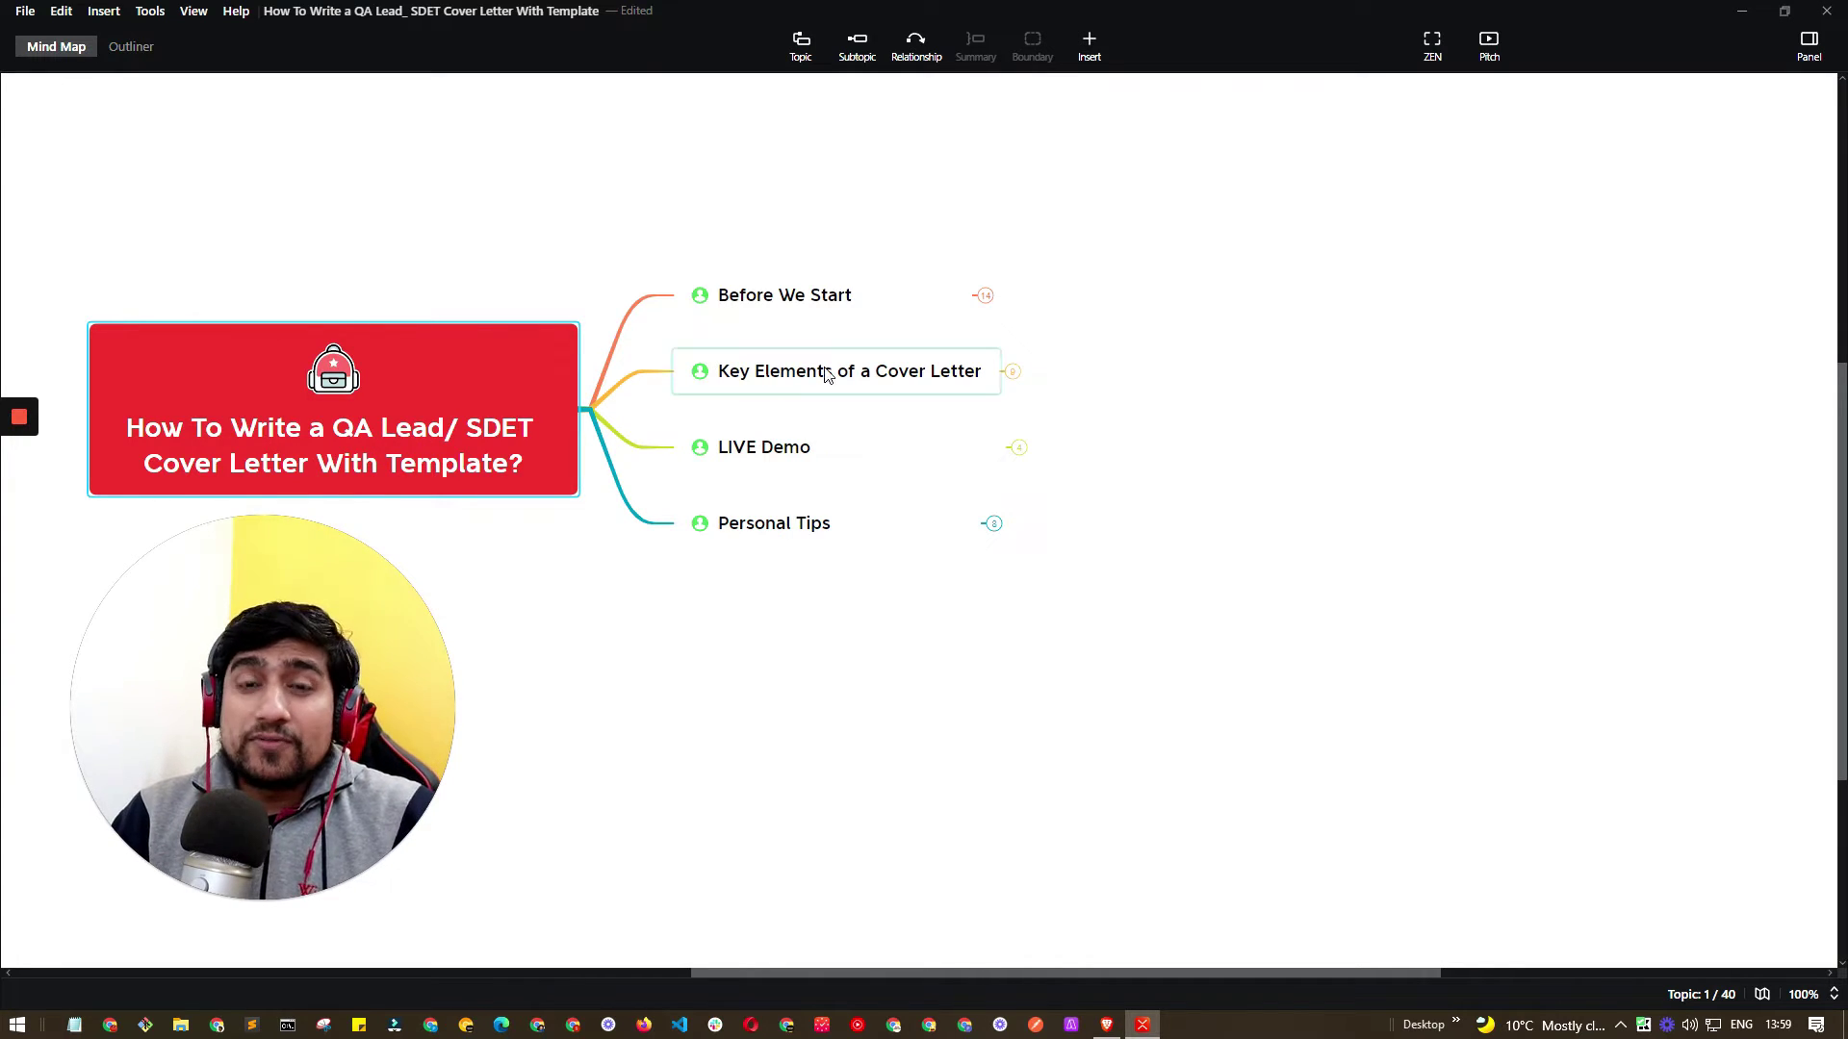
- Expand Before We Start to review its POSTMAN, Selenium, Cypress and notes links, then expand Key Elements of a Cover Letter
left_click(977, 297)
left_click(987, 297)
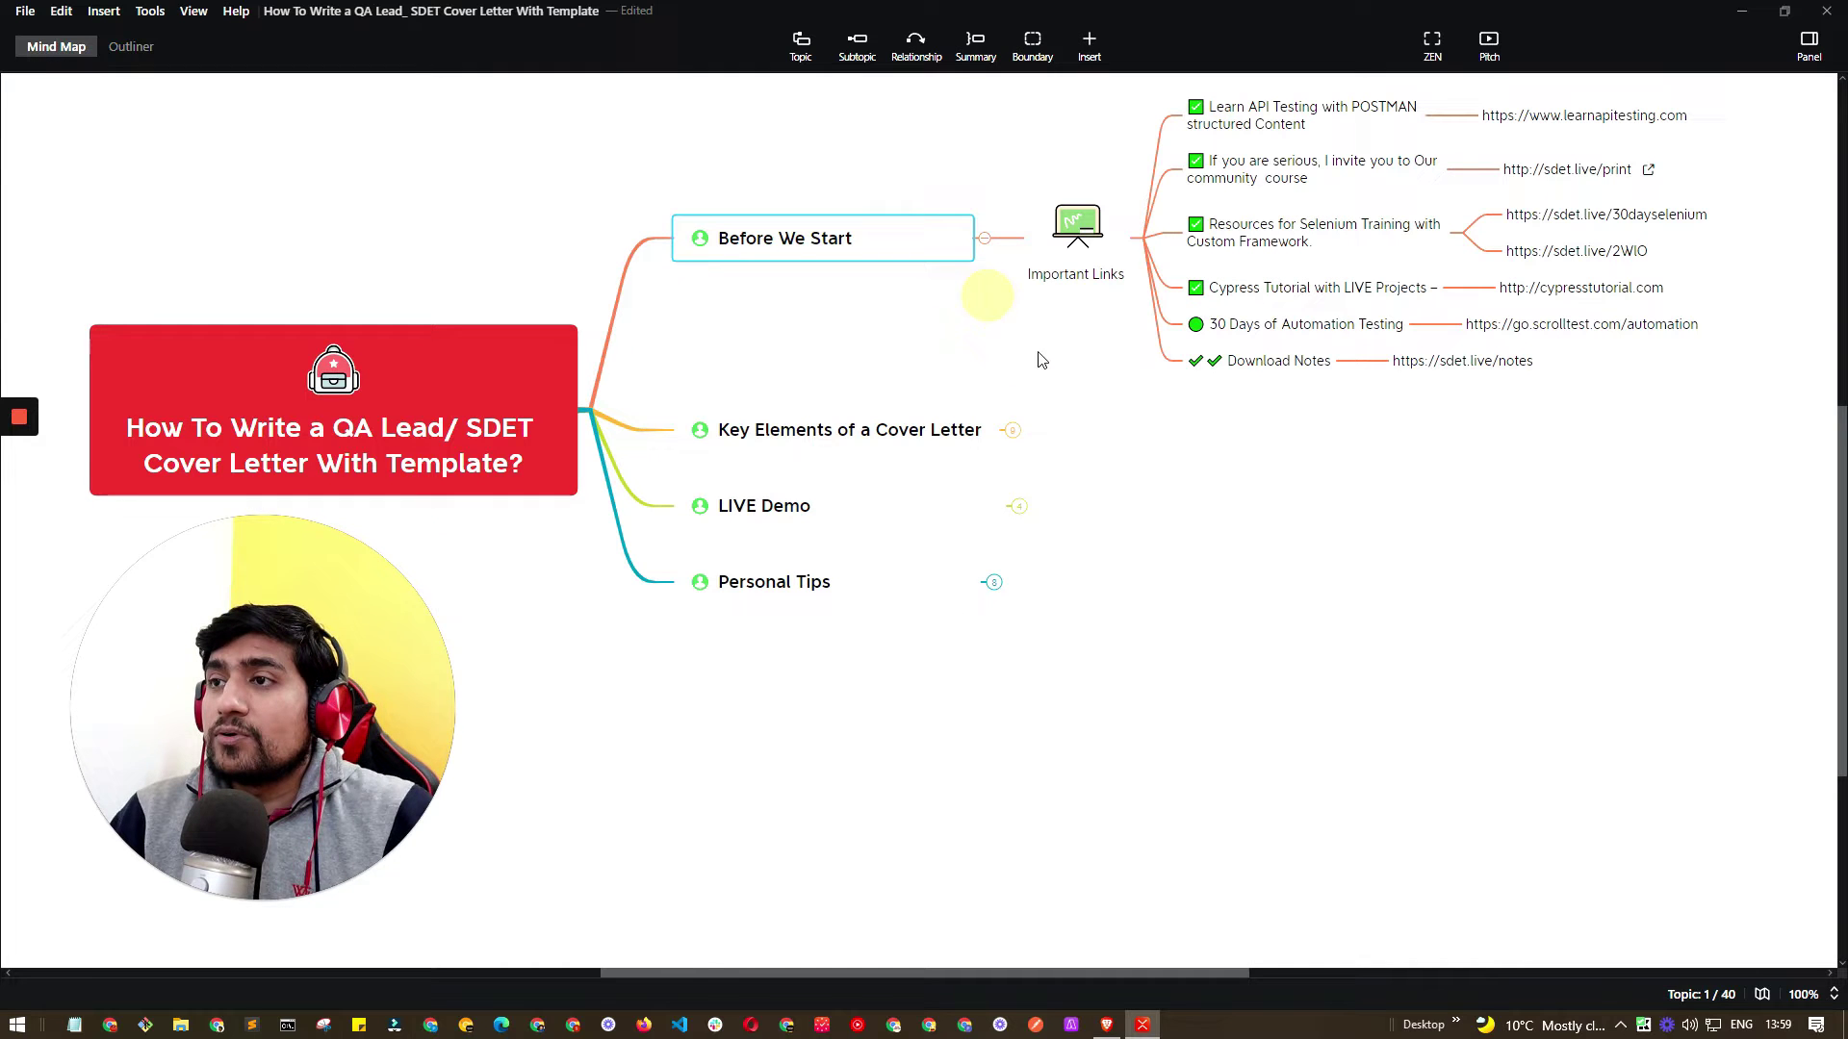
left_click(1081, 279)
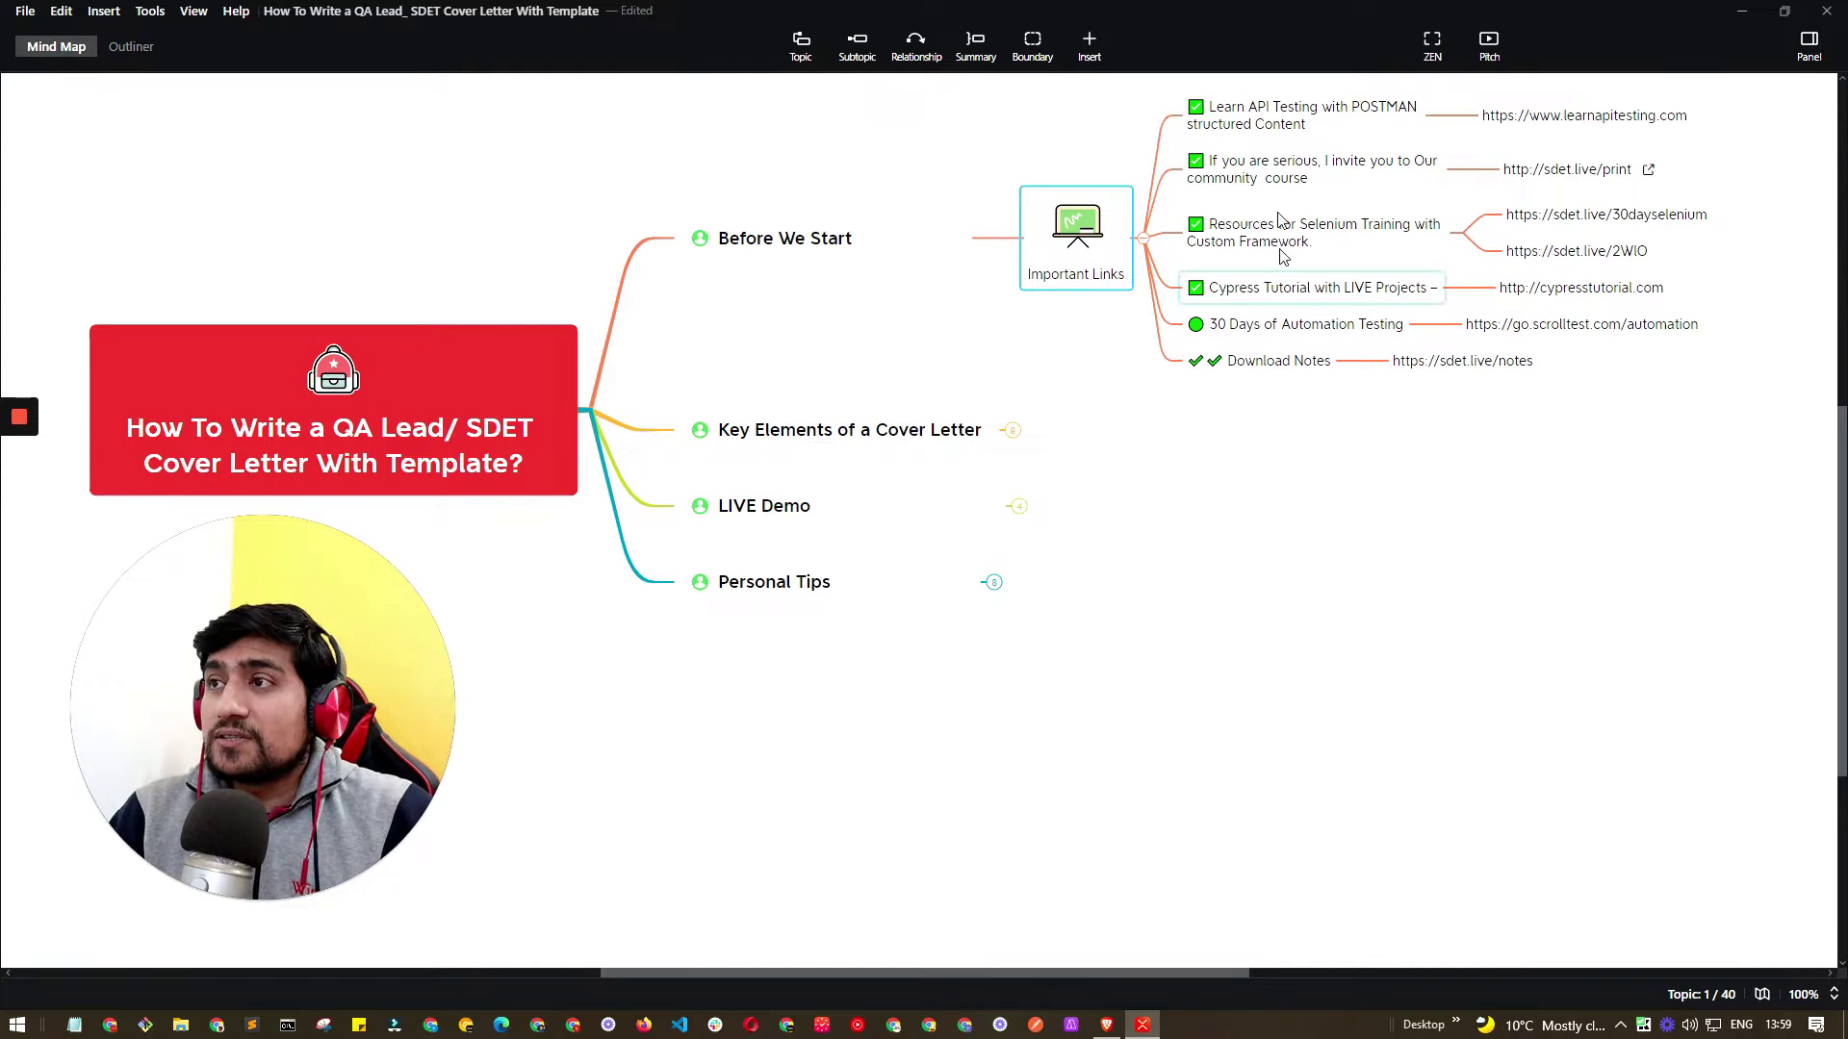
left_click(1271, 123)
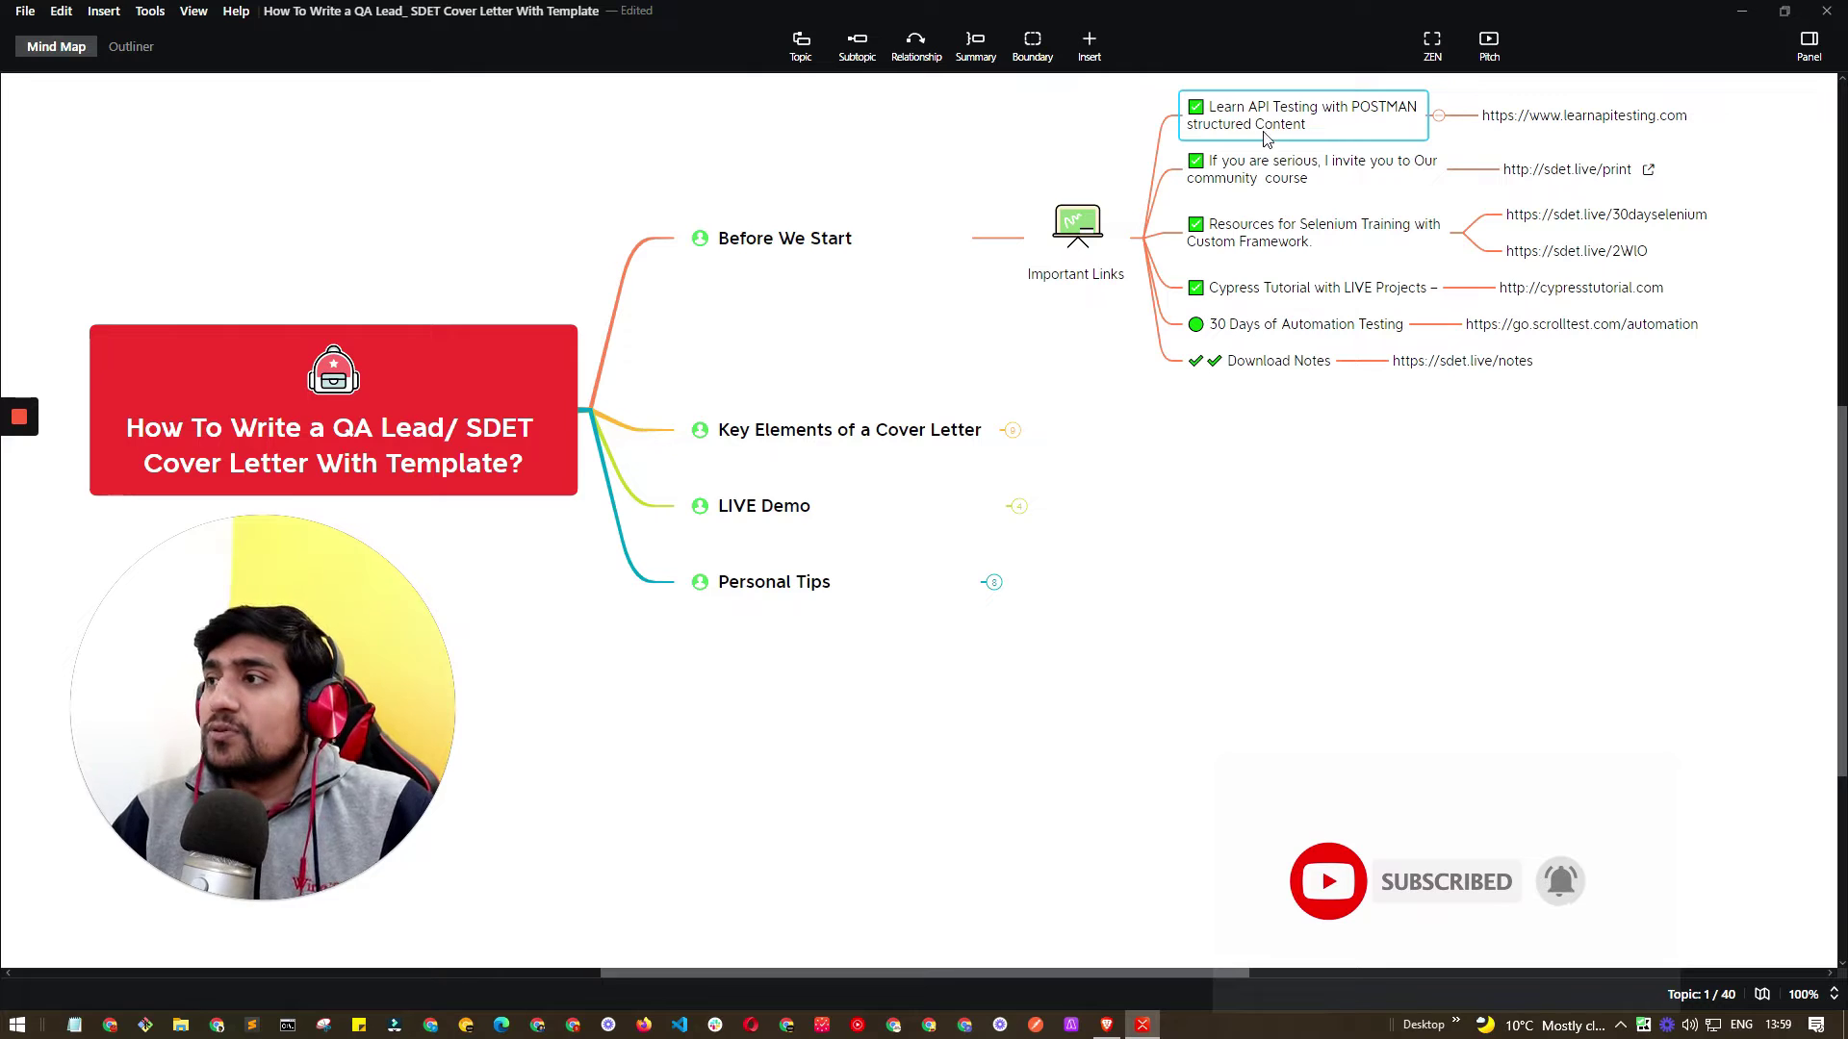
left_click(1559, 231)
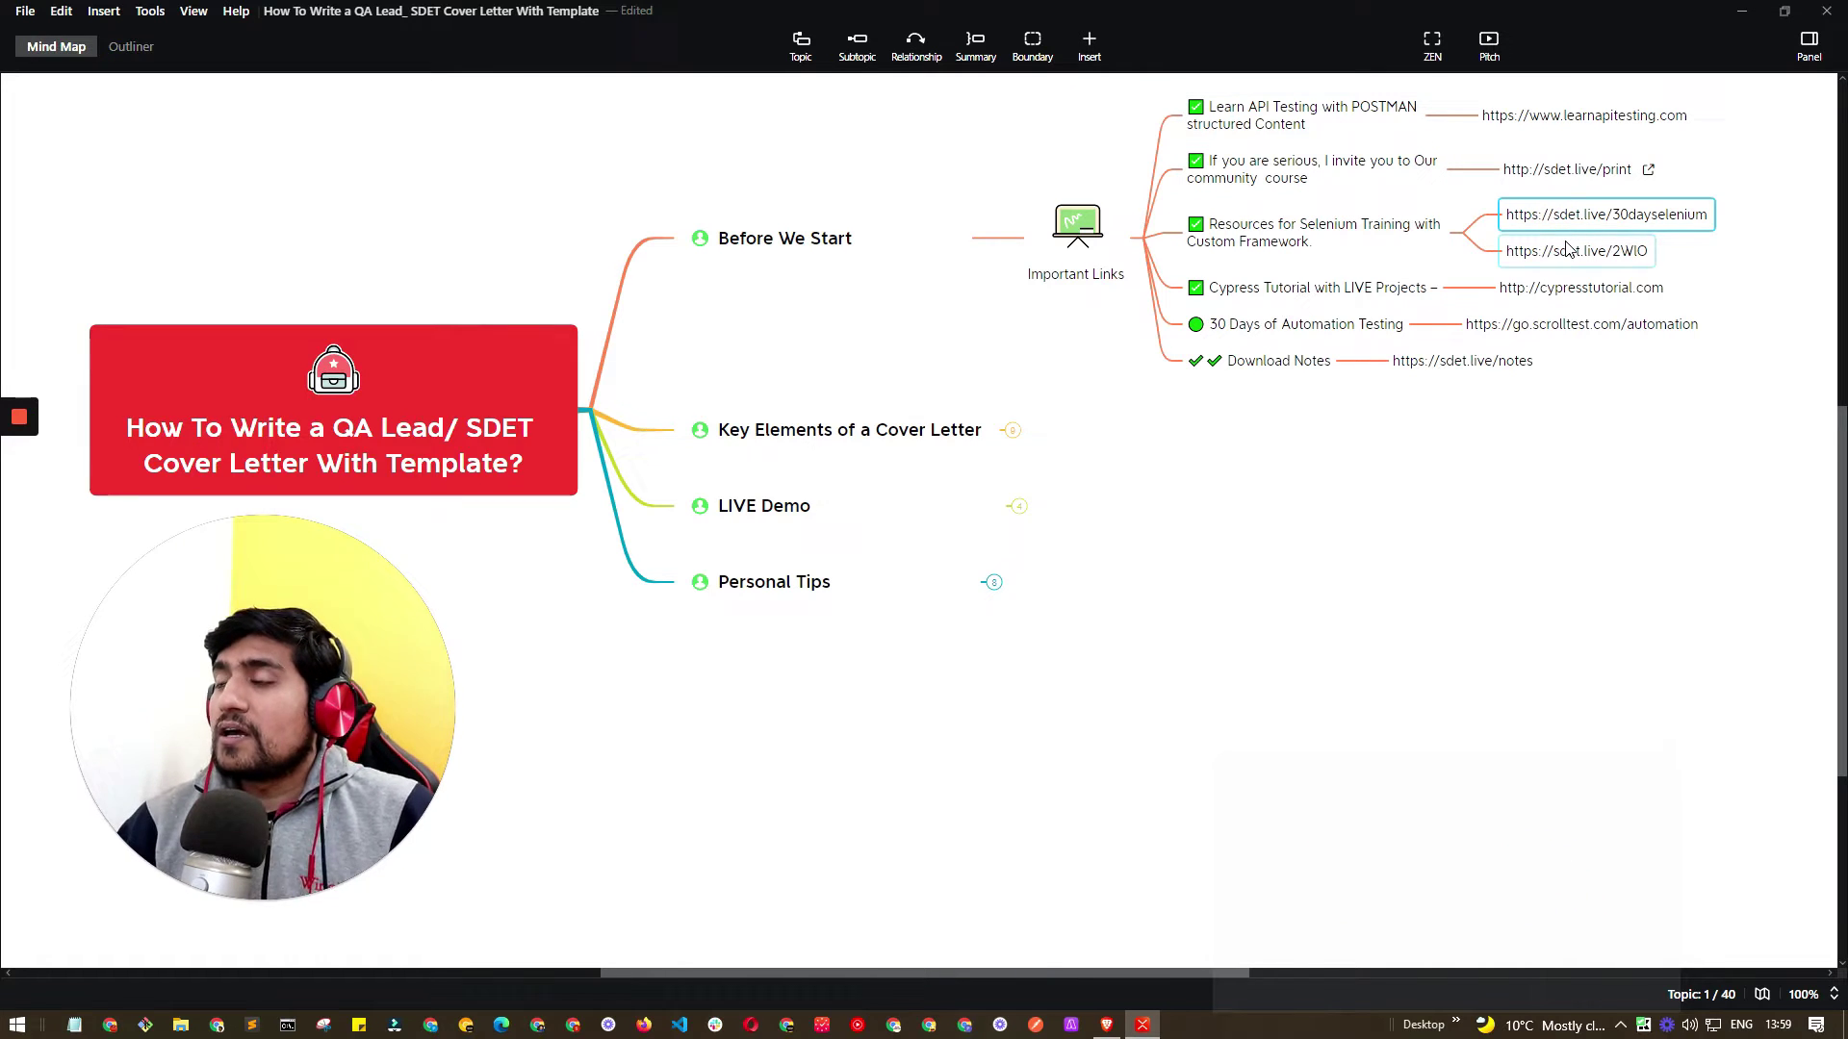
left_click(1601, 290)
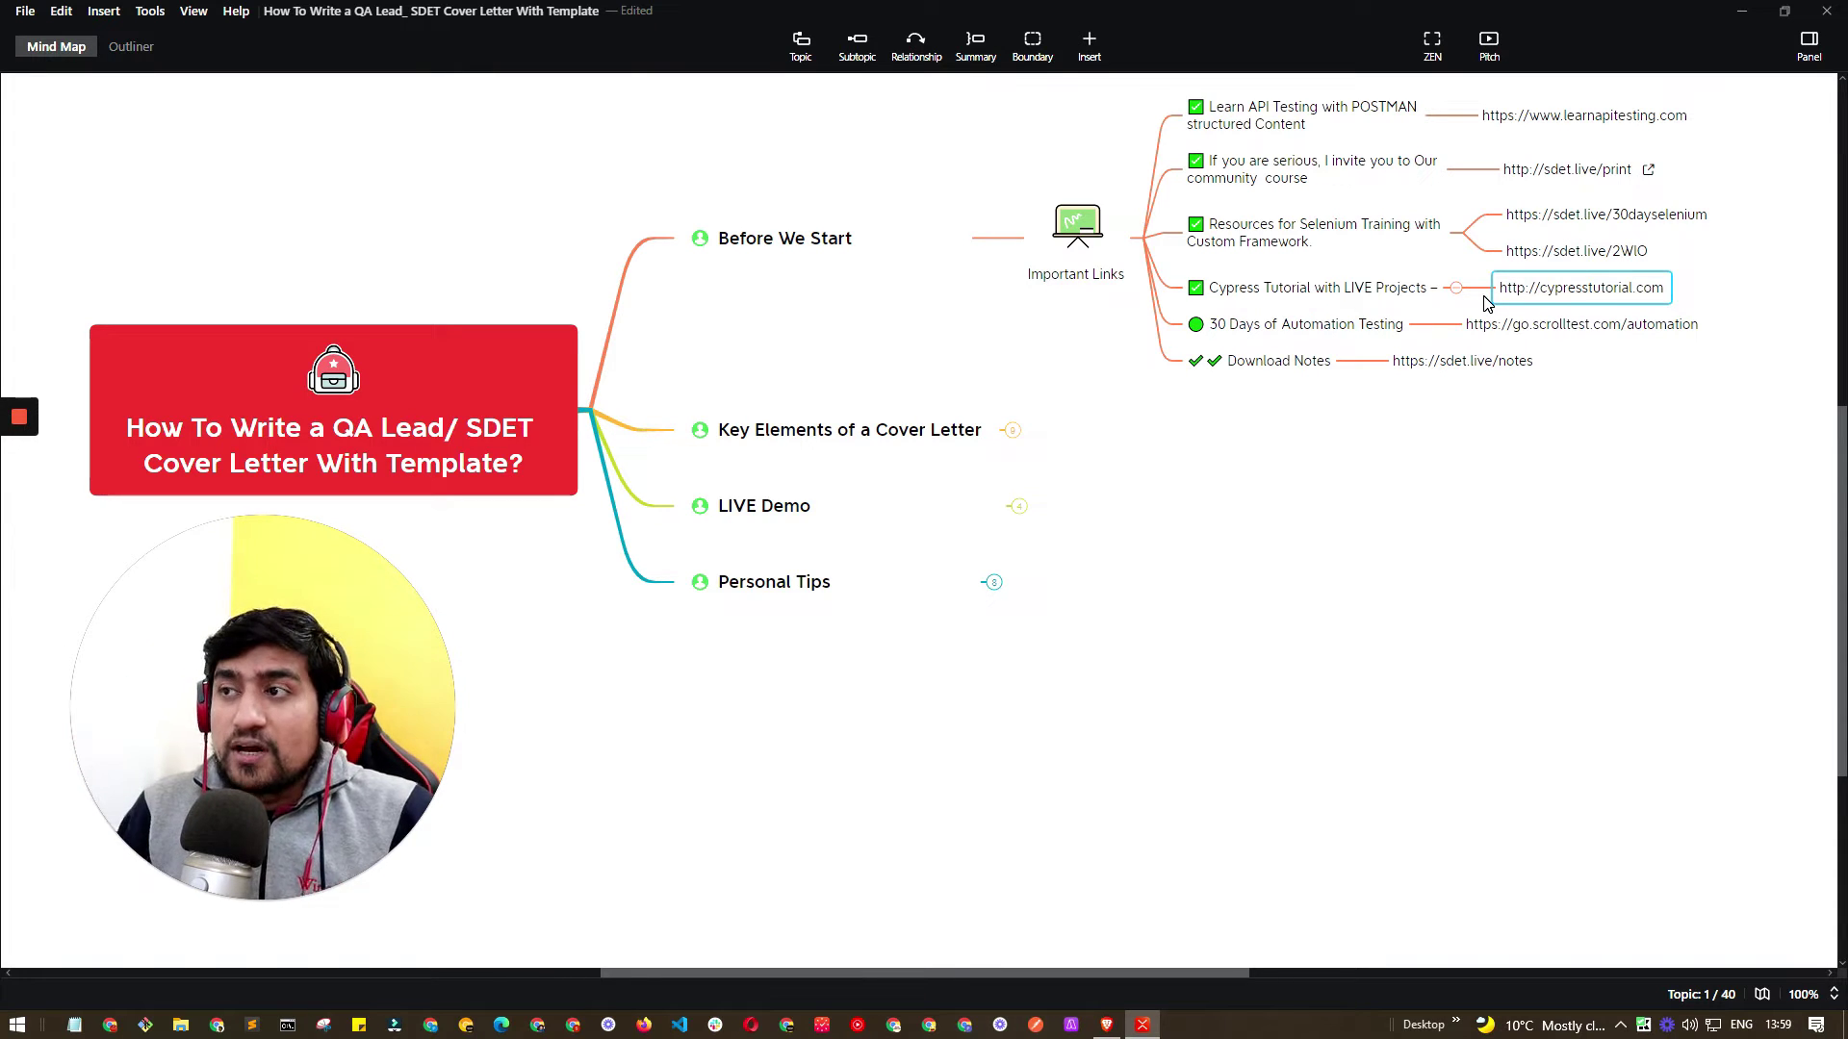
left_click(1500, 369)
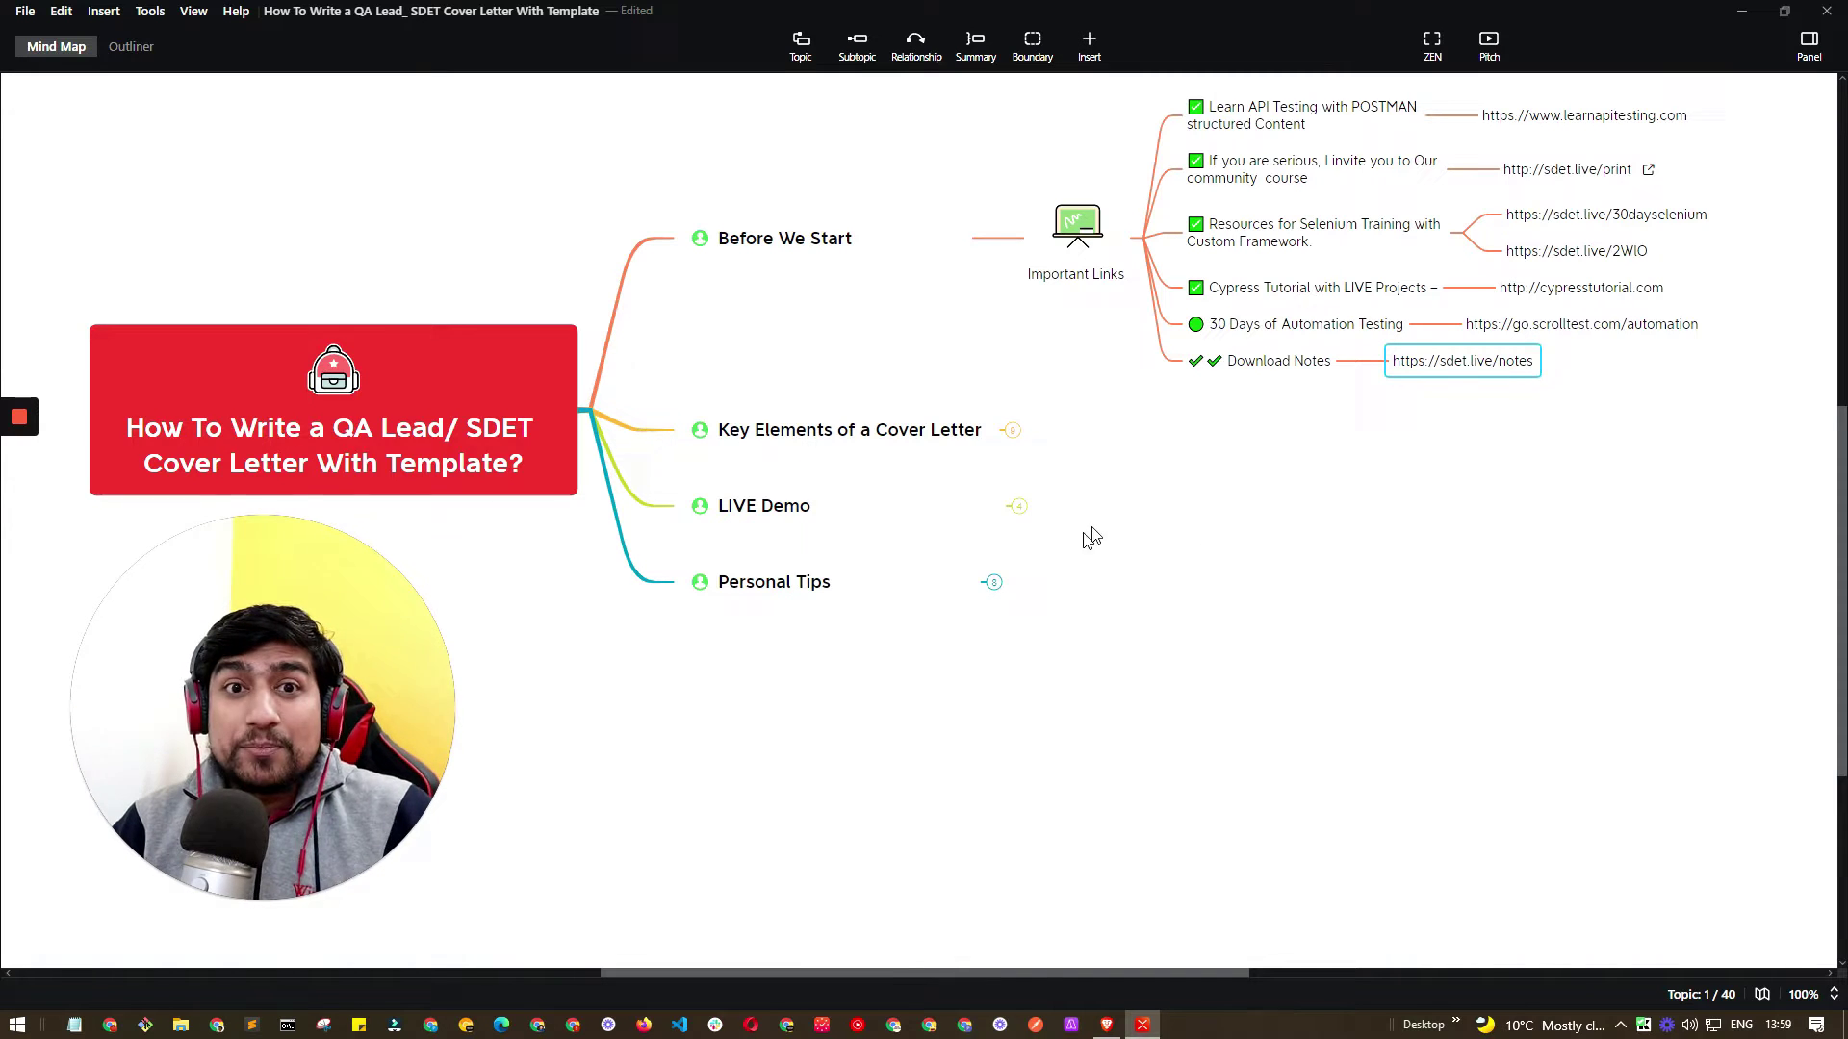
left_click(1011, 430)
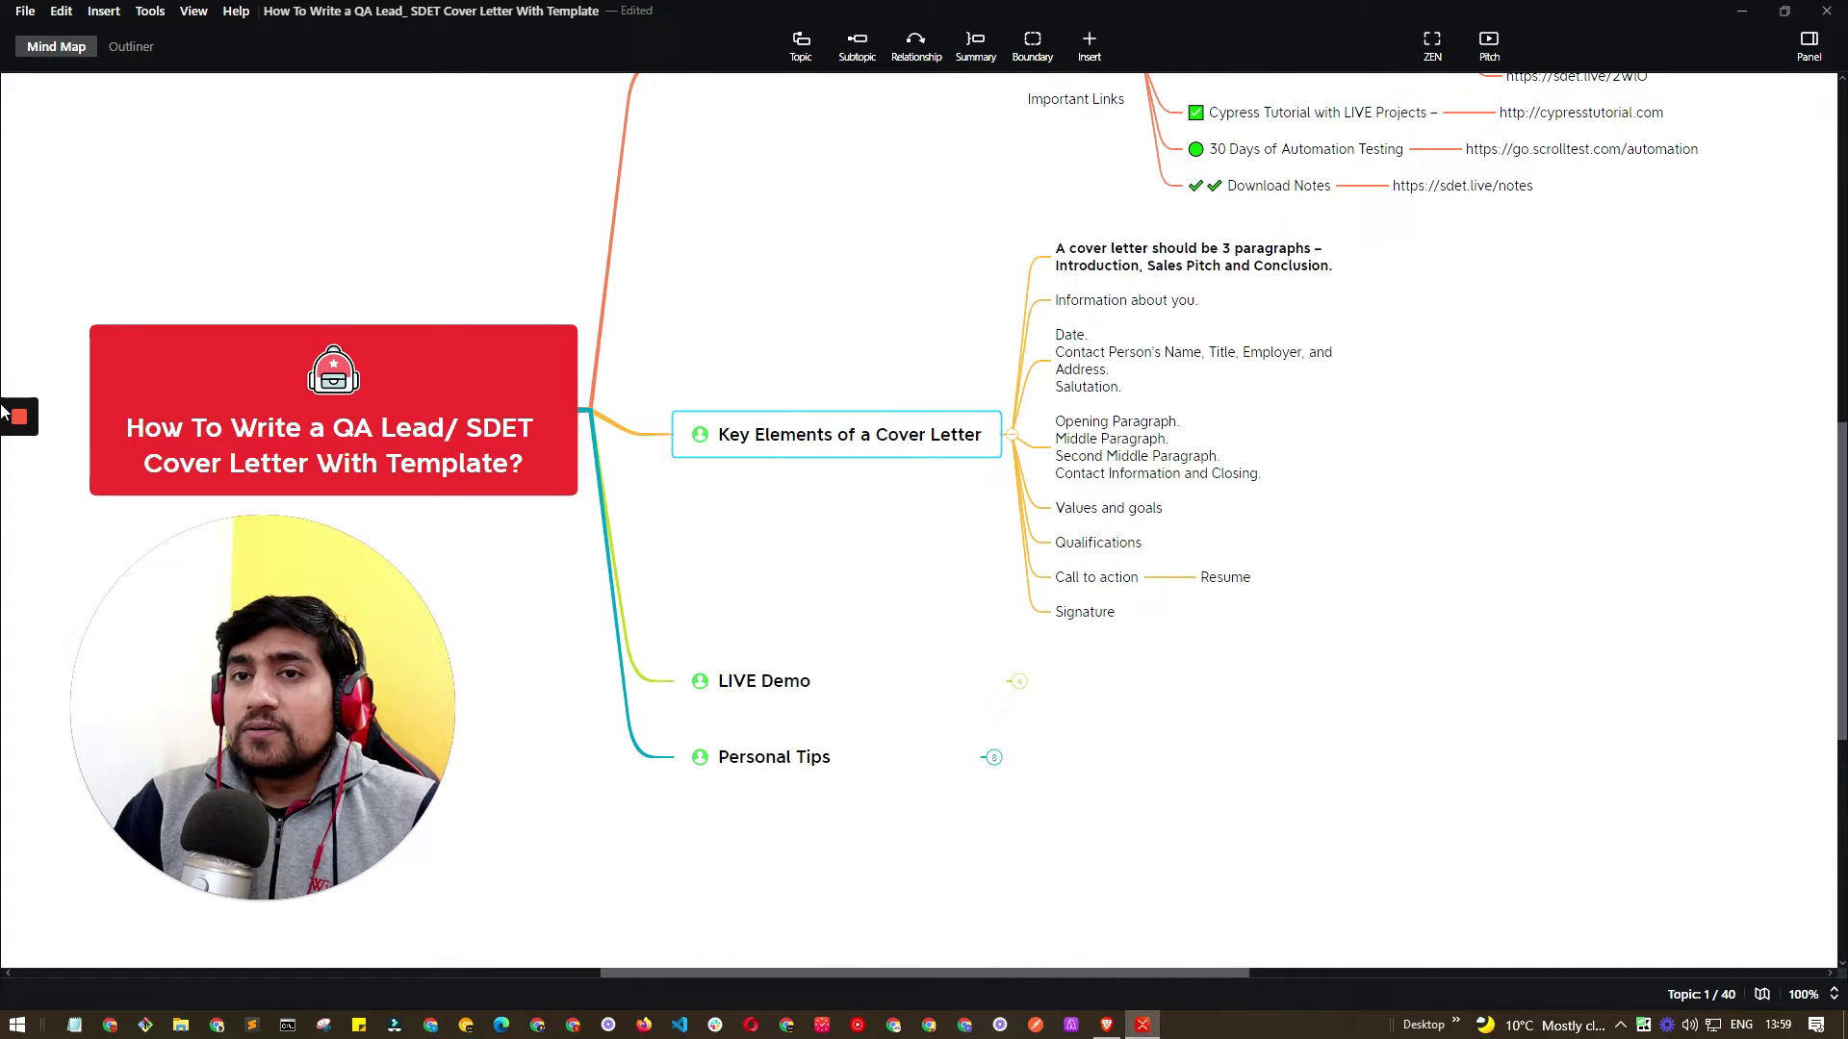
left_click(24, 577)
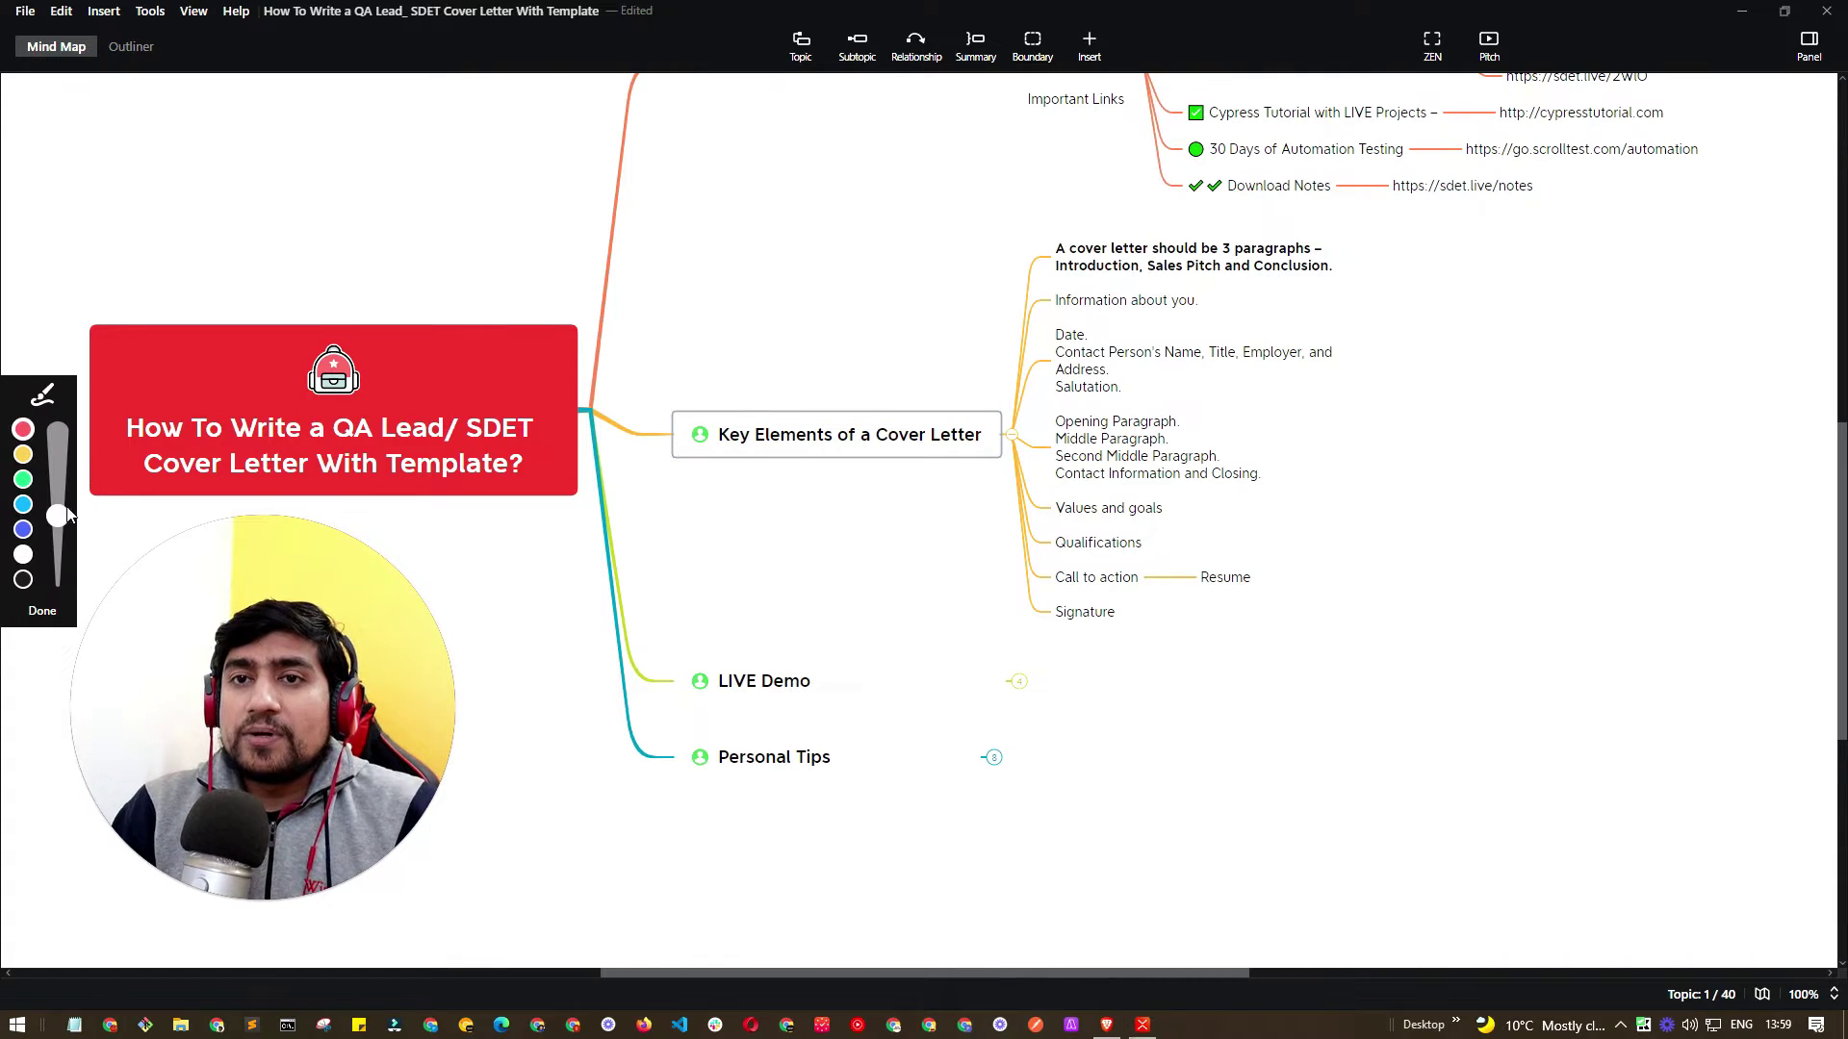
left_click_drag(728, 471, 861, 477)
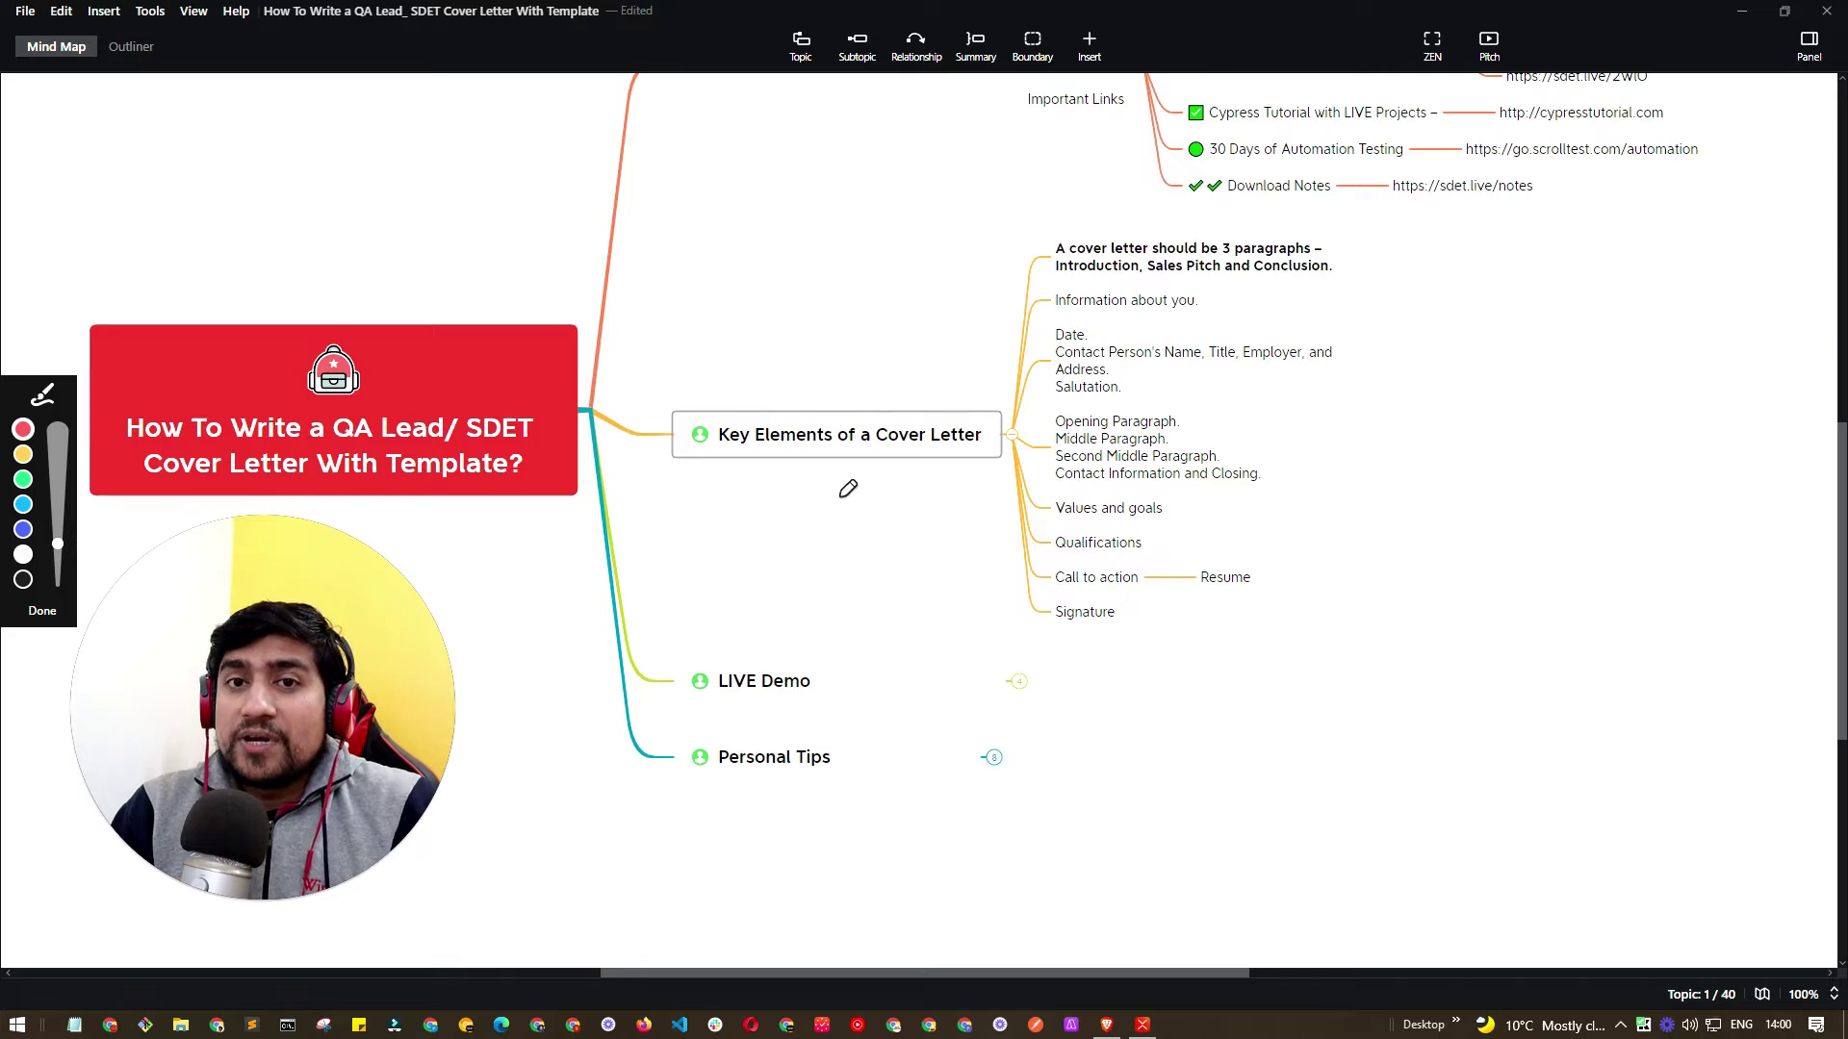
left_click_drag(1124, 229, 1234, 224)
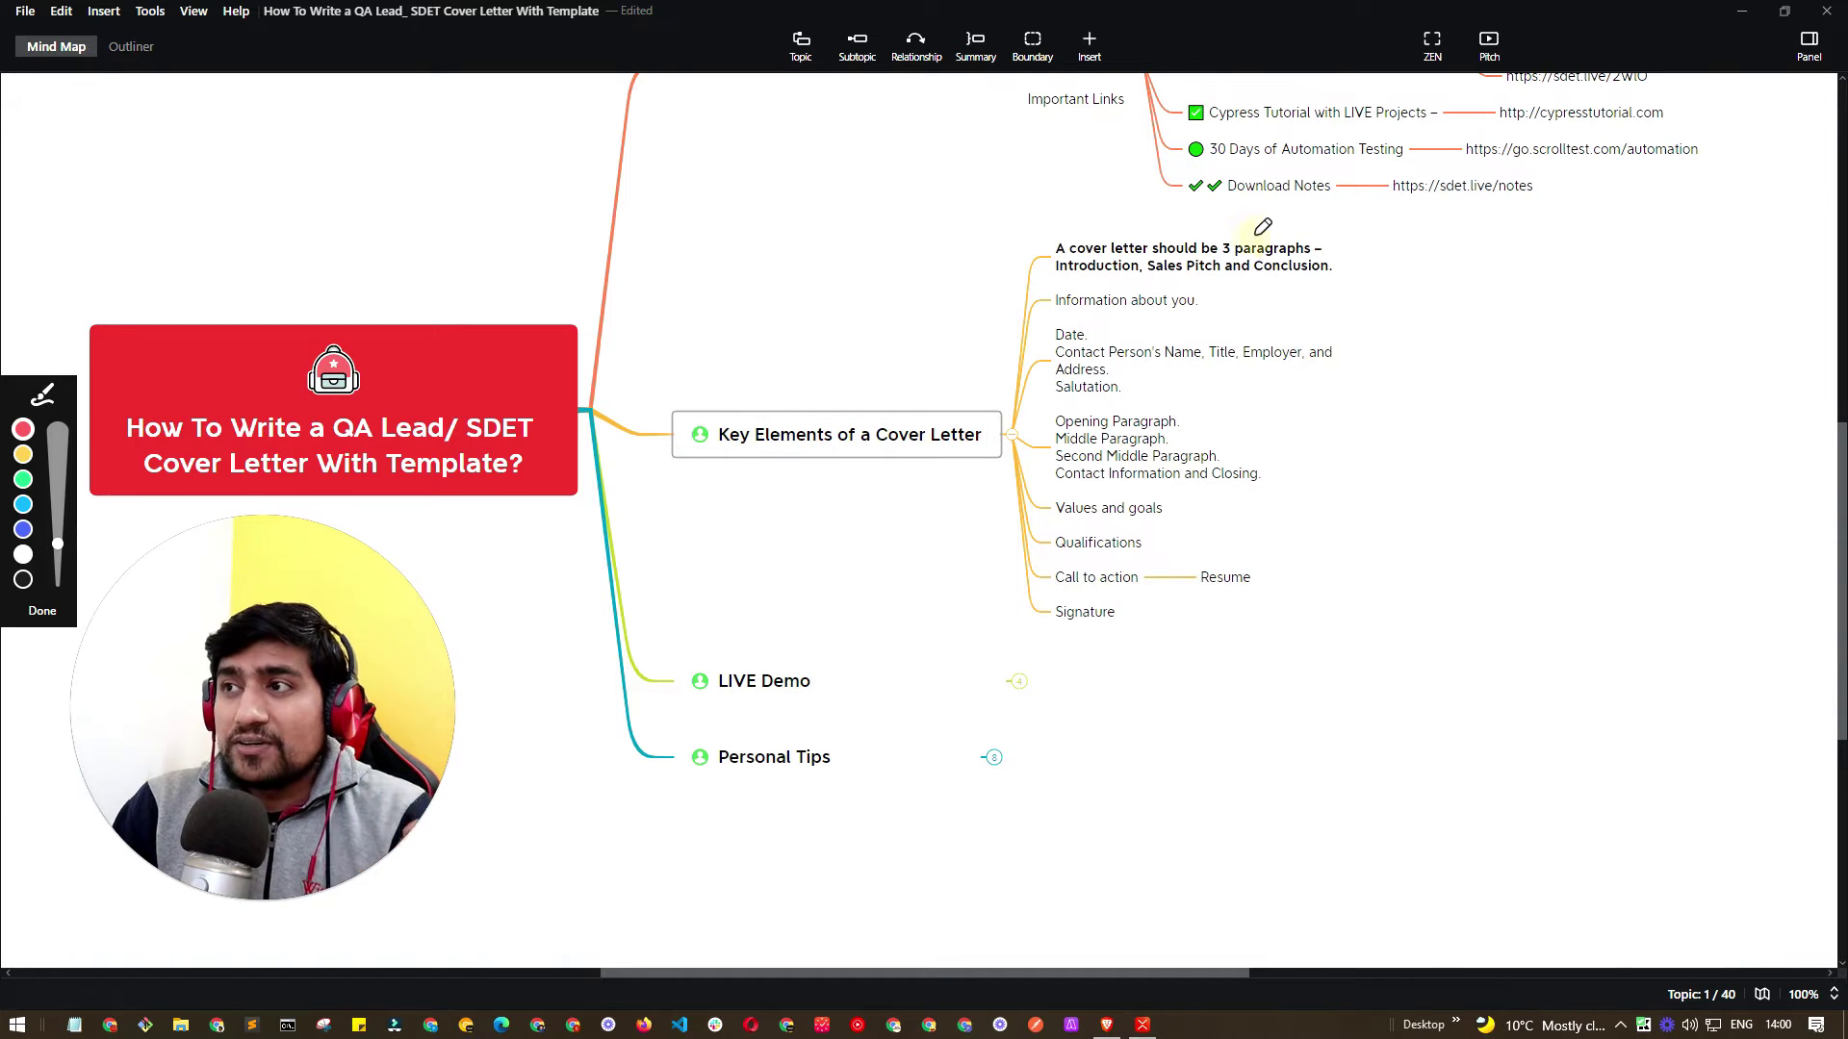
left_click_drag(1253, 236, 1281, 236)
left_click_drag(1118, 285, 1304, 294)
left_click_drag(1345, 235, 1344, 282)
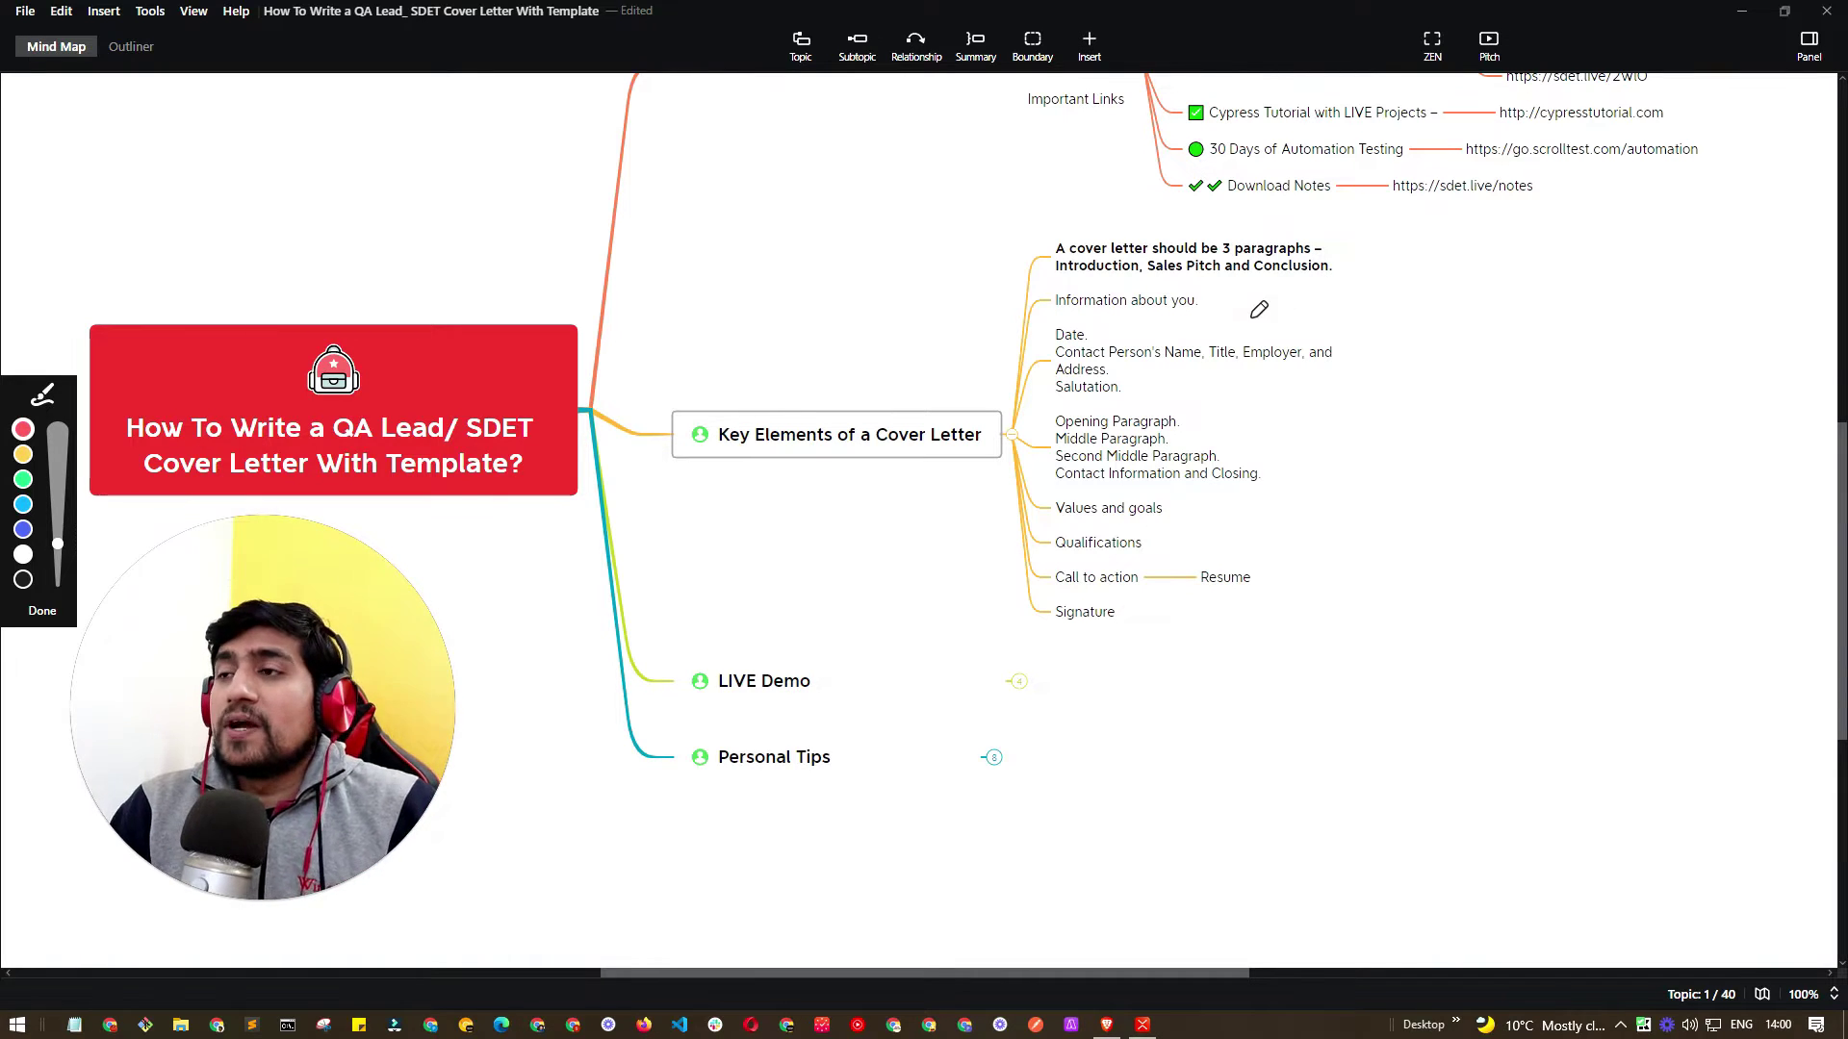
left_click_drag(1201, 302, 1254, 289)
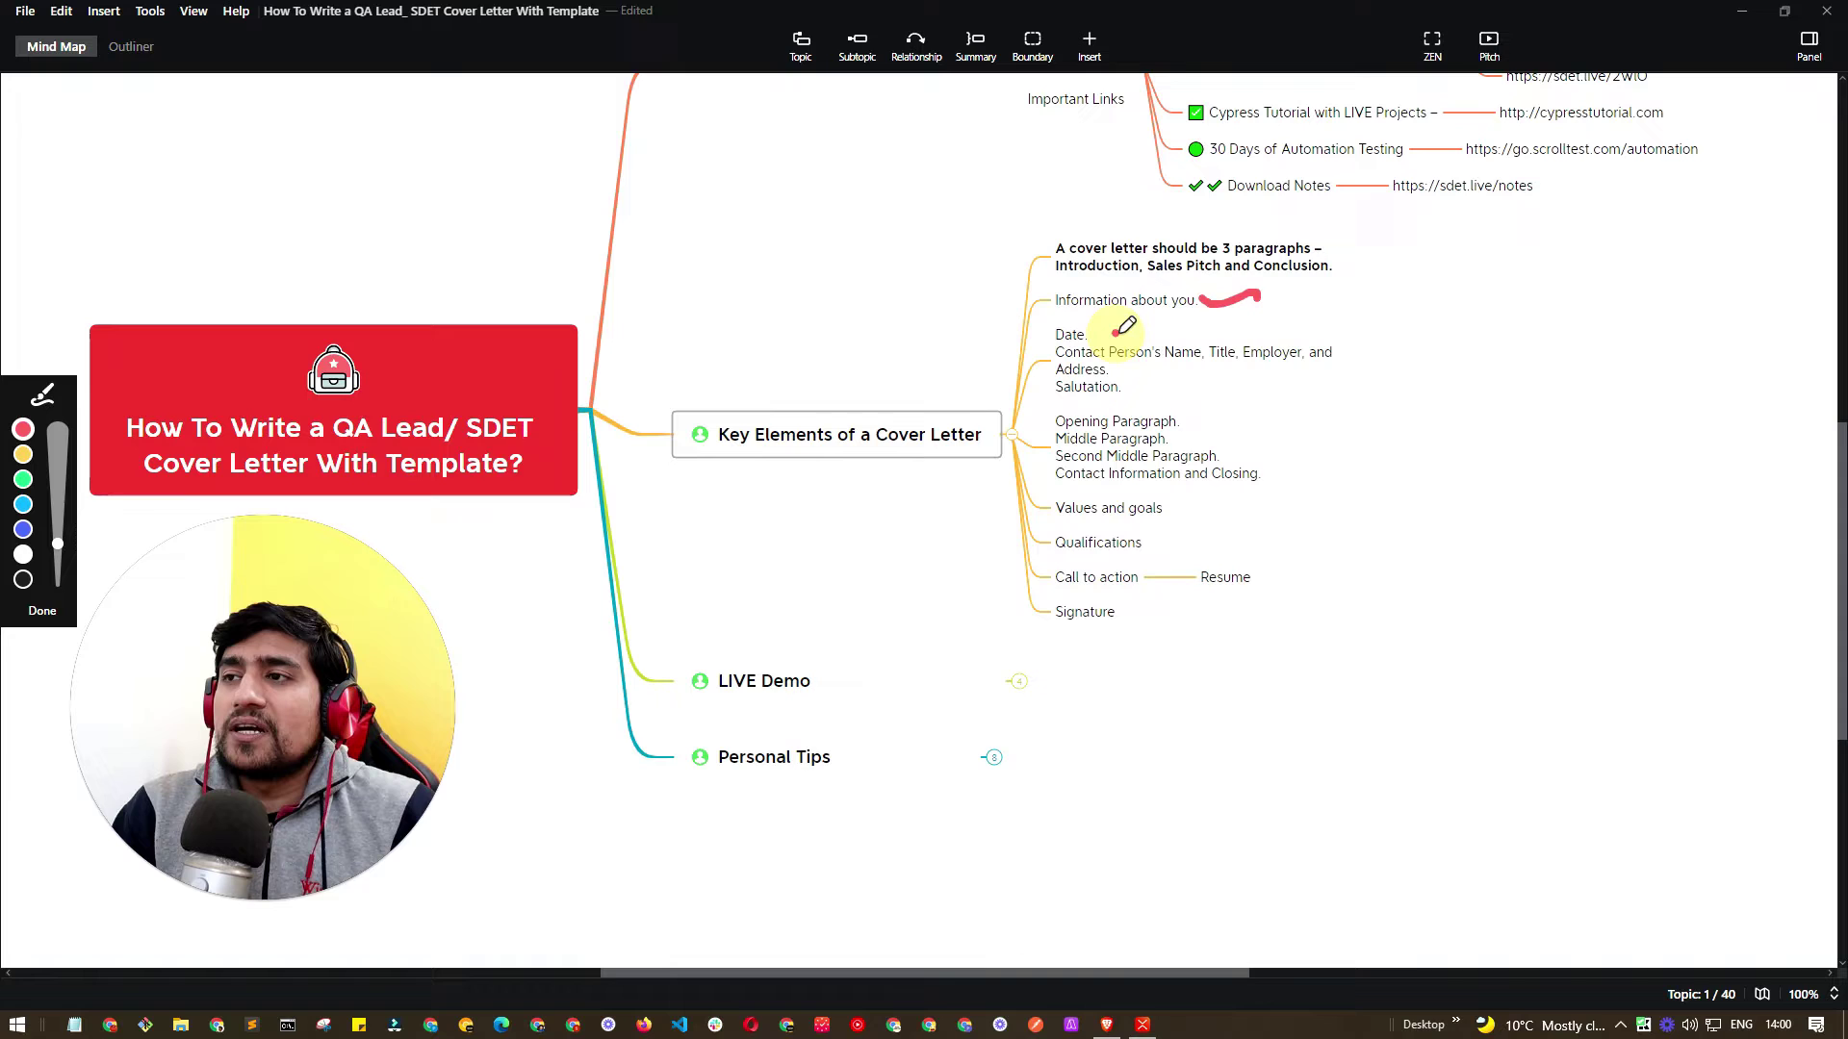
left_click_drag(1113, 334, 1323, 330)
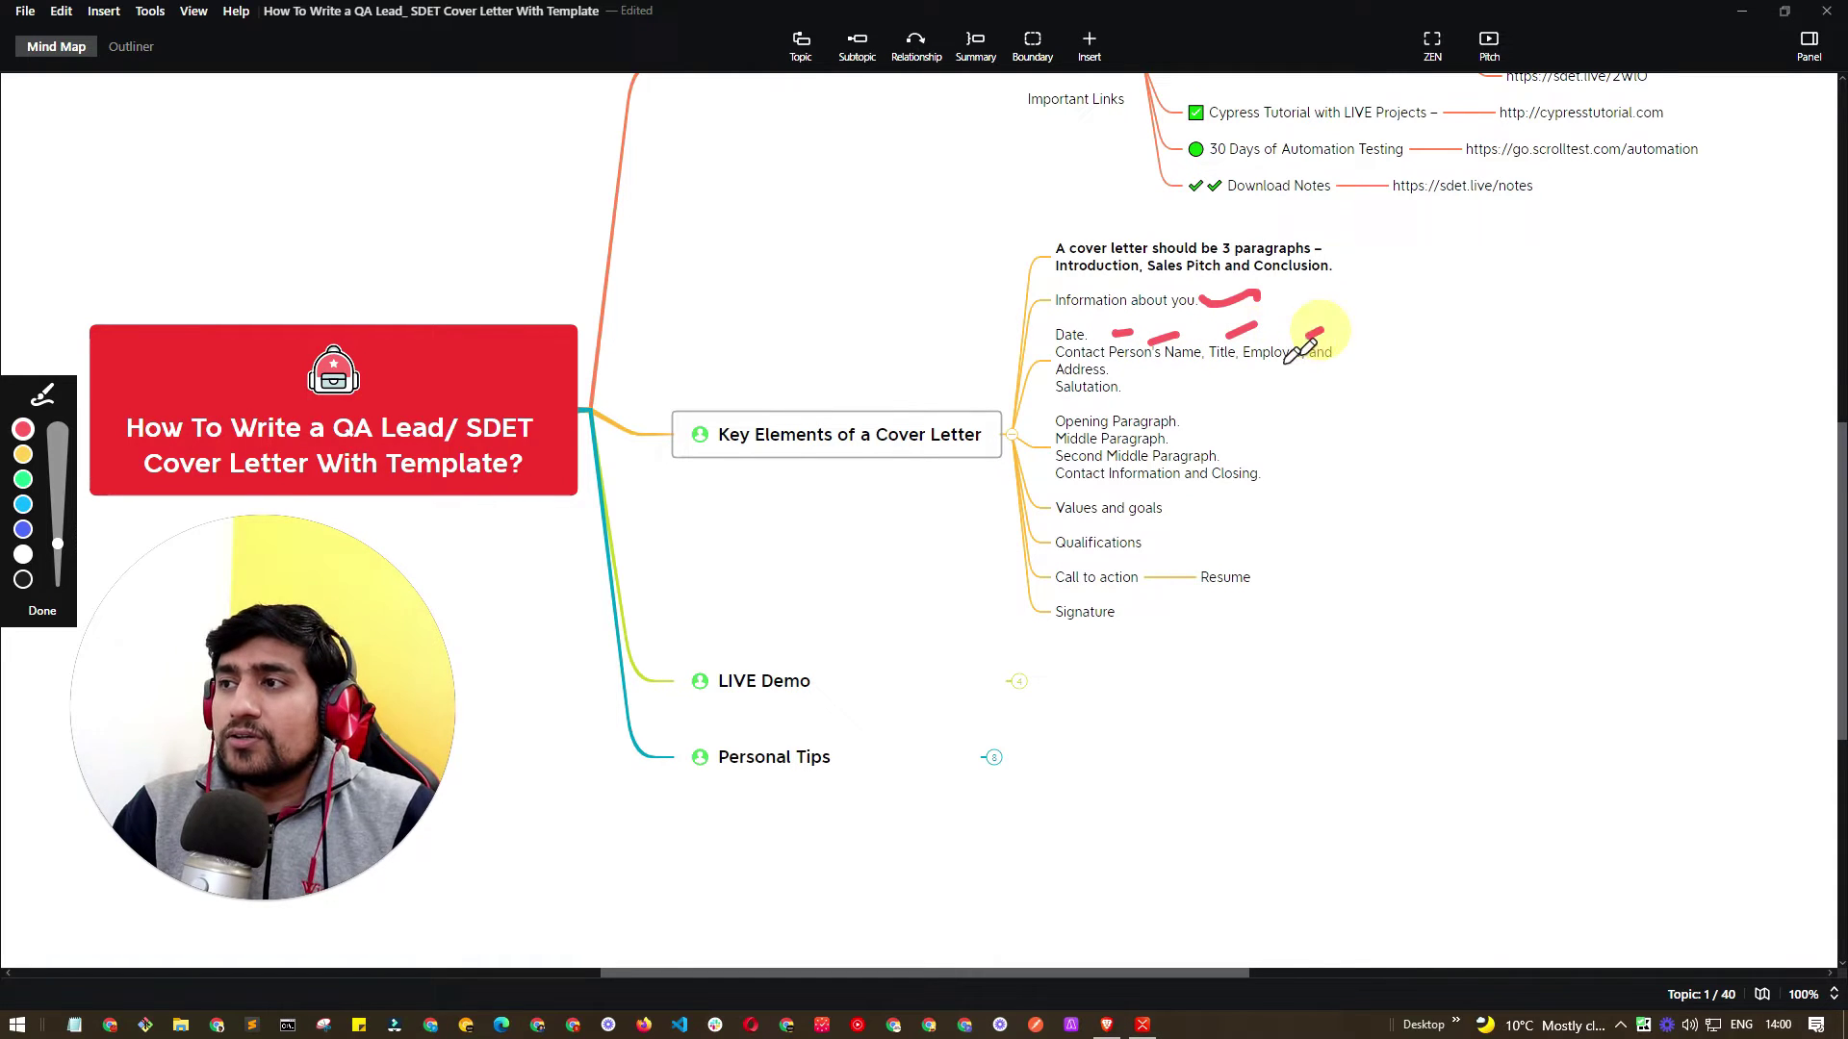
left_click_drag(1189, 375, 1218, 373)
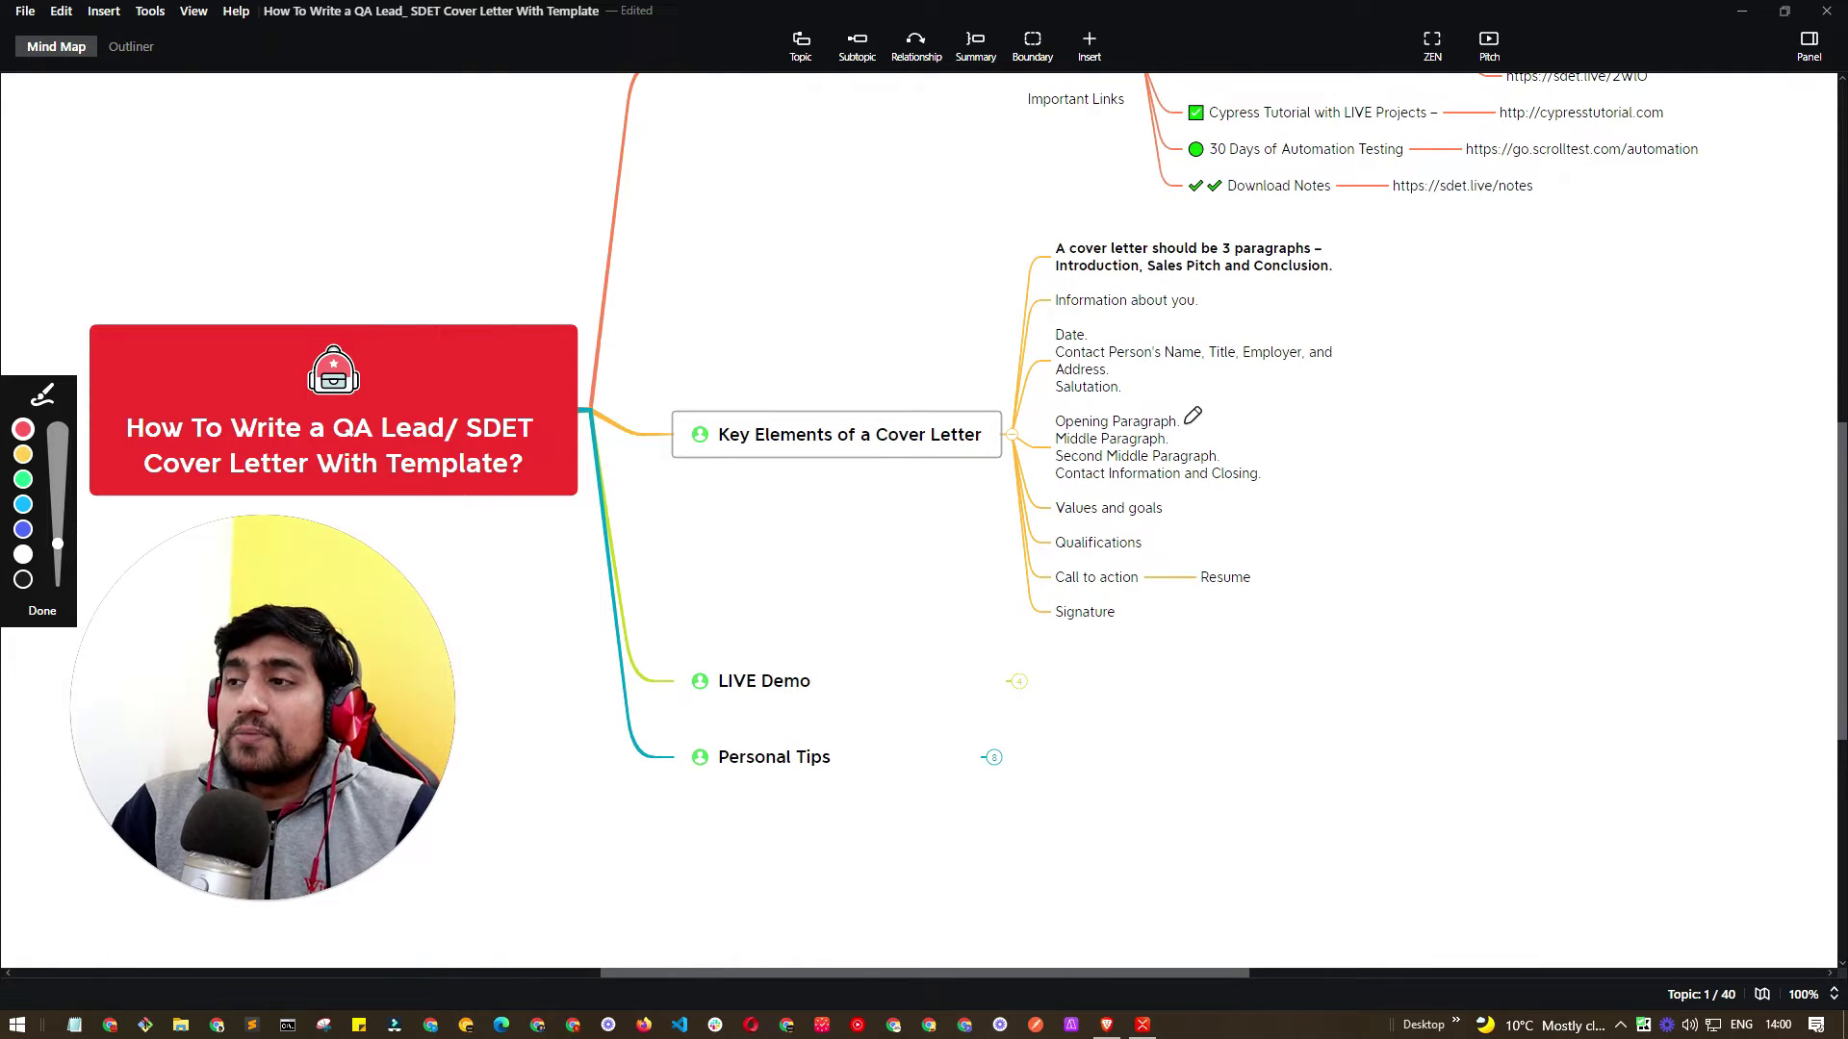
mouse_move(1183, 425)
left_mouse_down()
mouse_move(1203, 408)
mouse_move(1228, 452)
mouse_move(1299, 438)
mouse_move(1284, 481)
left_mouse_up()
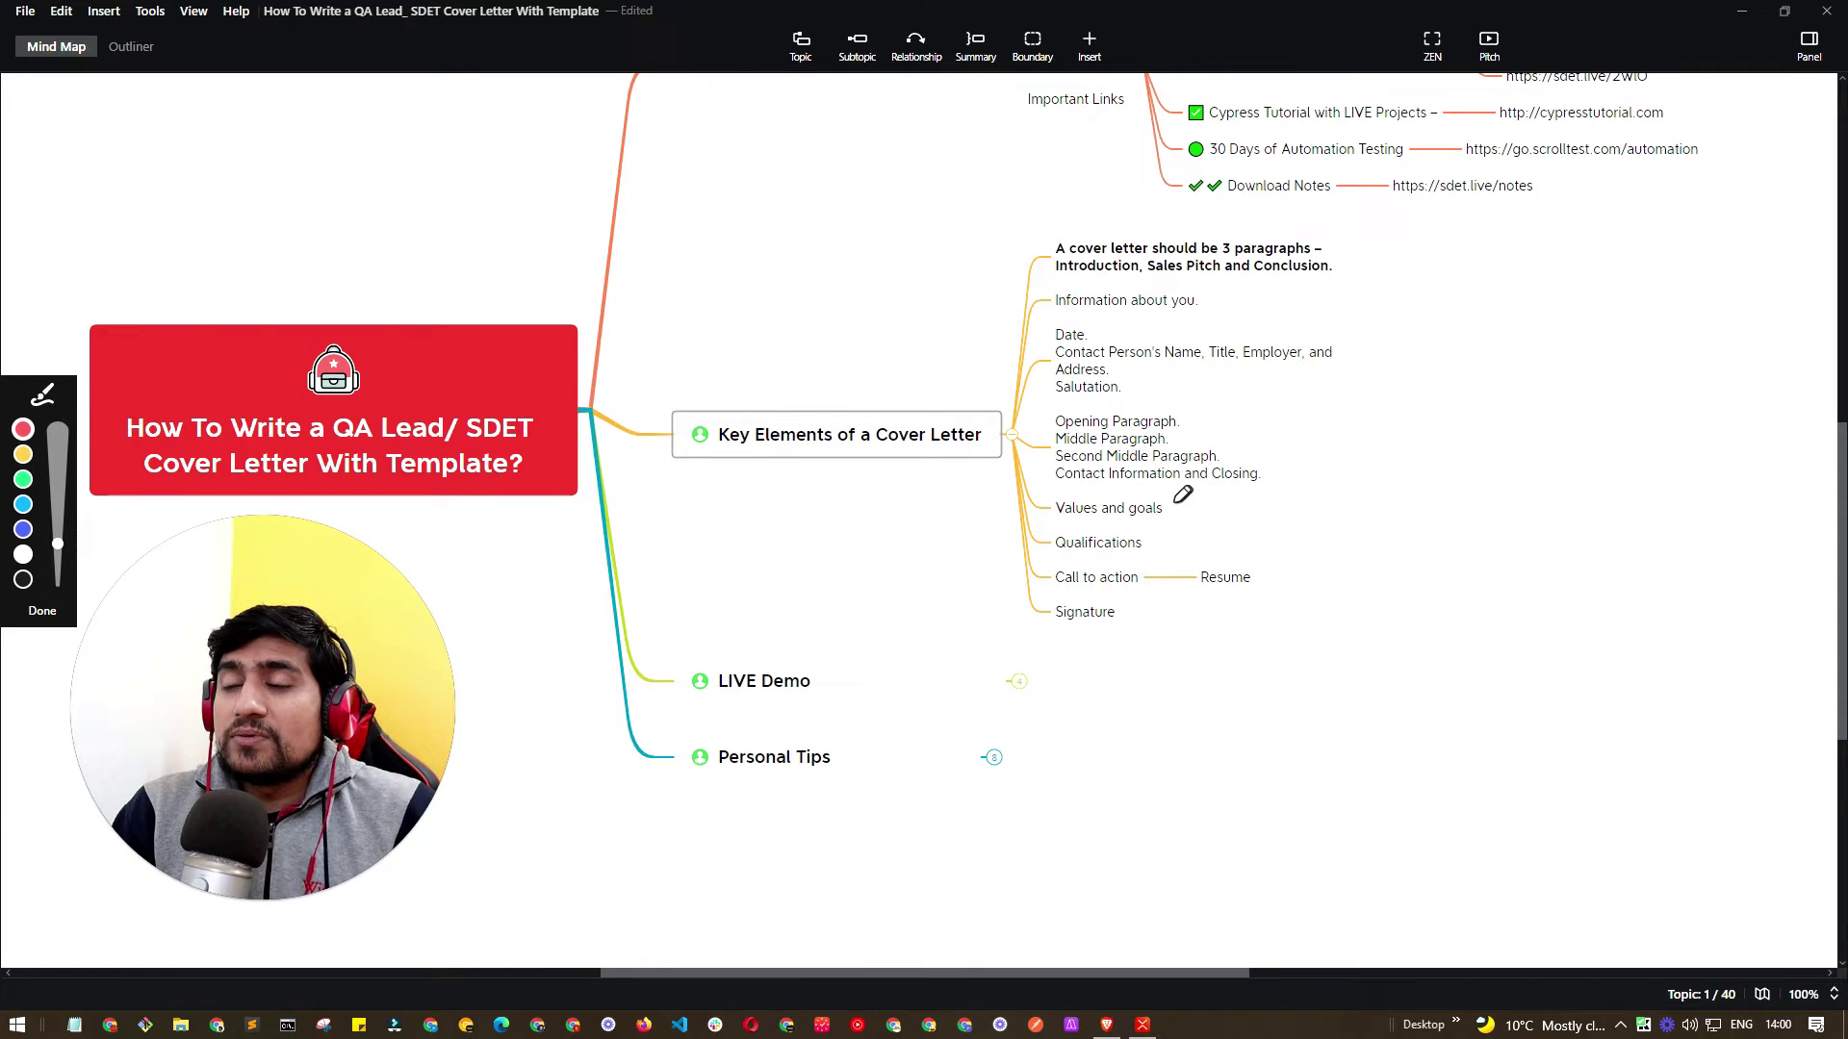
left_click_drag(1171, 507, 1215, 497)
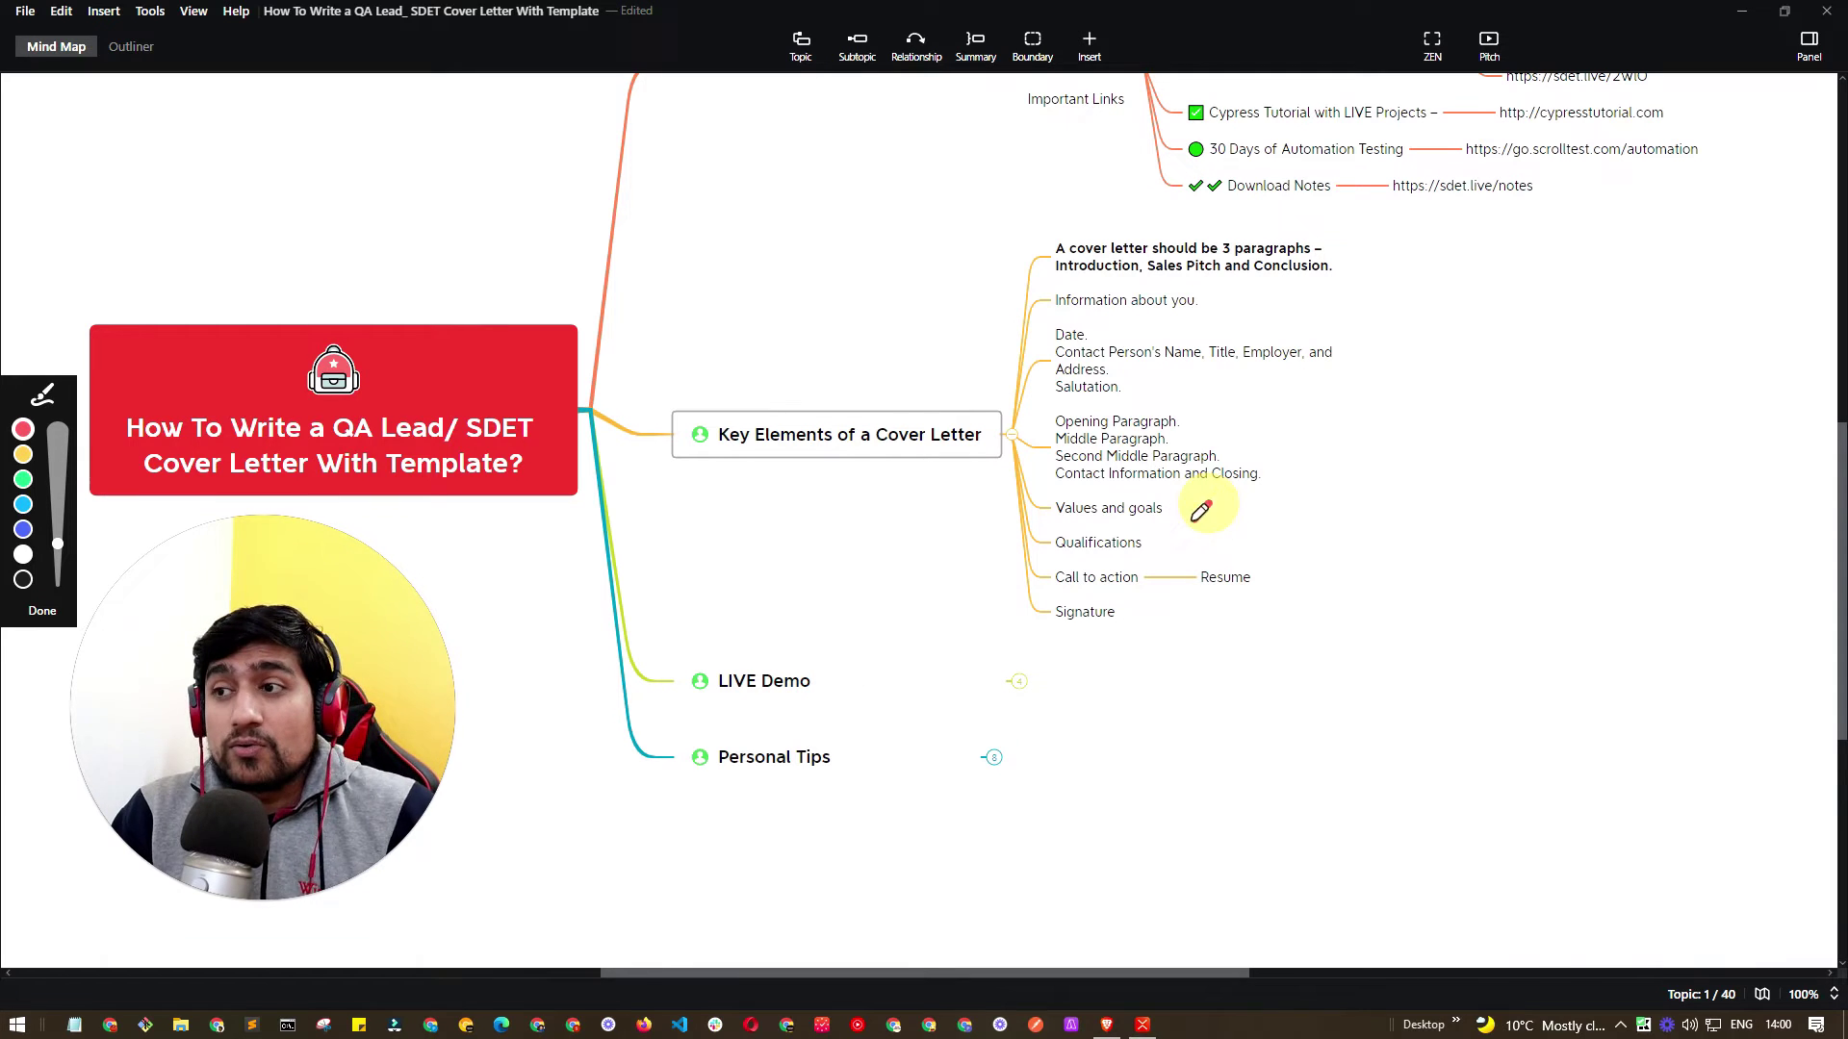
mouse_move(1210, 501)
left_mouse_down()
mouse_move(1152, 541)
mouse_move(1262, 555)
mouse_move(1242, 599)
mouse_move(1198, 590)
mouse_move(1215, 577)
left_mouse_up()
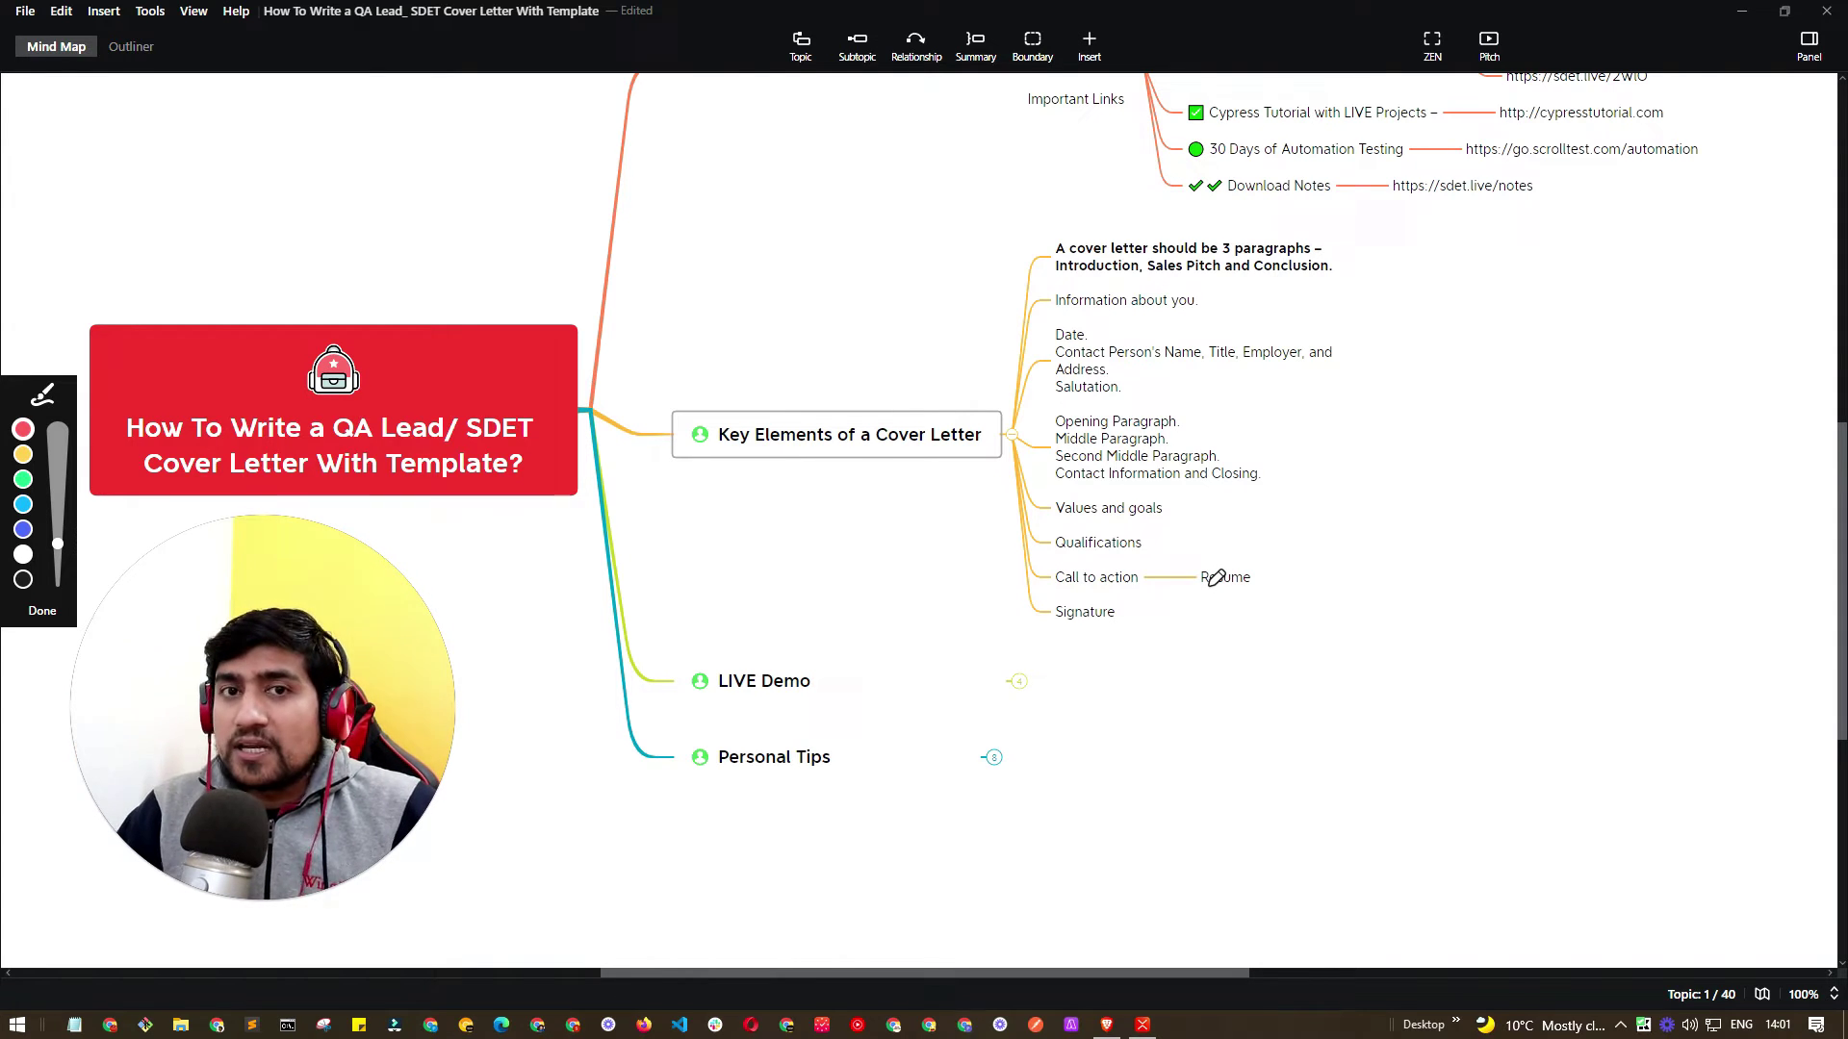
left_click_drag(1114, 644, 1156, 637)
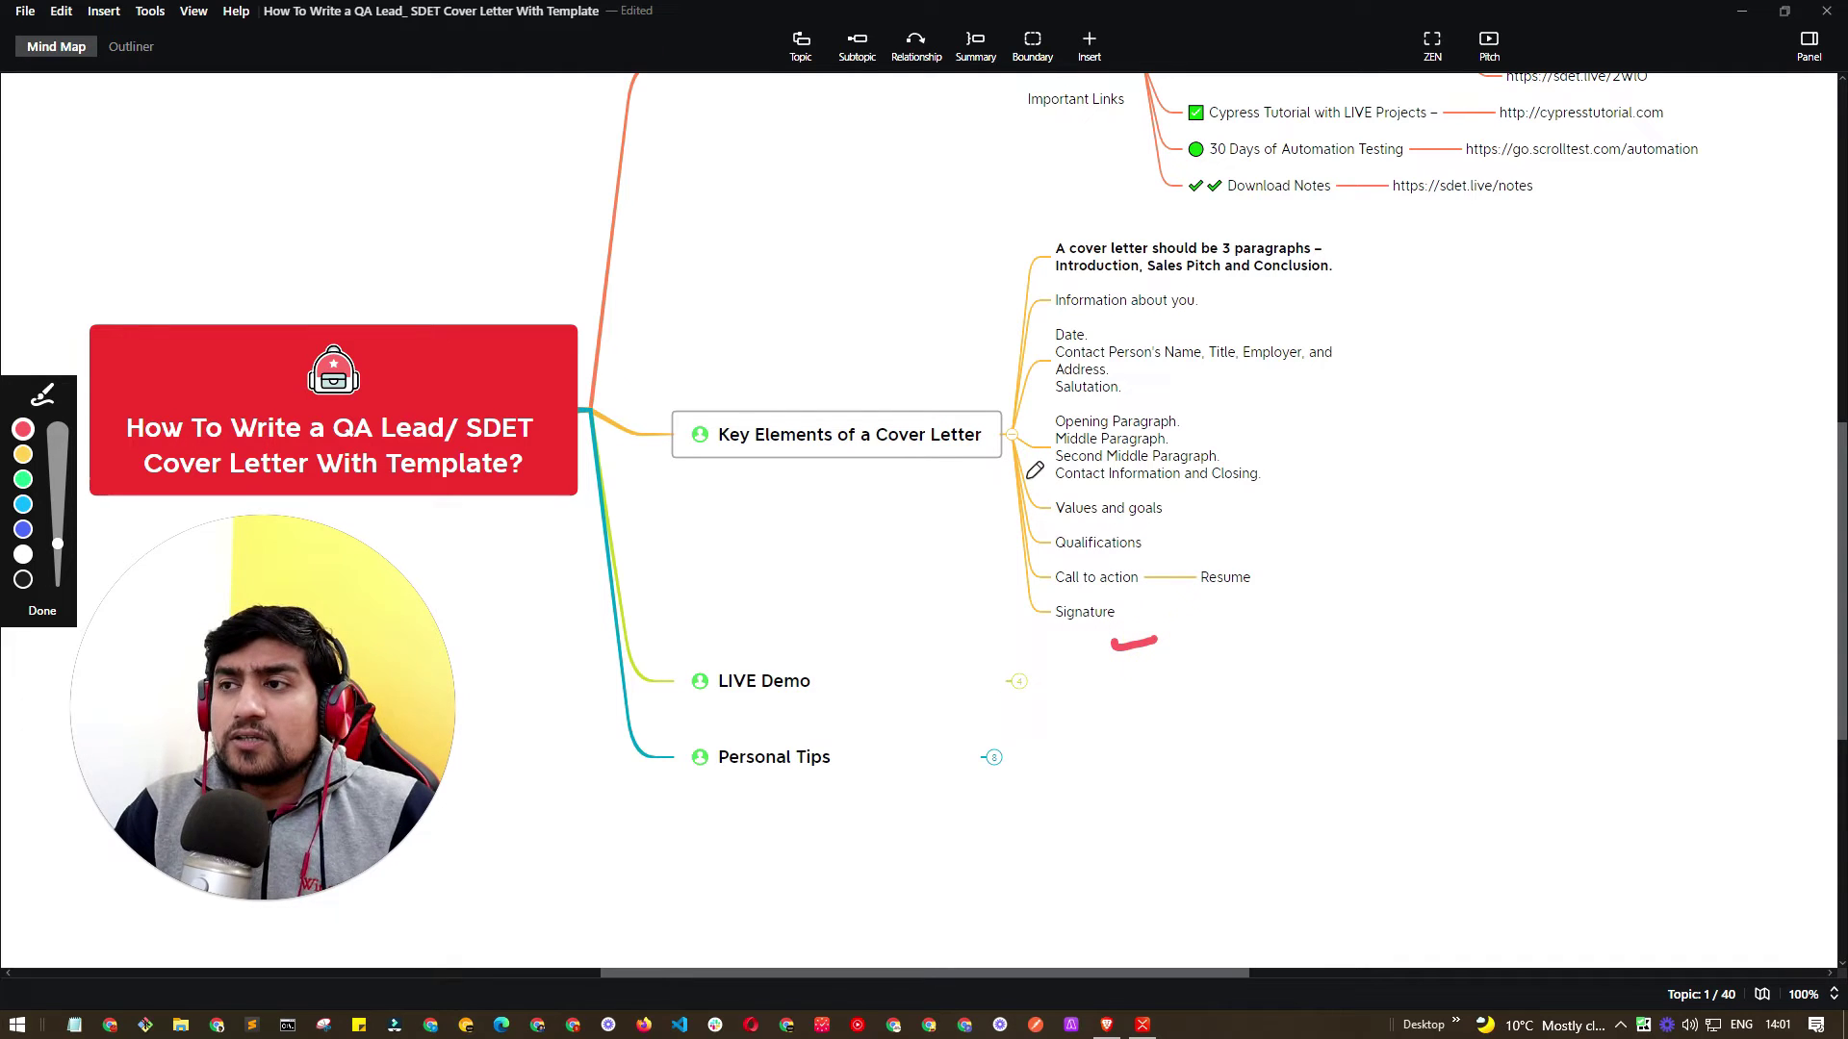
left_click(42, 610)
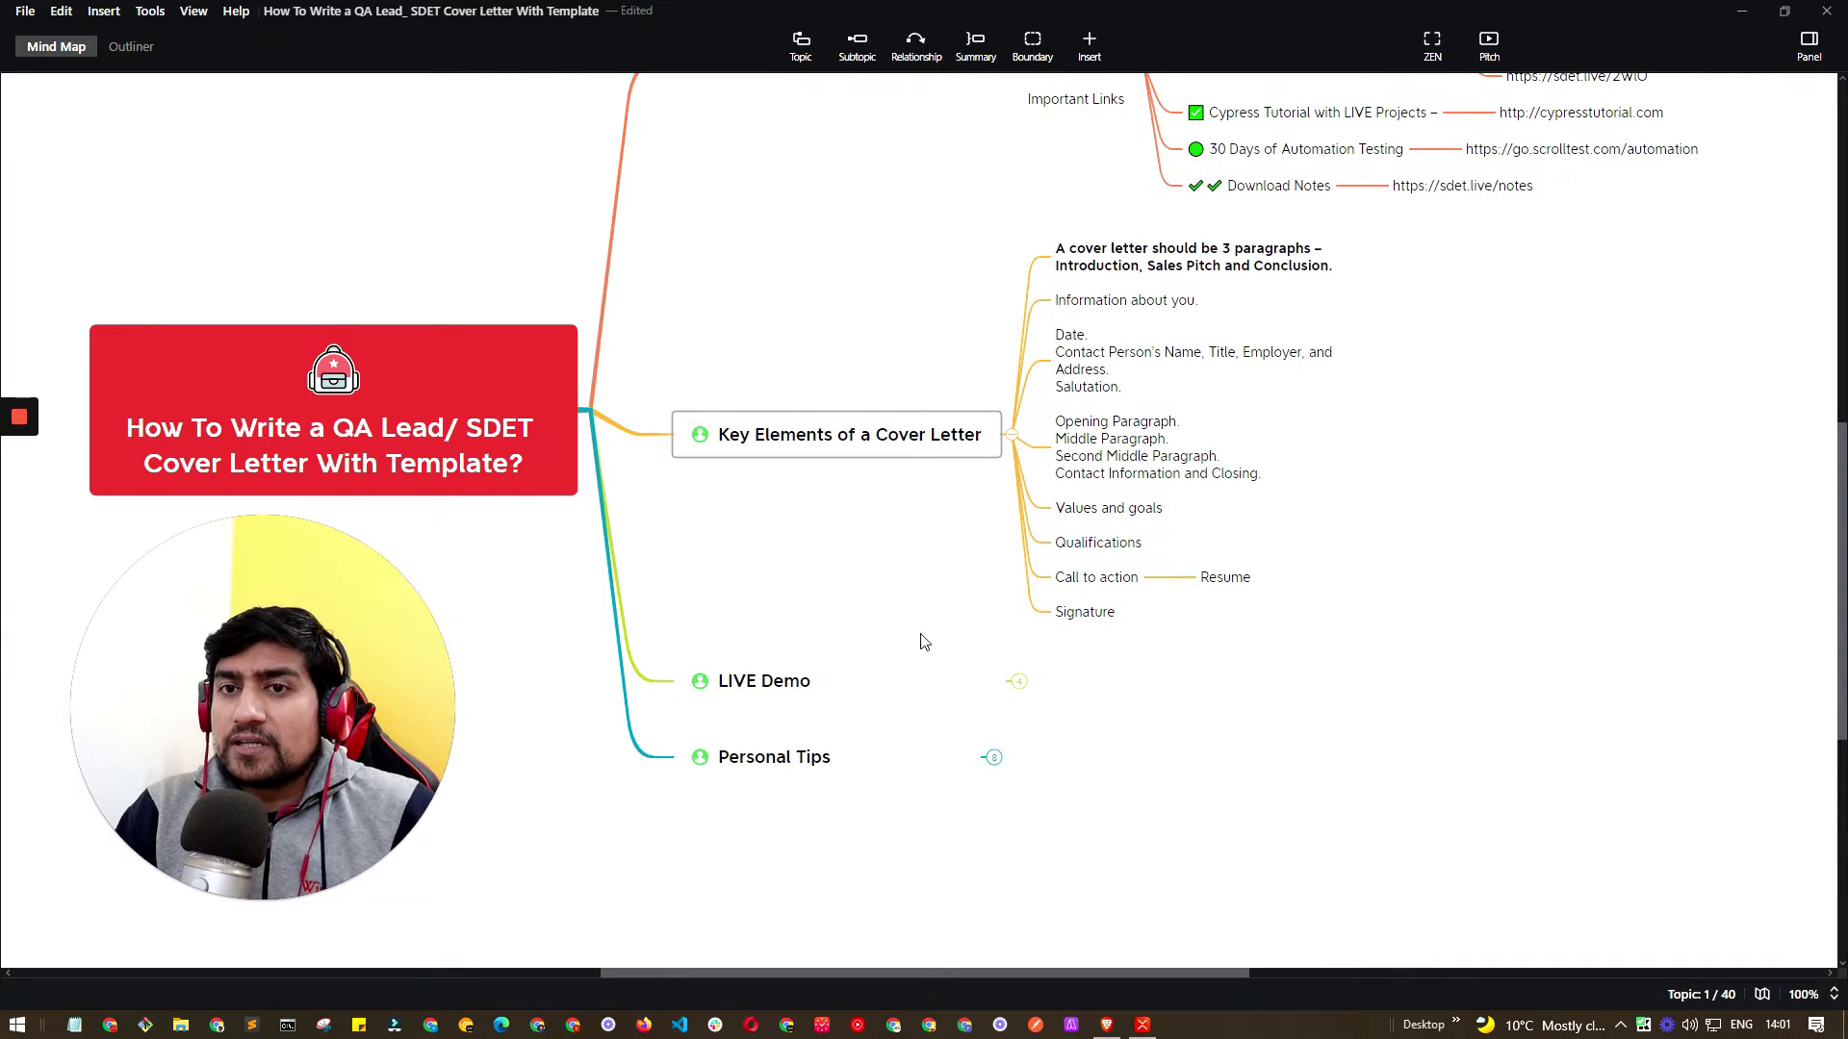
- Expand LIVE Demo, select the instantcoverletter.com link, and switch to the Brave browser
left_click(1018, 681)
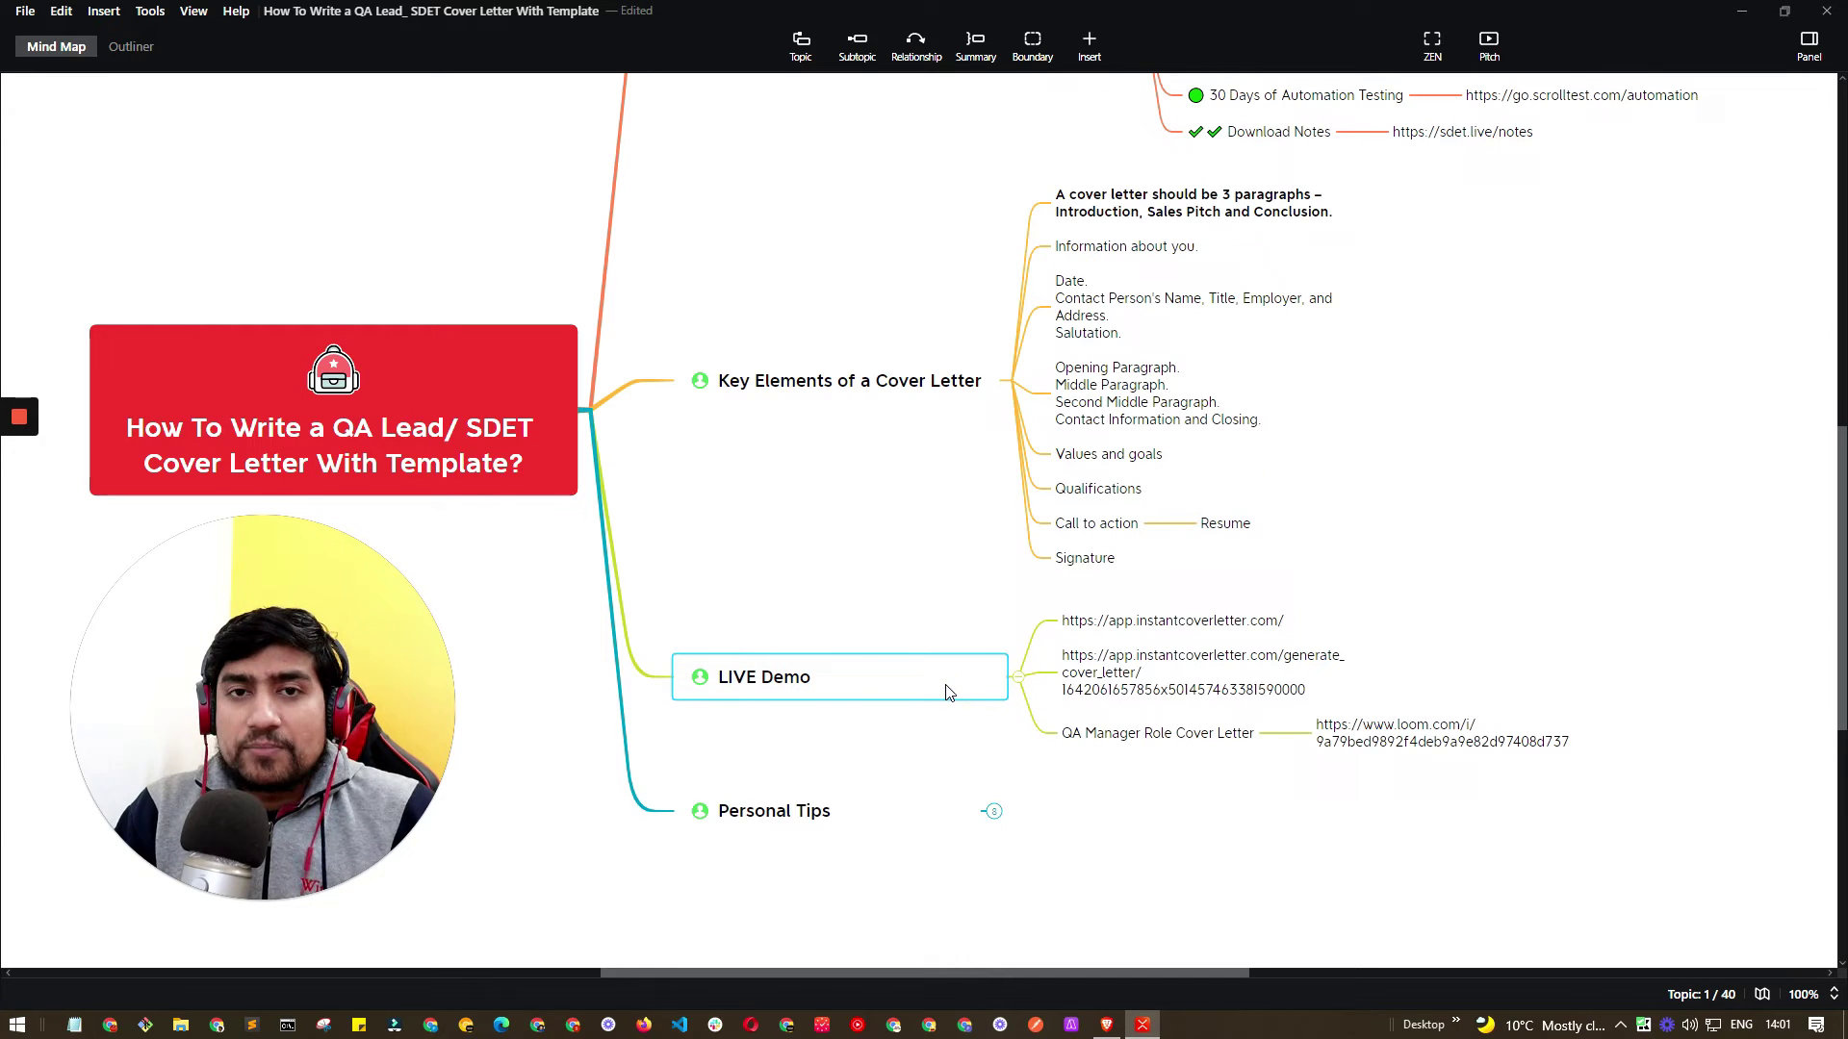
left_click(1159, 626)
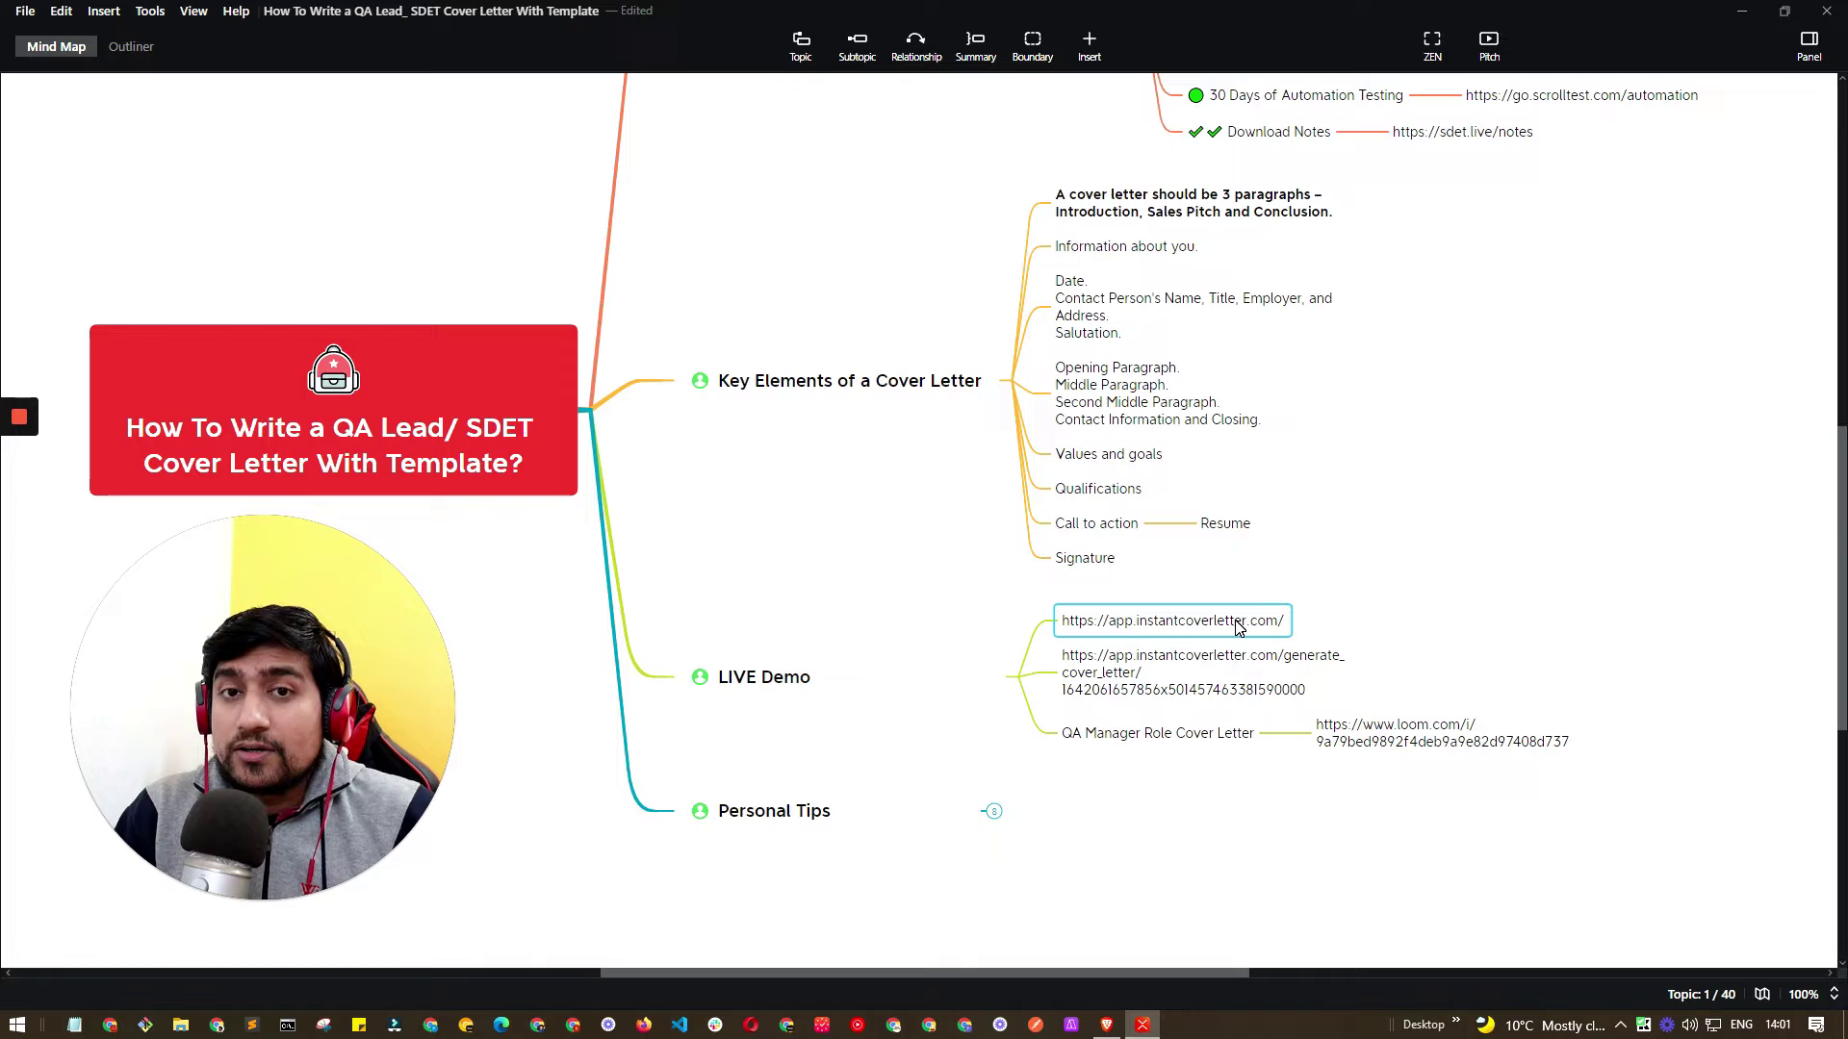
left_click(1107, 1025)
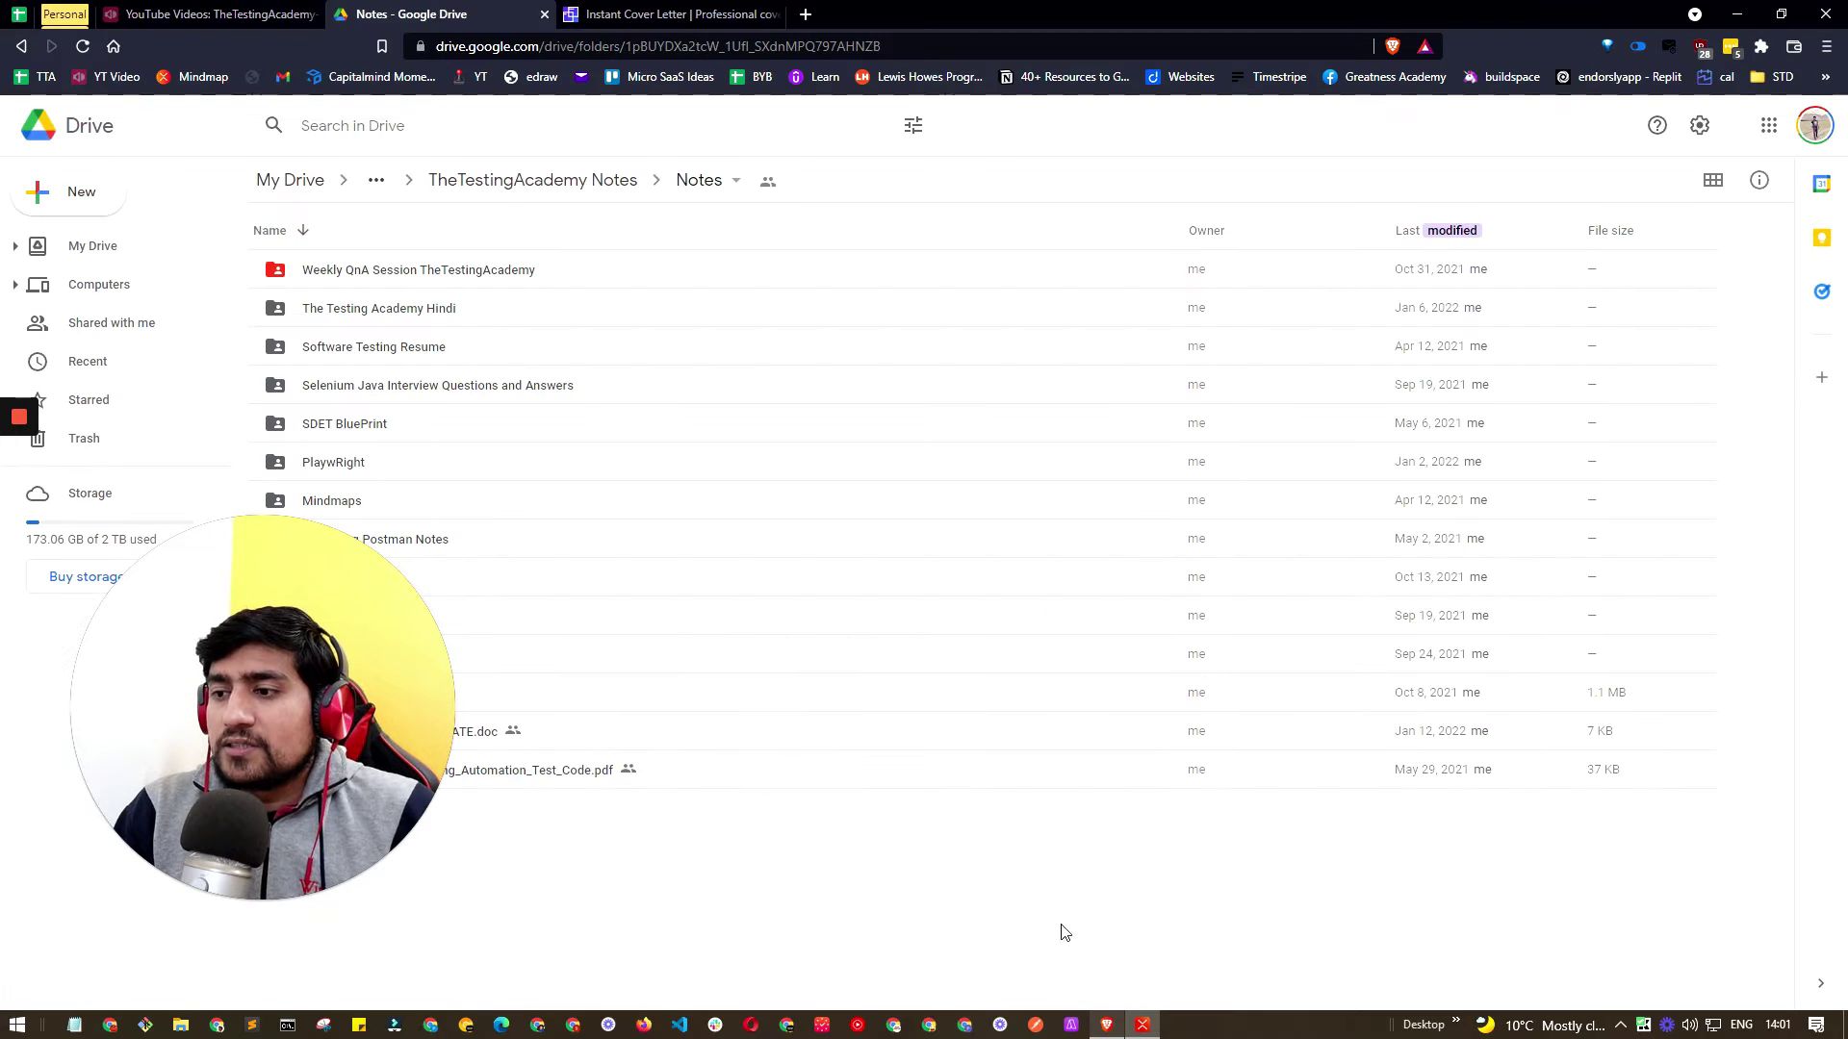
- Show the QA Manager letter and mark up its body, the QA Lead title and the form fields
left_click(637, 17)
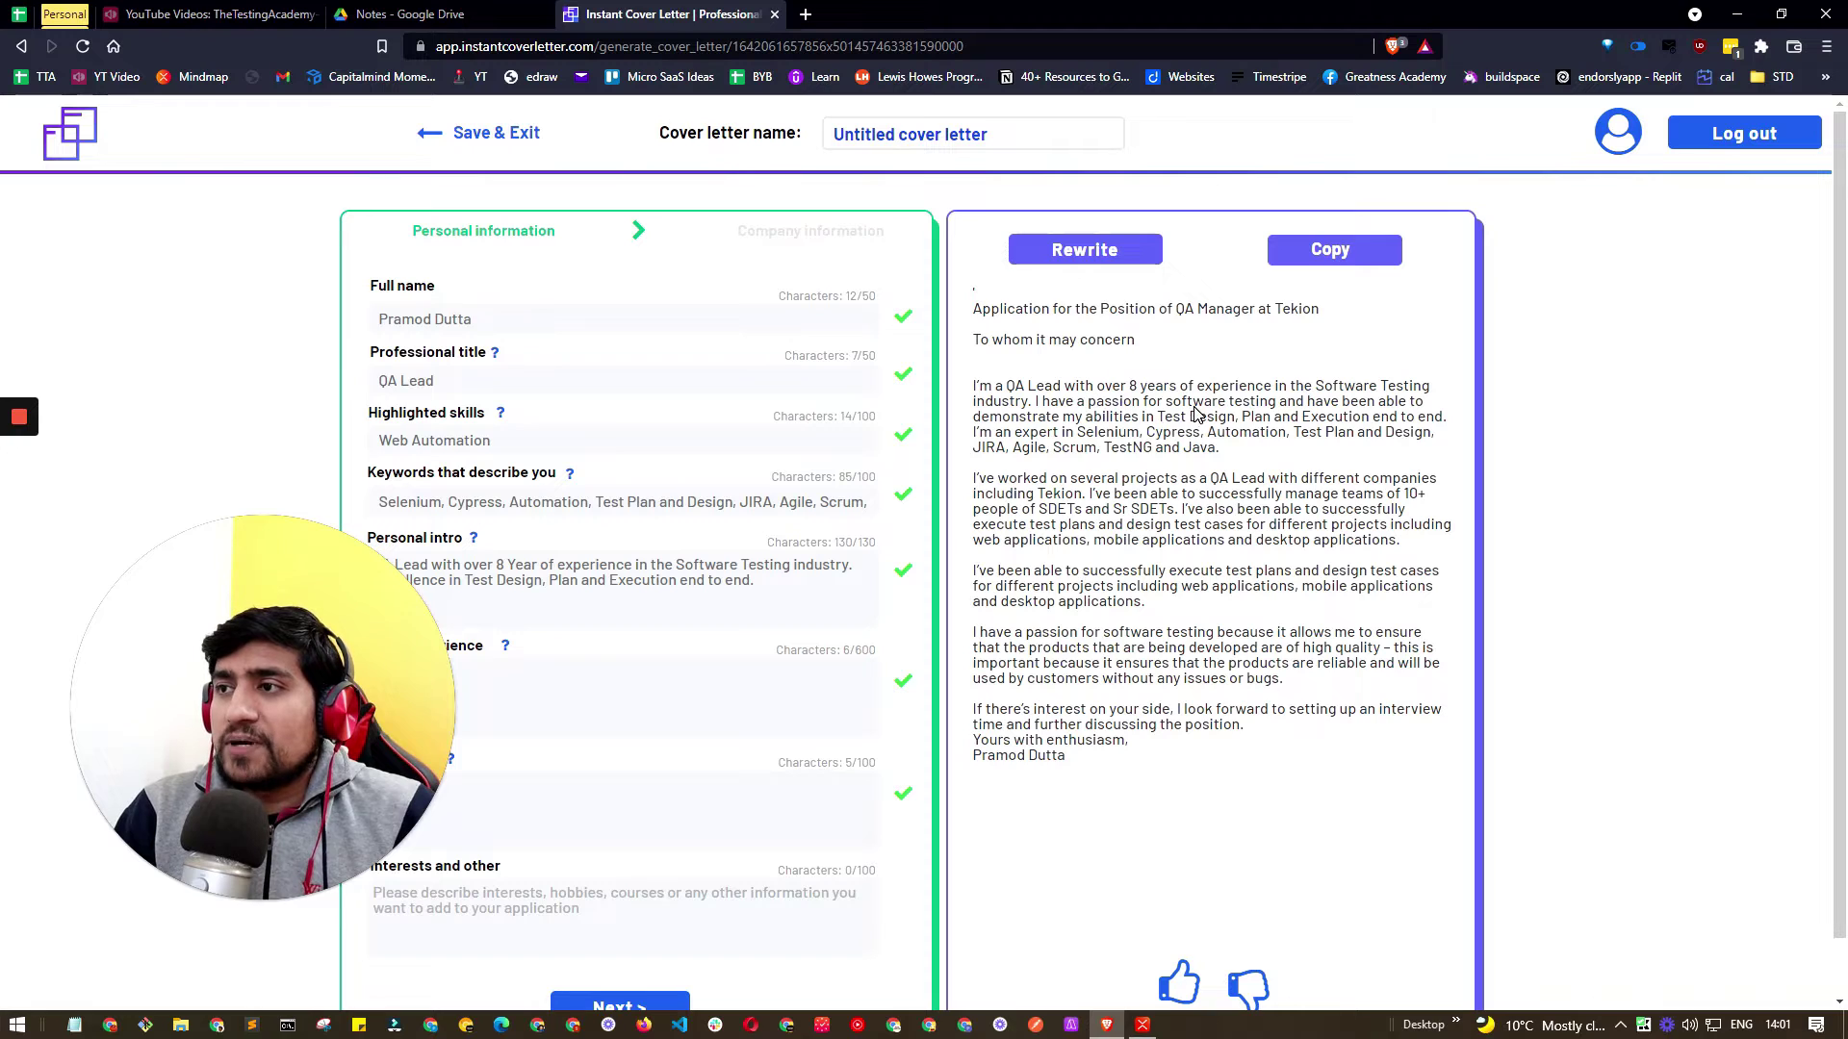
mouse_move(8, 465)
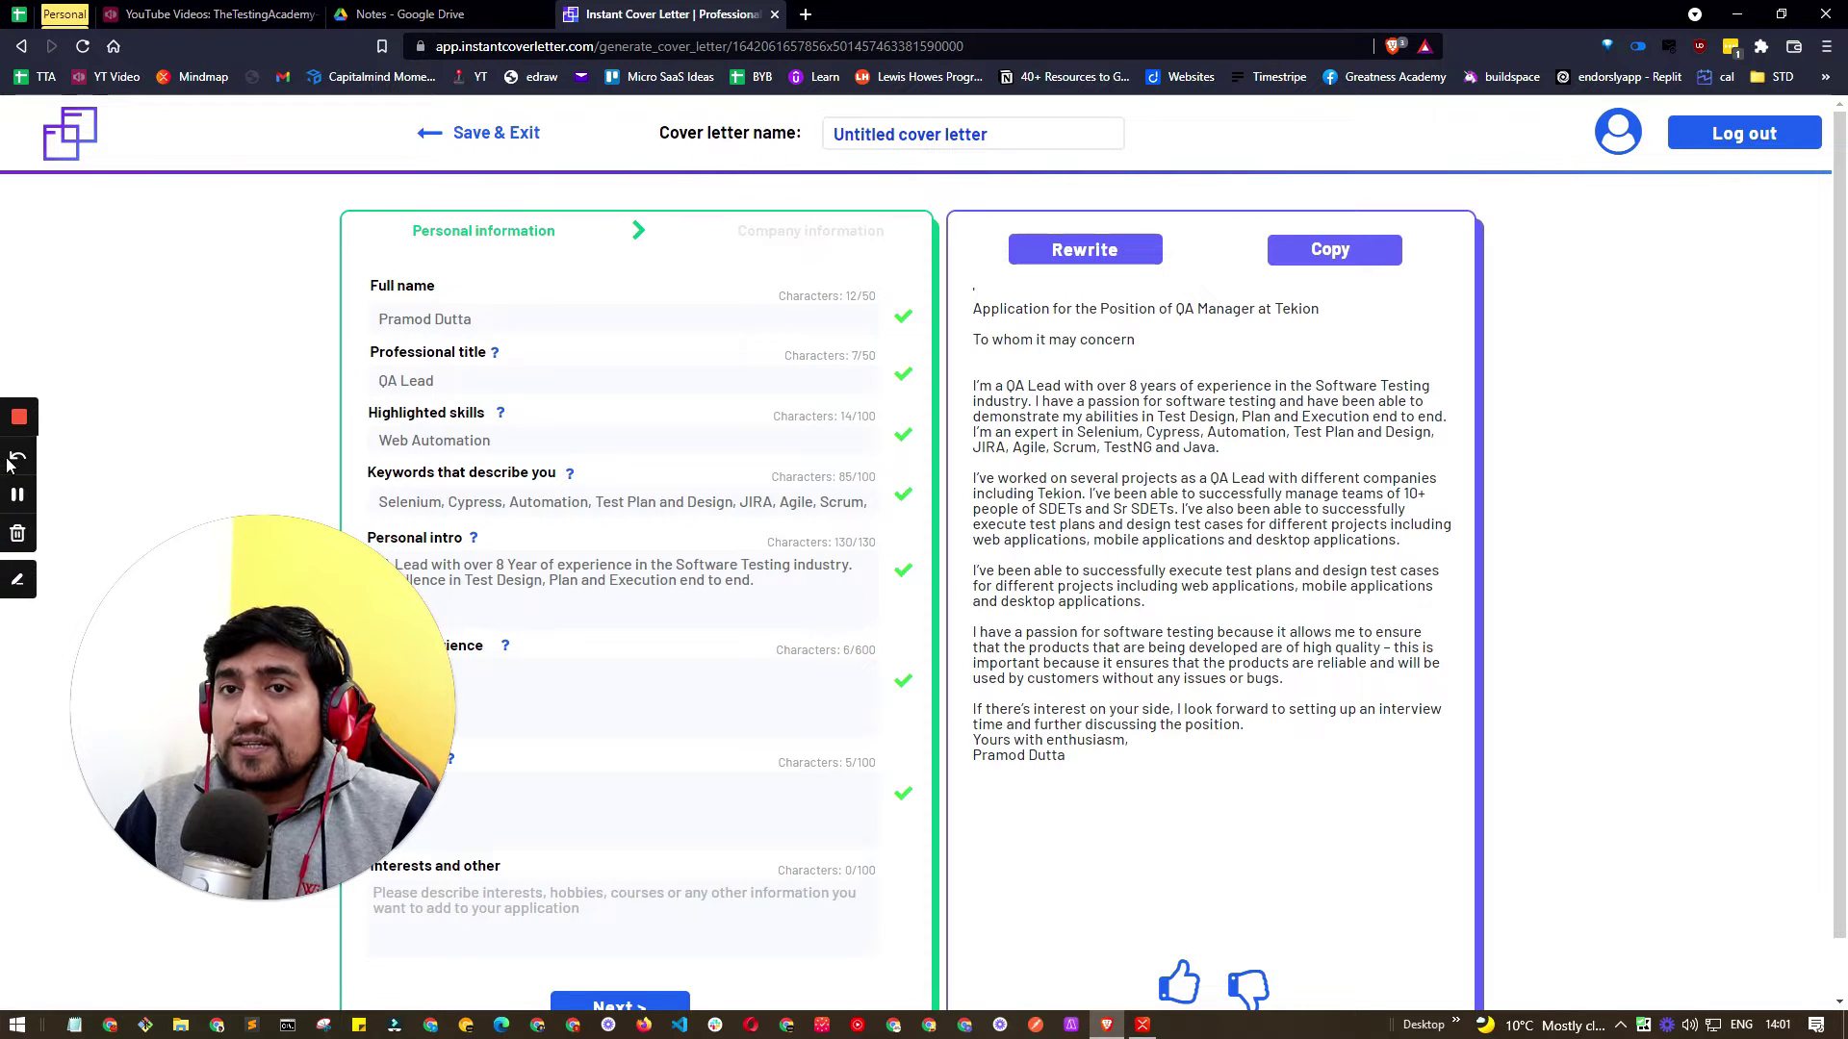
left_click(18, 579)
mouse_move(1396, 367)
left_mouse_down()
mouse_move(1456, 487)
mouse_move(1468, 680)
mouse_move(1434, 717)
left_mouse_up()
mouse_move(455, 386)
left_mouse_down()
mouse_move(478, 401)
mouse_move(524, 381)
left_mouse_up()
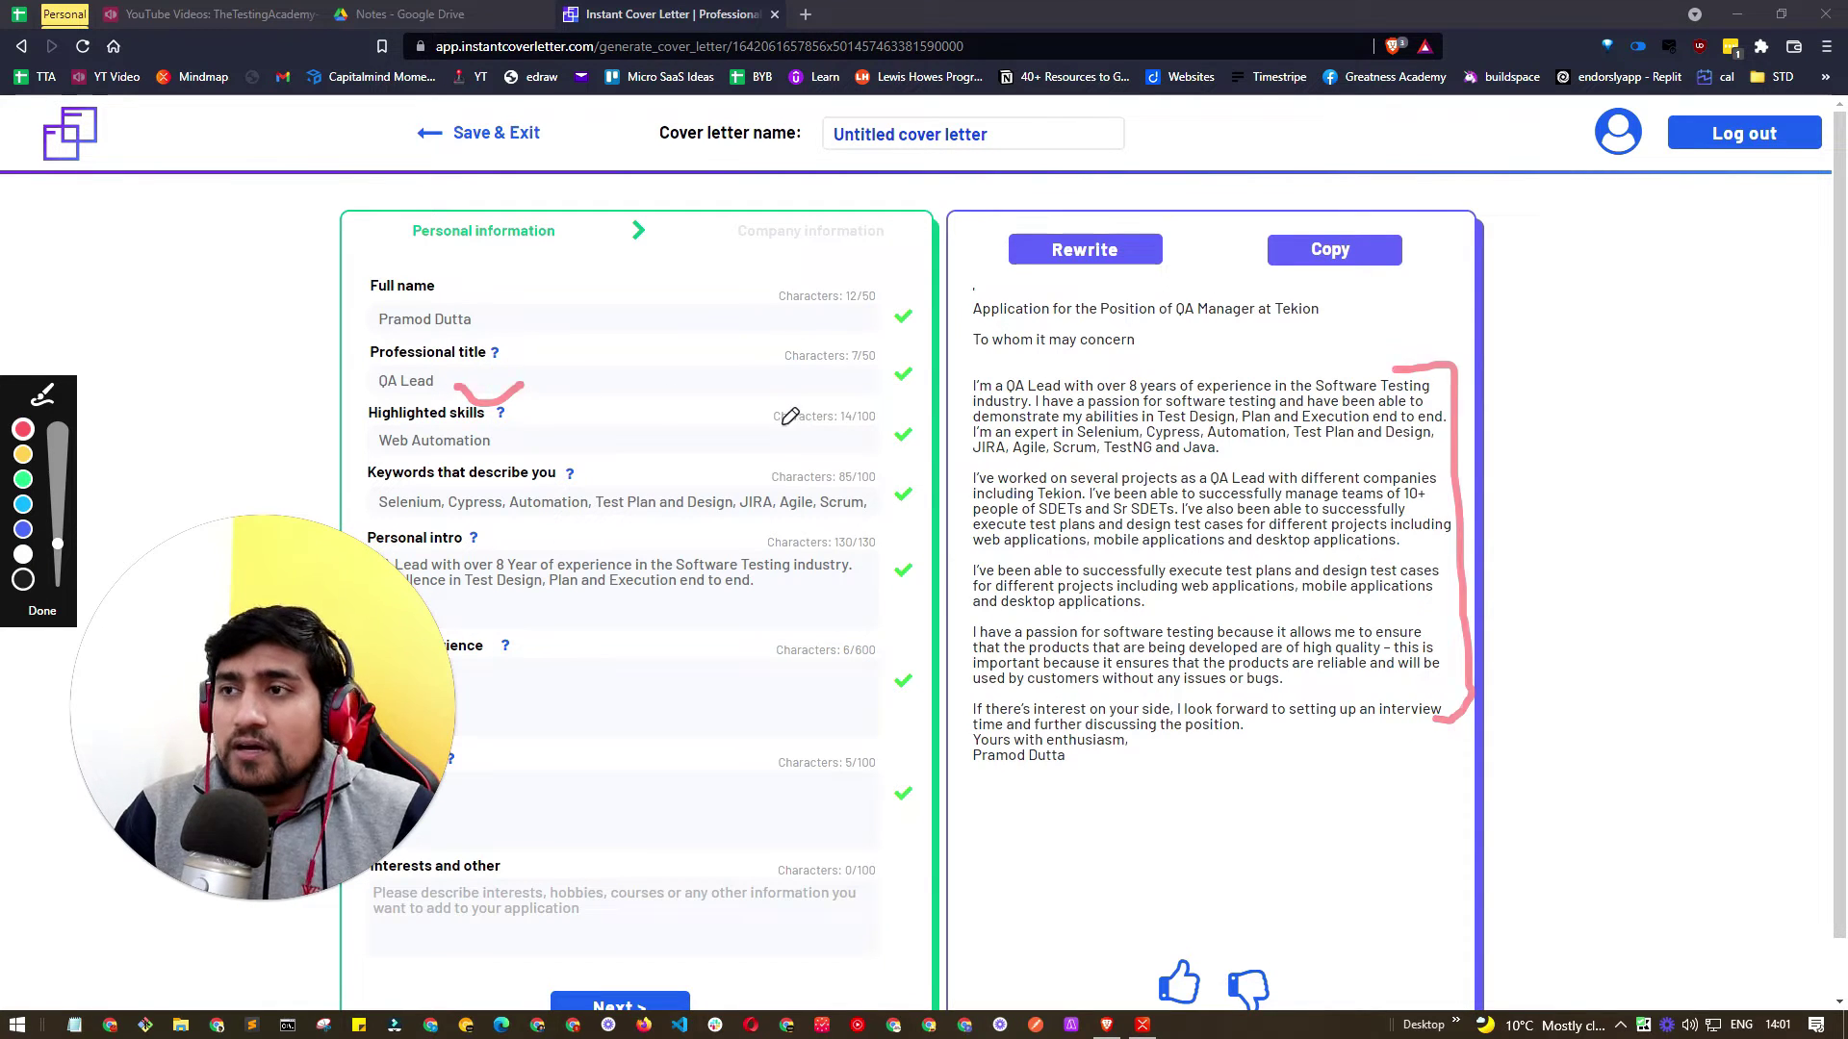
mouse_move(813, 431)
left_mouse_down()
mouse_move(986, 383)
mouse_move(1001, 415)
left_mouse_up()
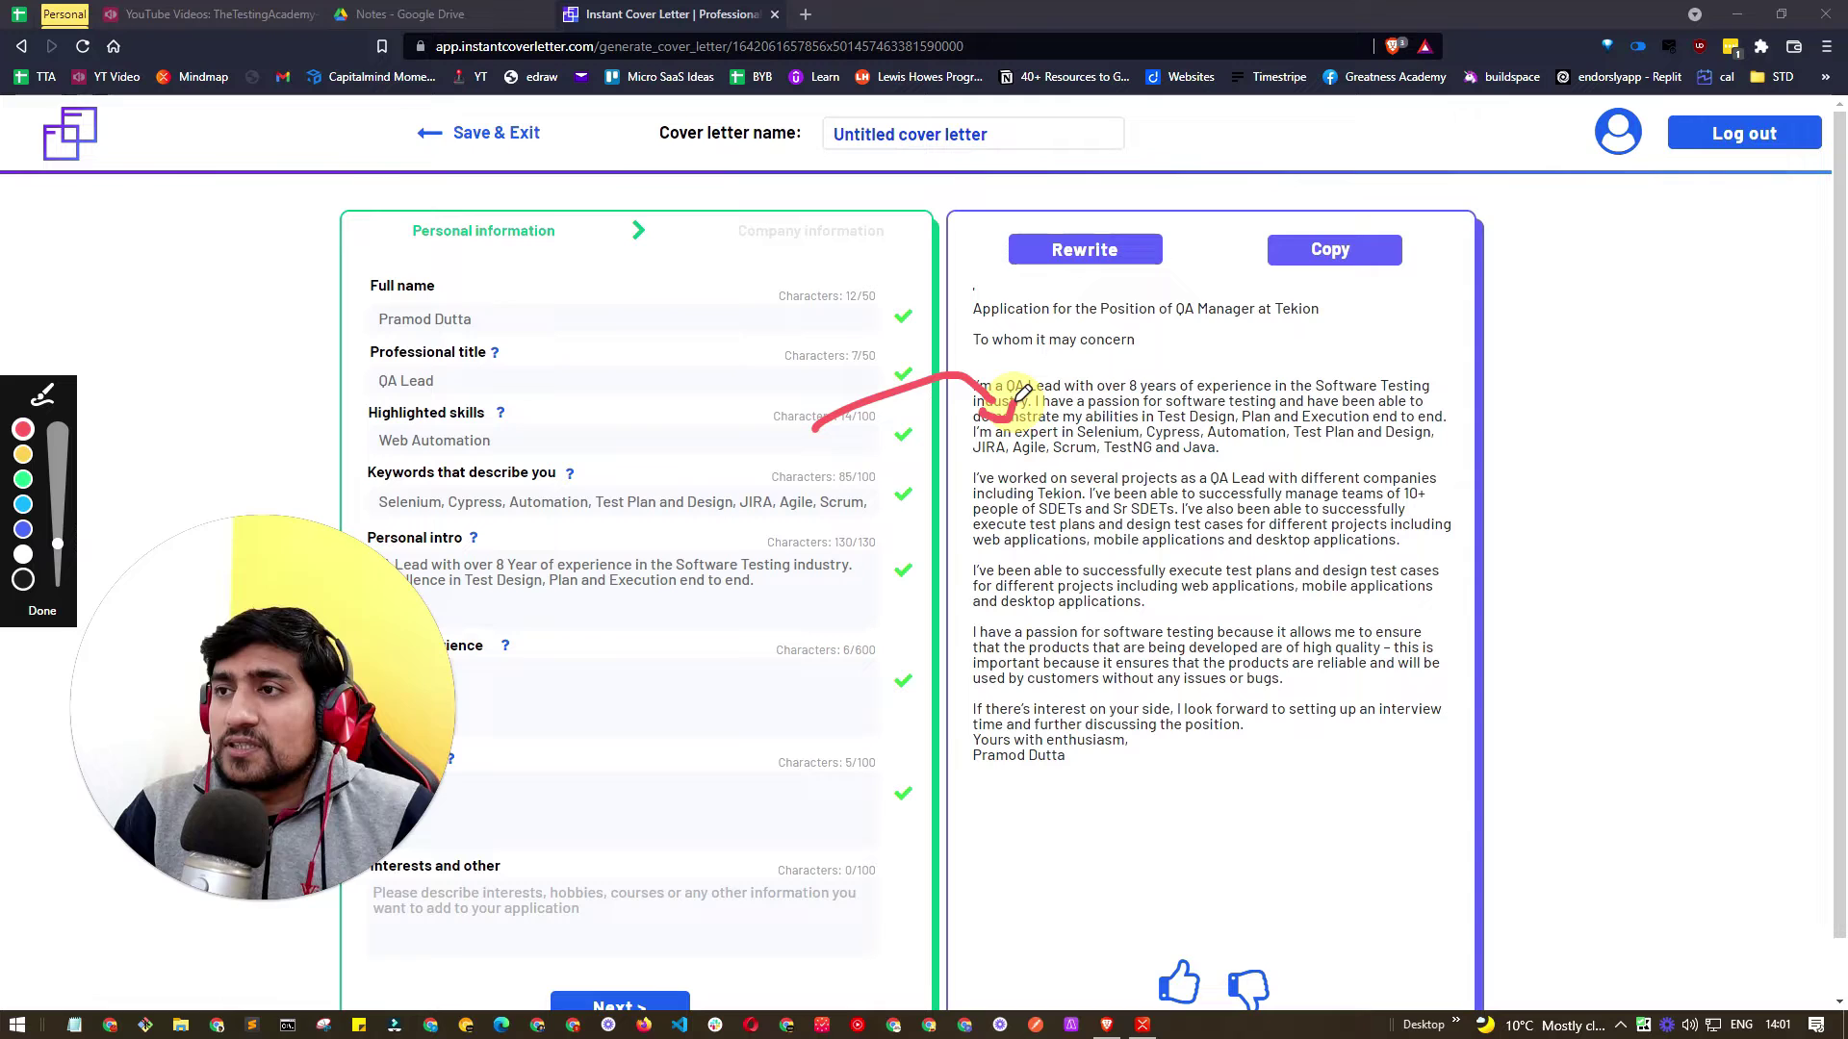
left_click(43, 612)
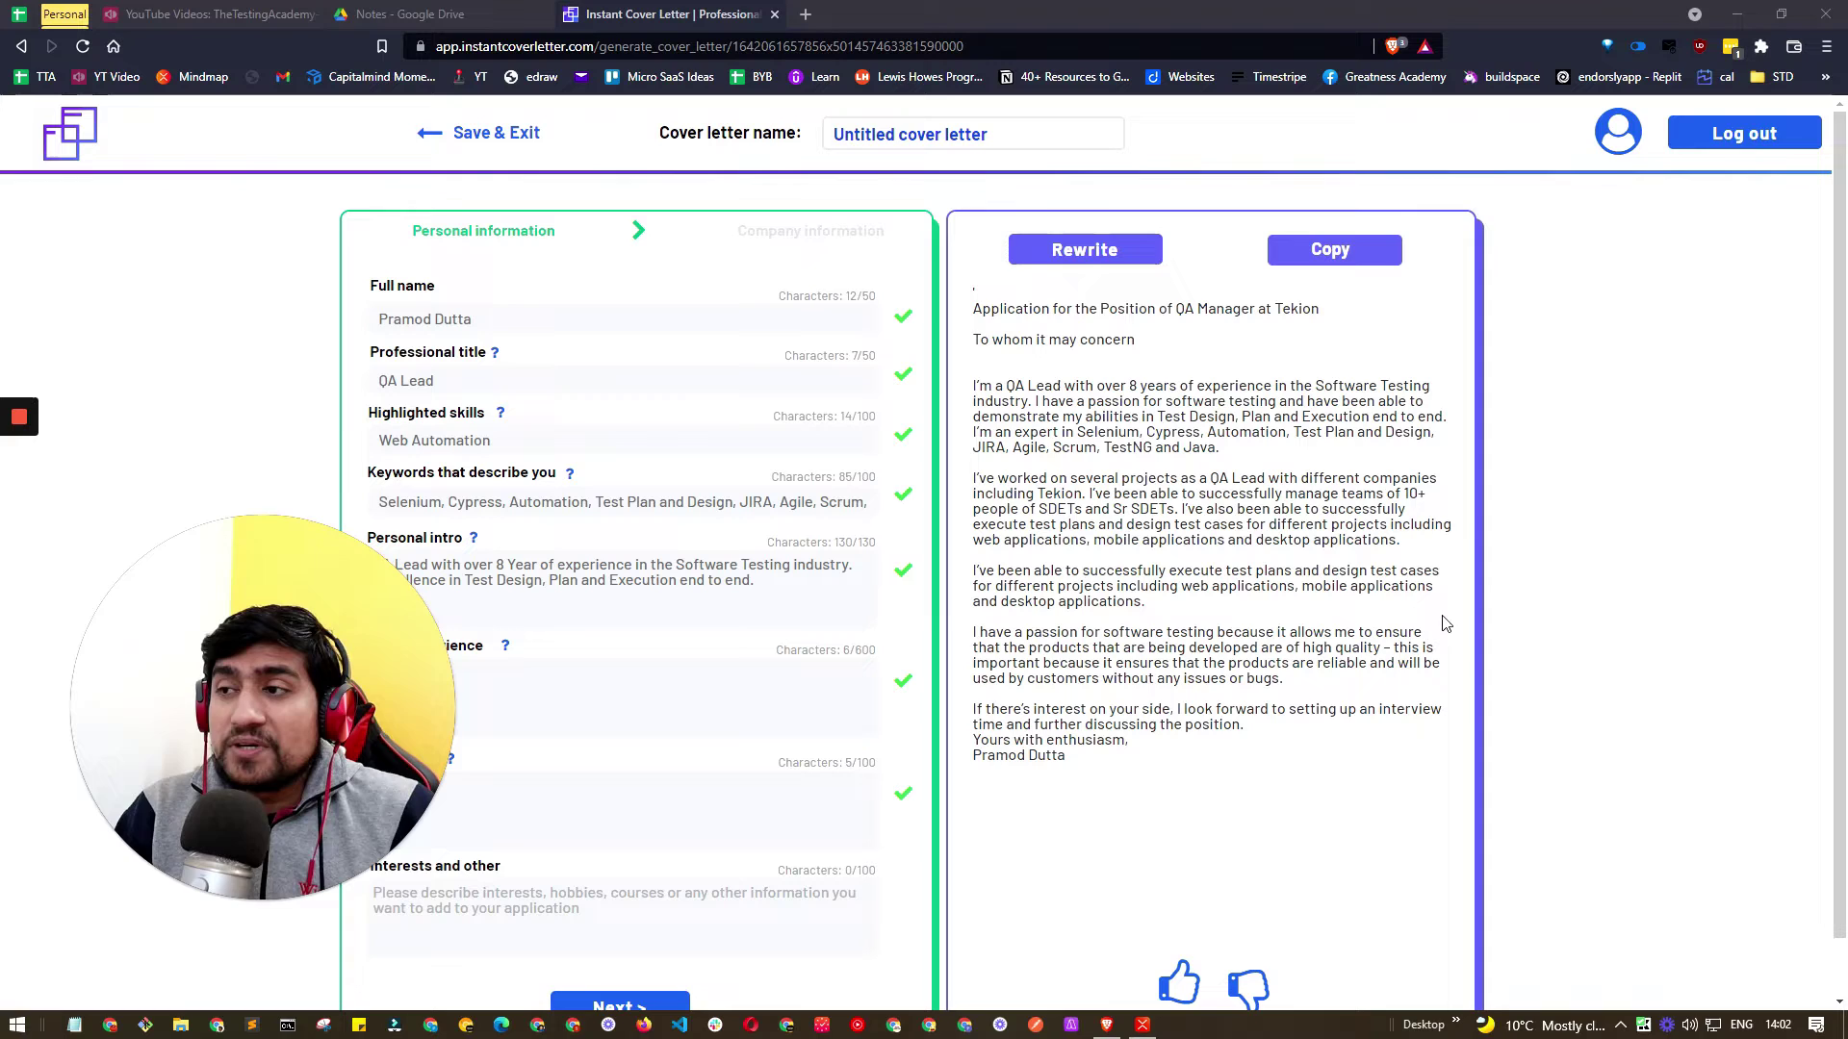
left_click(1438, 401)
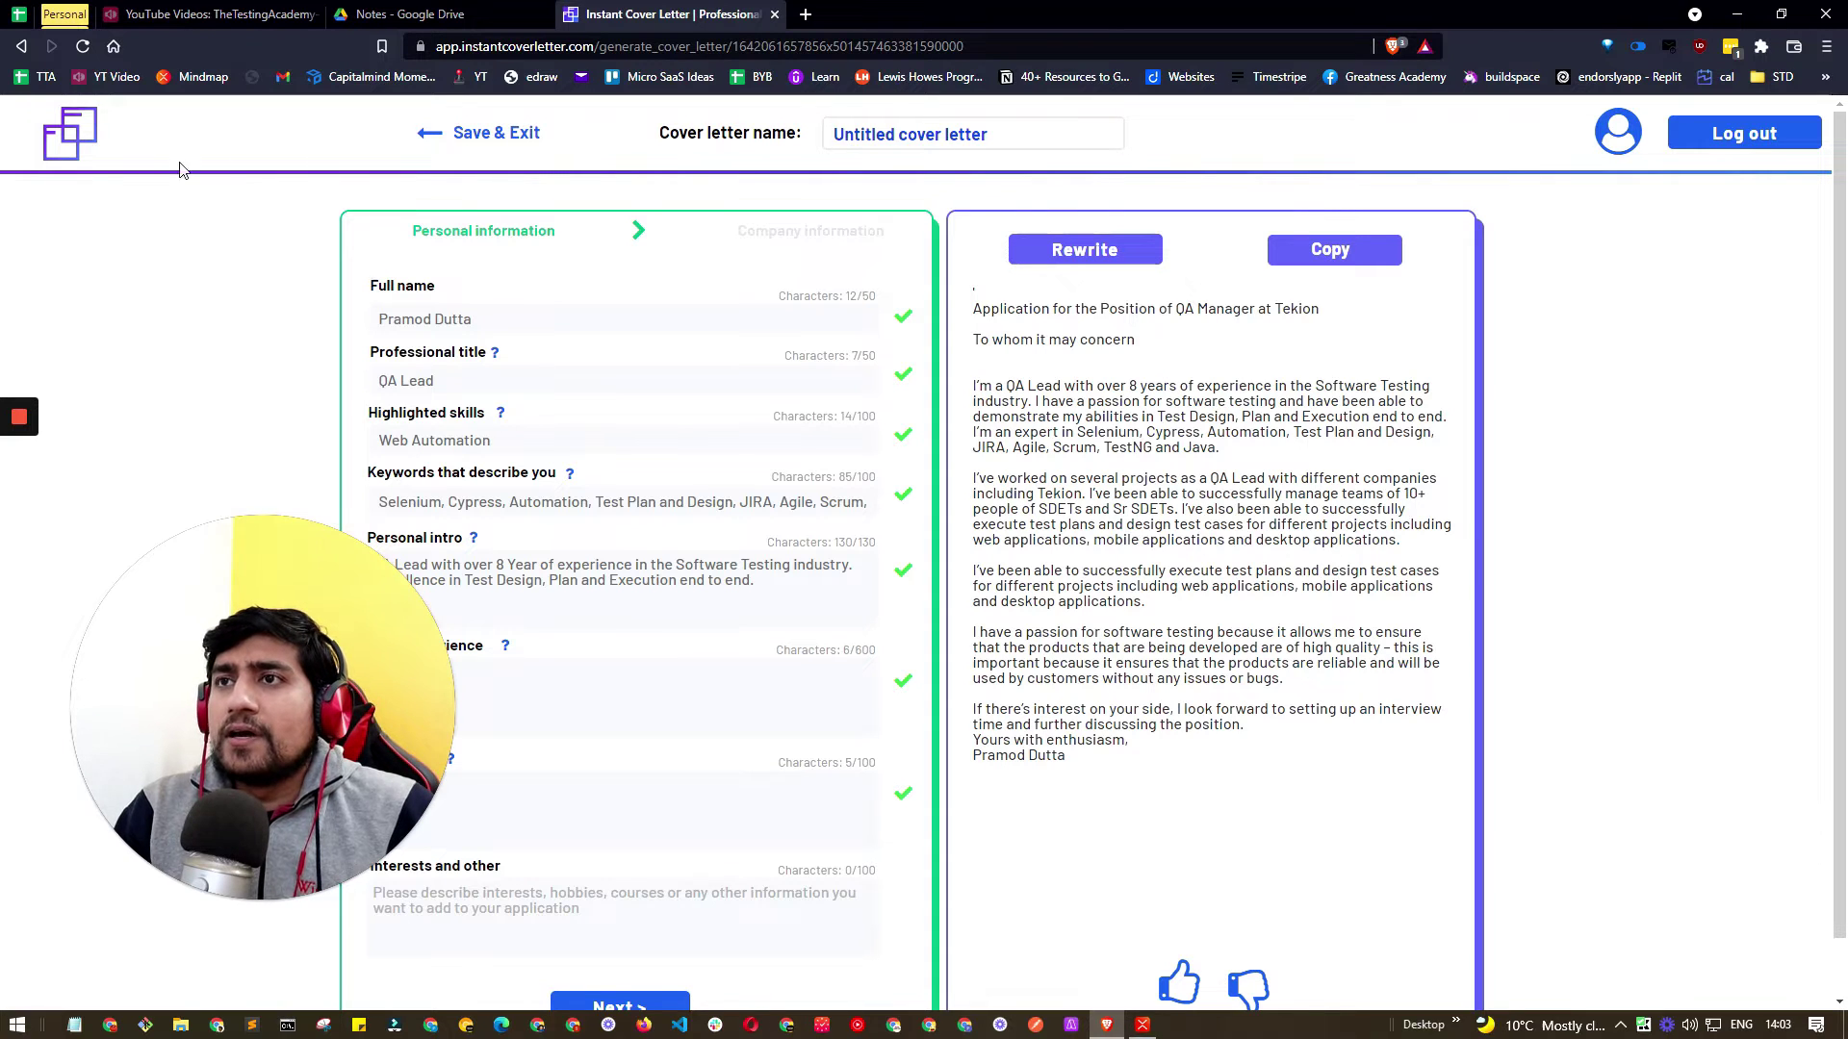
- Open the Automation Tester letter form and enter the applicant's full name and title Automation Tester
left_click(79, 136)
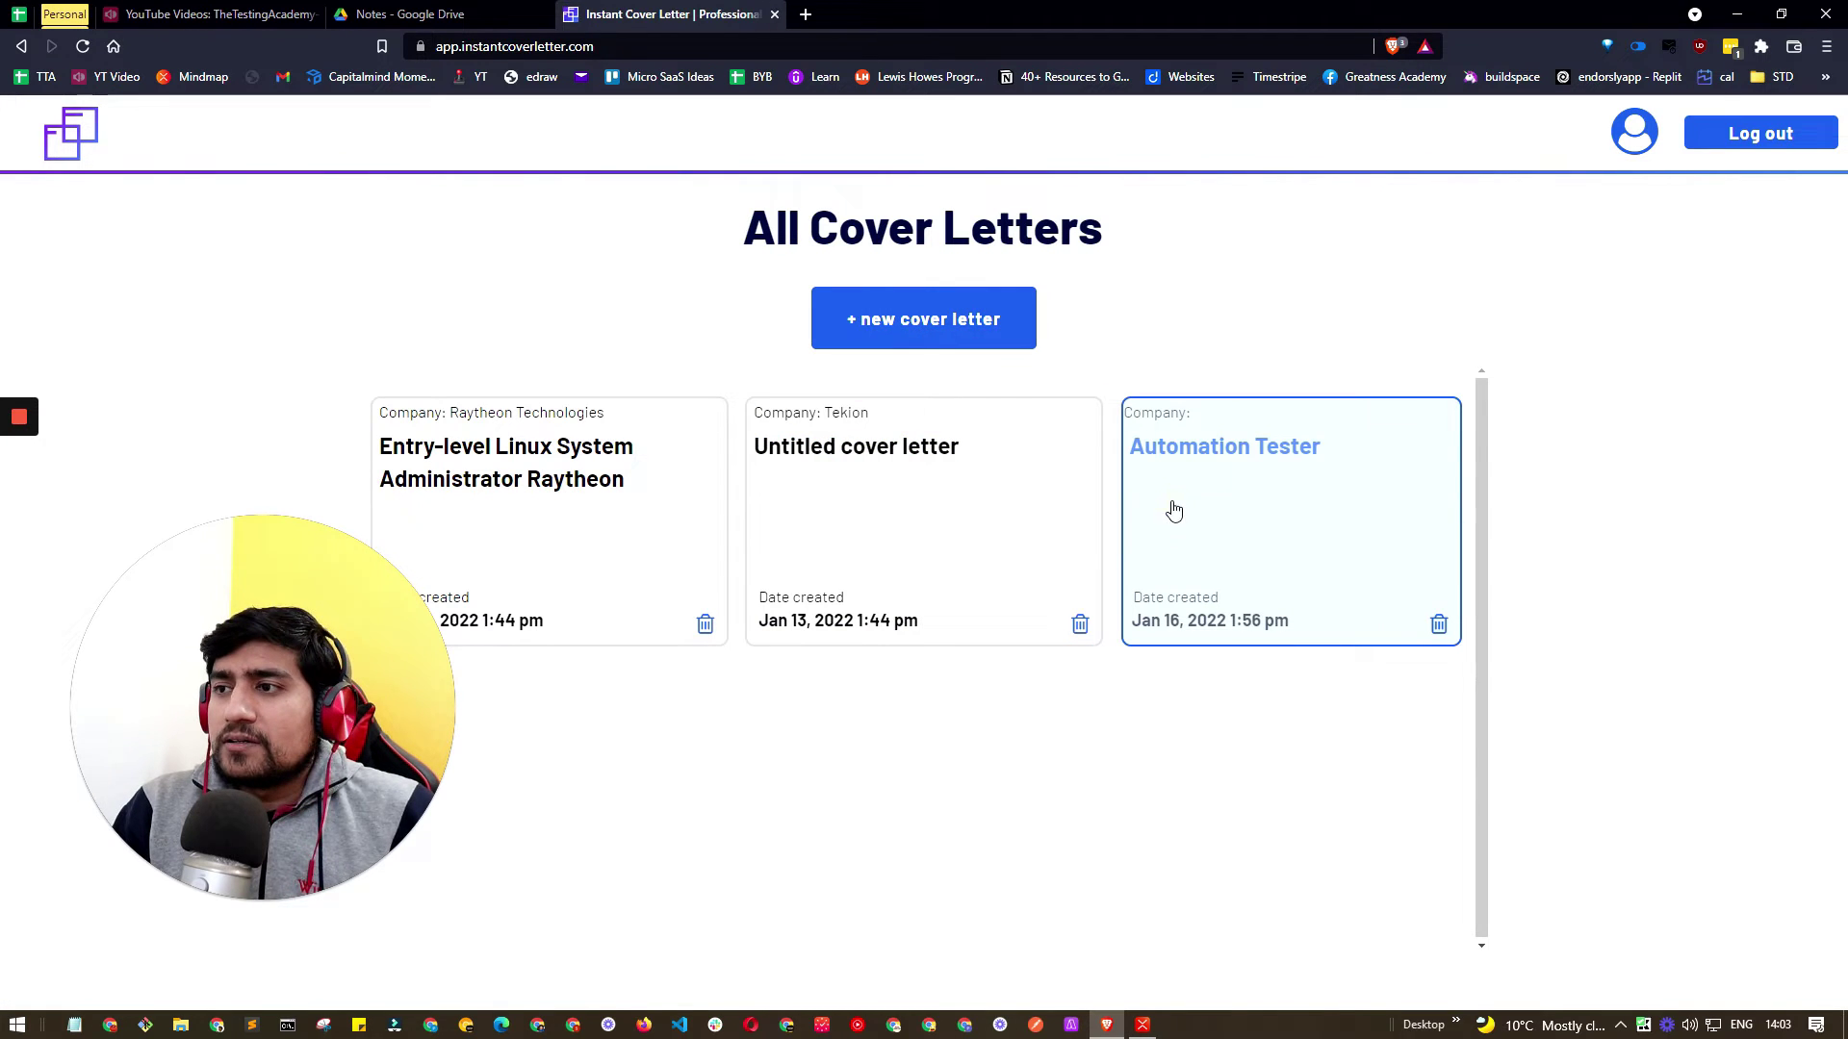
left_click(1184, 458)
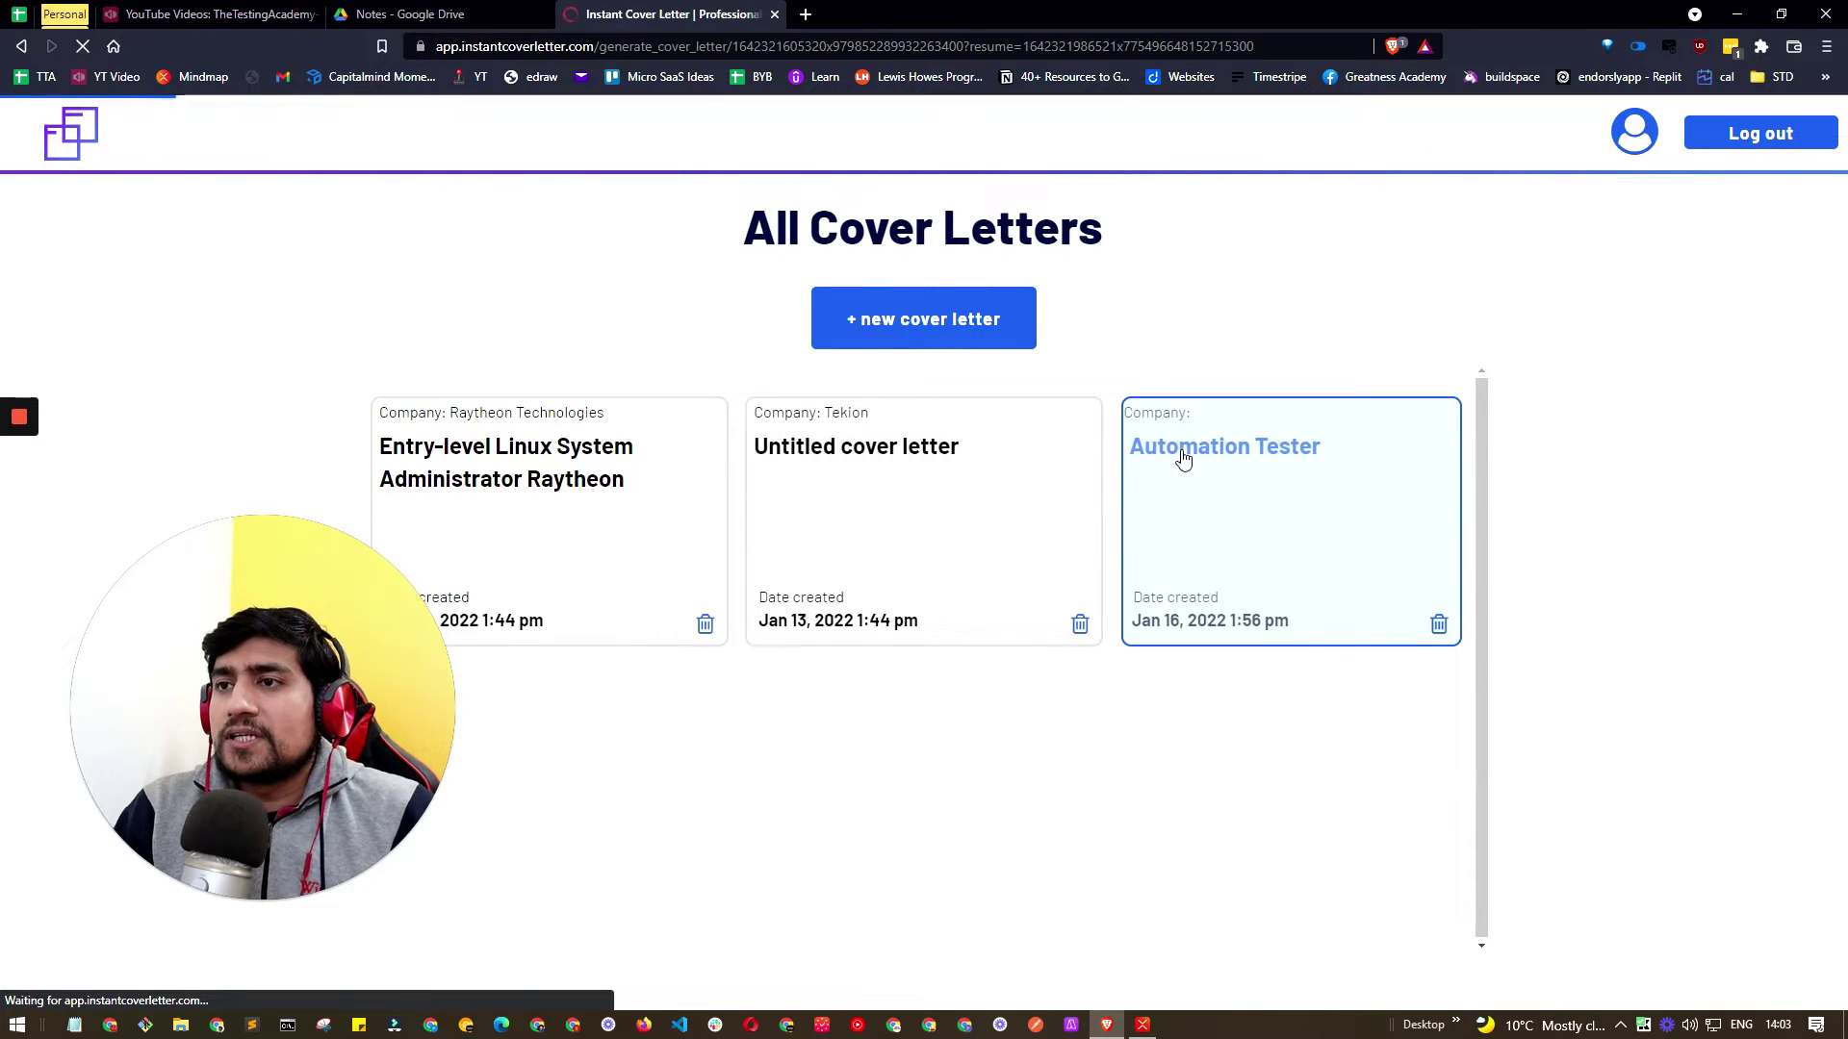
left_click(491, 321)
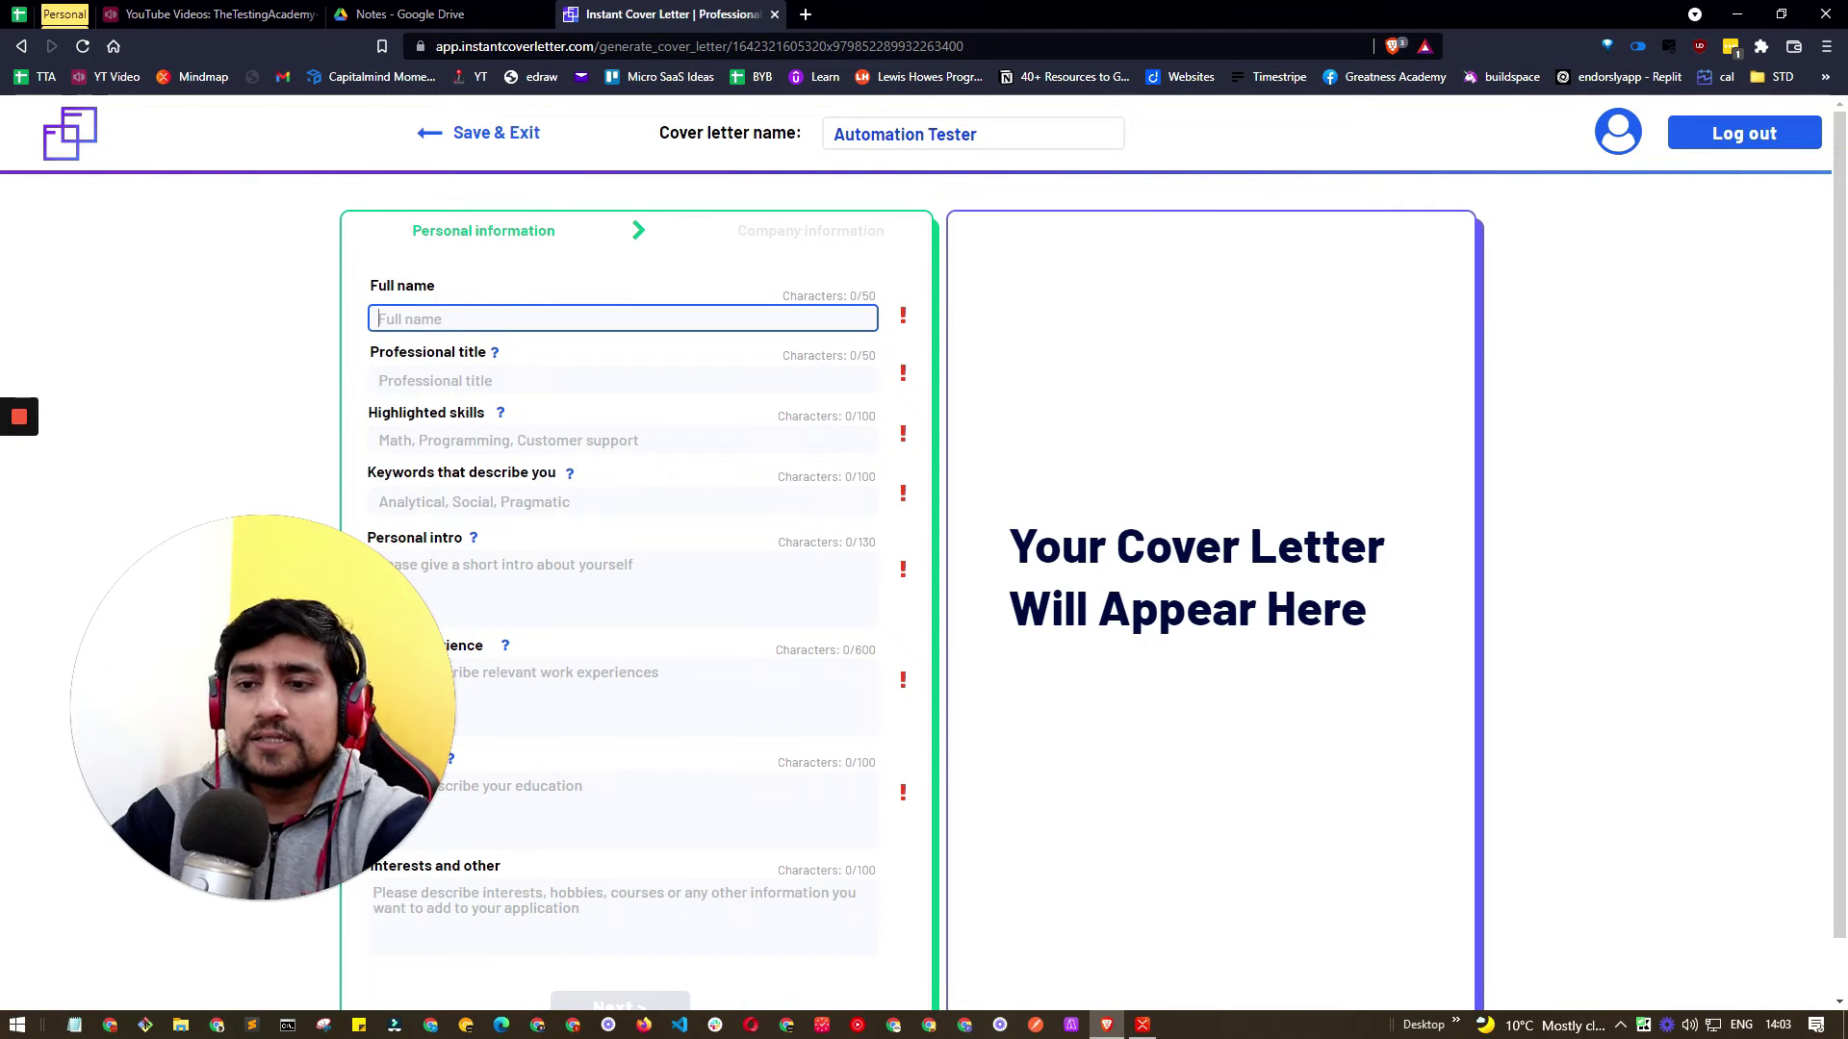
type("Pramod ")
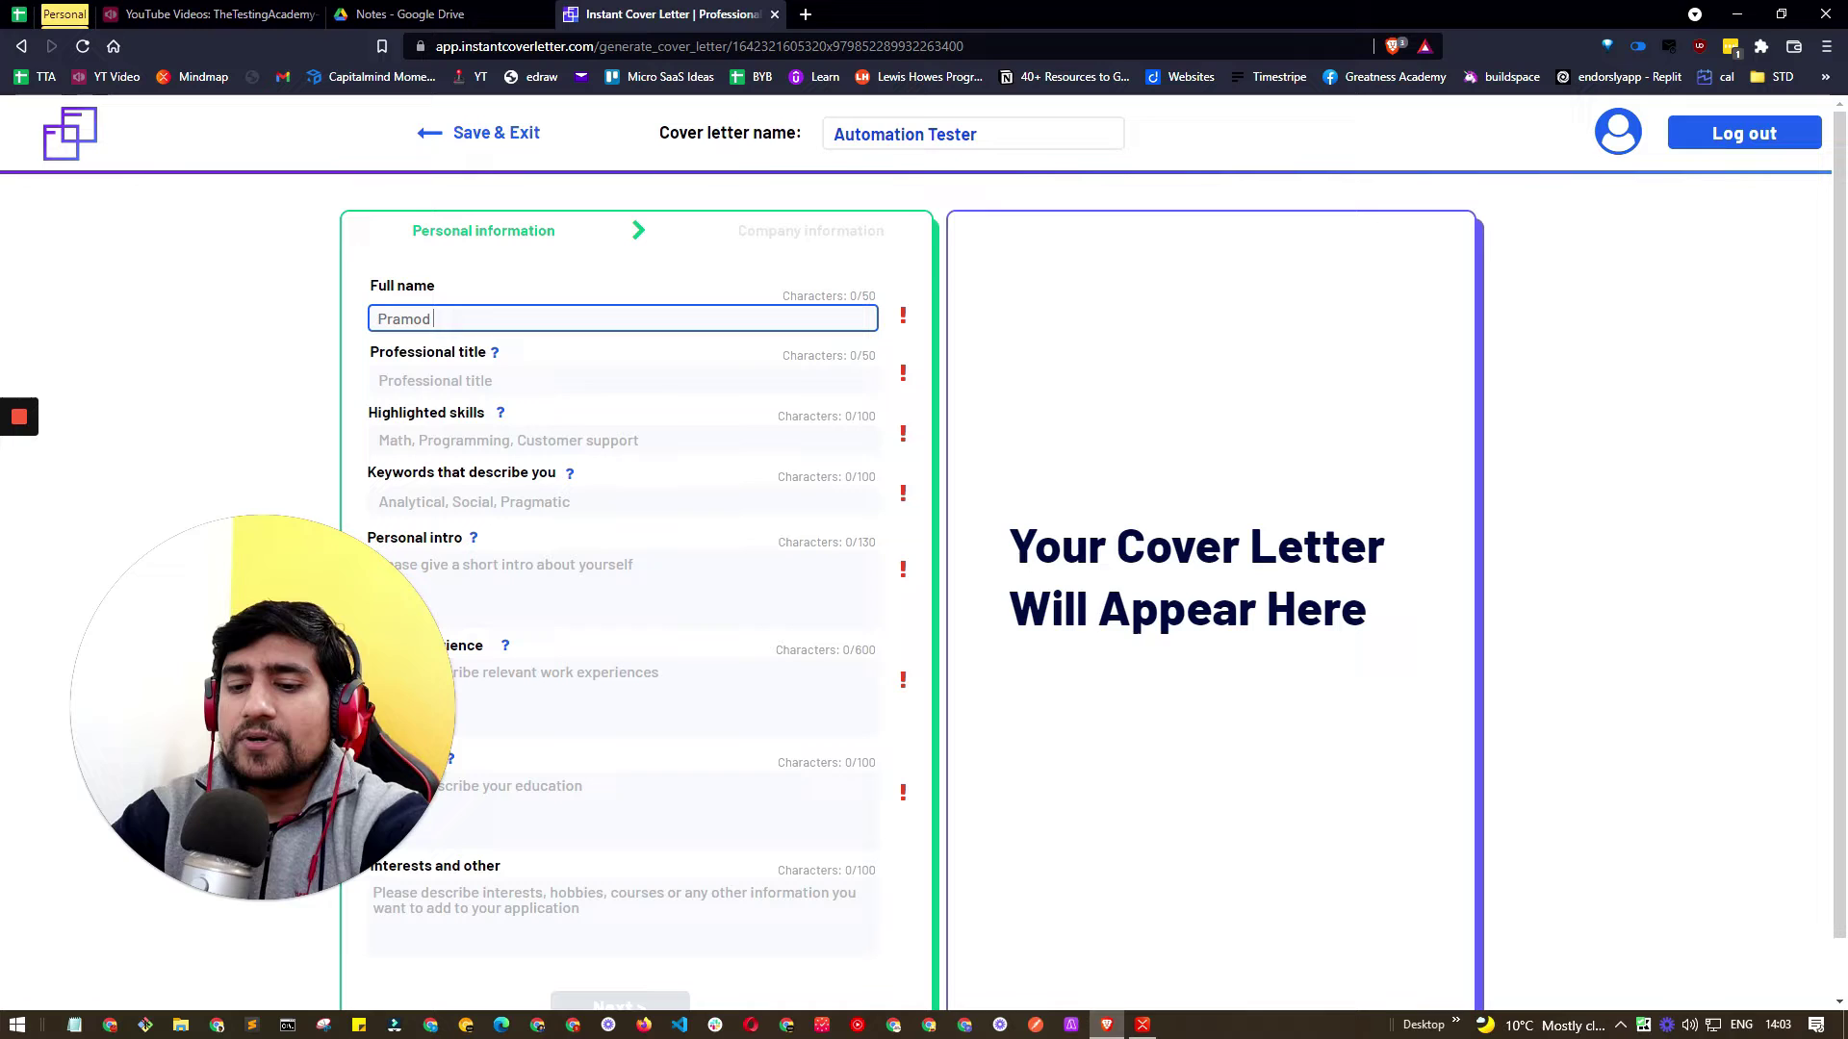
type("Dutta")
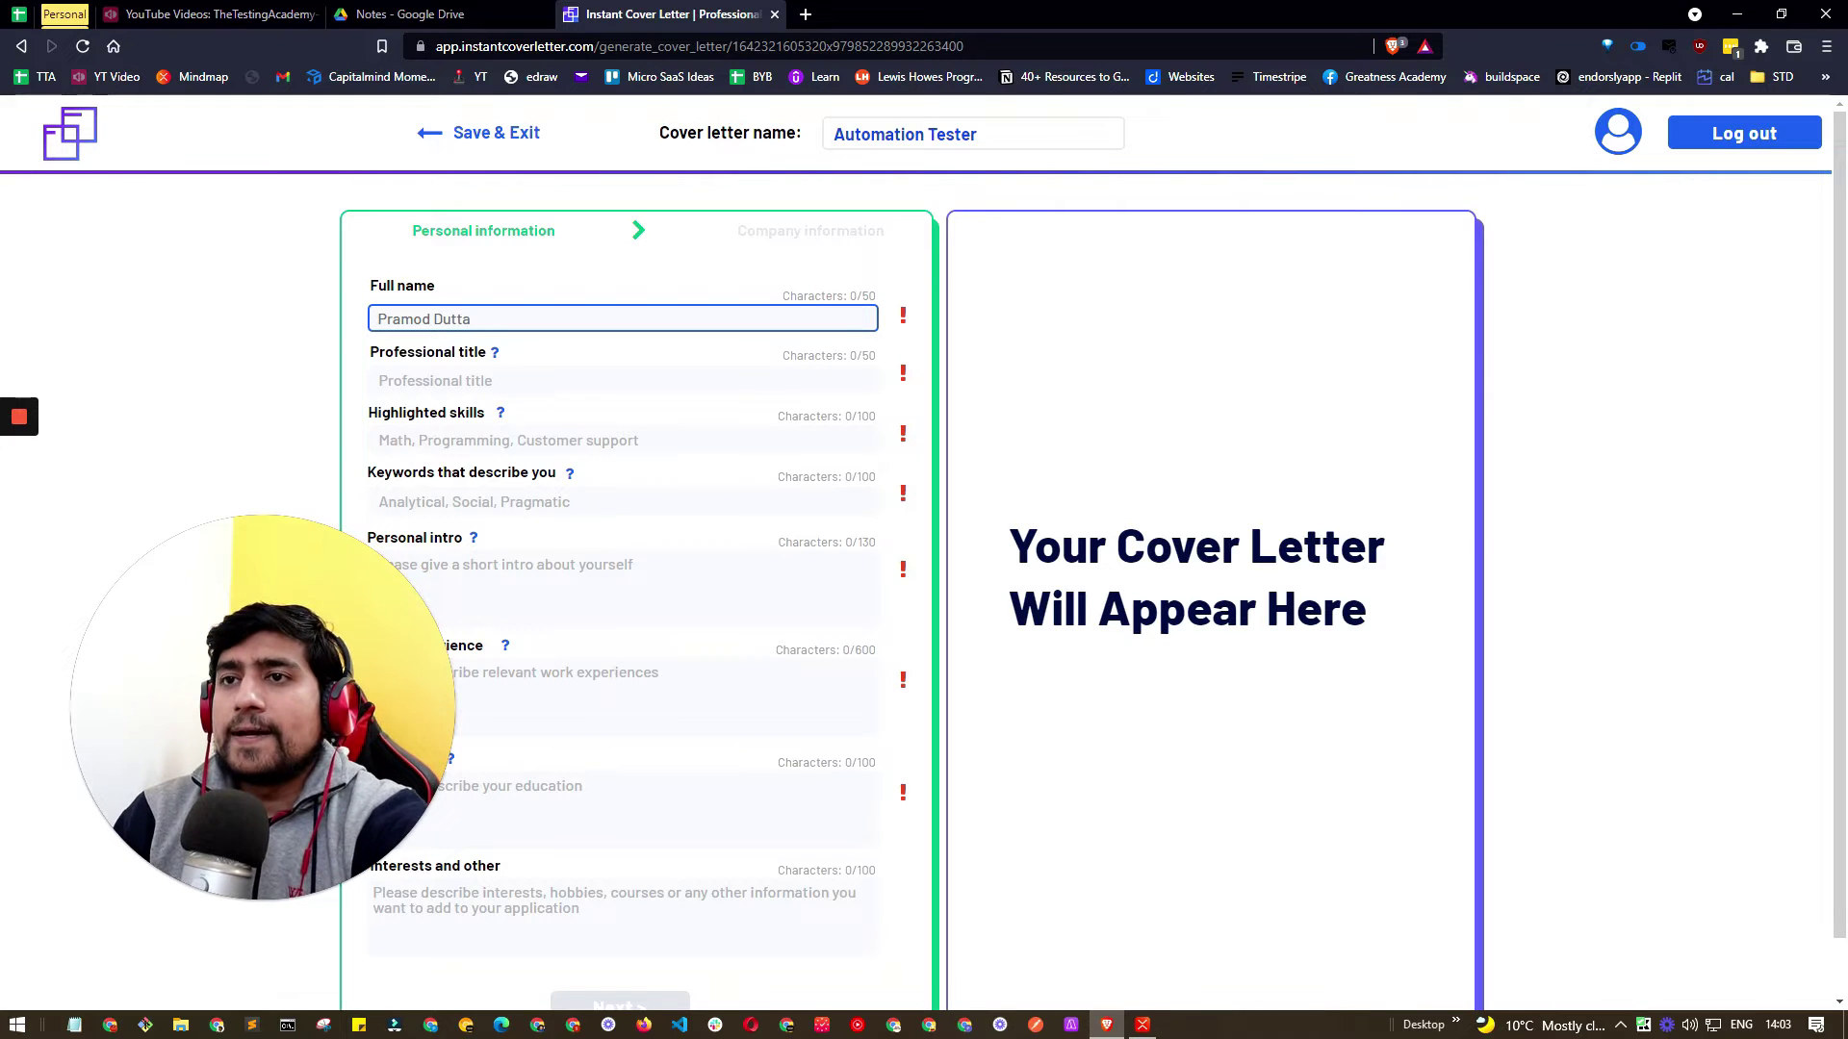
key("Tab")
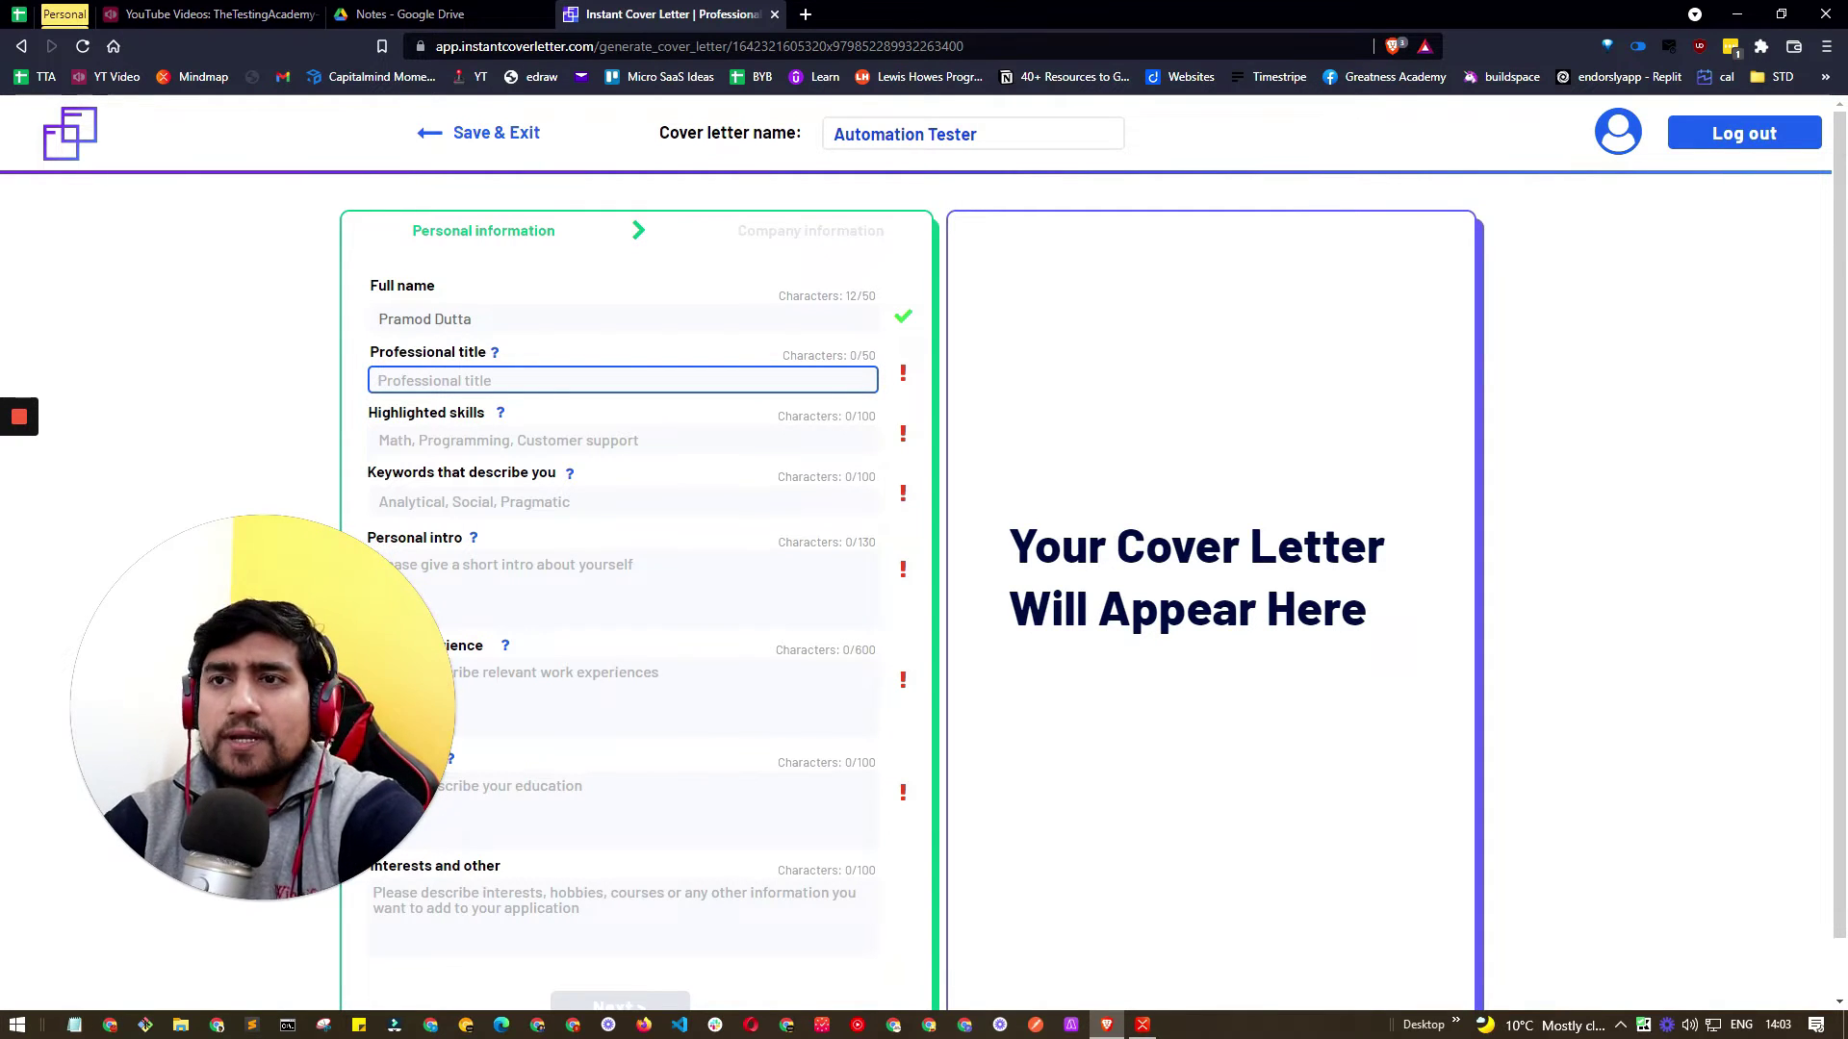
type("S")
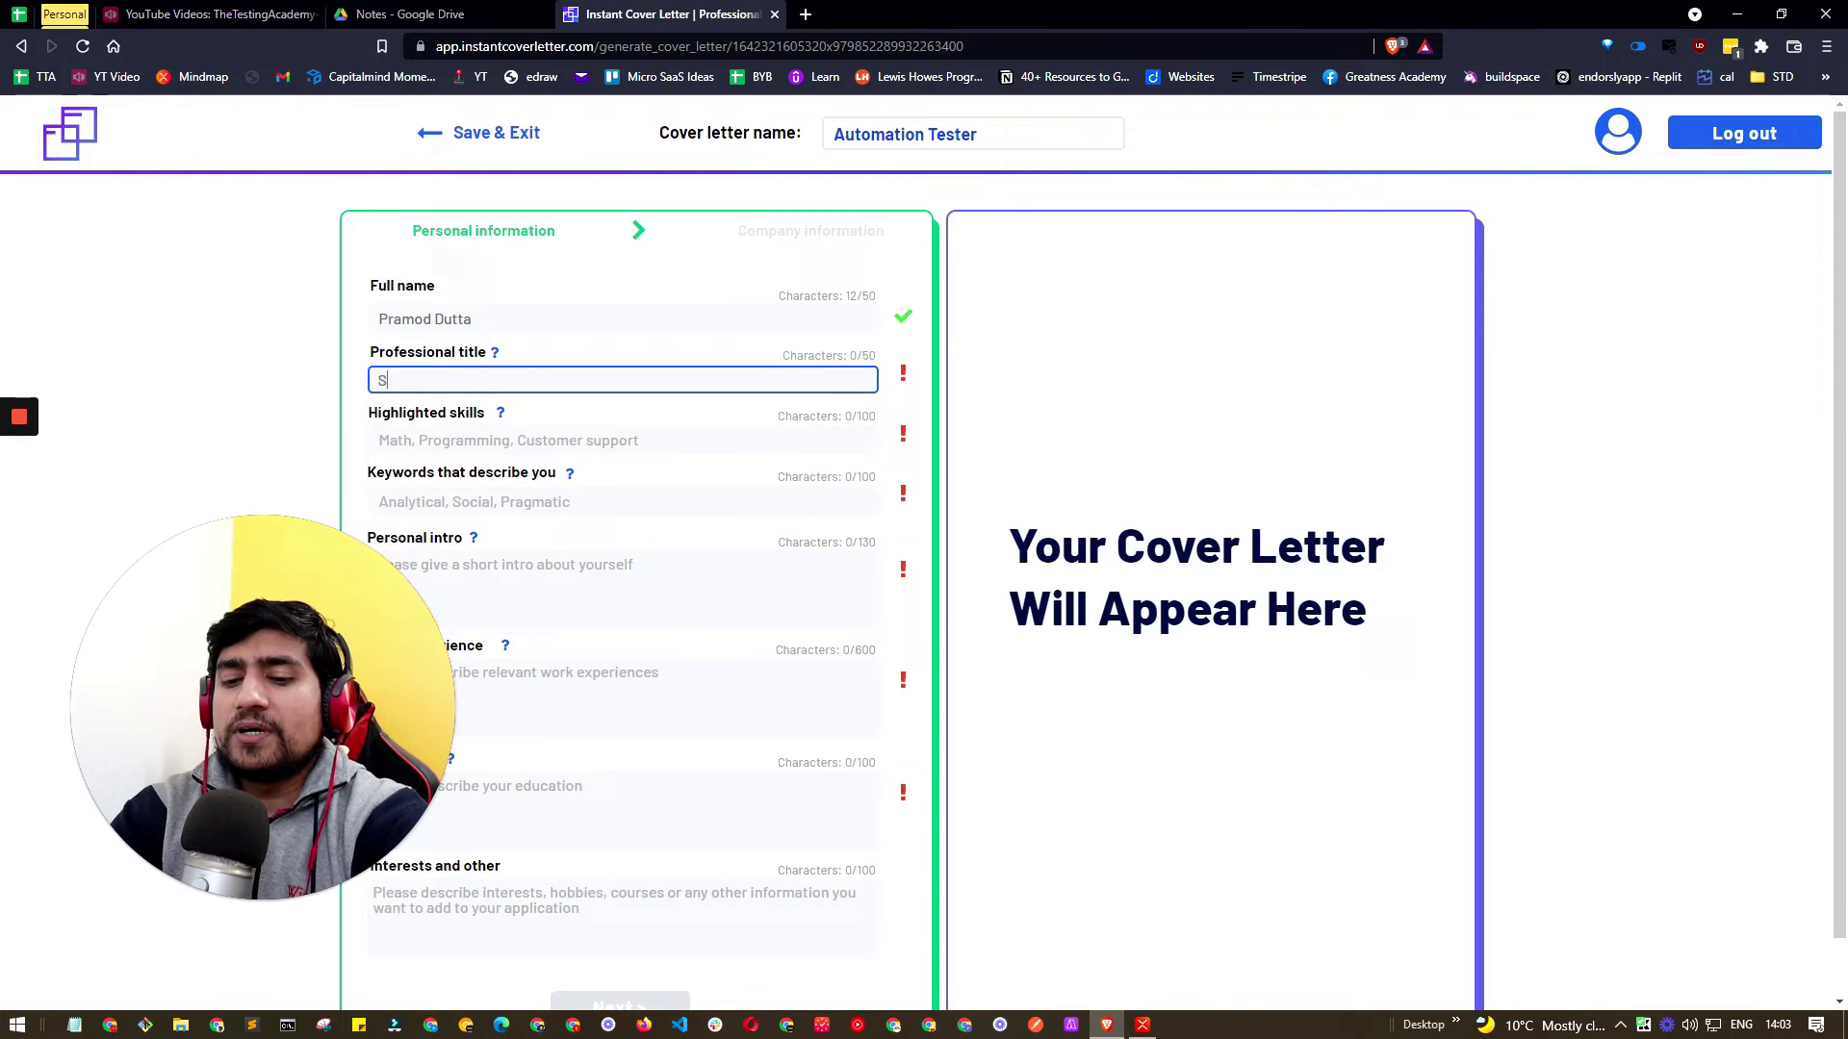
type("d")
key("BackSpace")
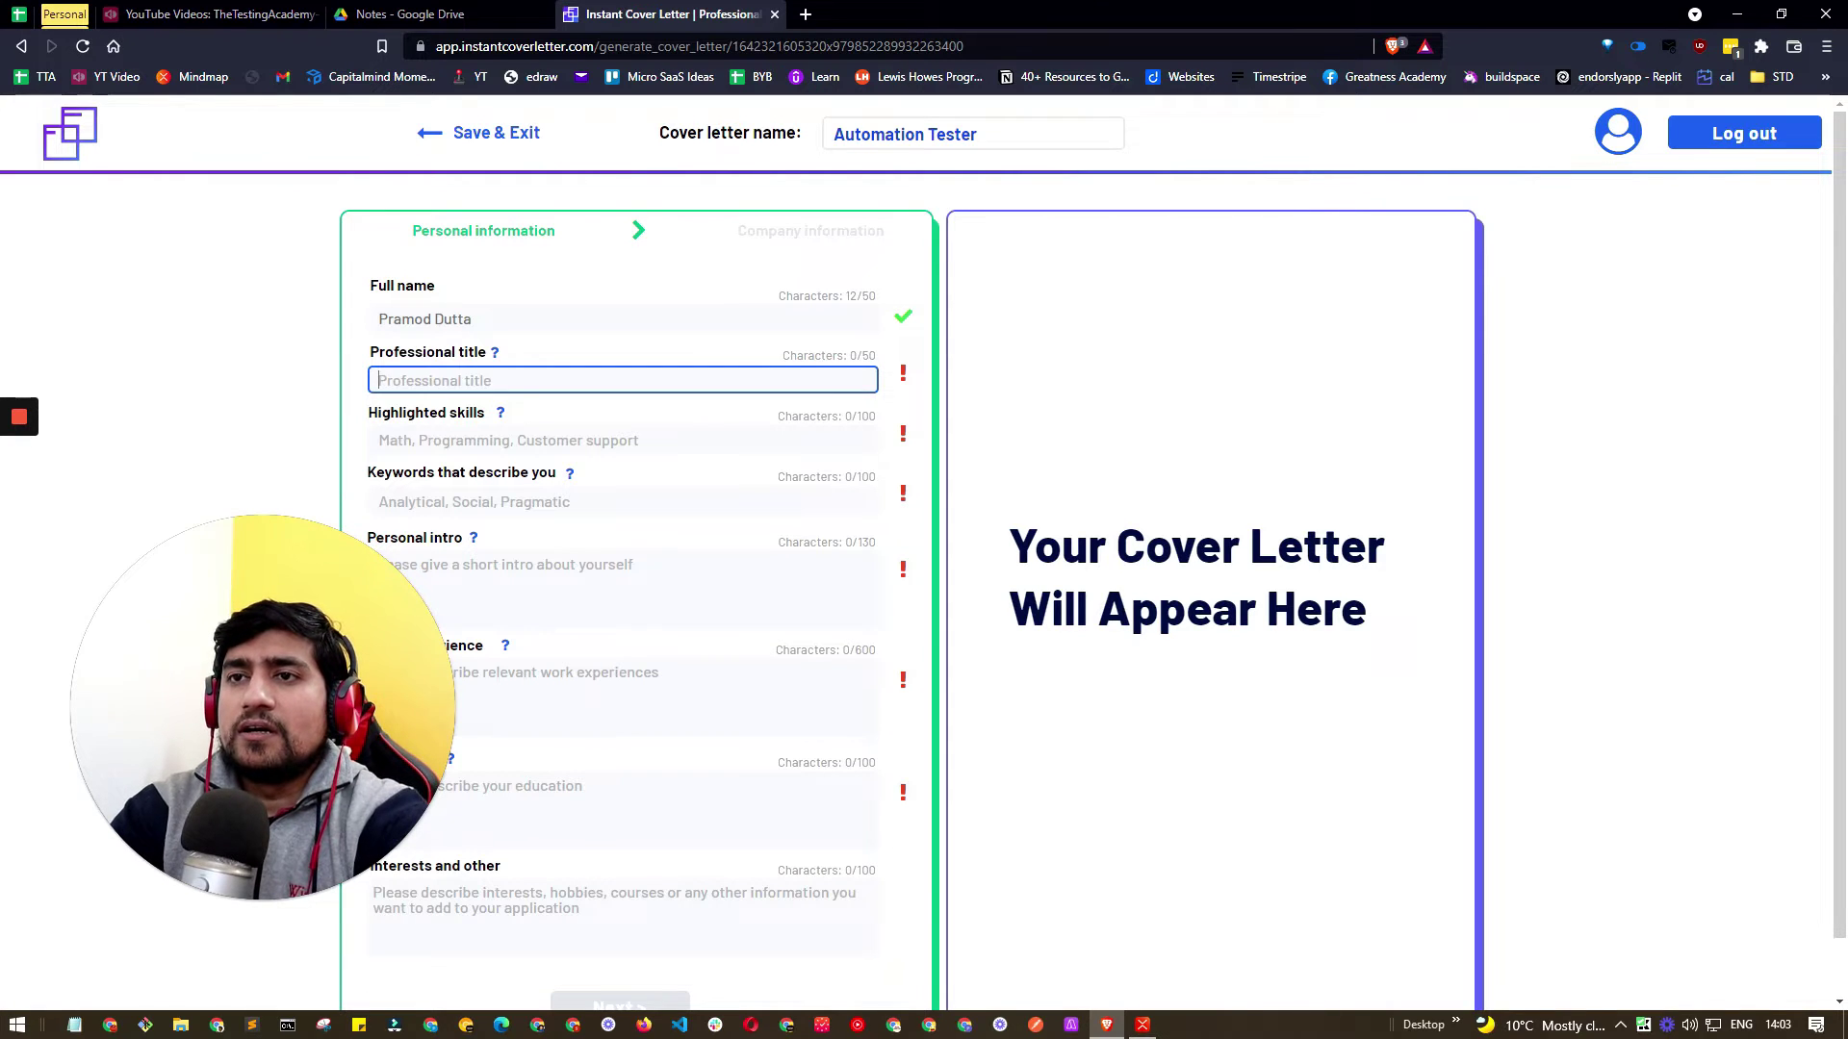
type("Automation Tester")
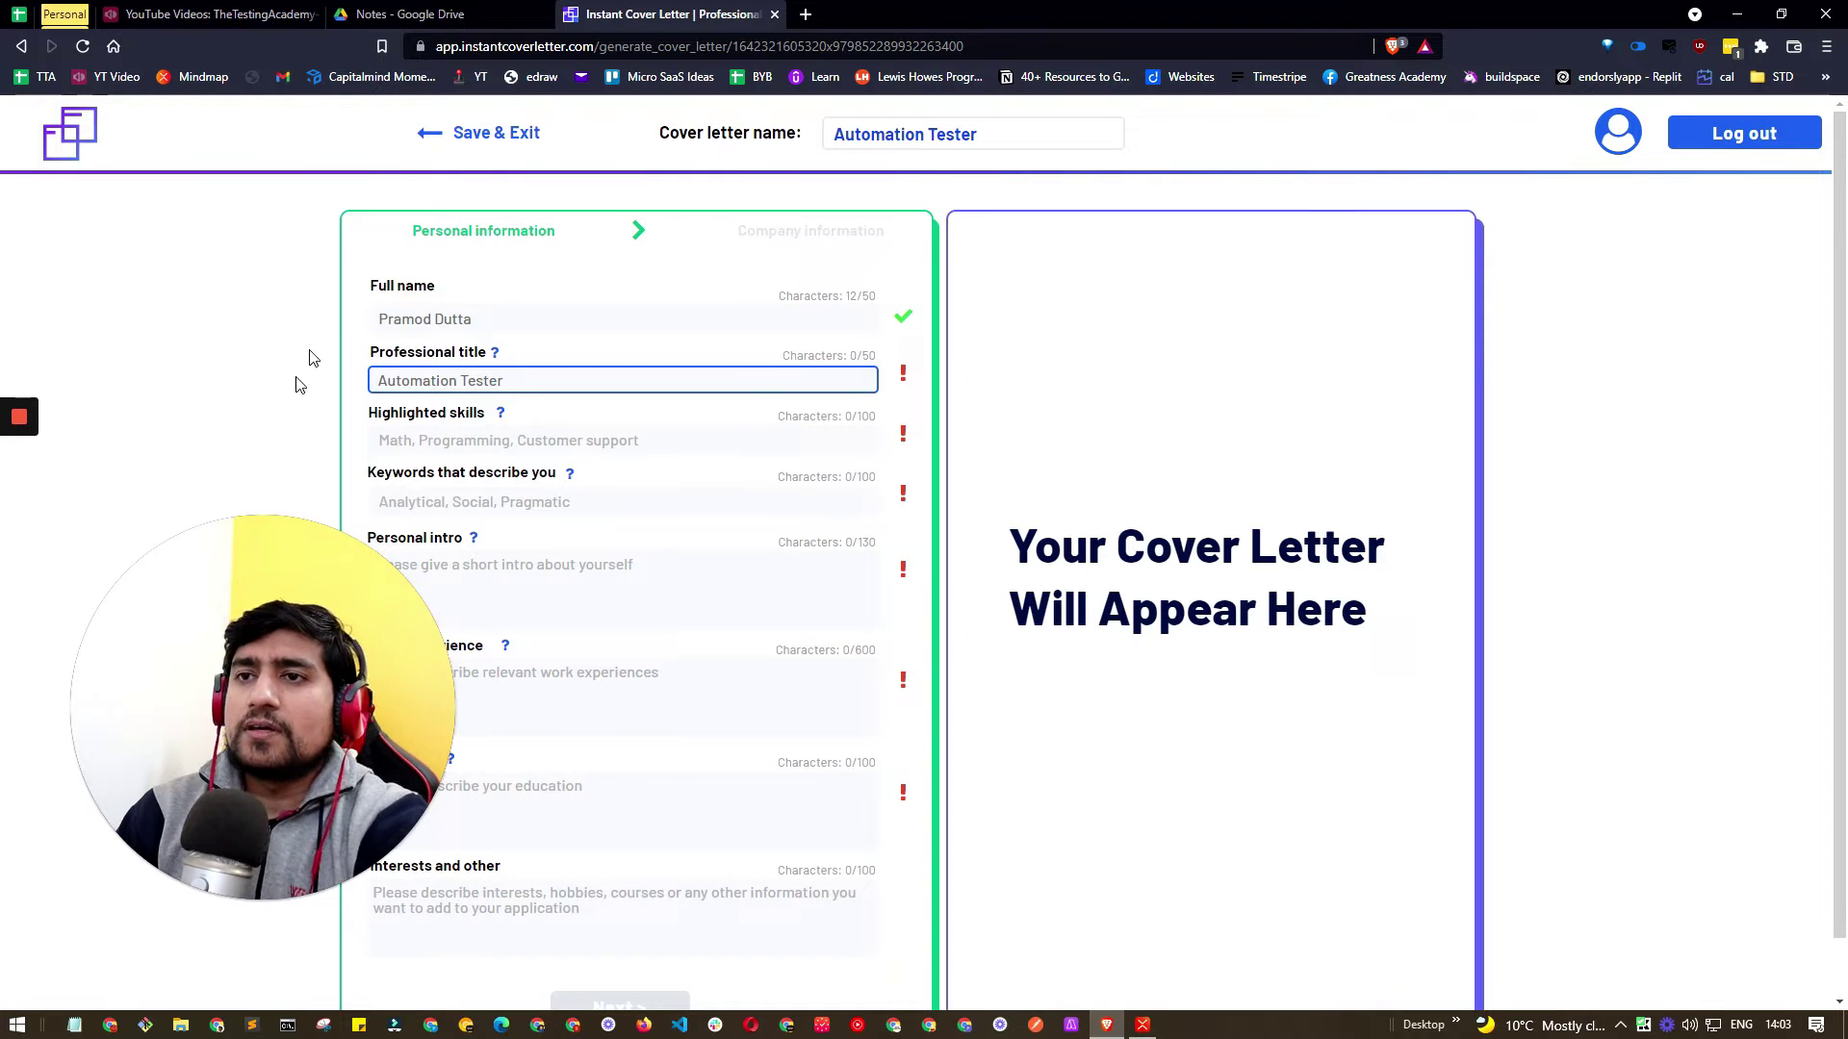
- List skills Selenium, Programming, Java, Docker, Cypress and SQL, correcting the Selnium typo
key("Tab")
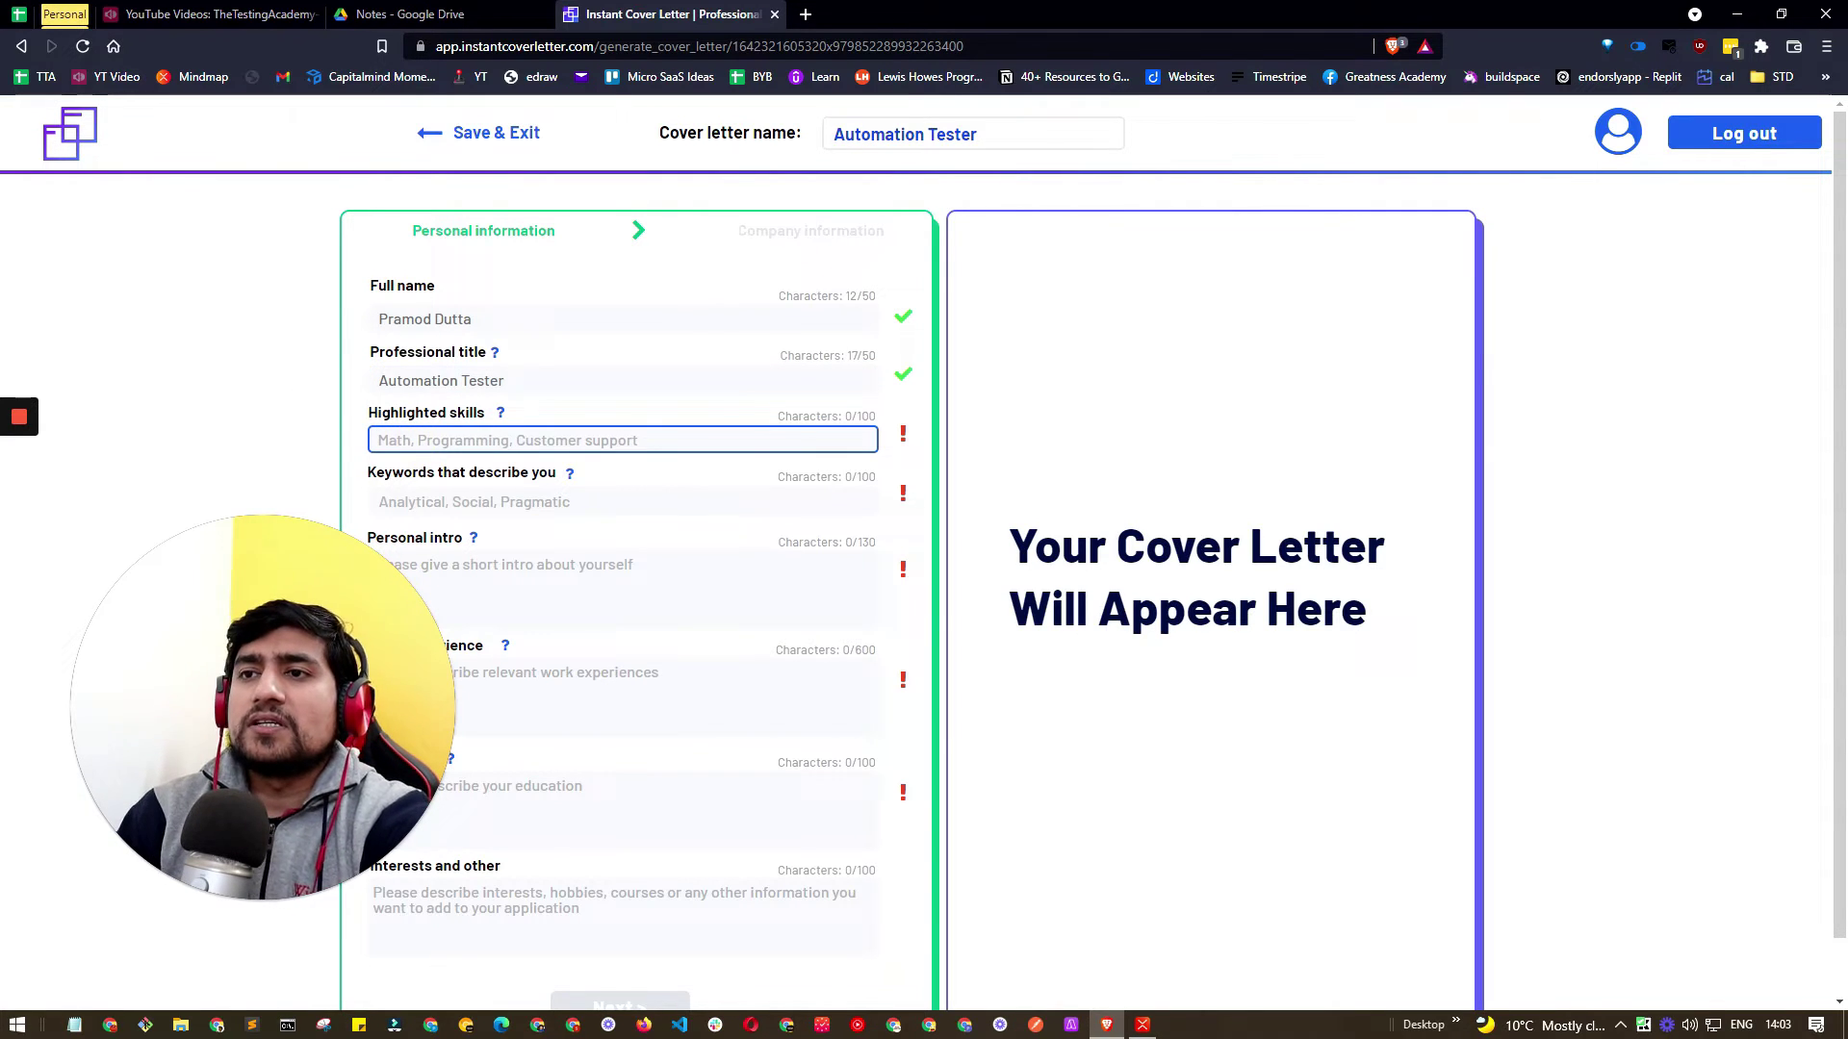
type("Selnium")
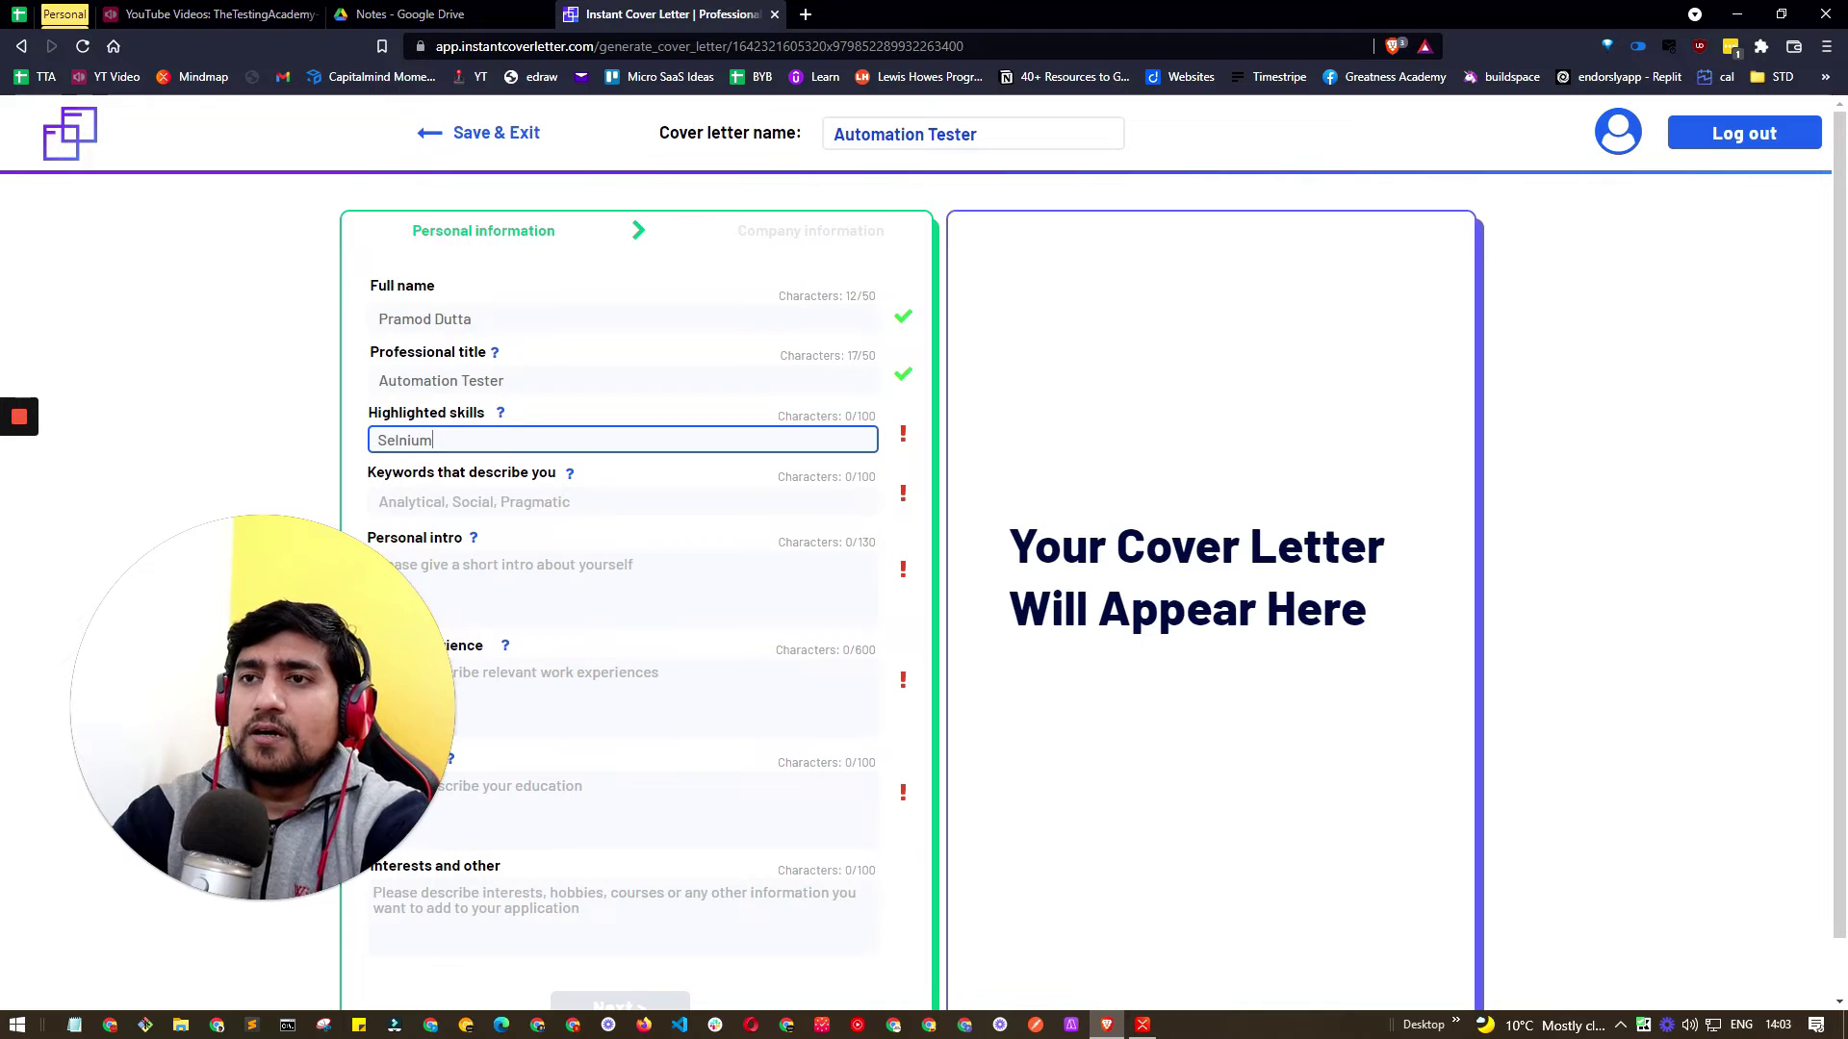
type(", Programmin")
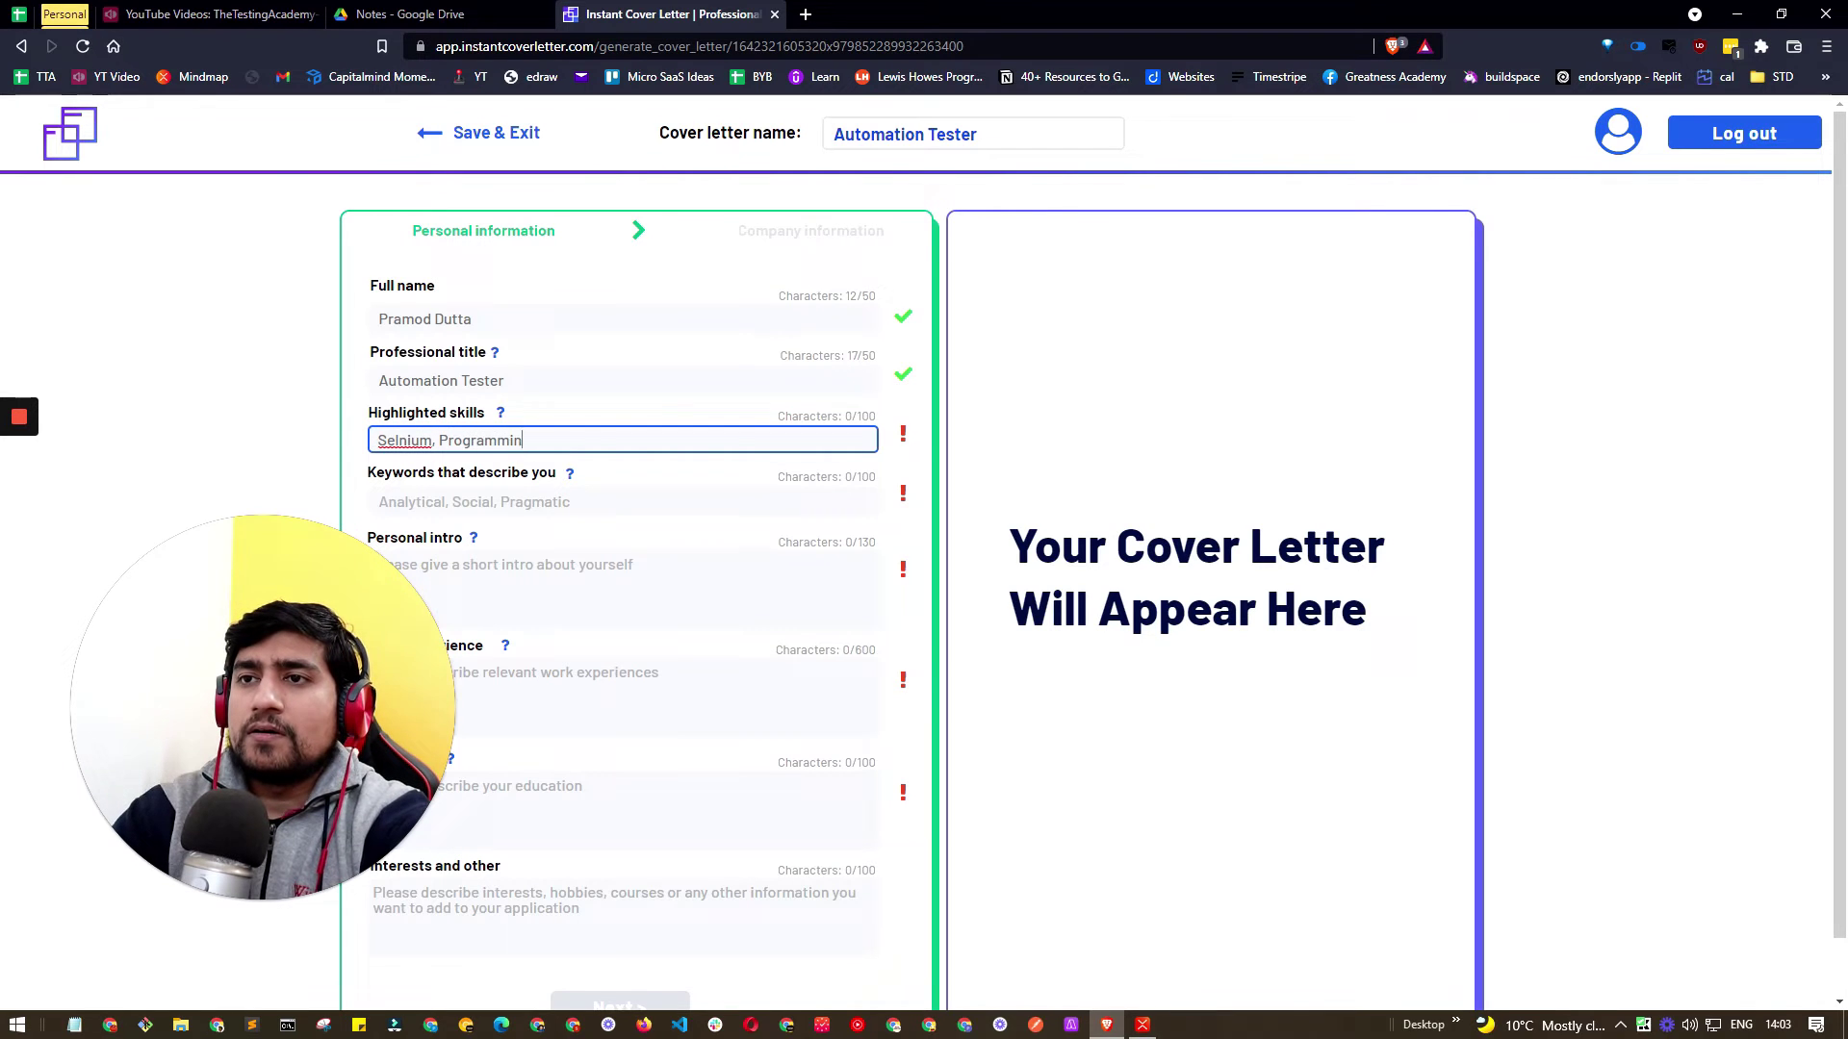
type("g , Java")
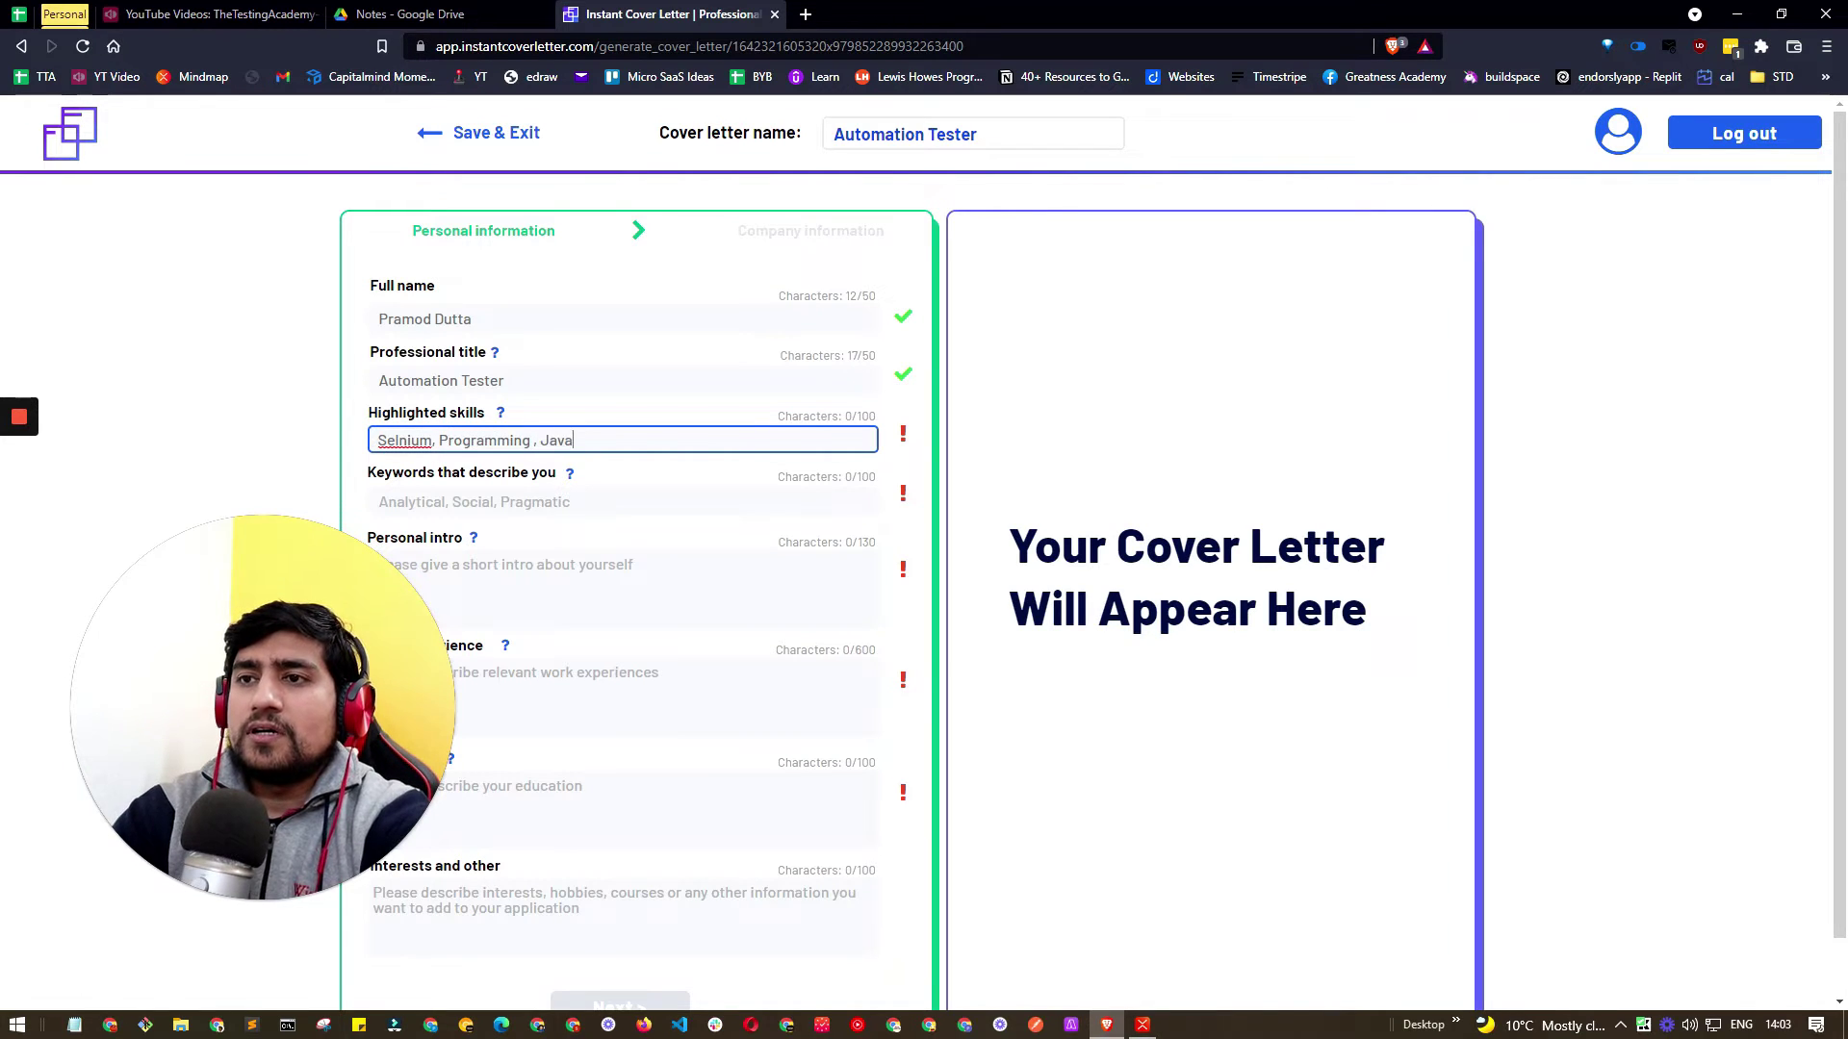
type(", Doc")
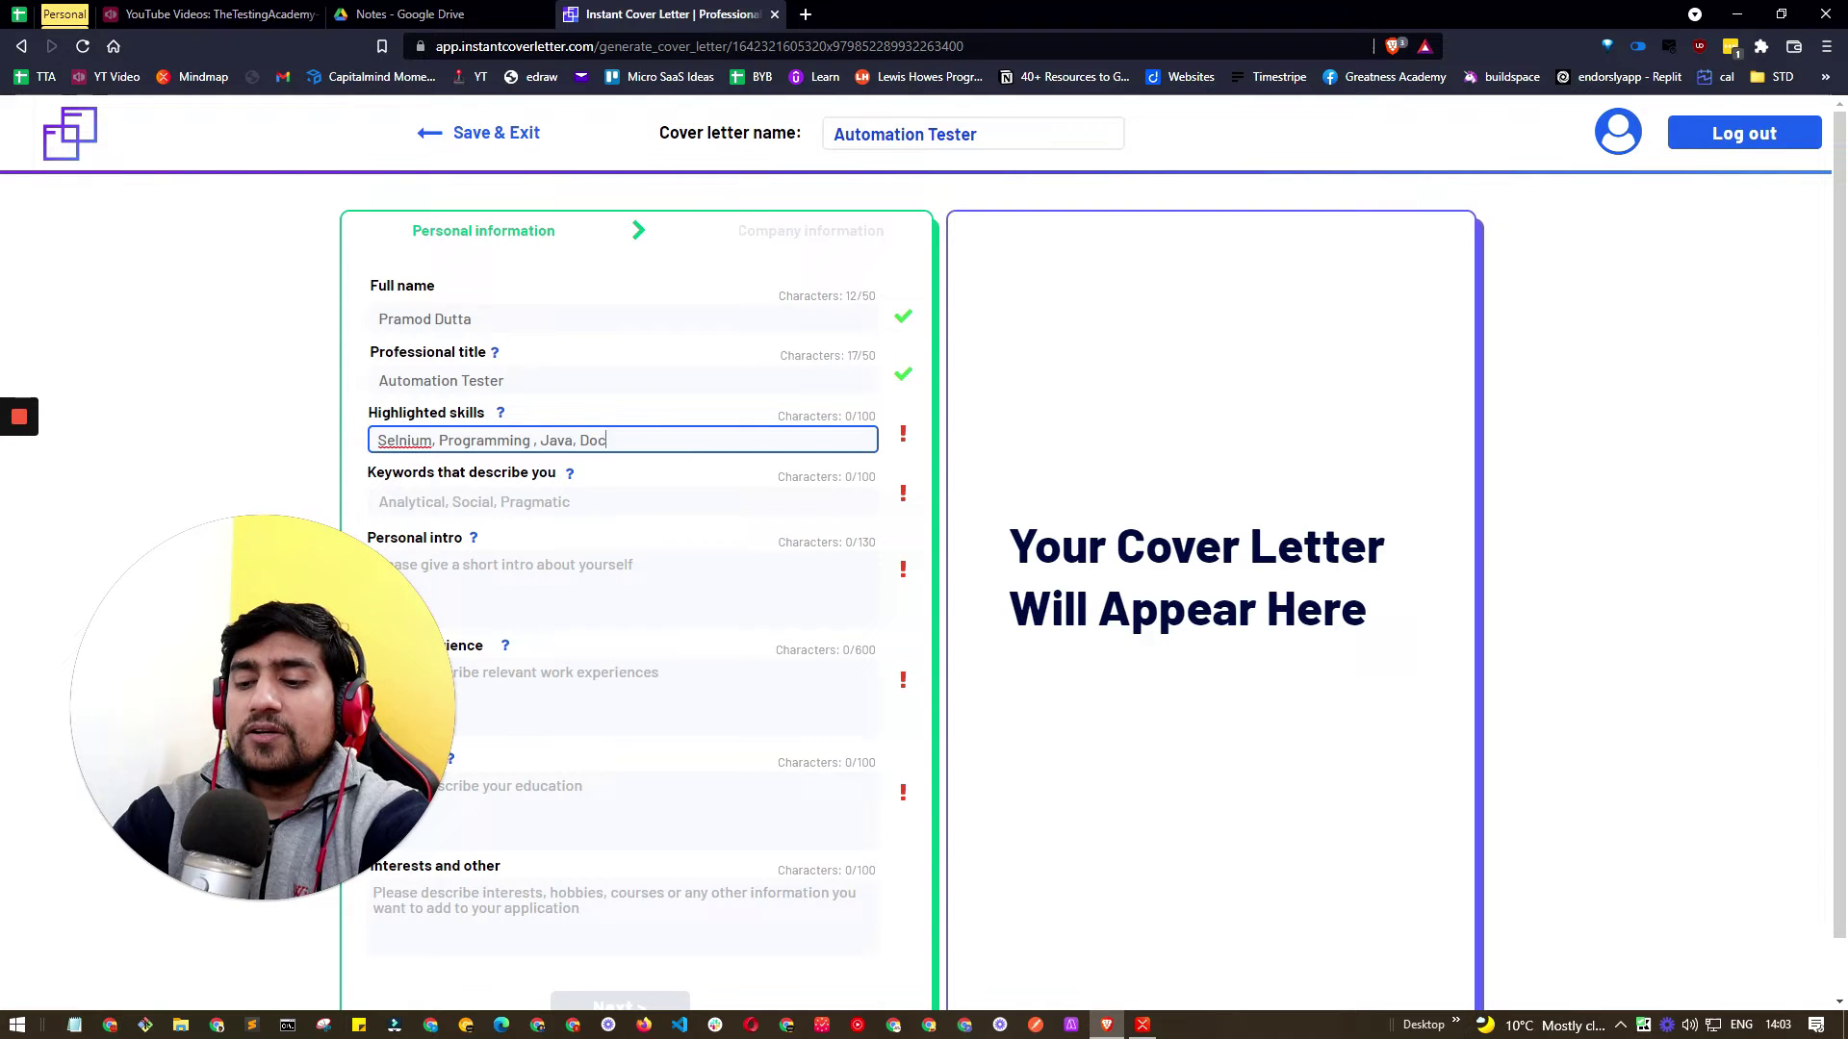
type("ker, ")
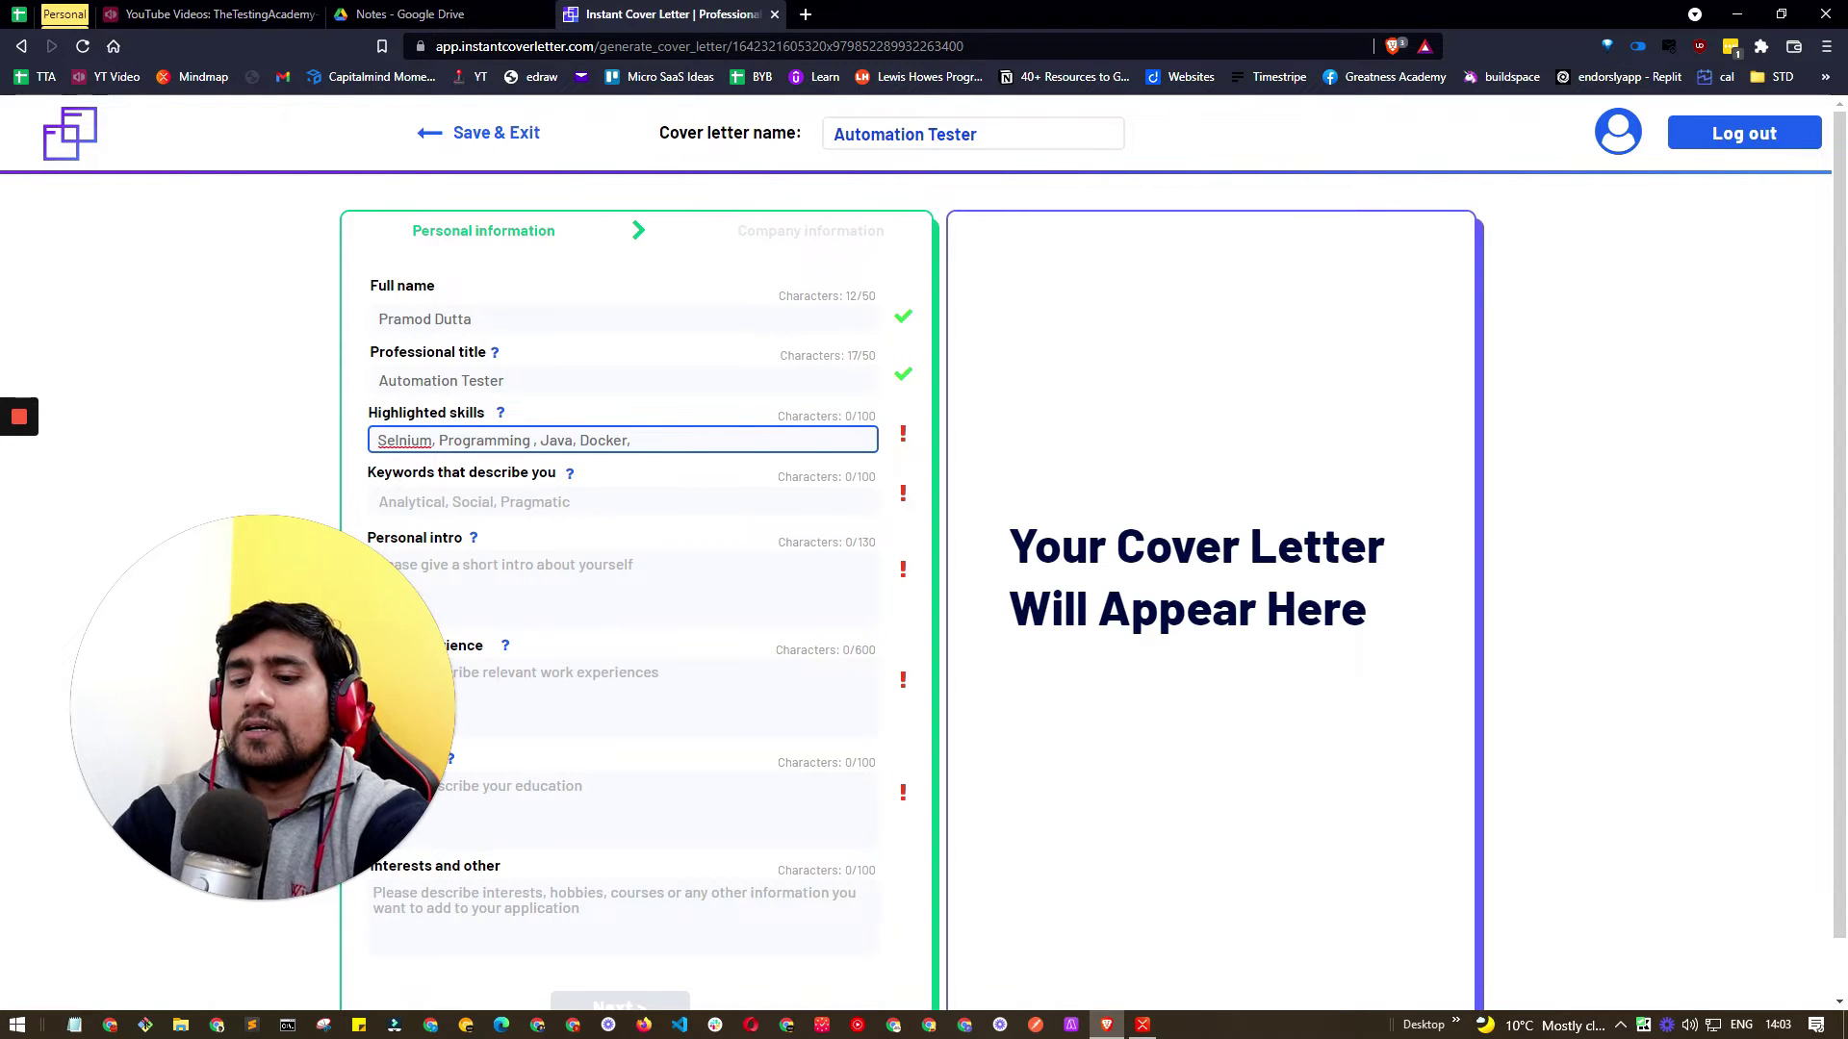
type("Cypress")
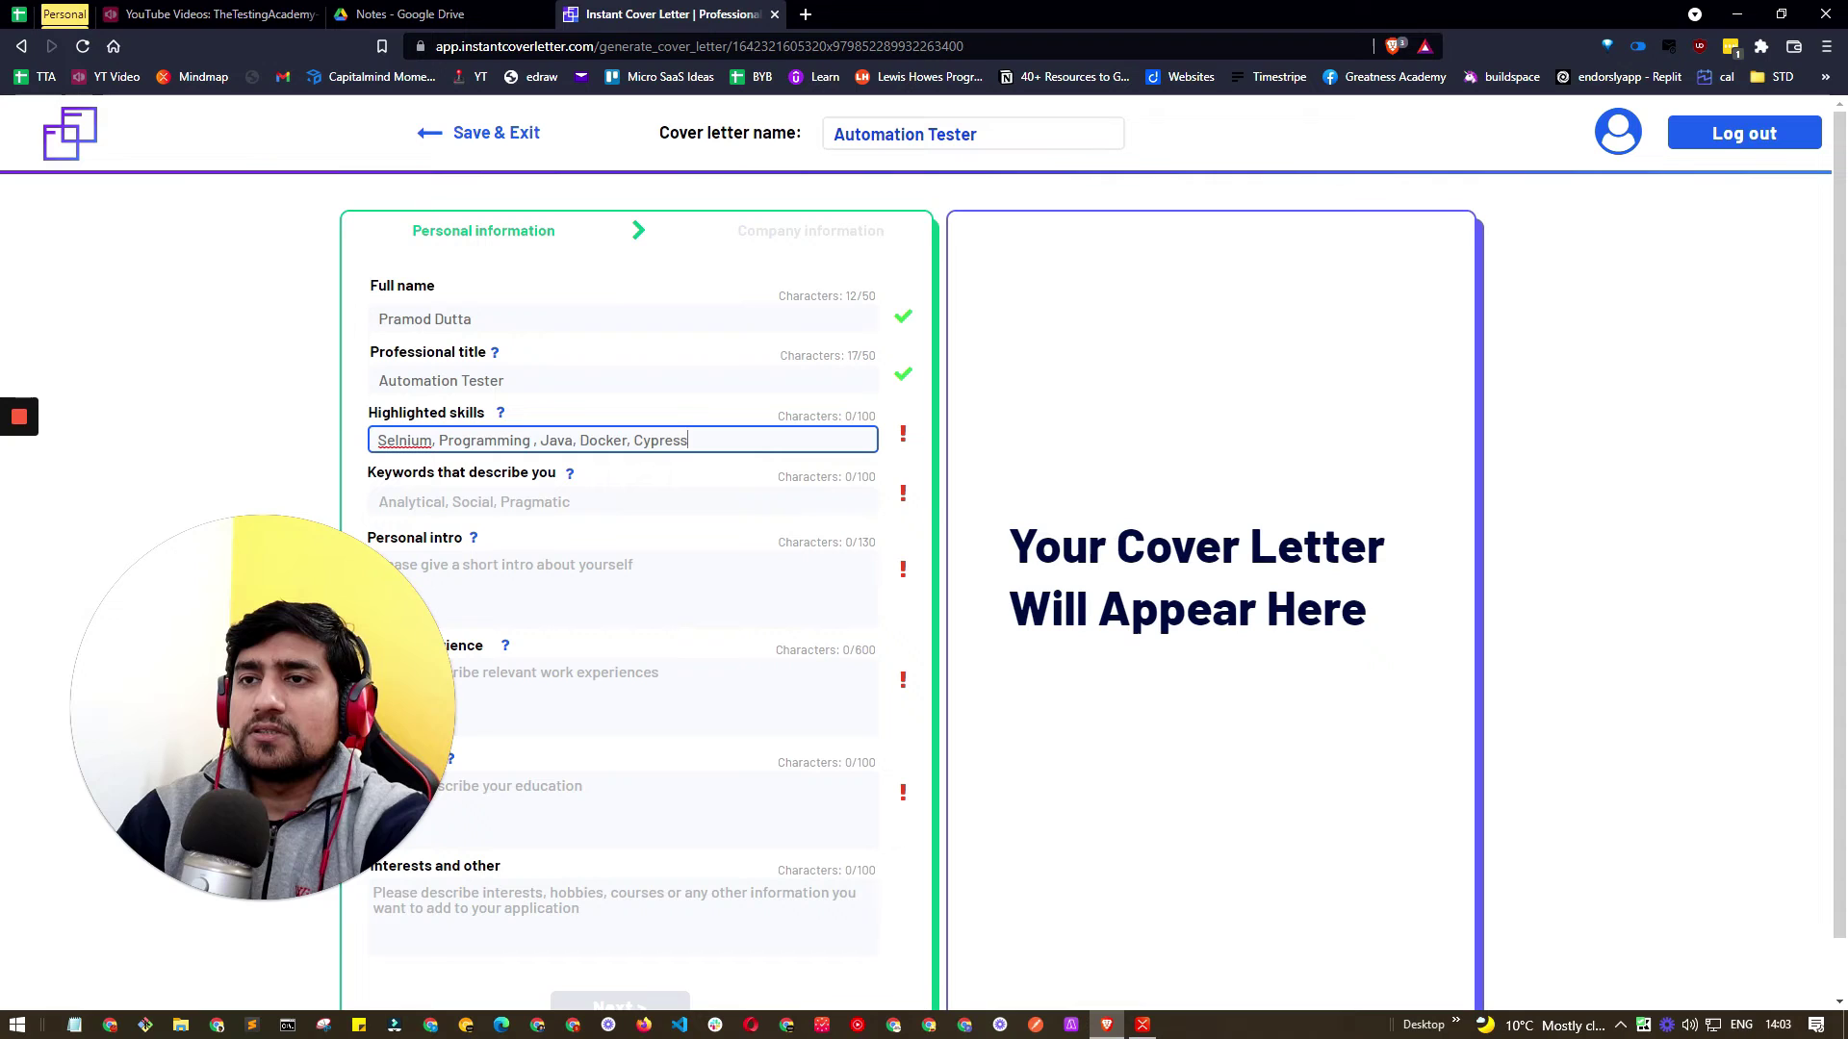
right_click(400, 440)
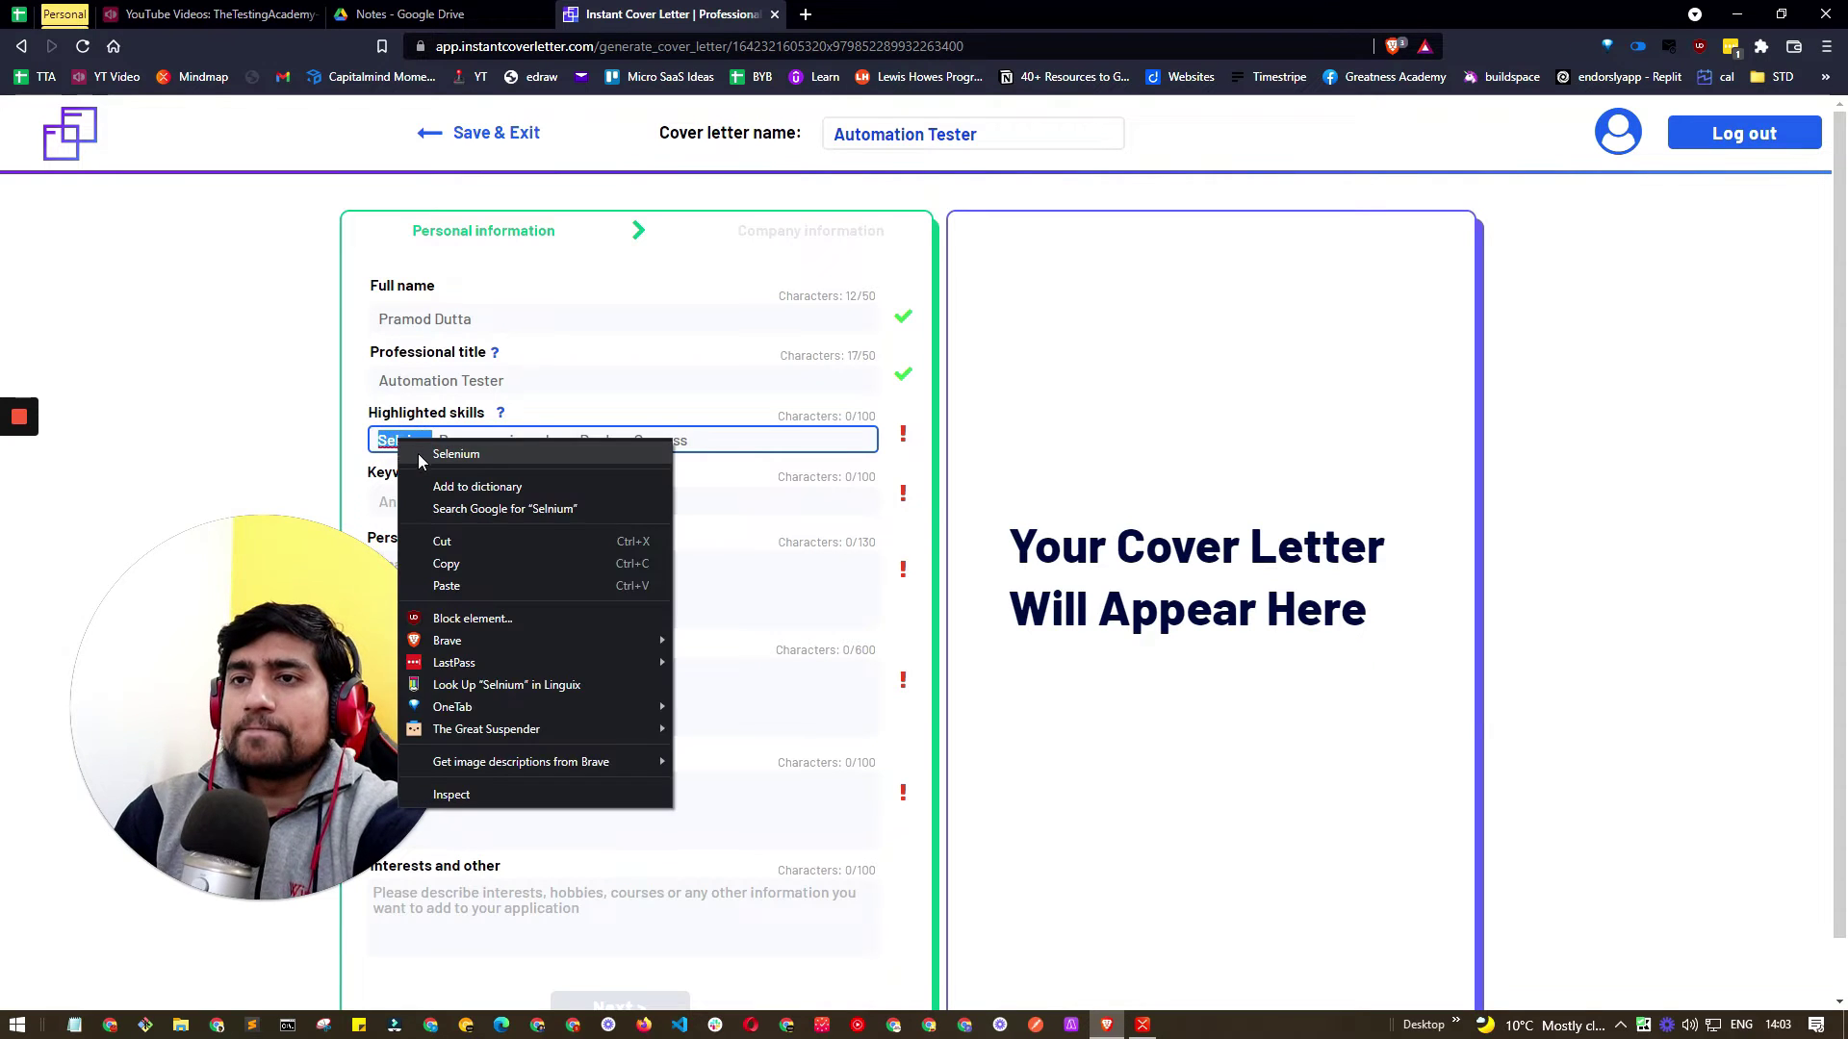
left_click(454, 453)
left_click(252, 463)
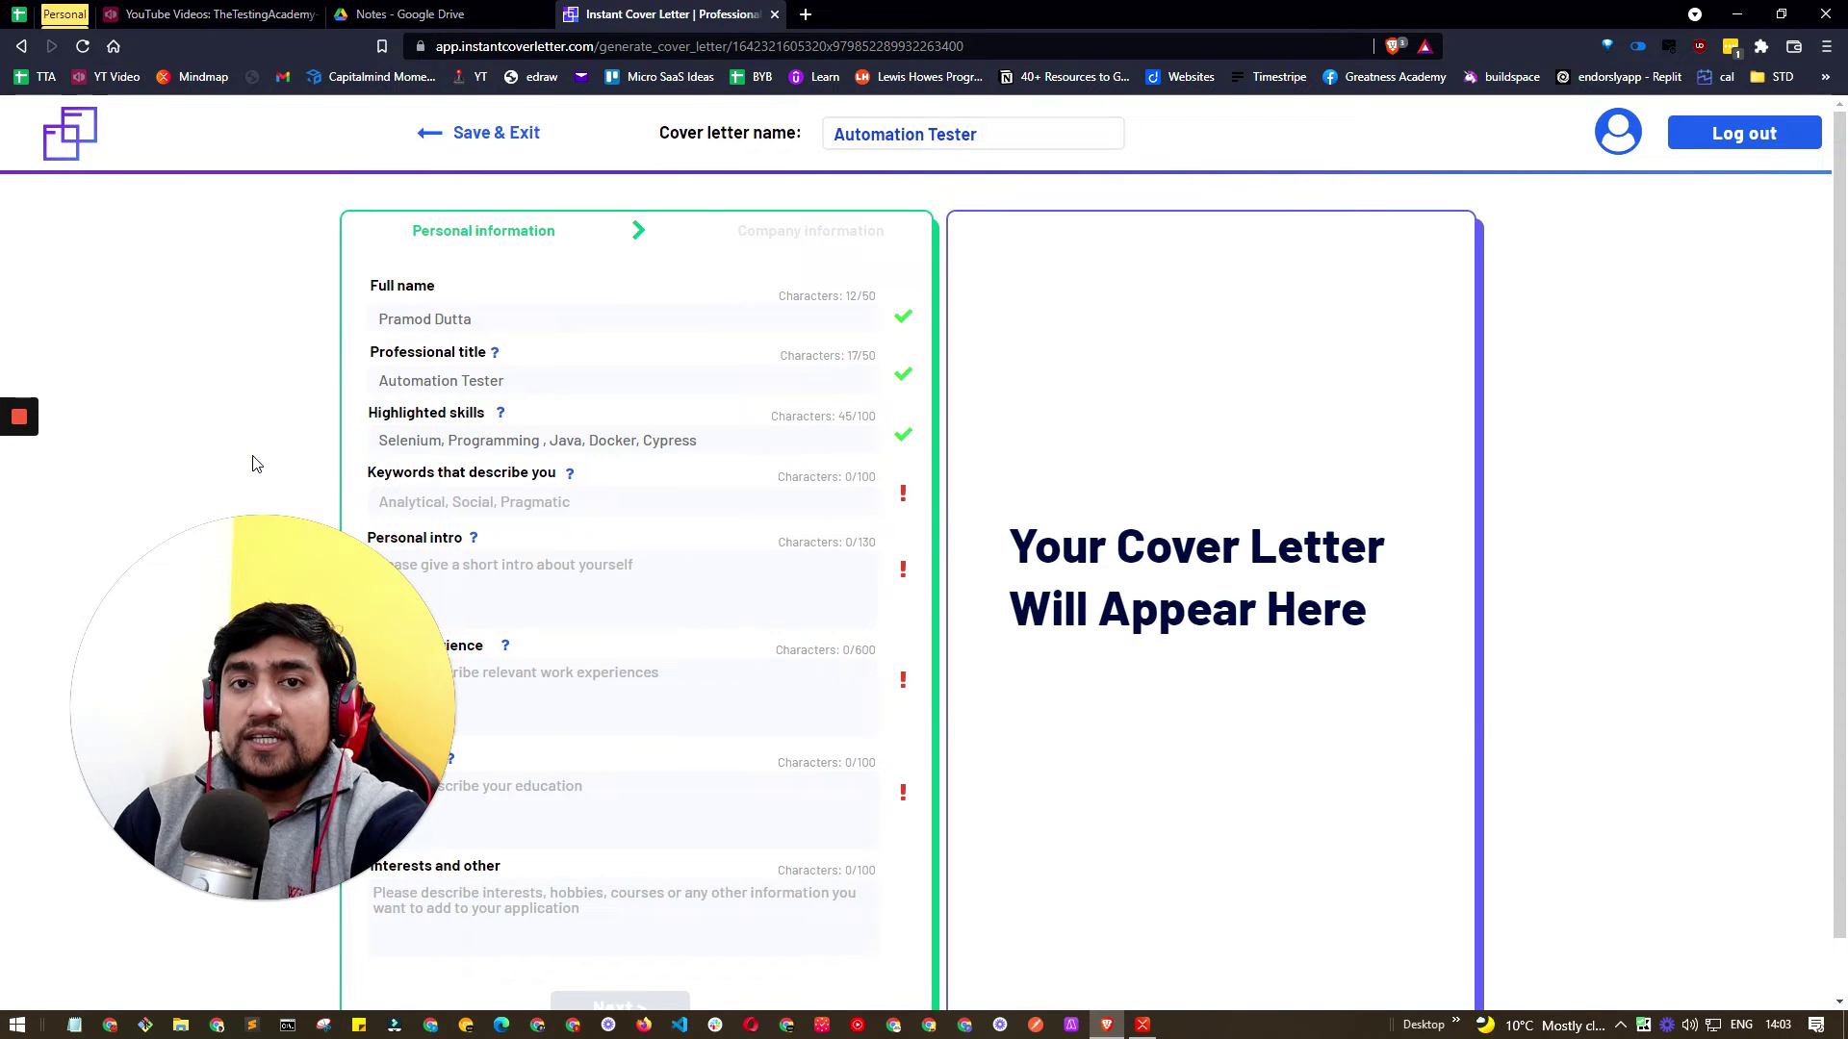
scroll(322, 429, "down", 1)
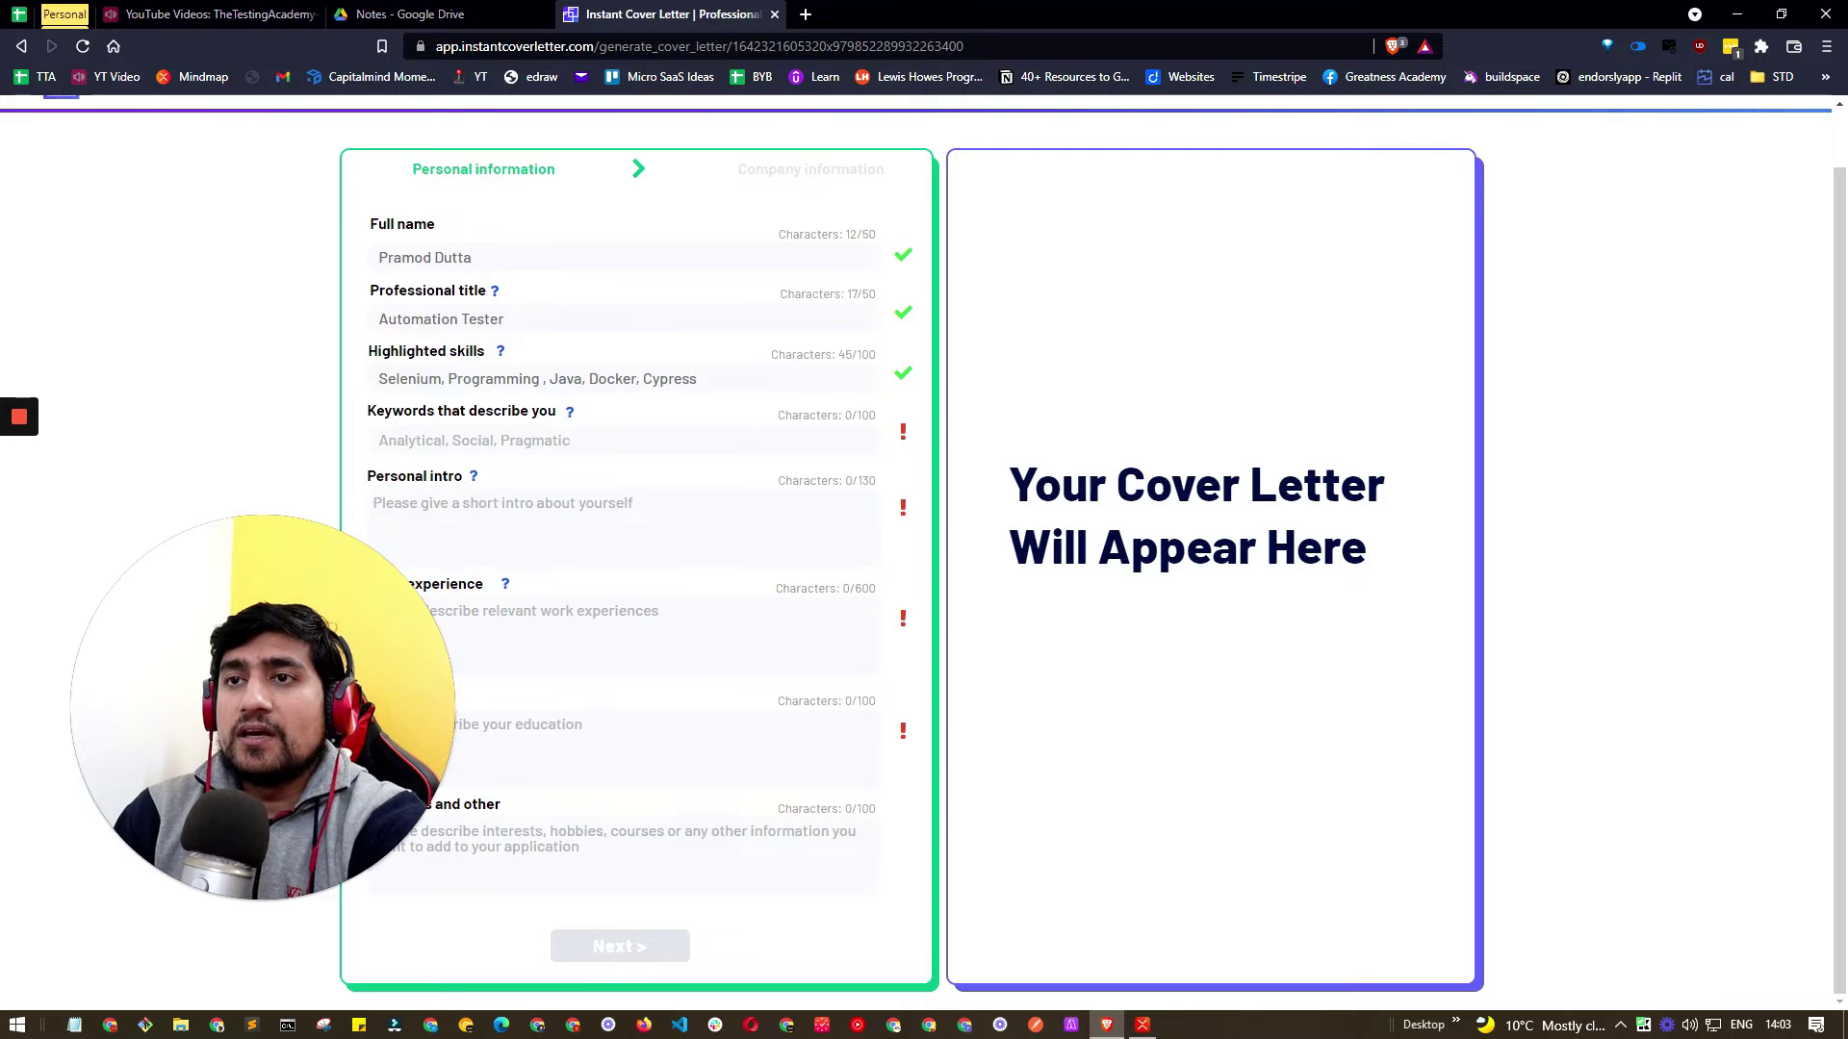
left_click(431, 433)
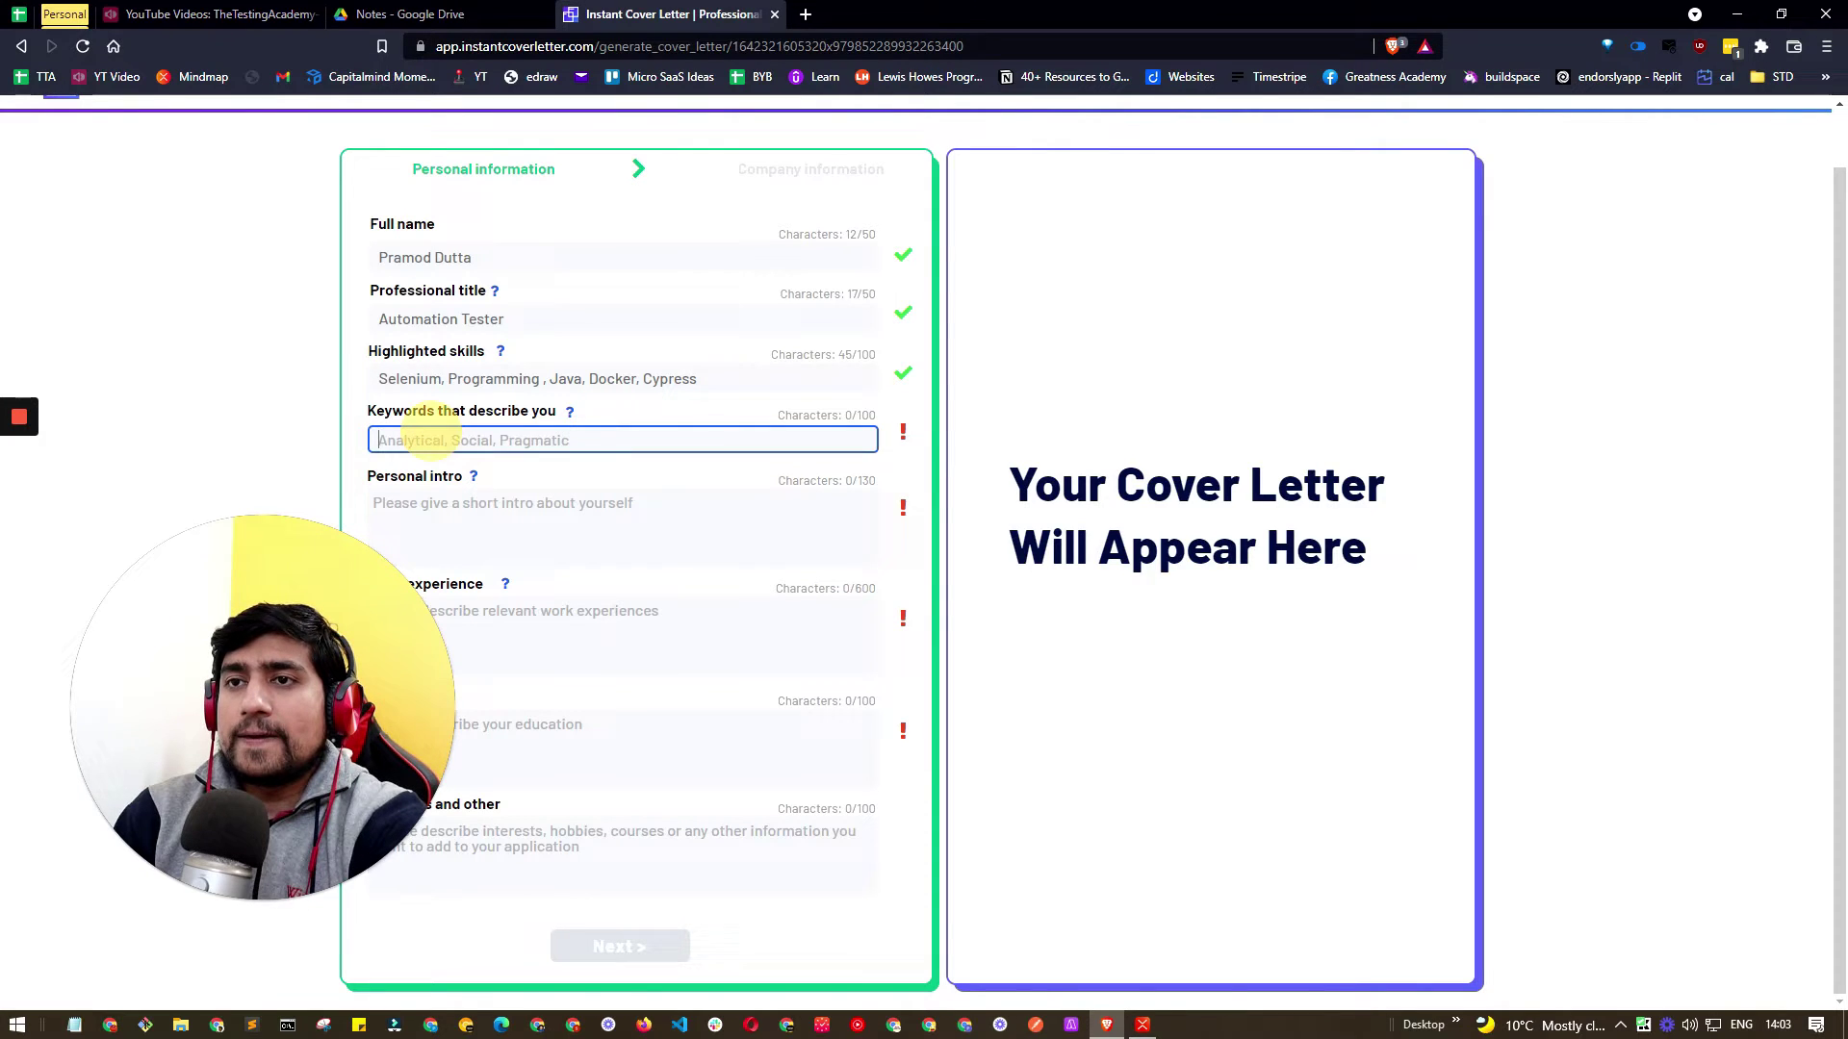
key("shift+Tab")
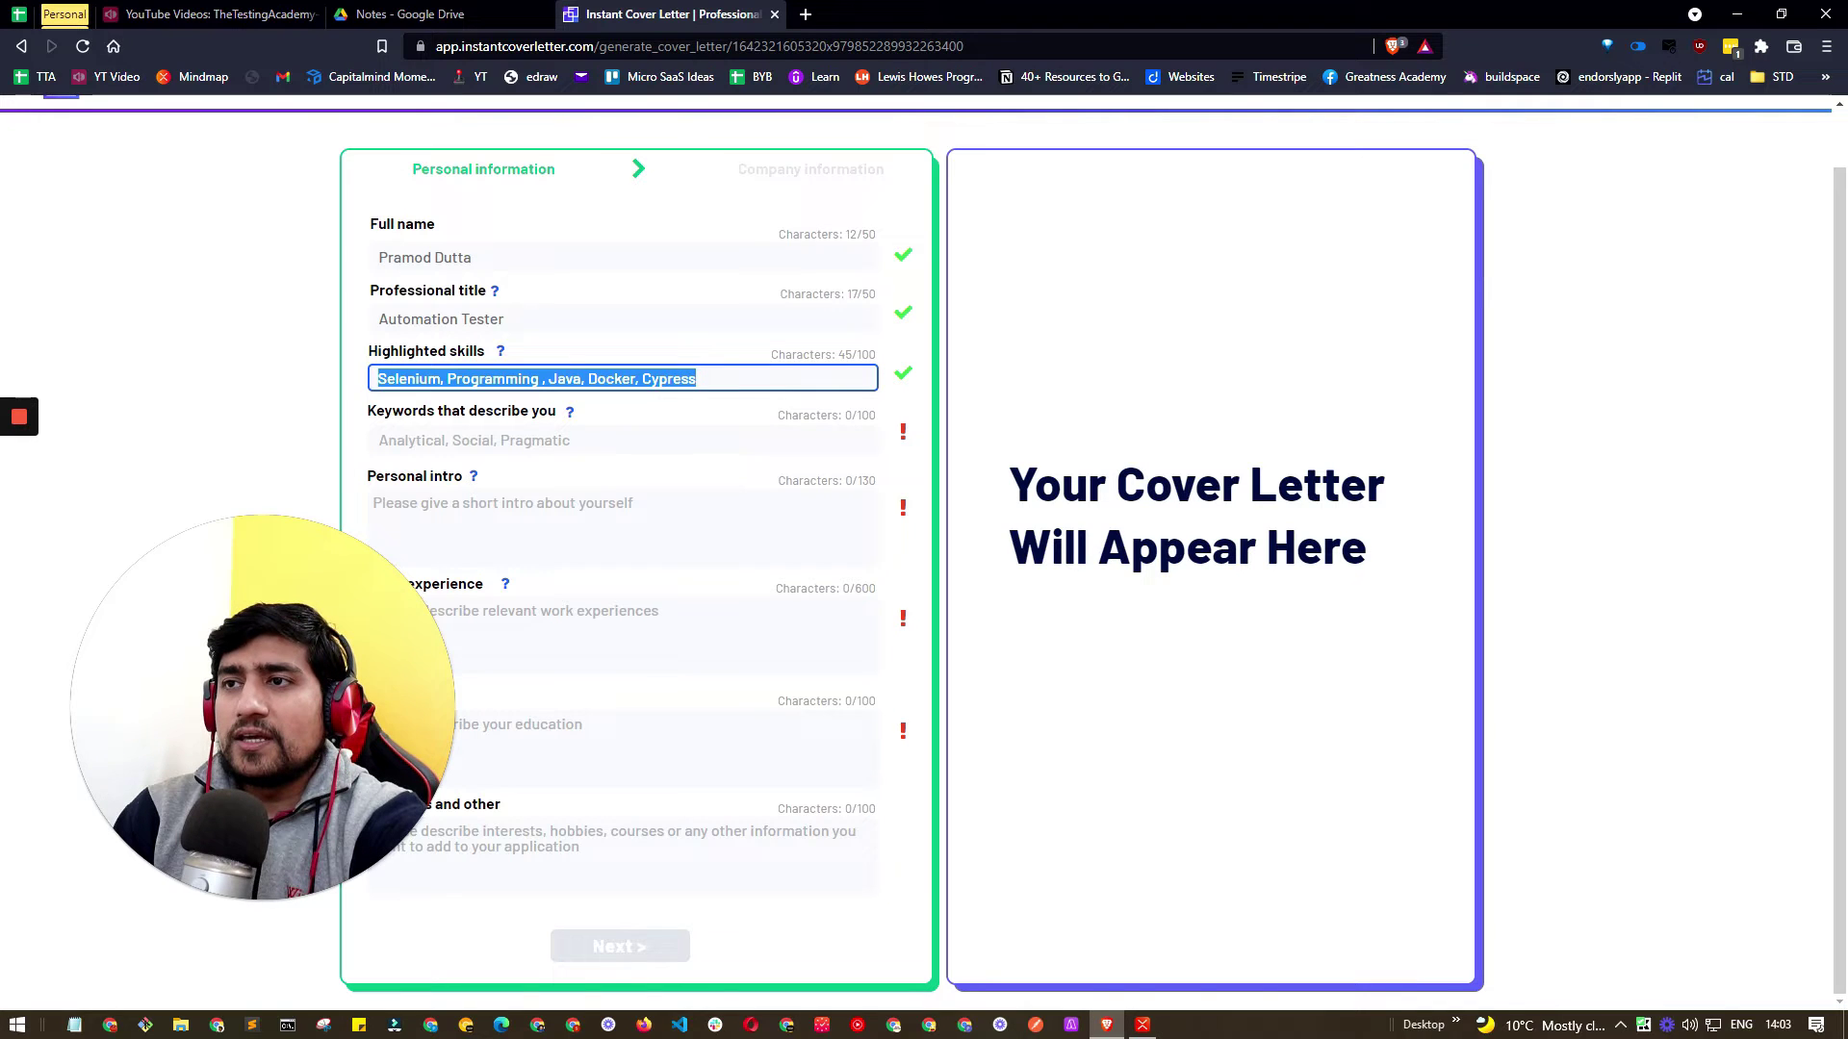
mouse_move(500, 352)
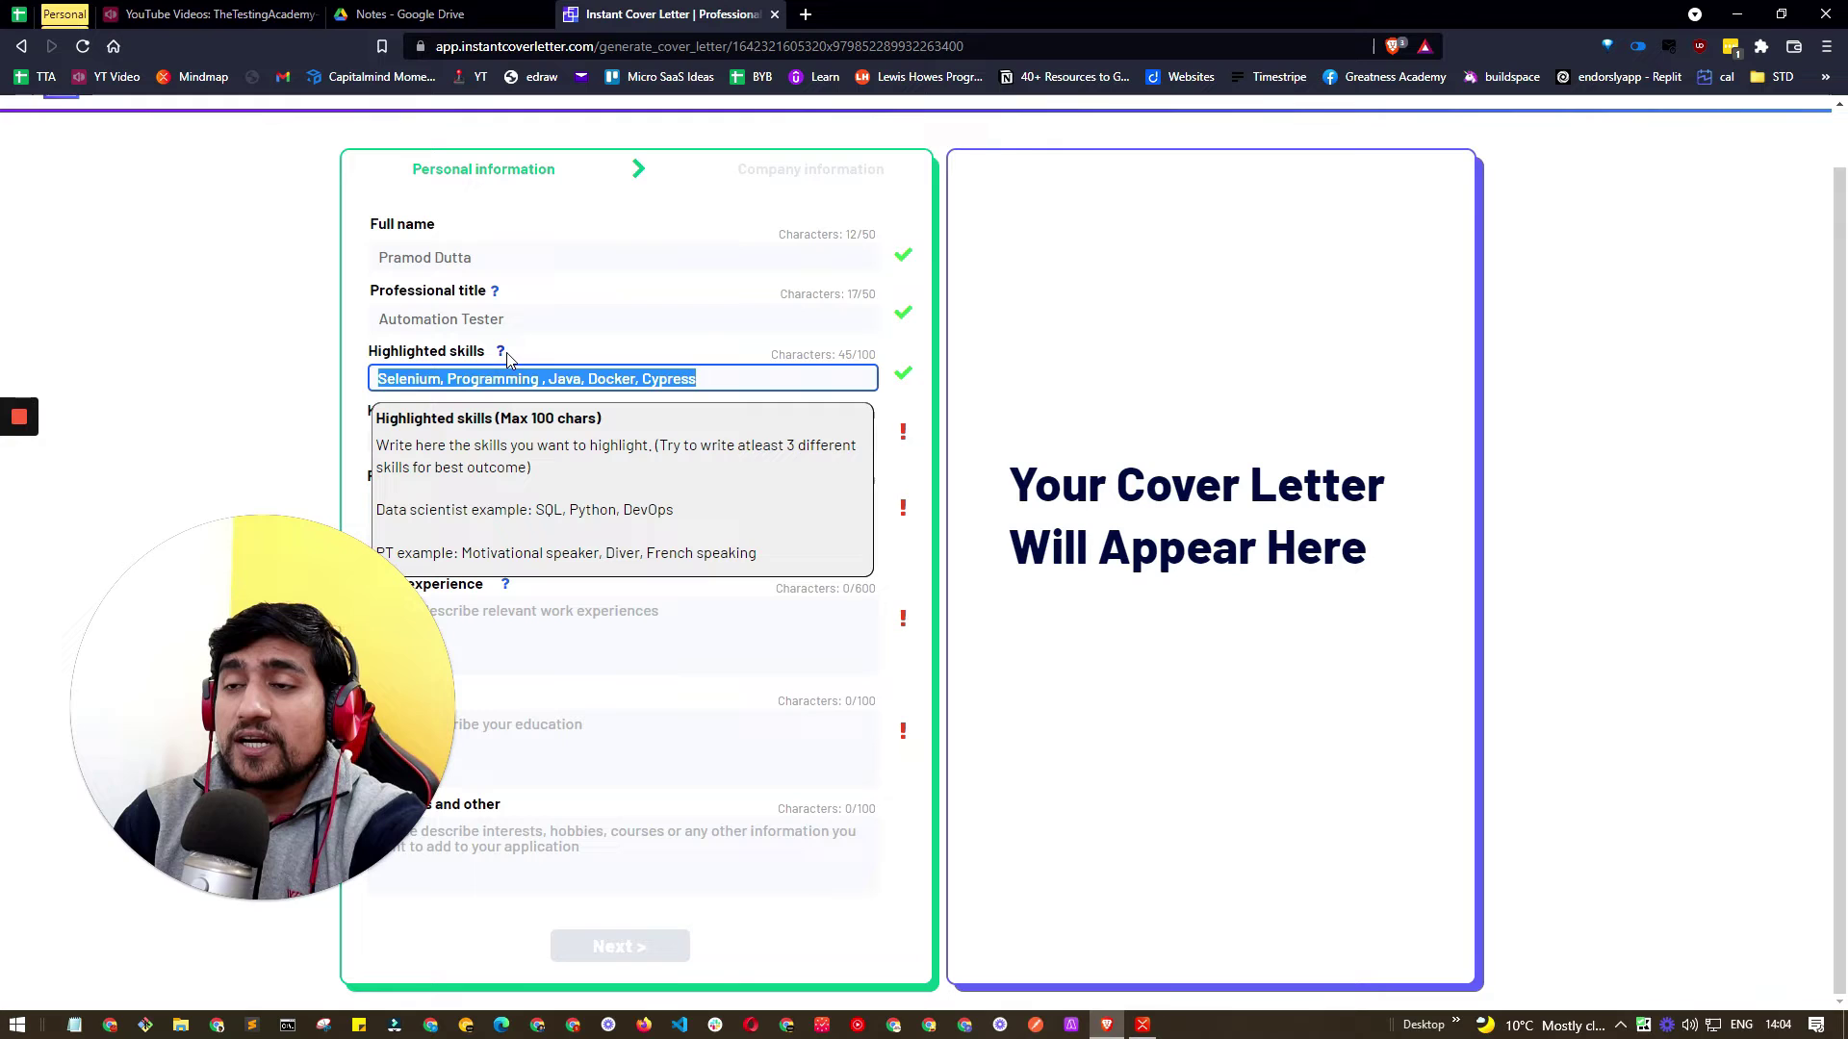
left_click(740, 380)
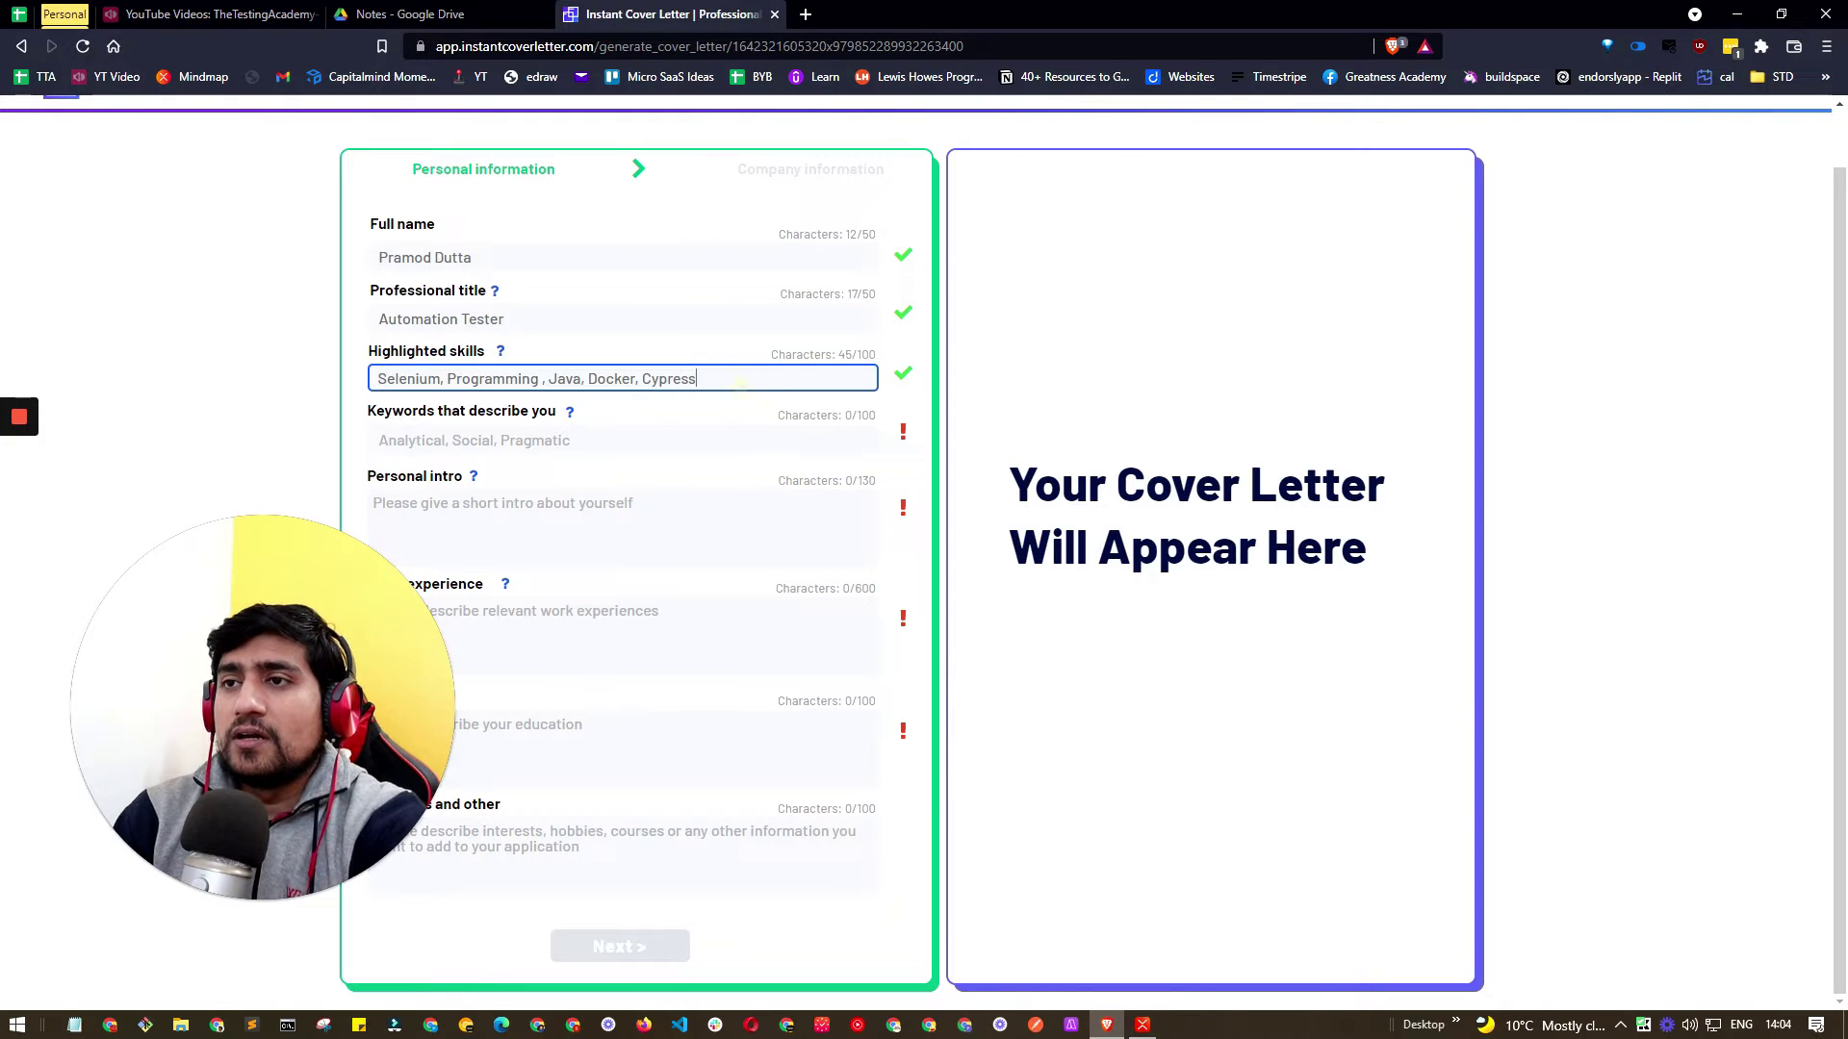
type(", SQL")
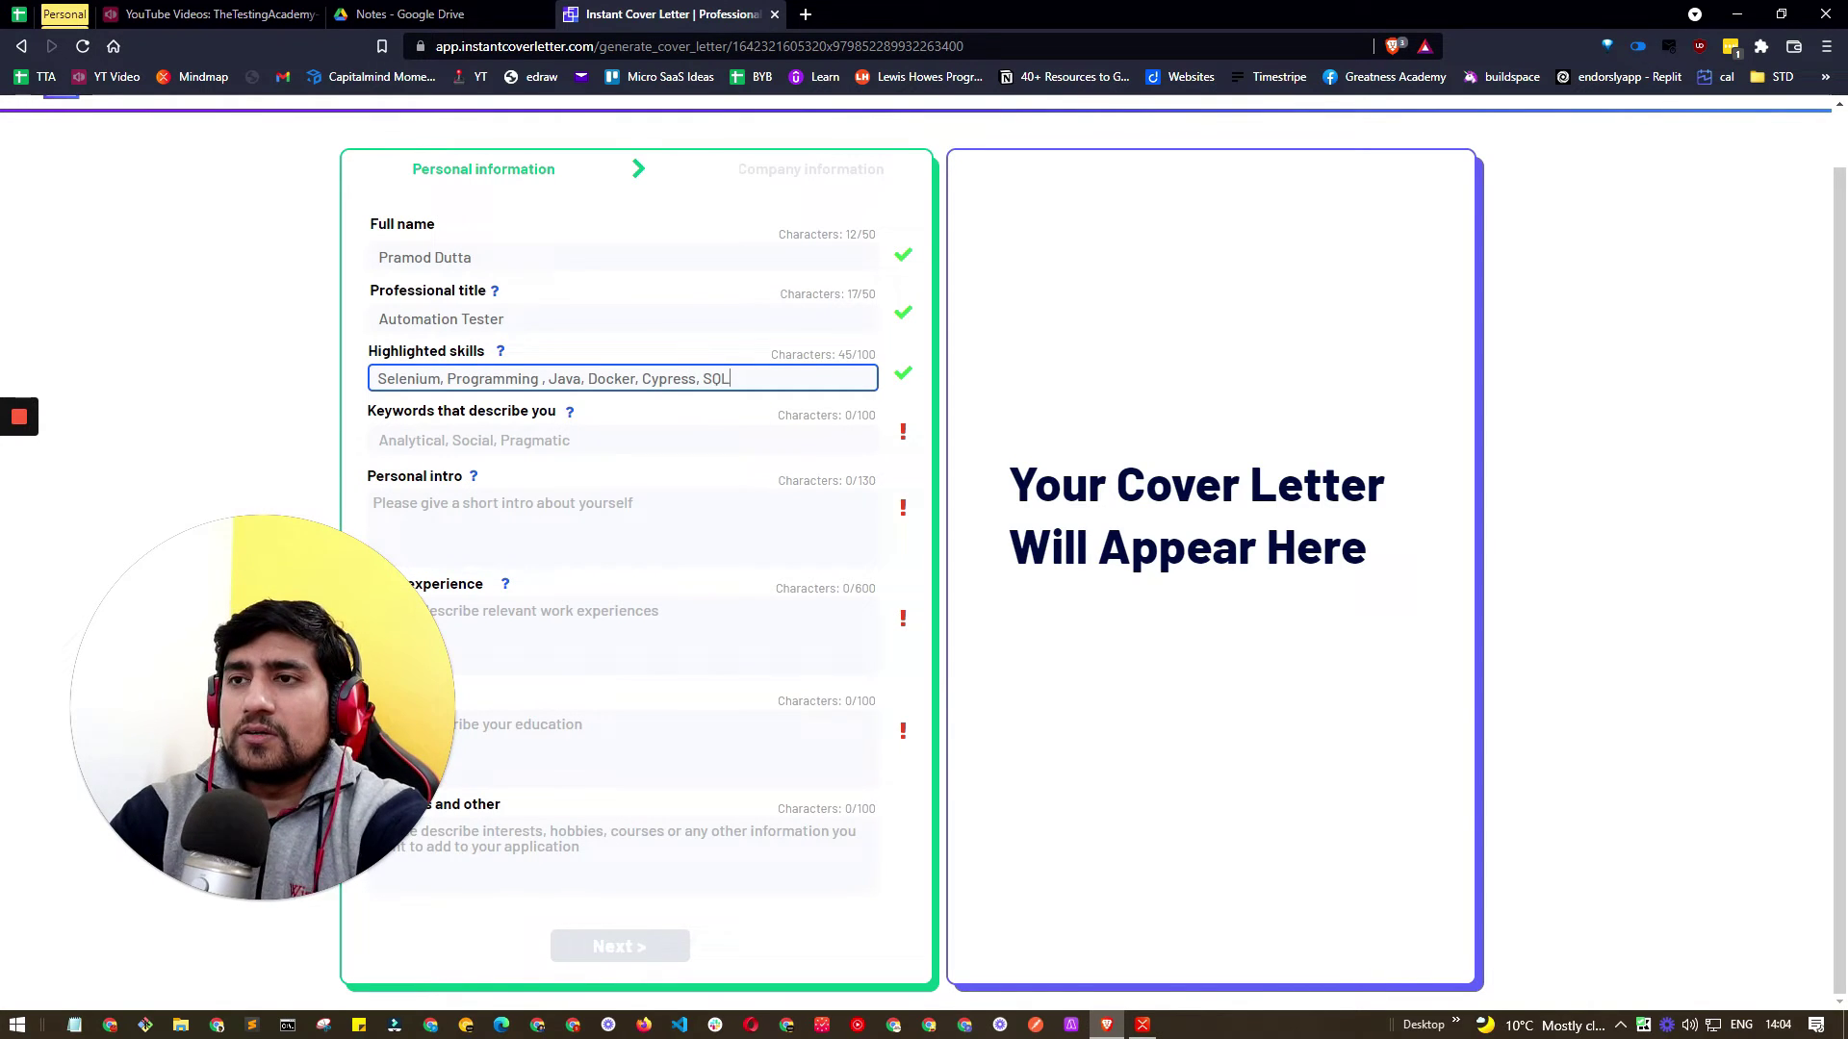
- Enter 'Explorer, Love to find problem in others code' as the describe-you keywords
left_click(549, 438)
mouse_move(570, 420)
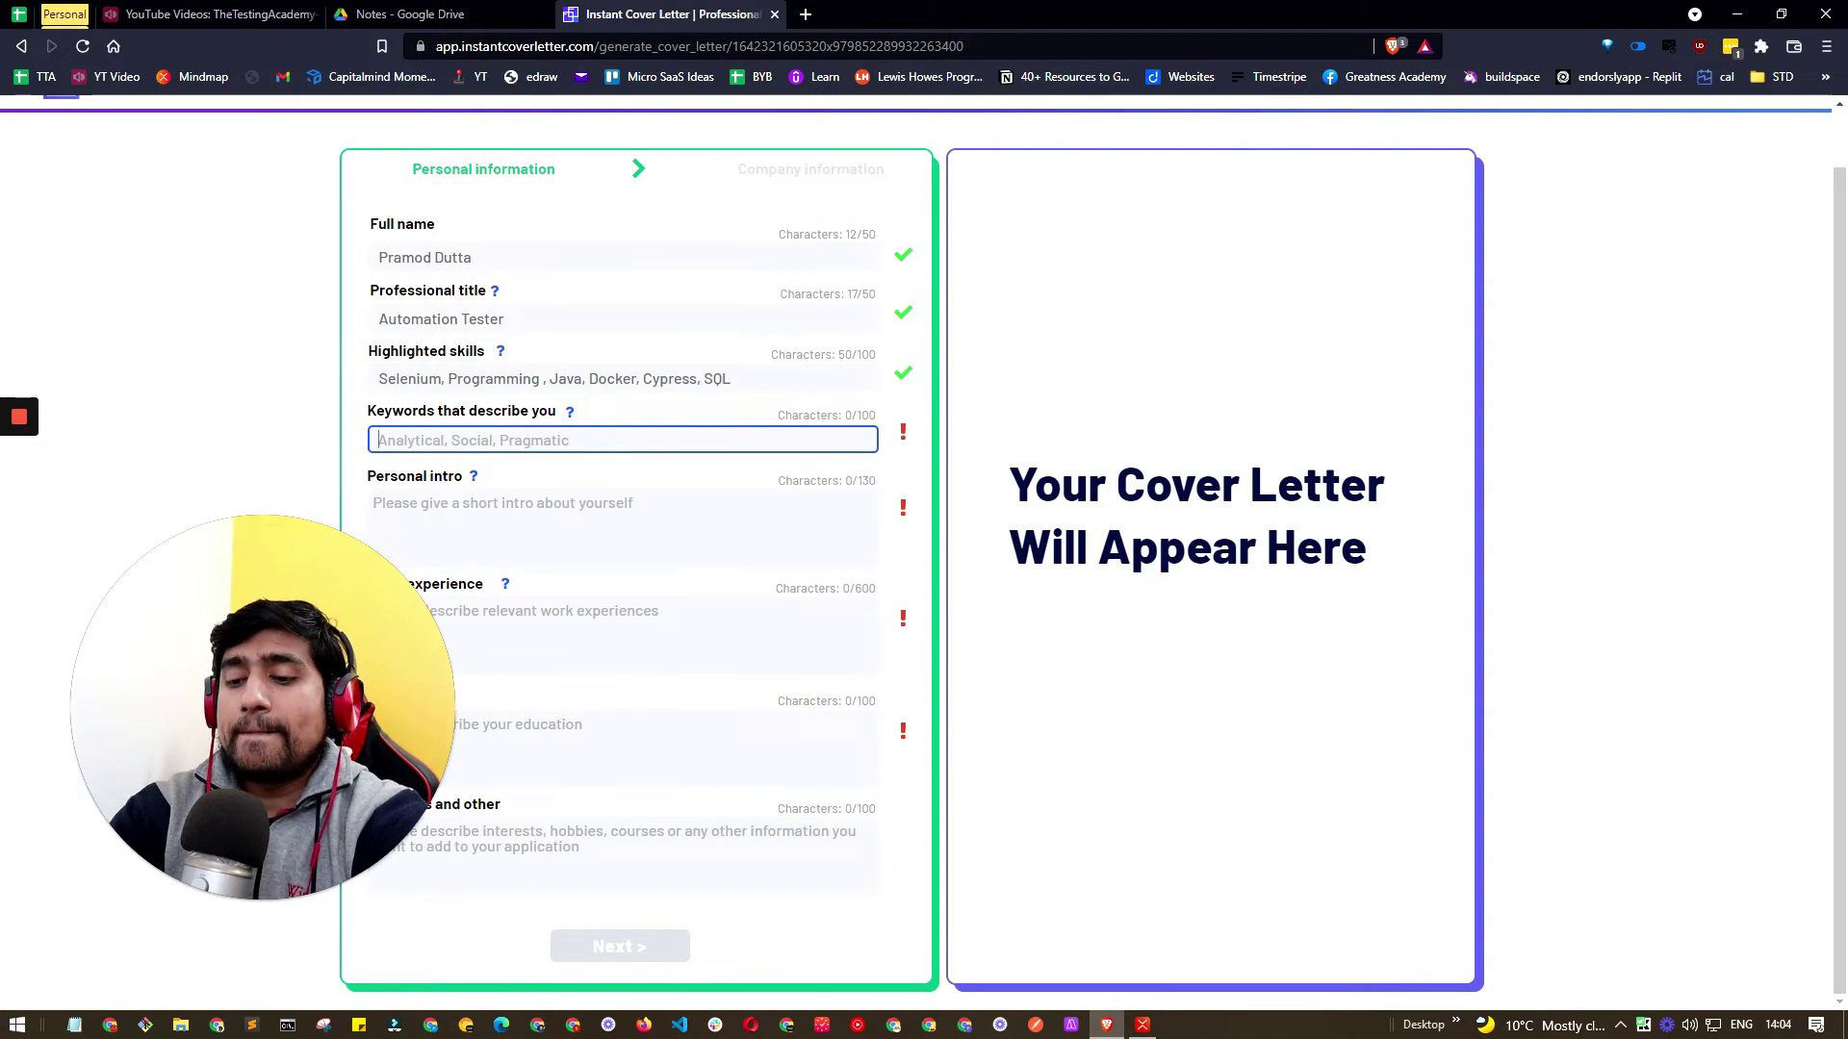
type("Explorer")
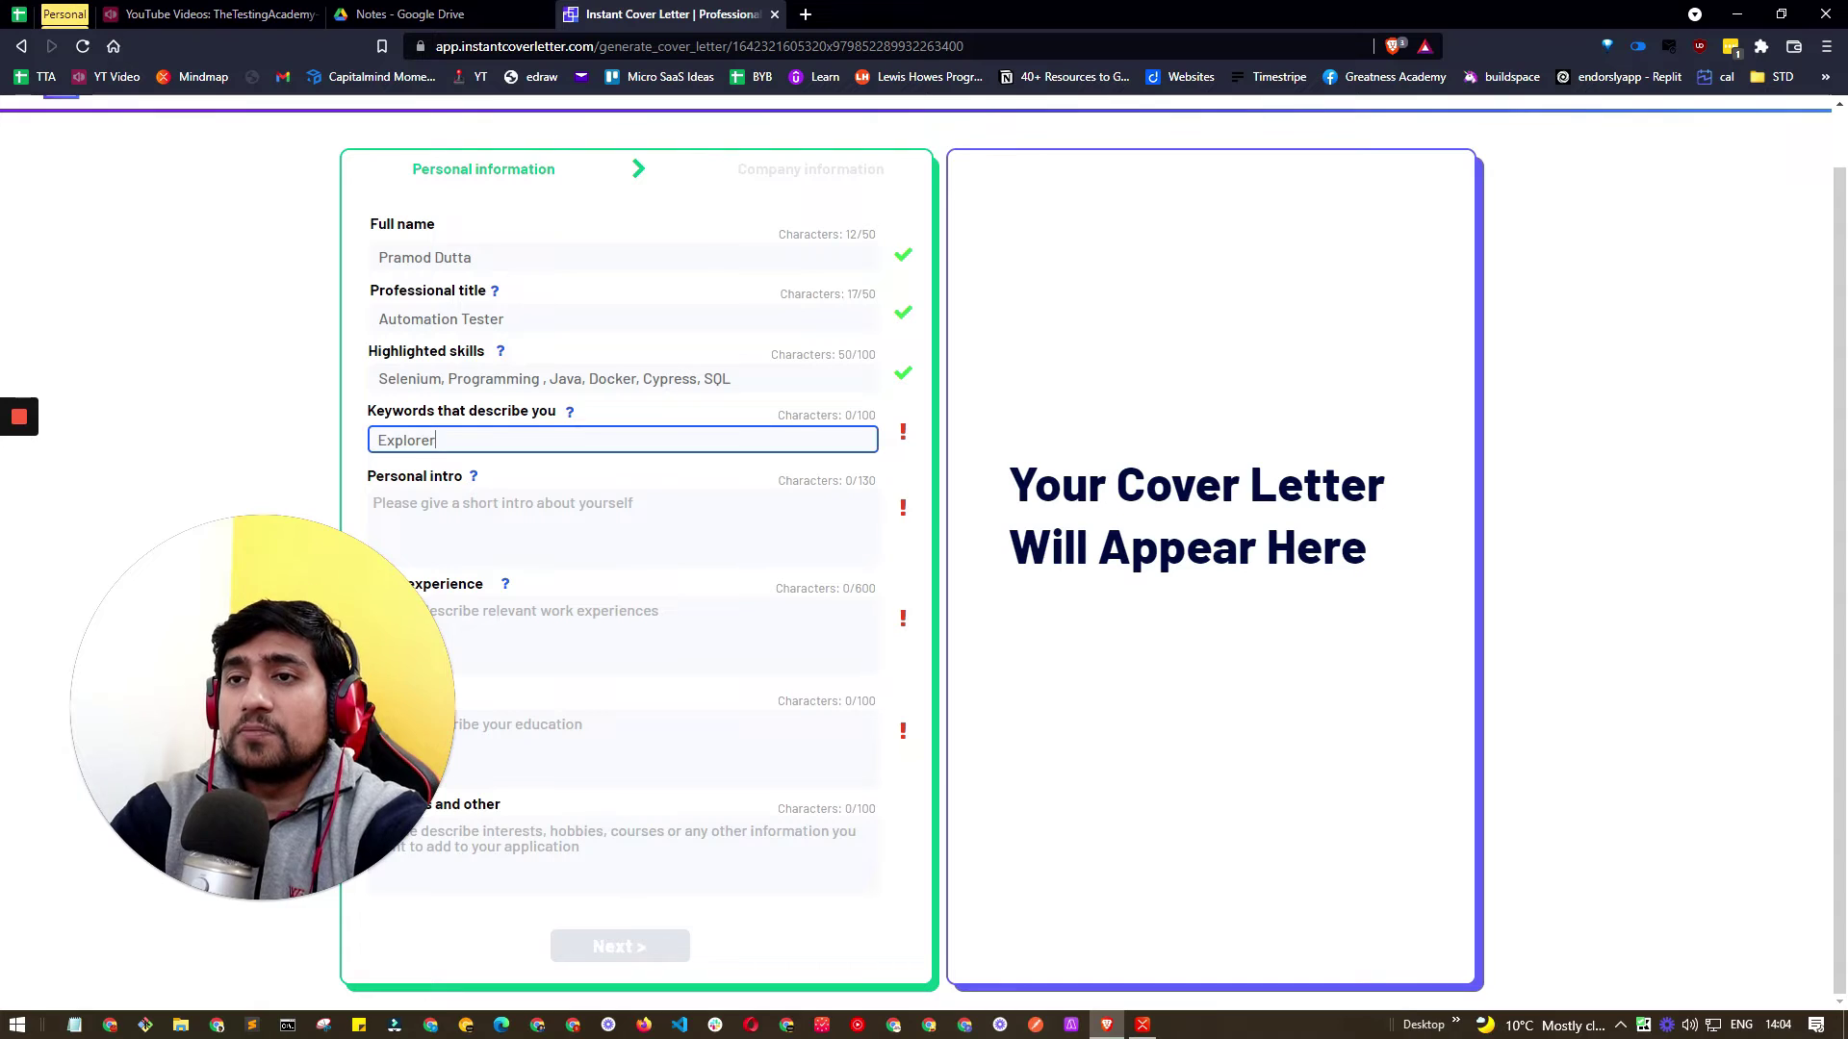
type(", Love")
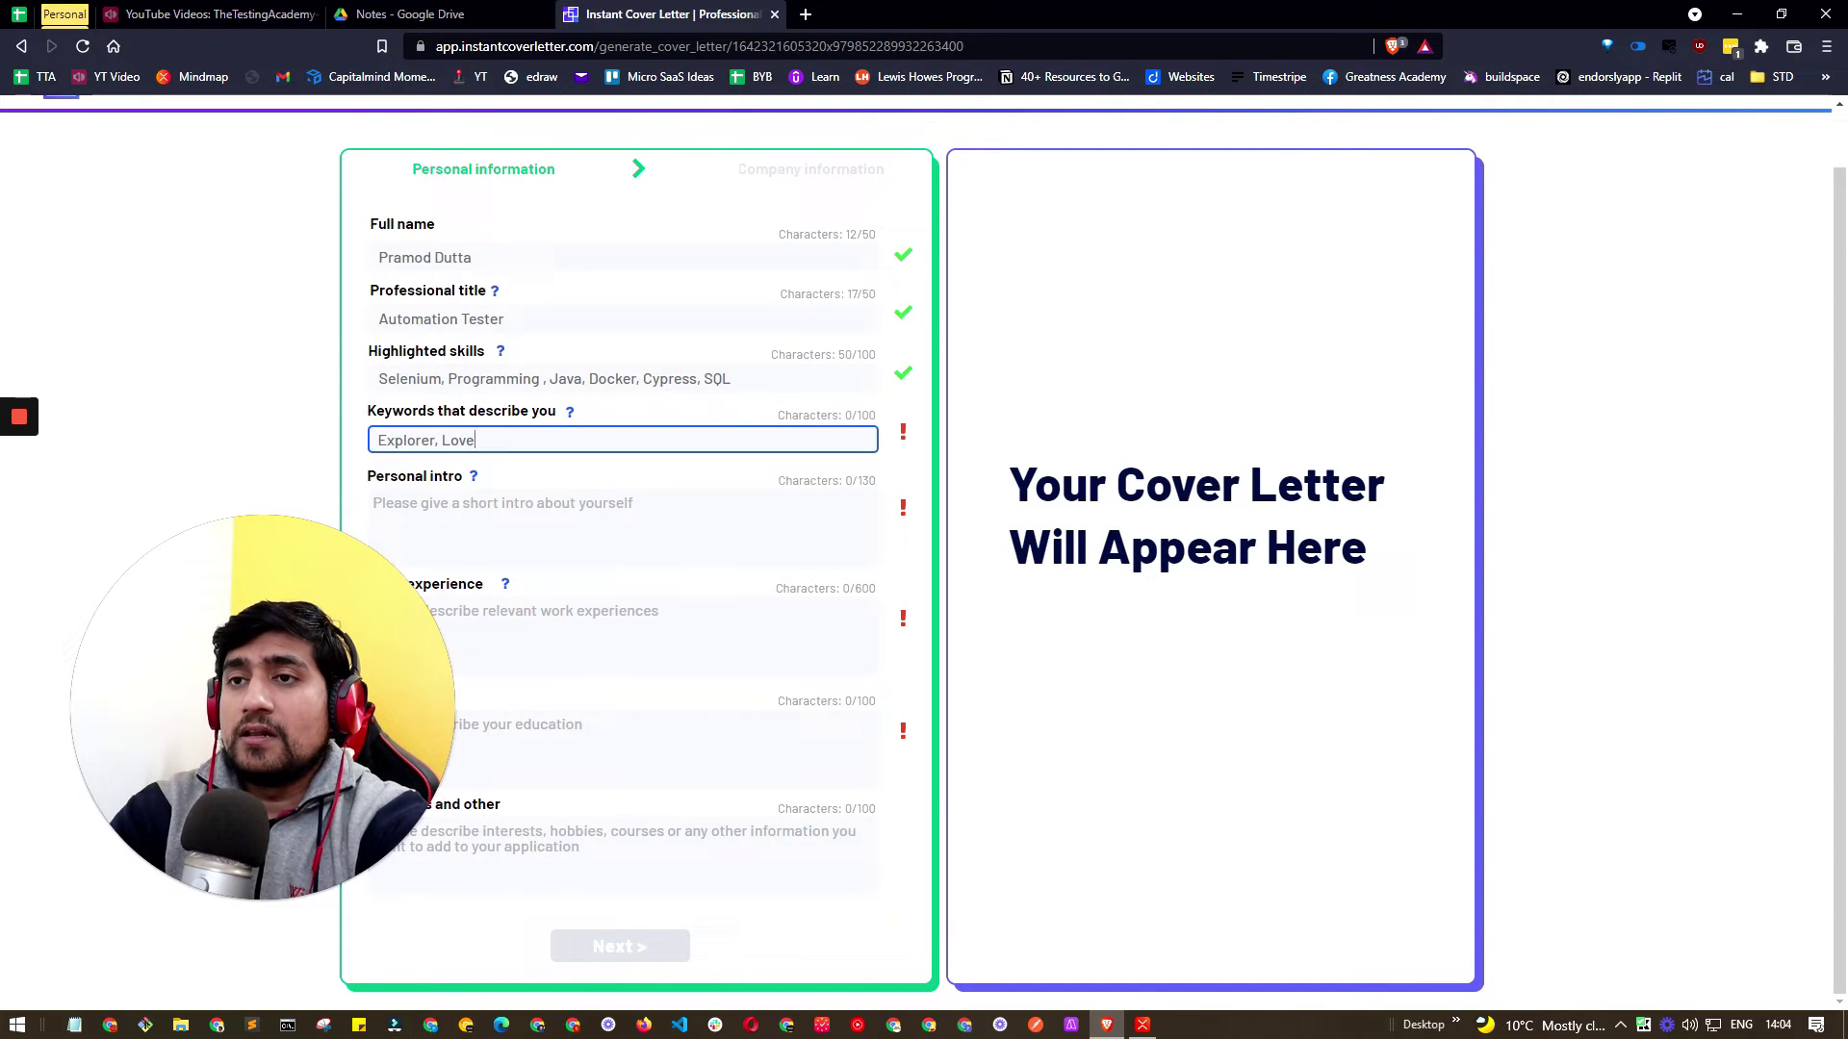
type(" to fin")
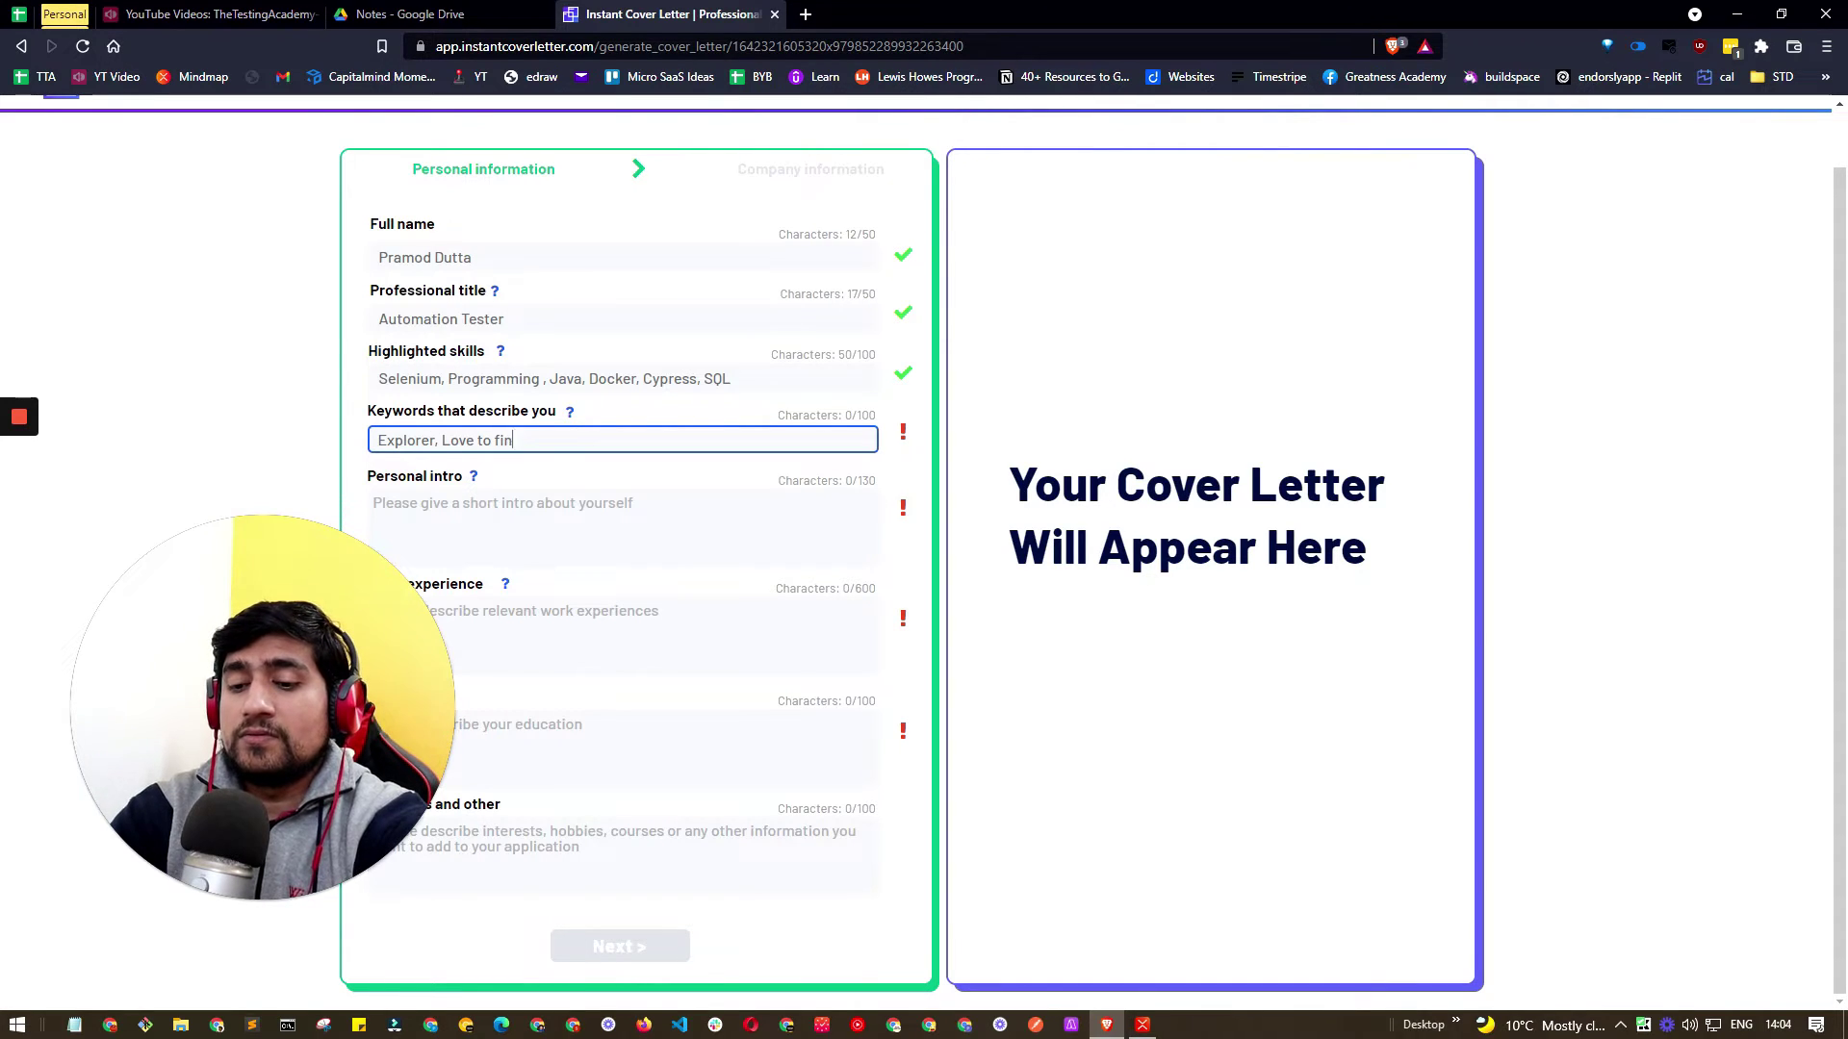
type("d problem i")
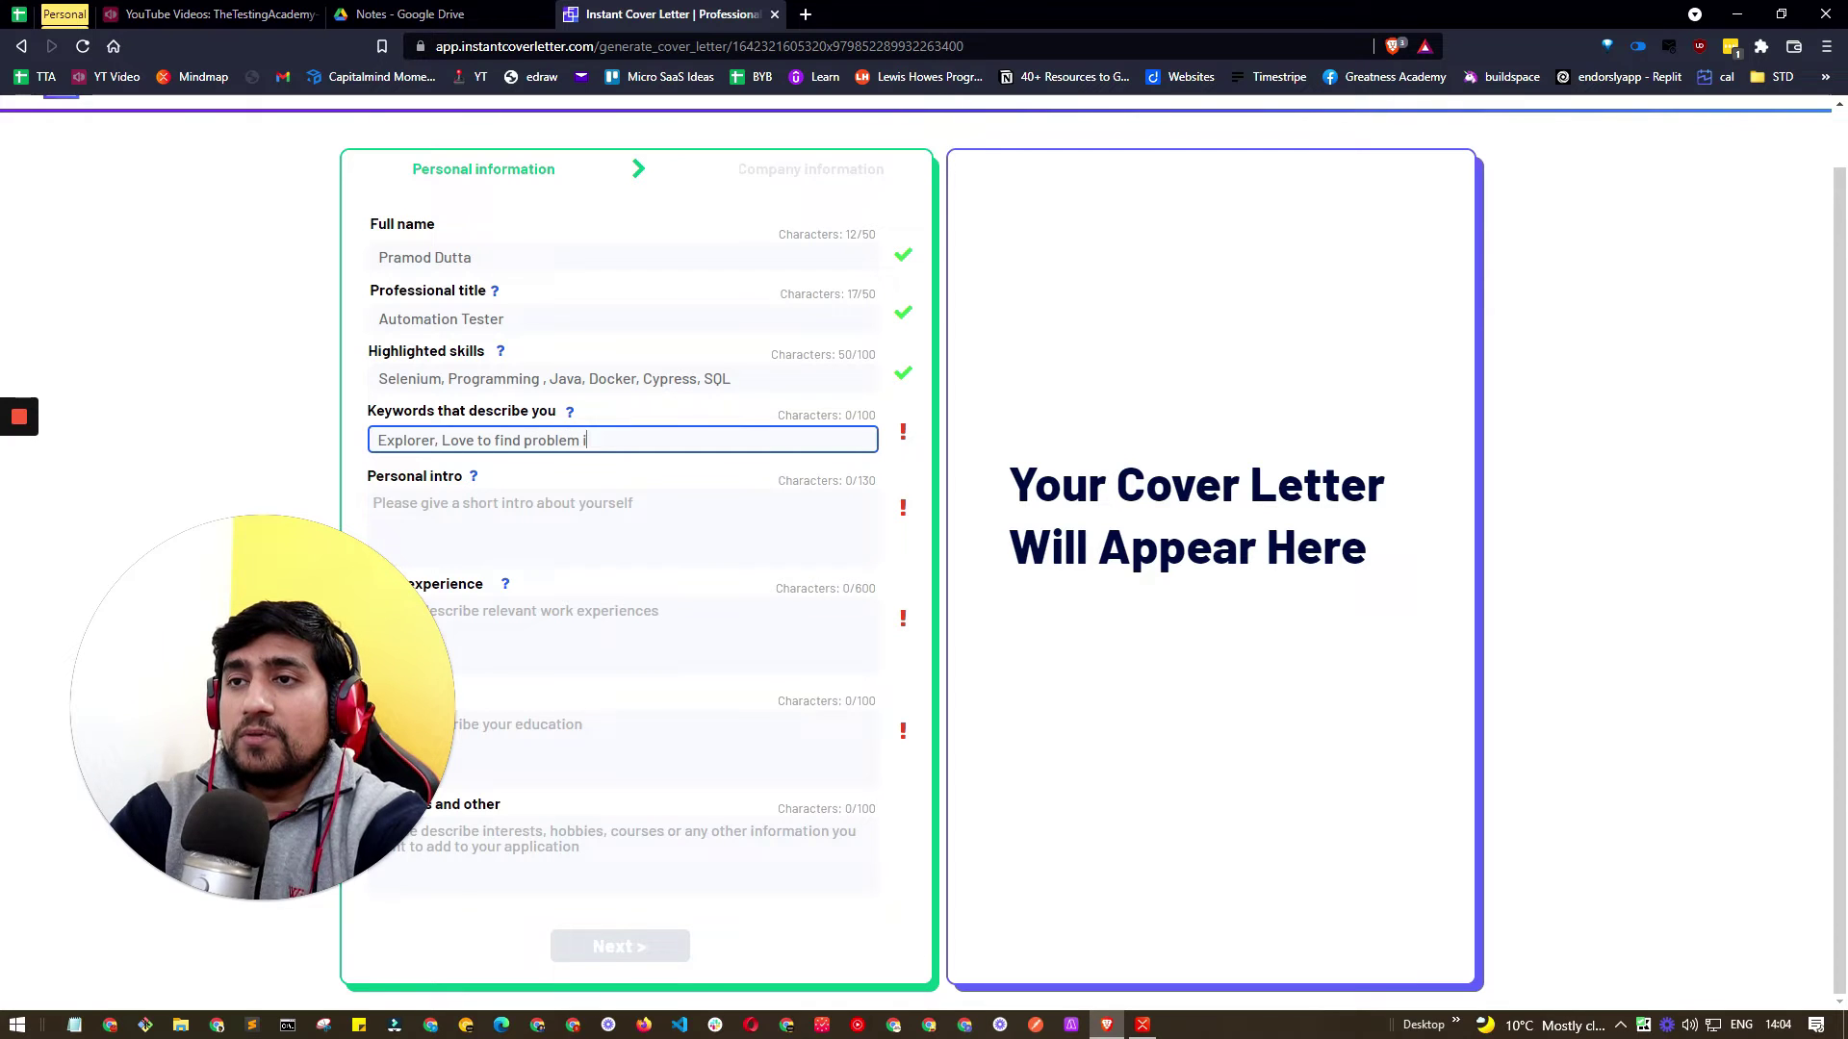
type("n other s code")
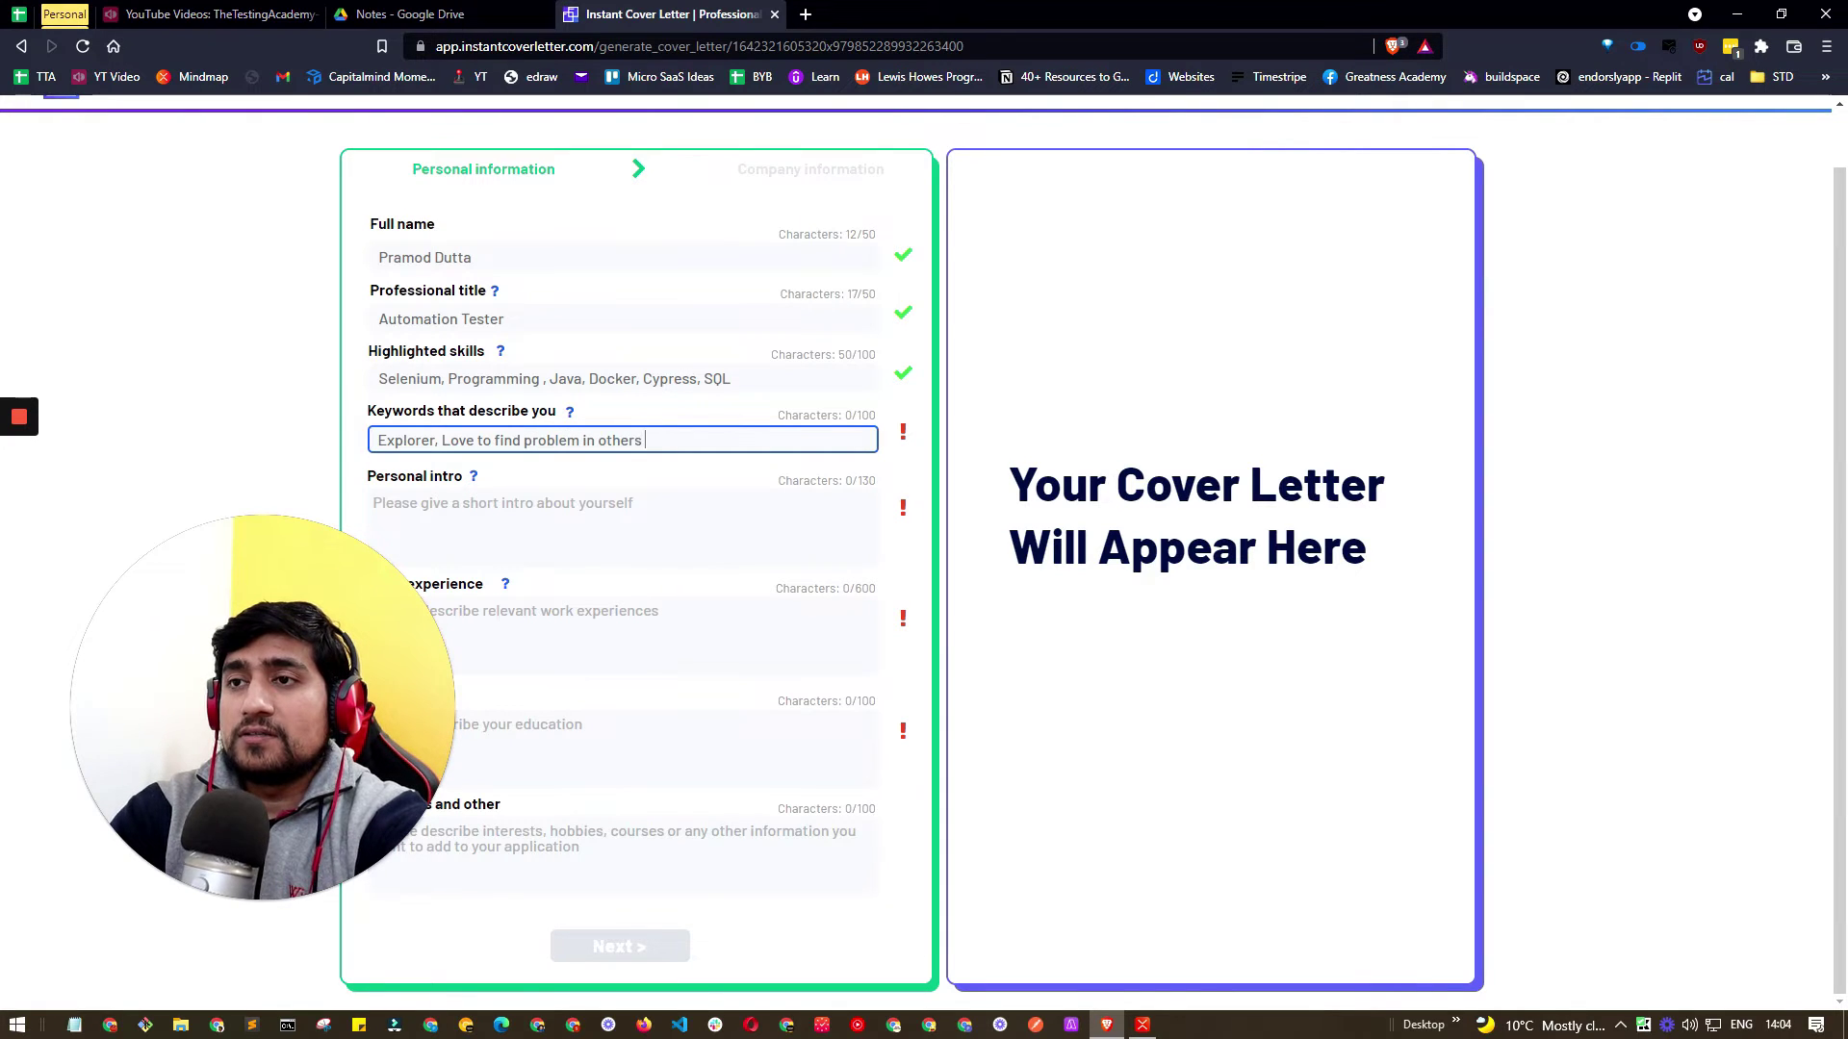
left_click(455, 536)
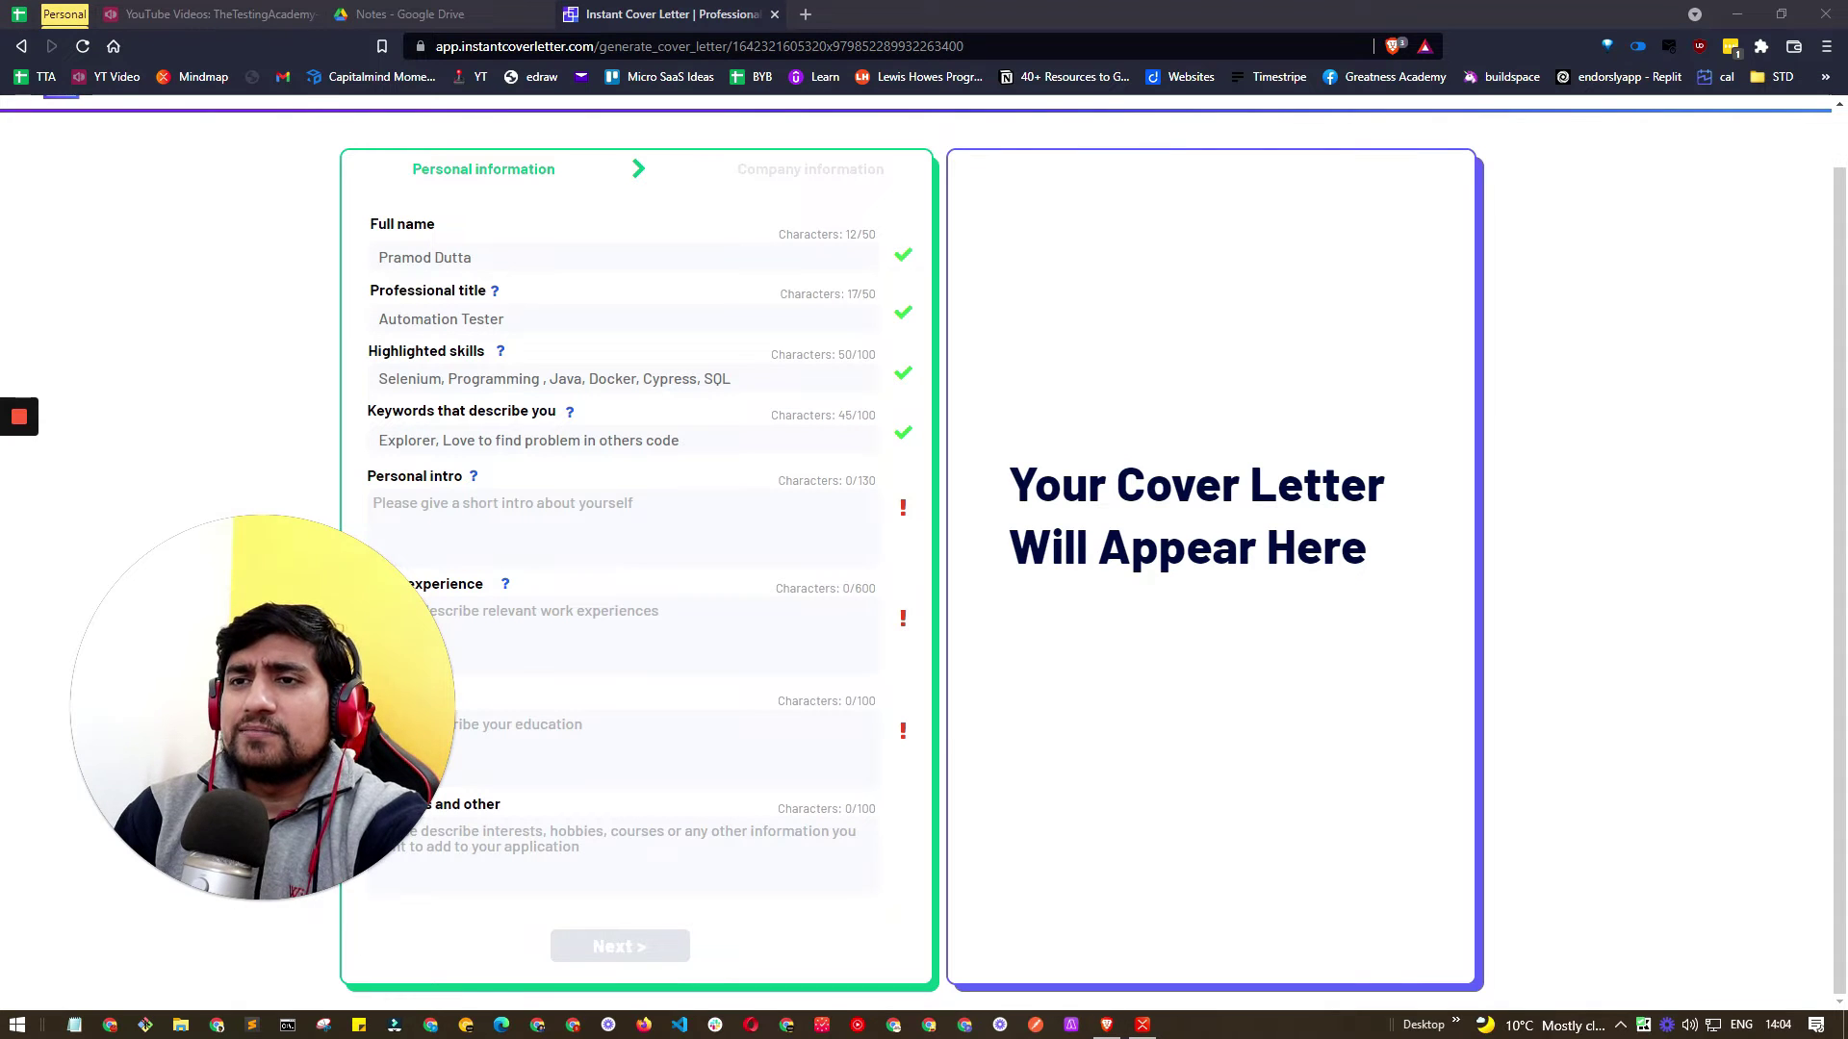
- Write the intro 'I have 3 years of experience in Software Testing Industry', dismissing the Linguix offer
left_click(455, 536)
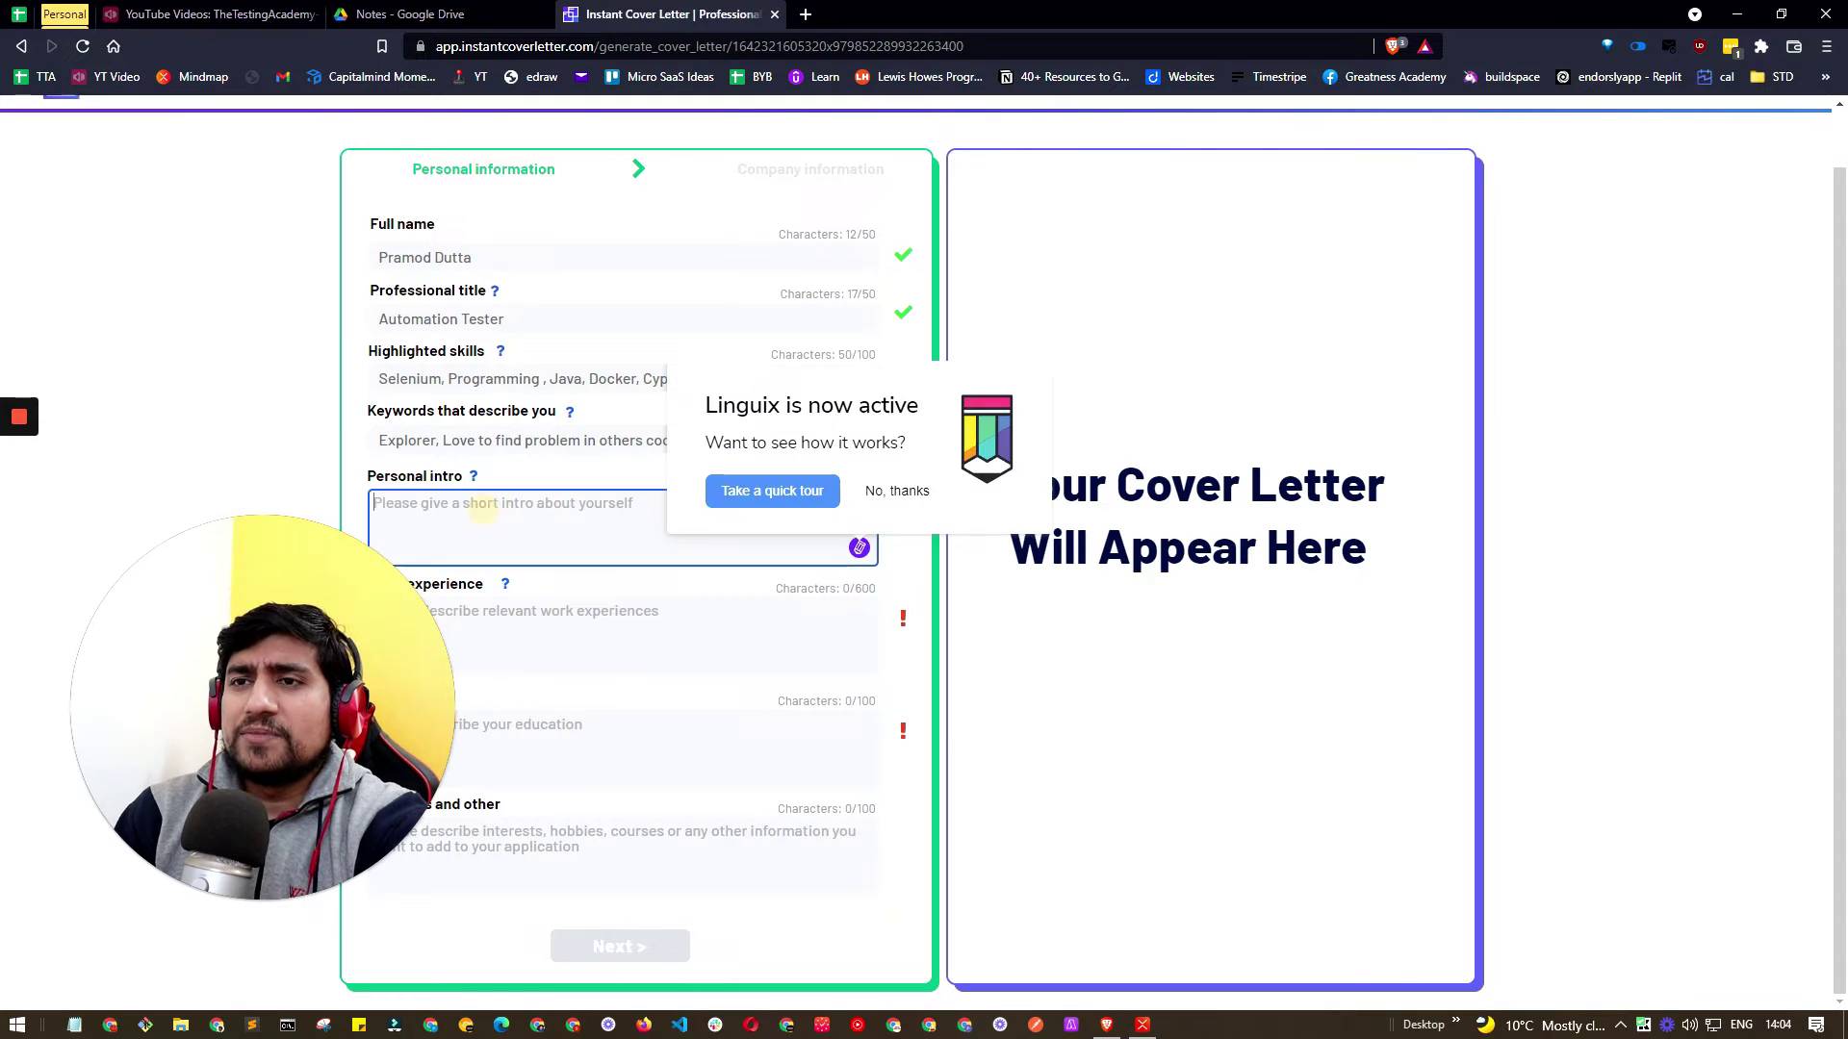
left_click(903, 495)
type("I have")
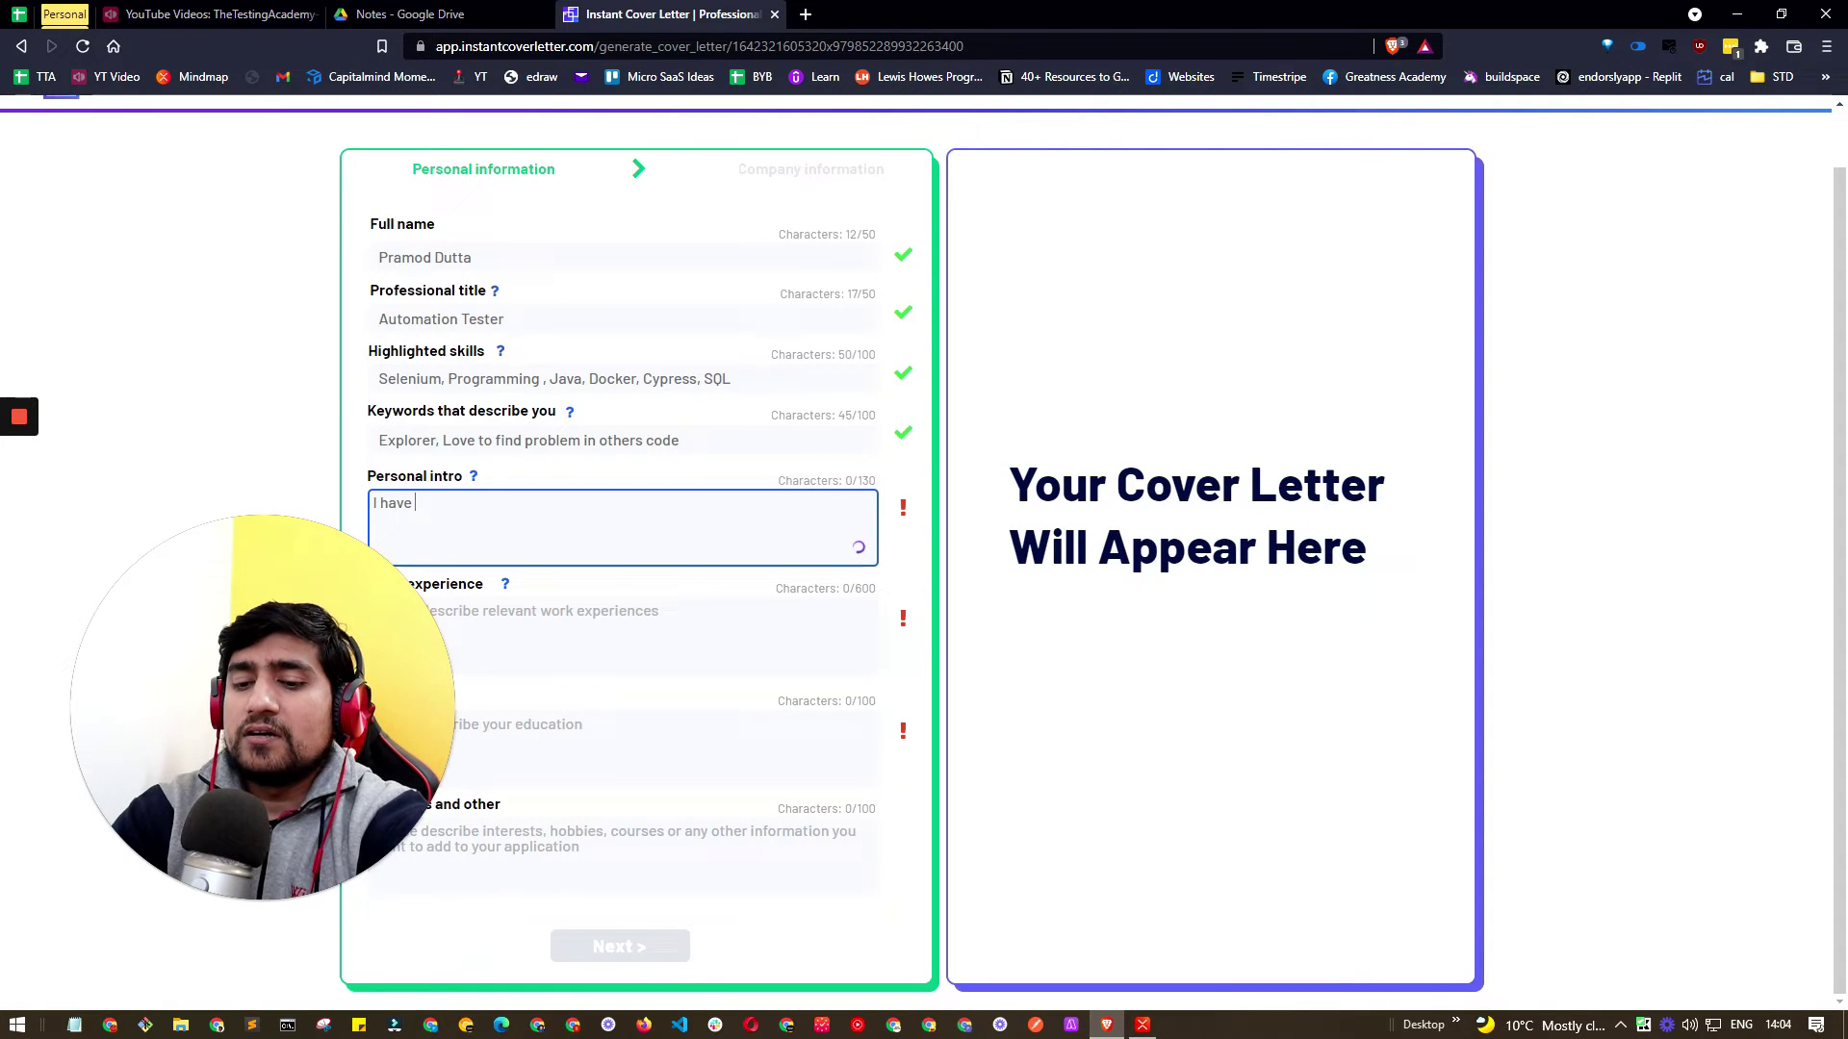
type(" 3 yuea")
key("BackSpace")
key("BackSpace")
key("BackSpace")
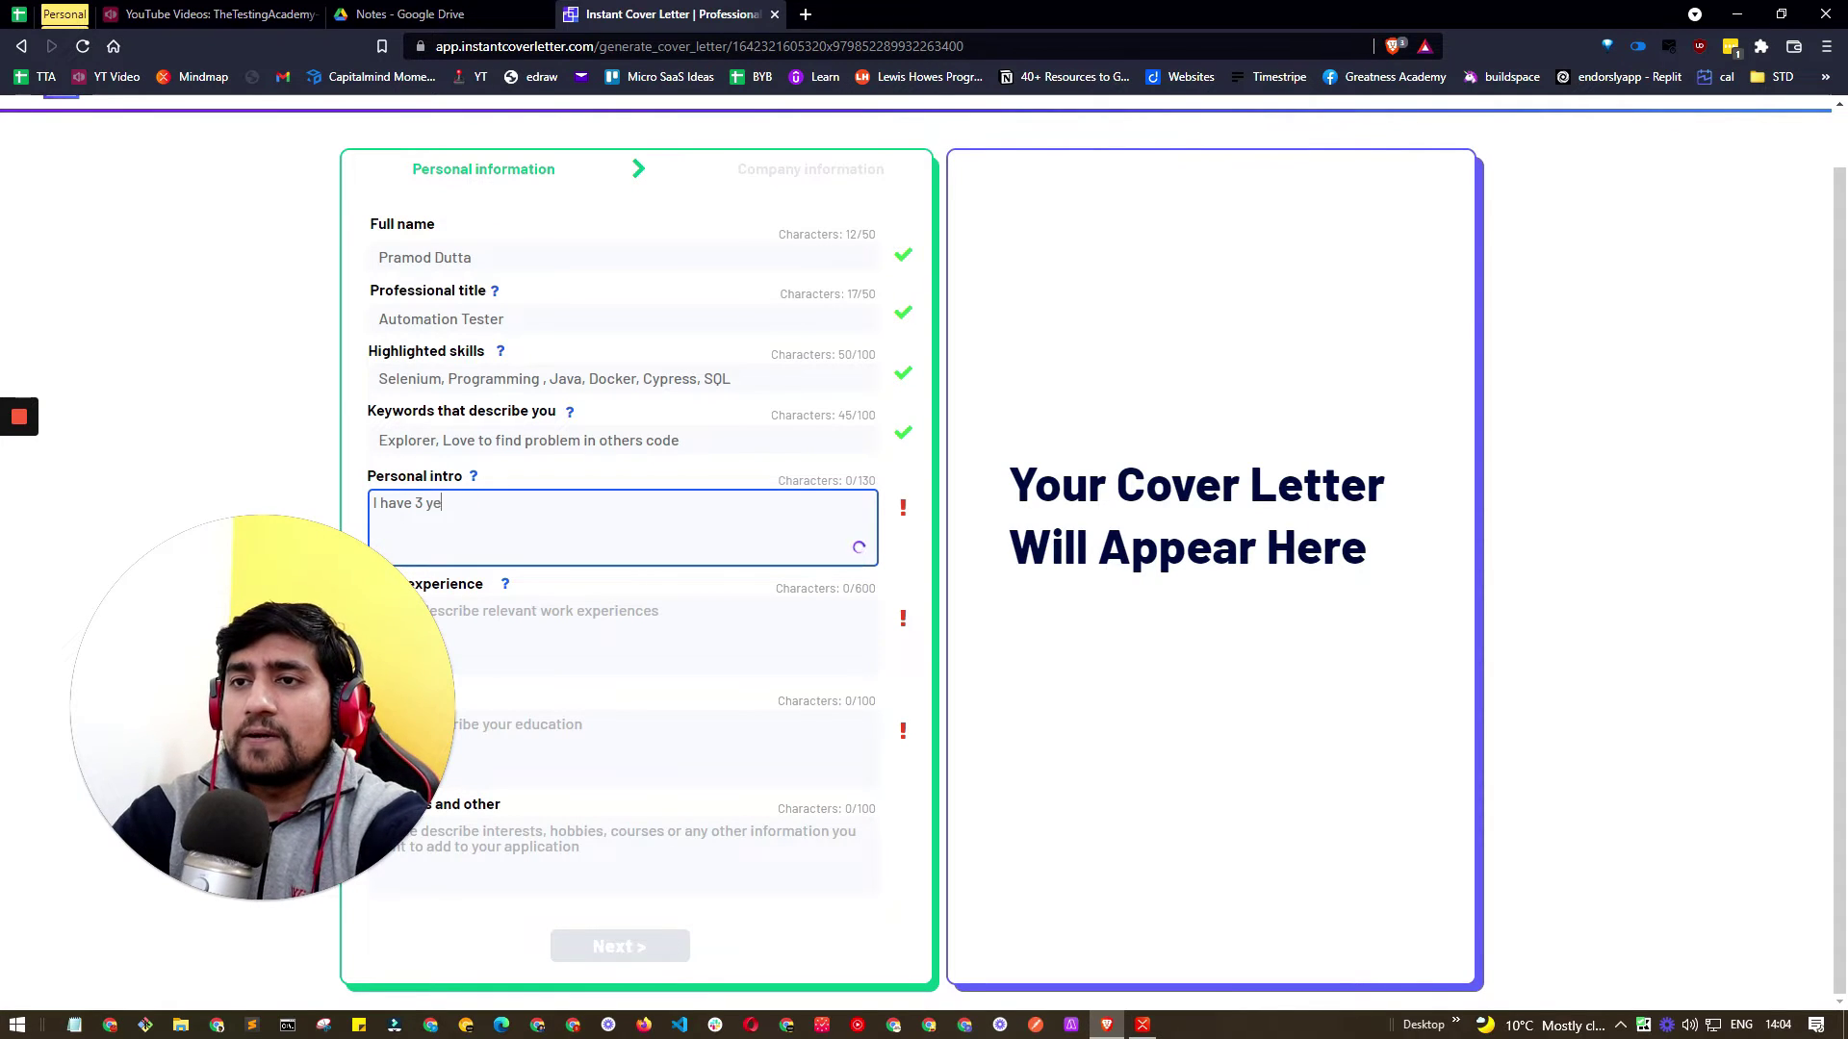
type("ears of ex")
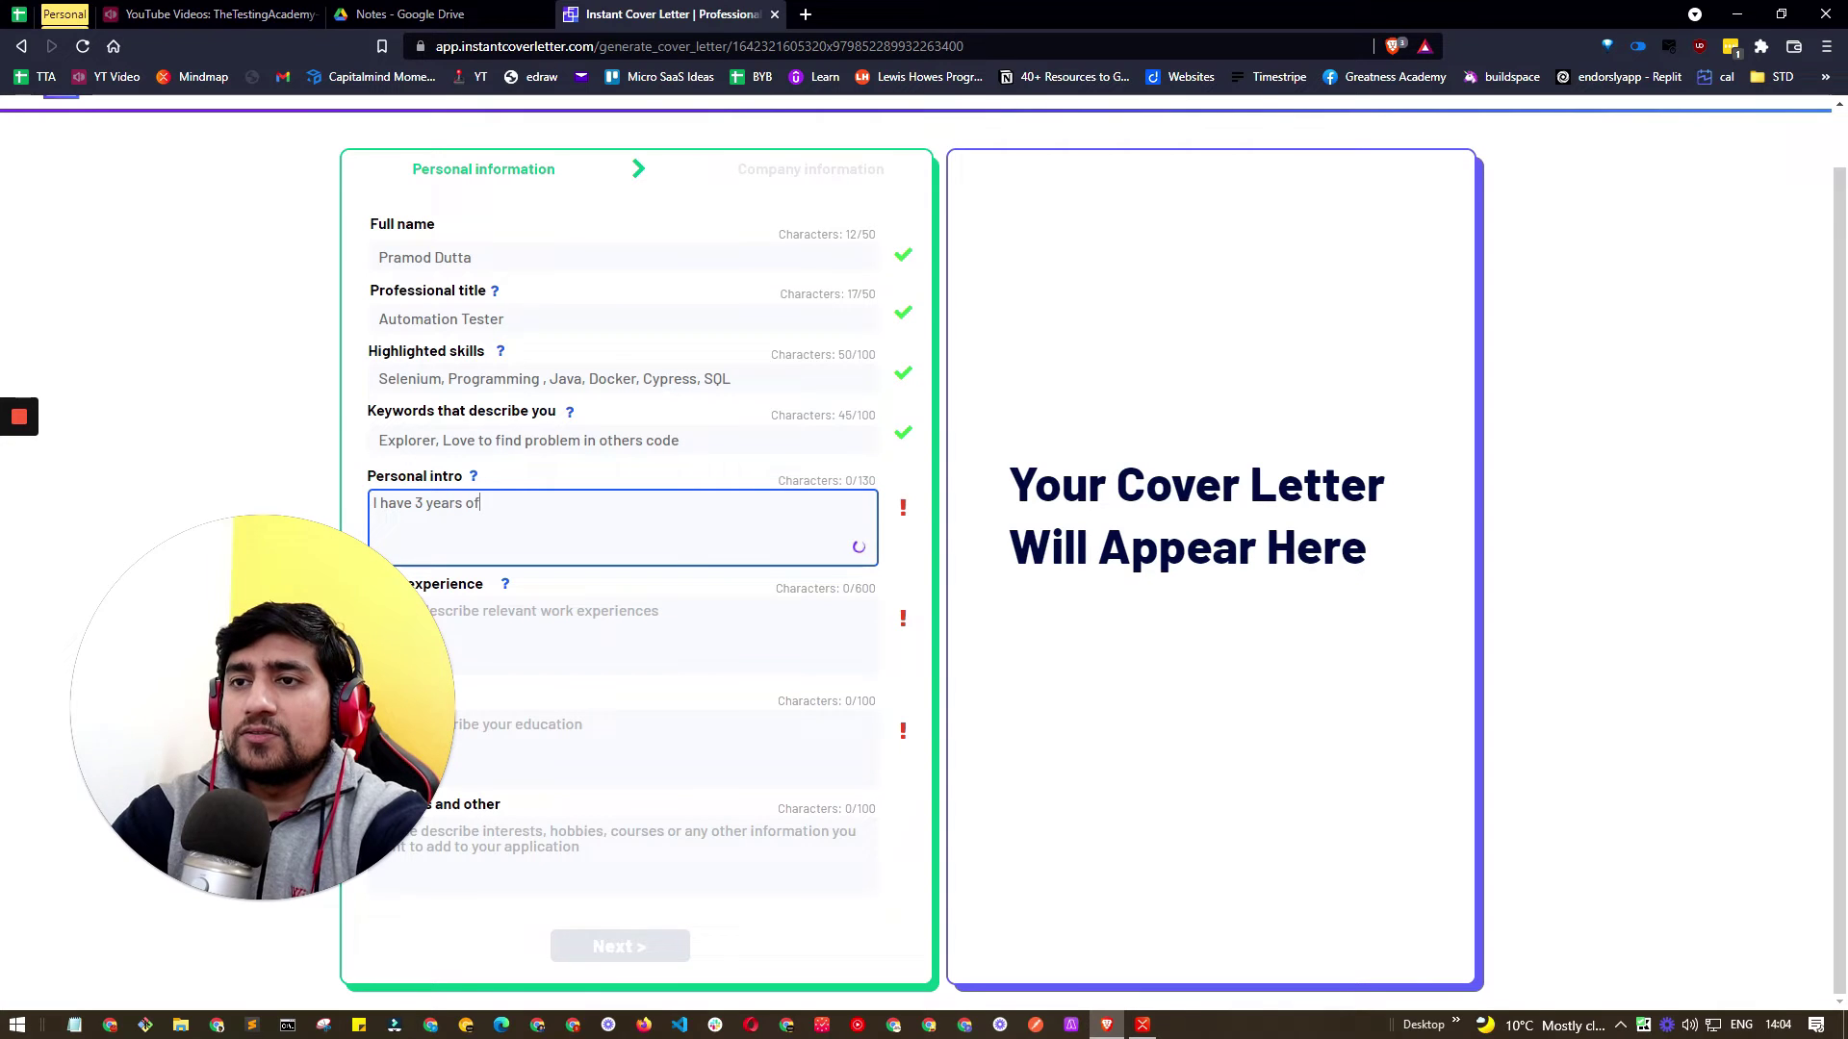
key("BackSpace")
key("BackSpace")
key("BackSpace")
type("experience in")
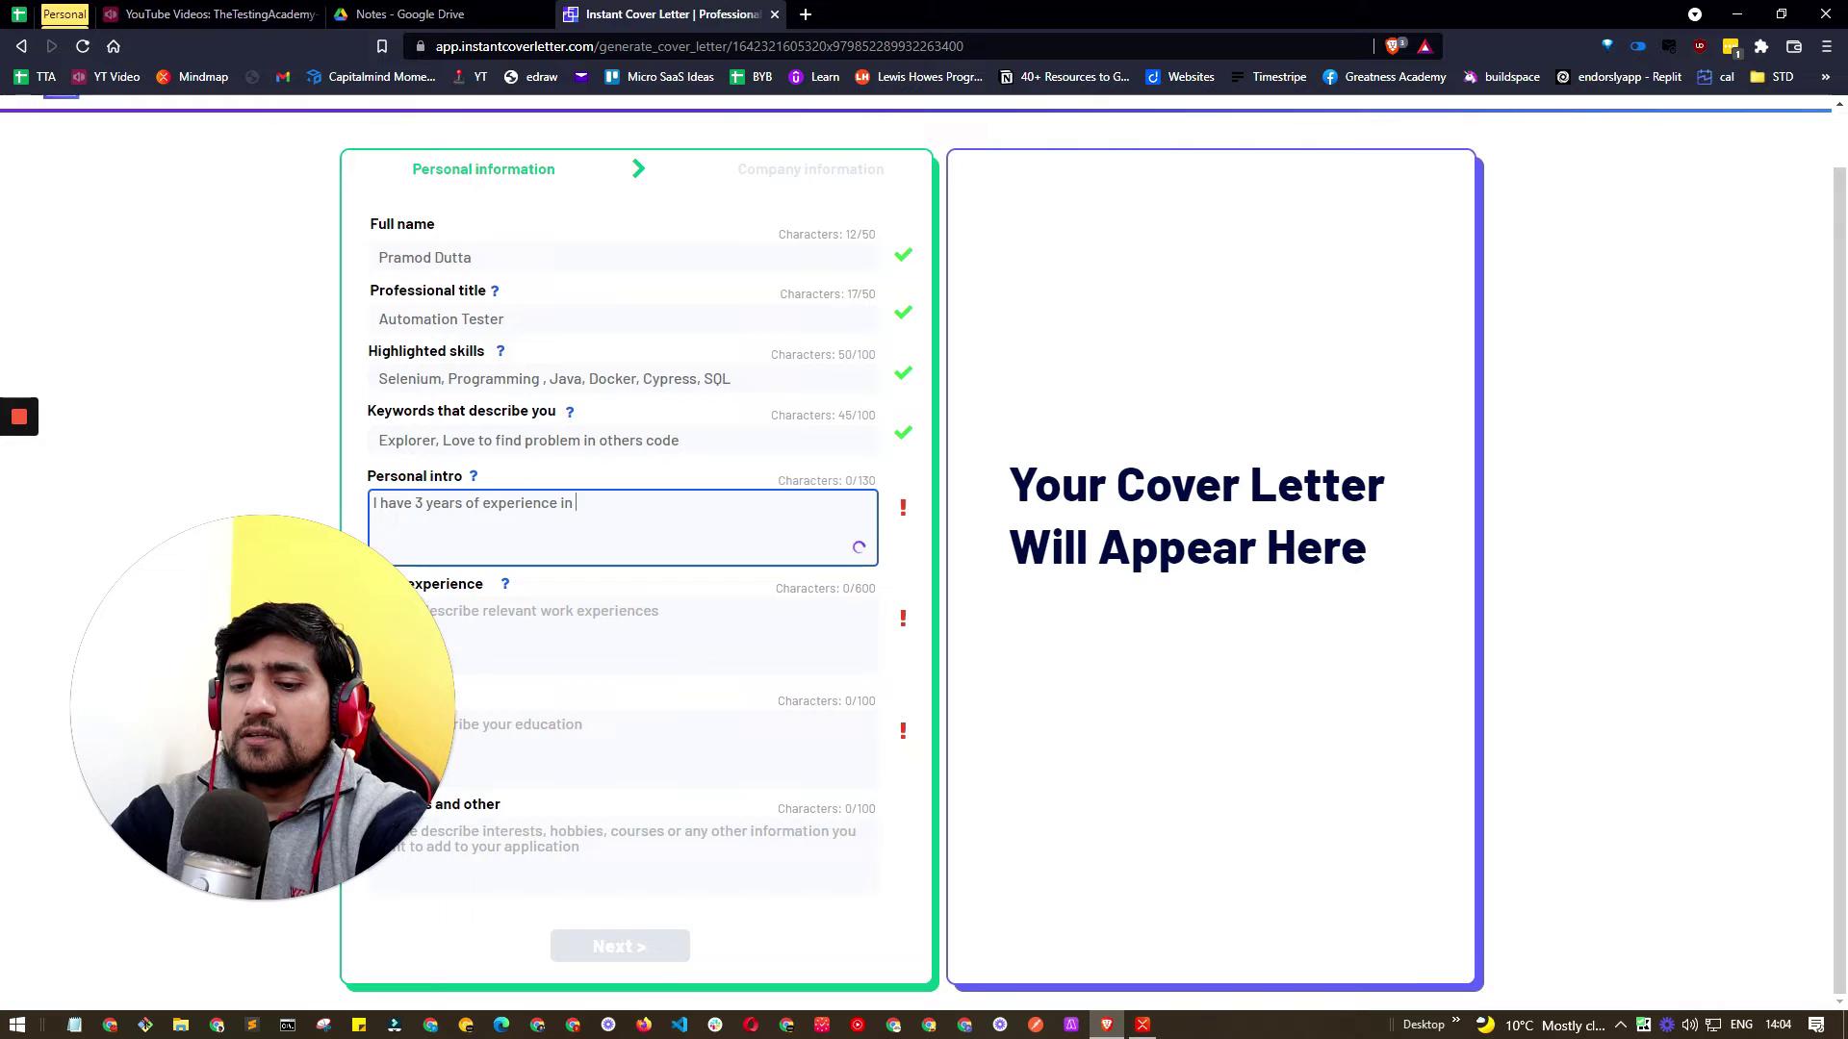
type("Software T")
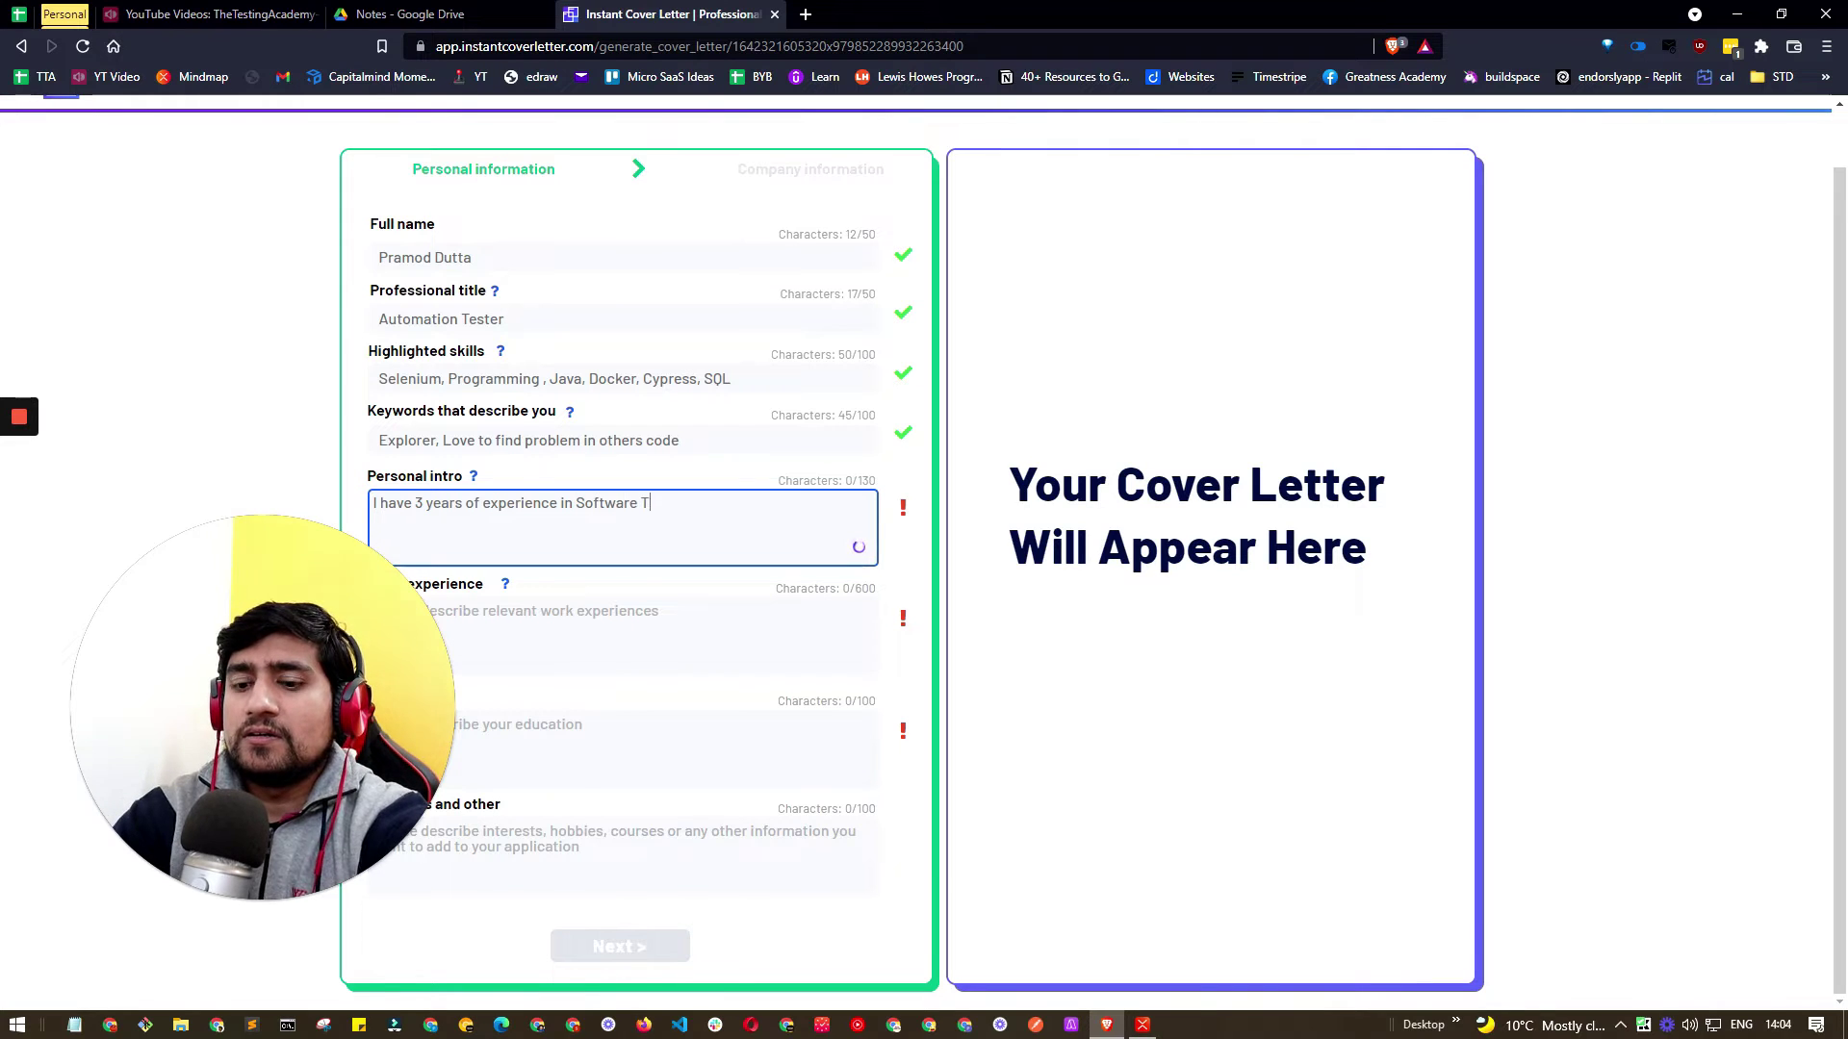
type("esting Ins")
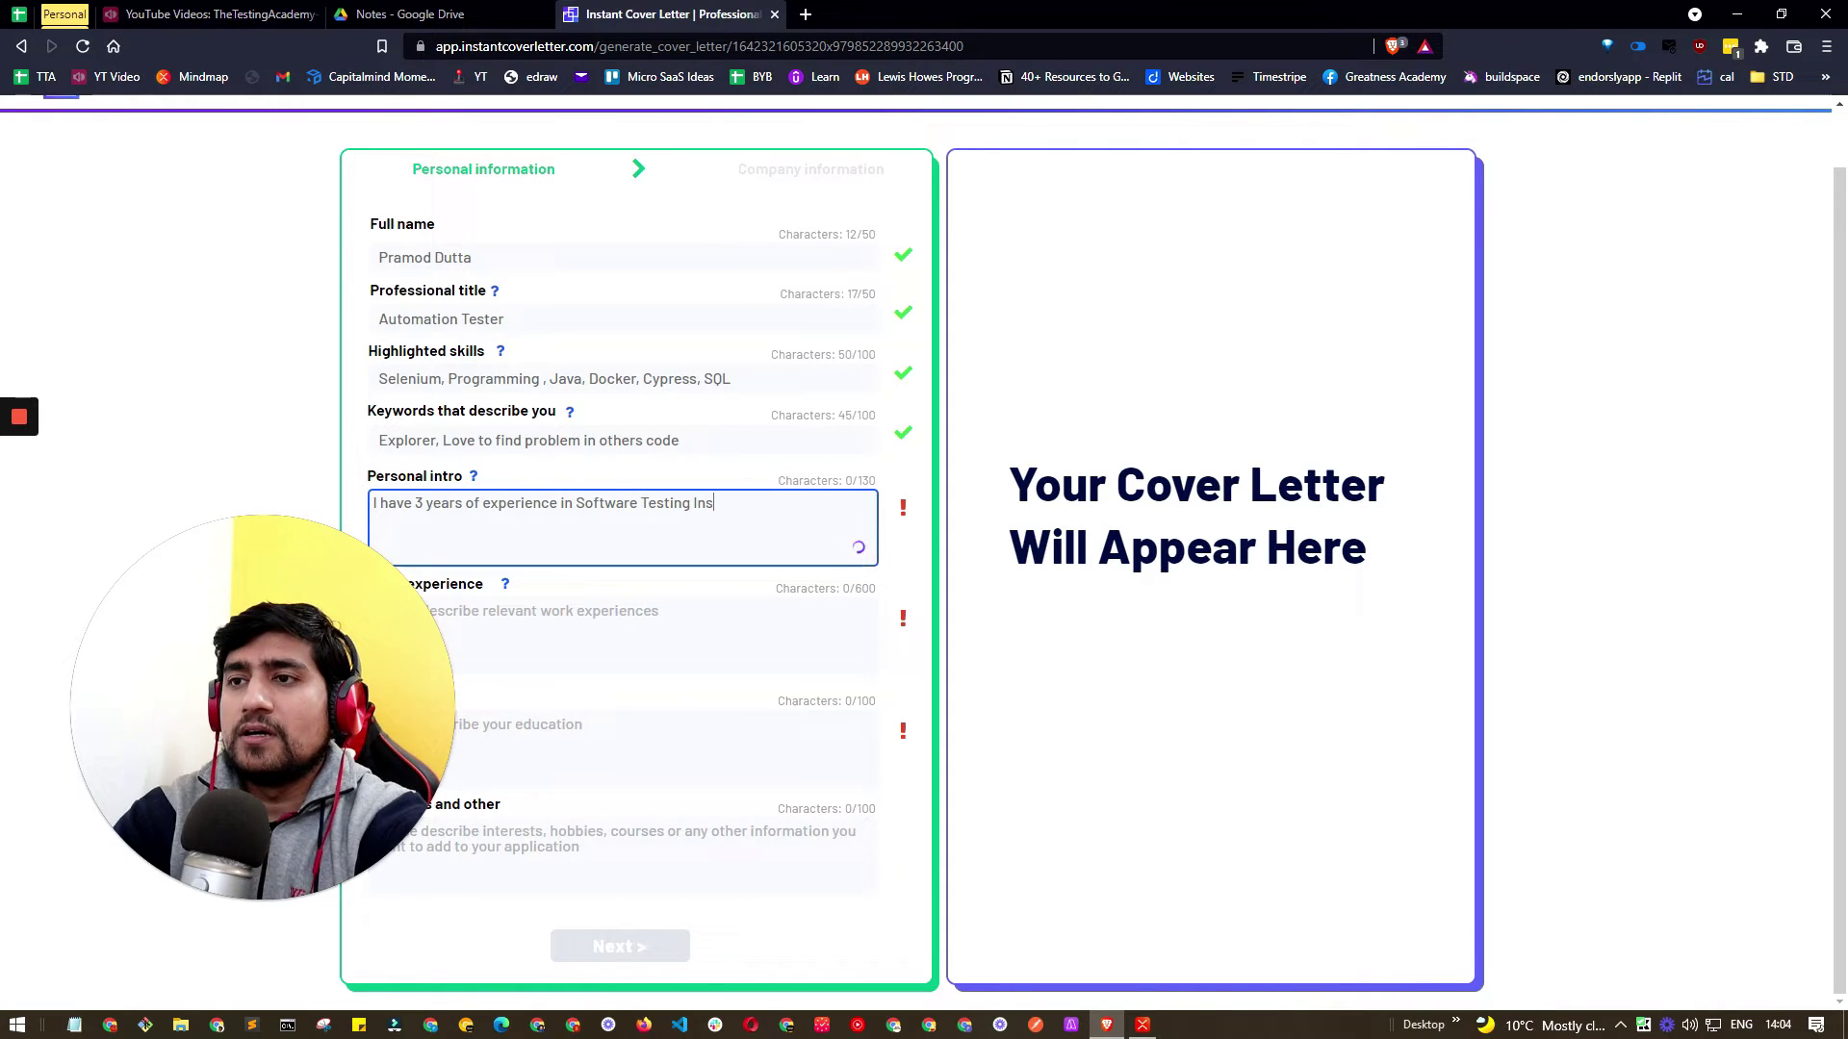
key("BackSpace")
type("dus")
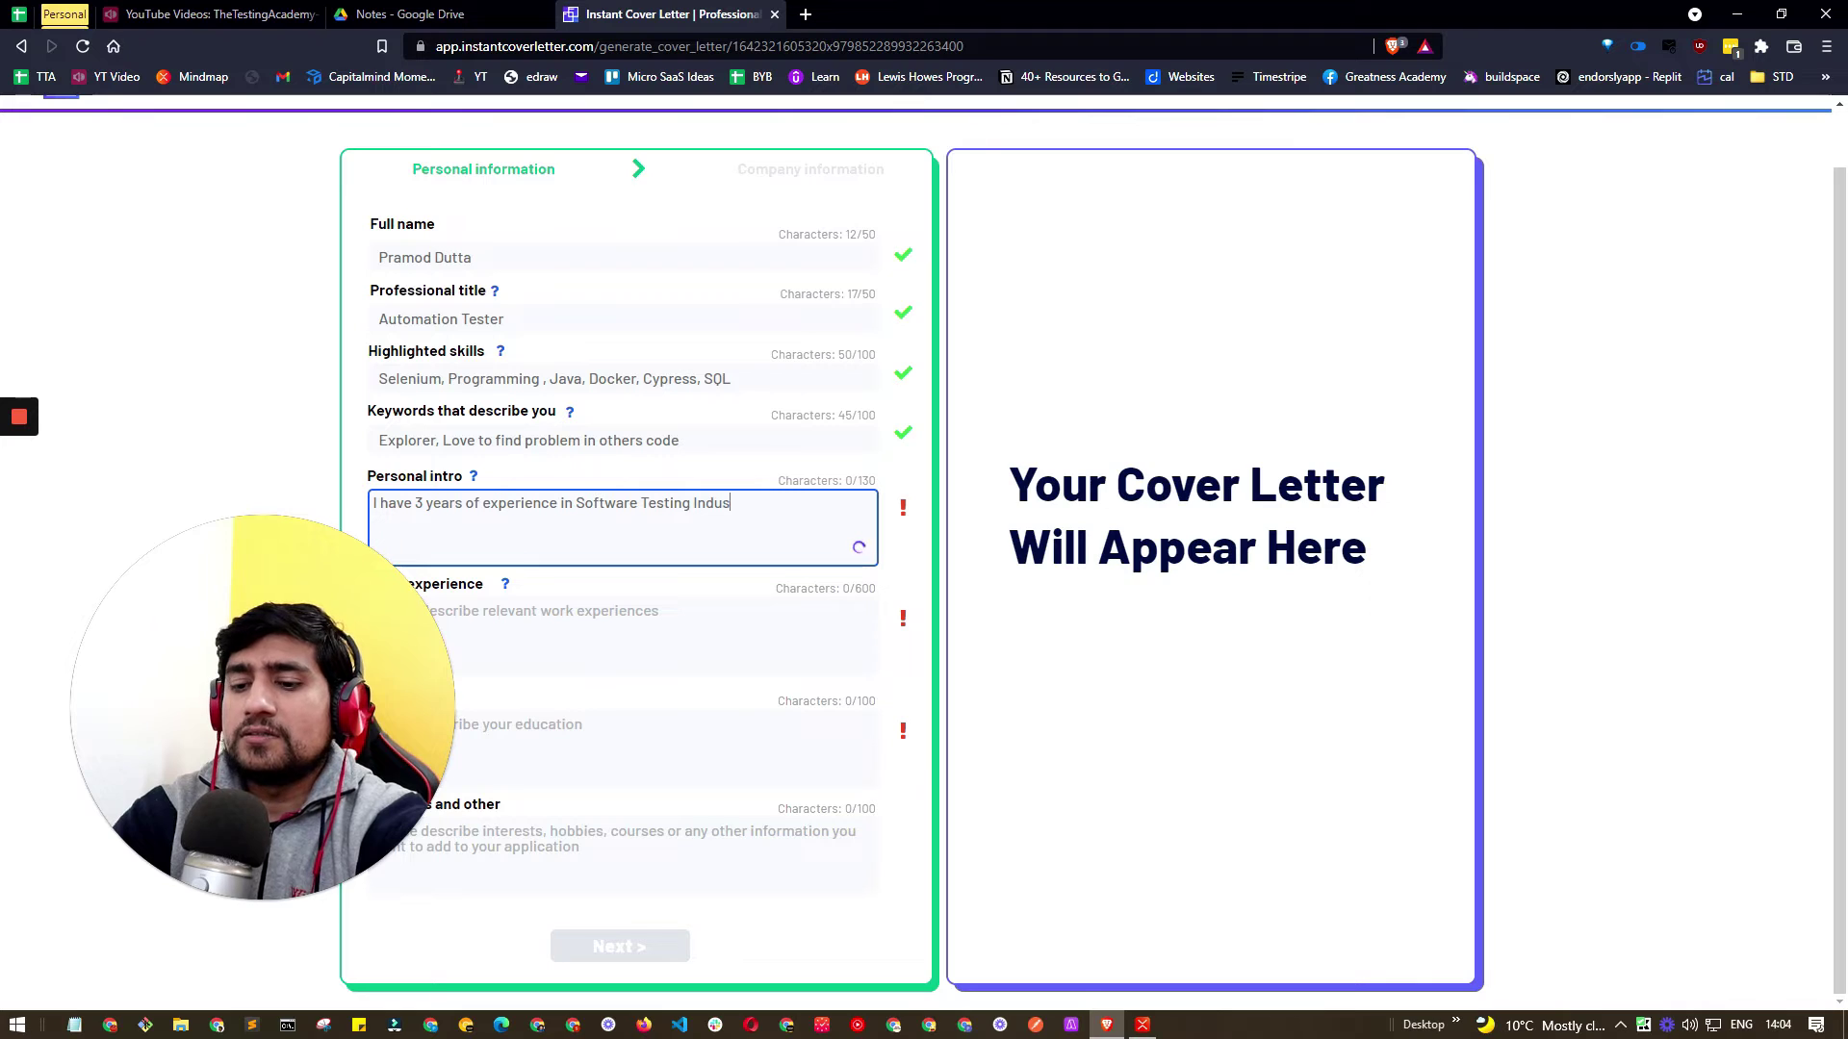
type("try")
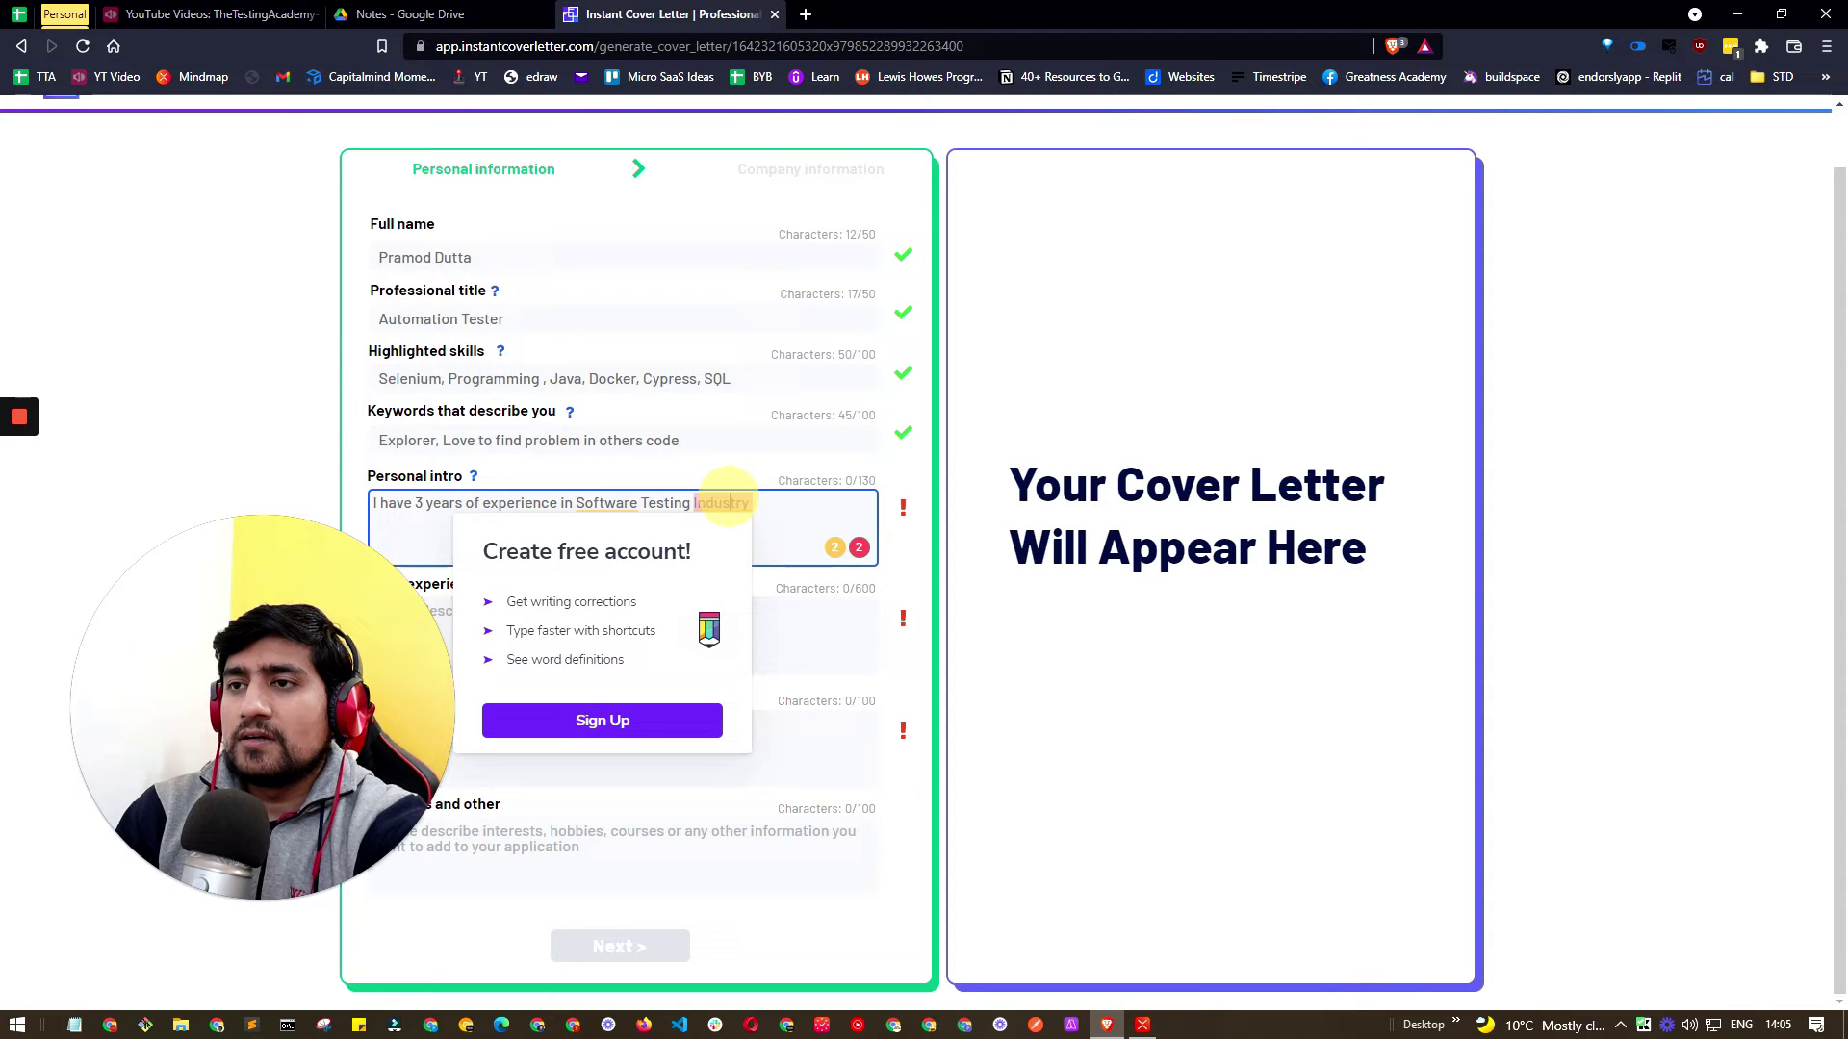
left_click(539, 441)
- Close the sign-up popup and fill in the work experience and education entries
left_click(230, 413)
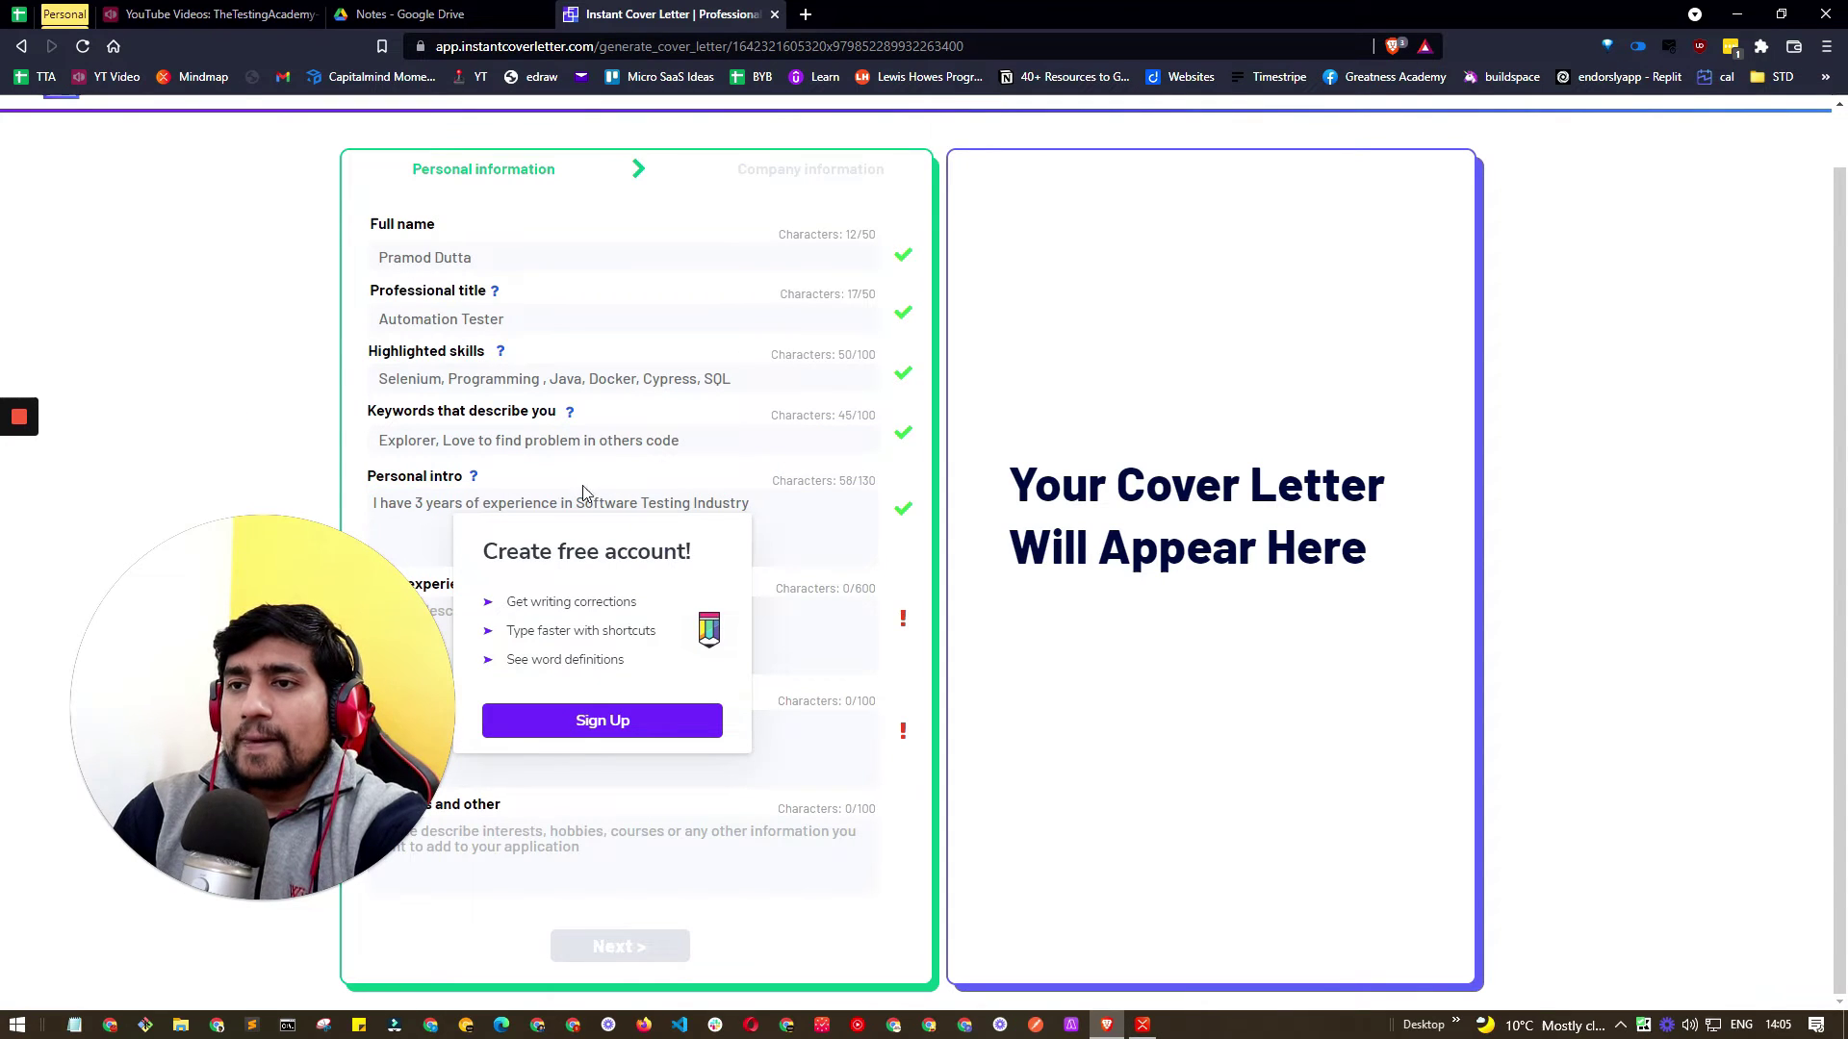
left_click(816, 515)
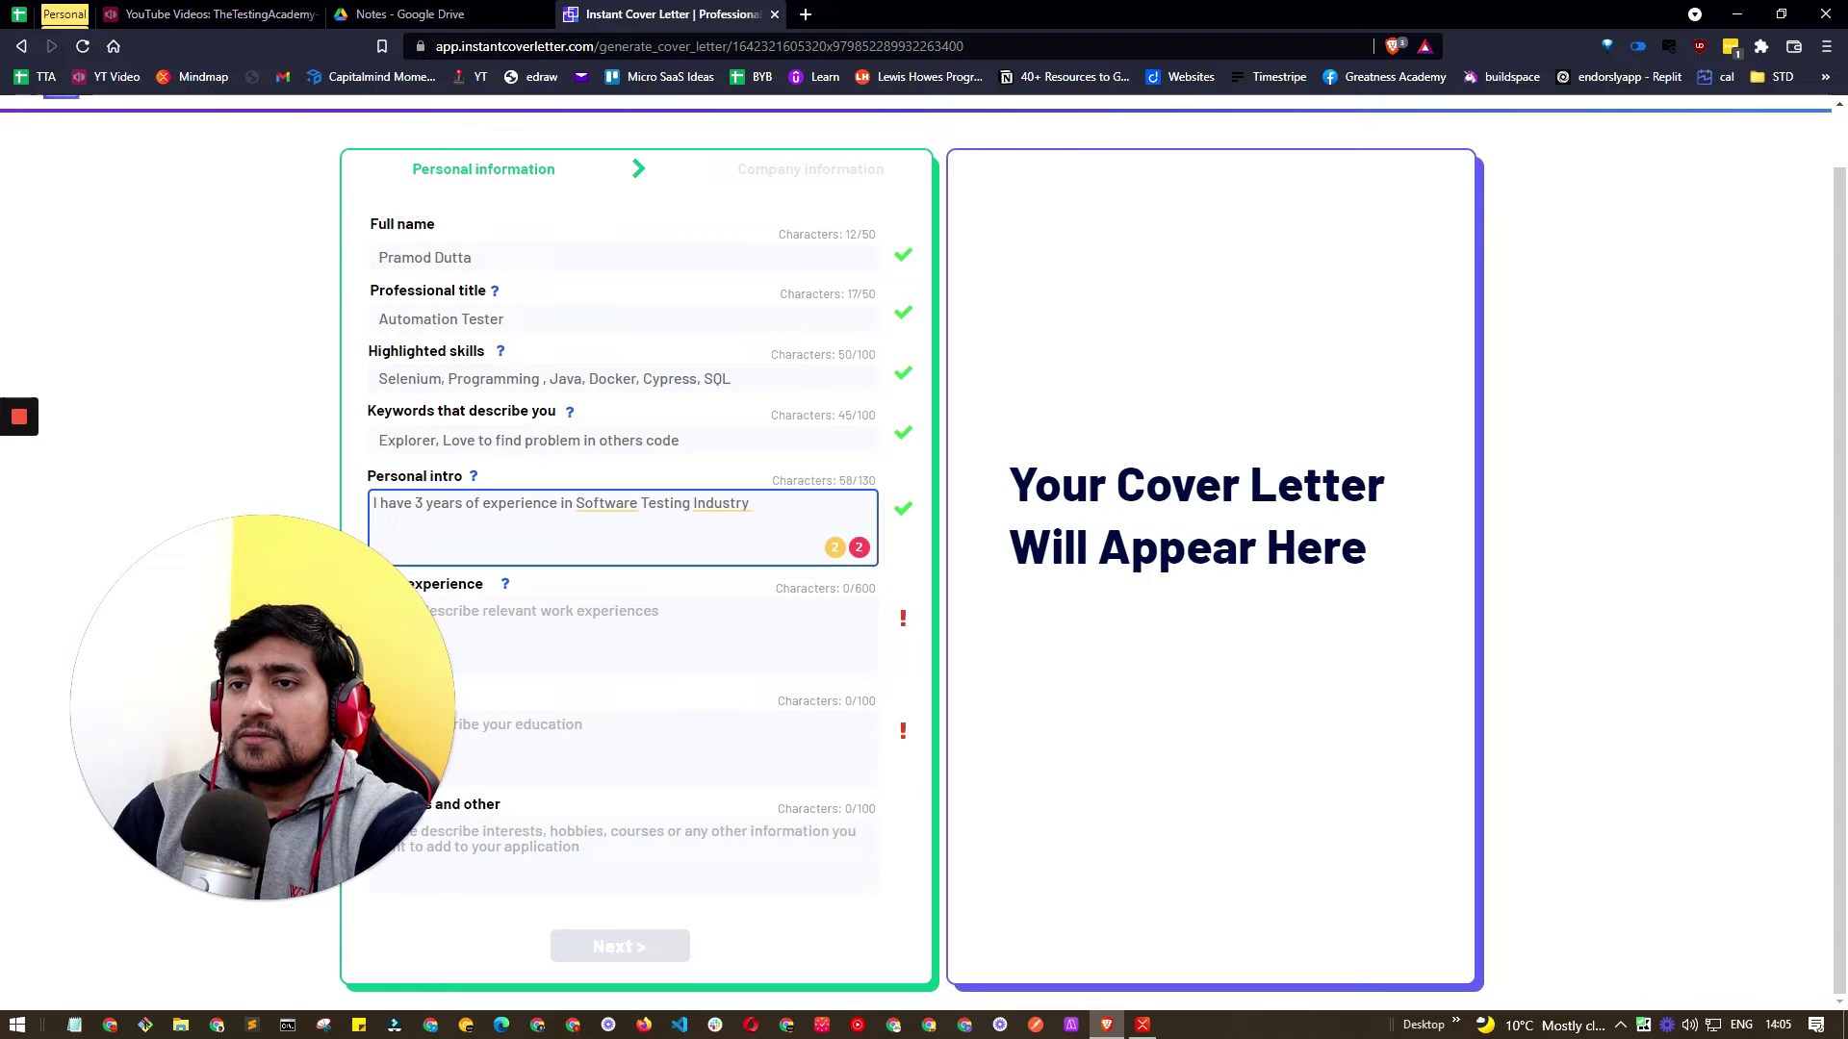
left_click(795, 654)
left_click(674, 749)
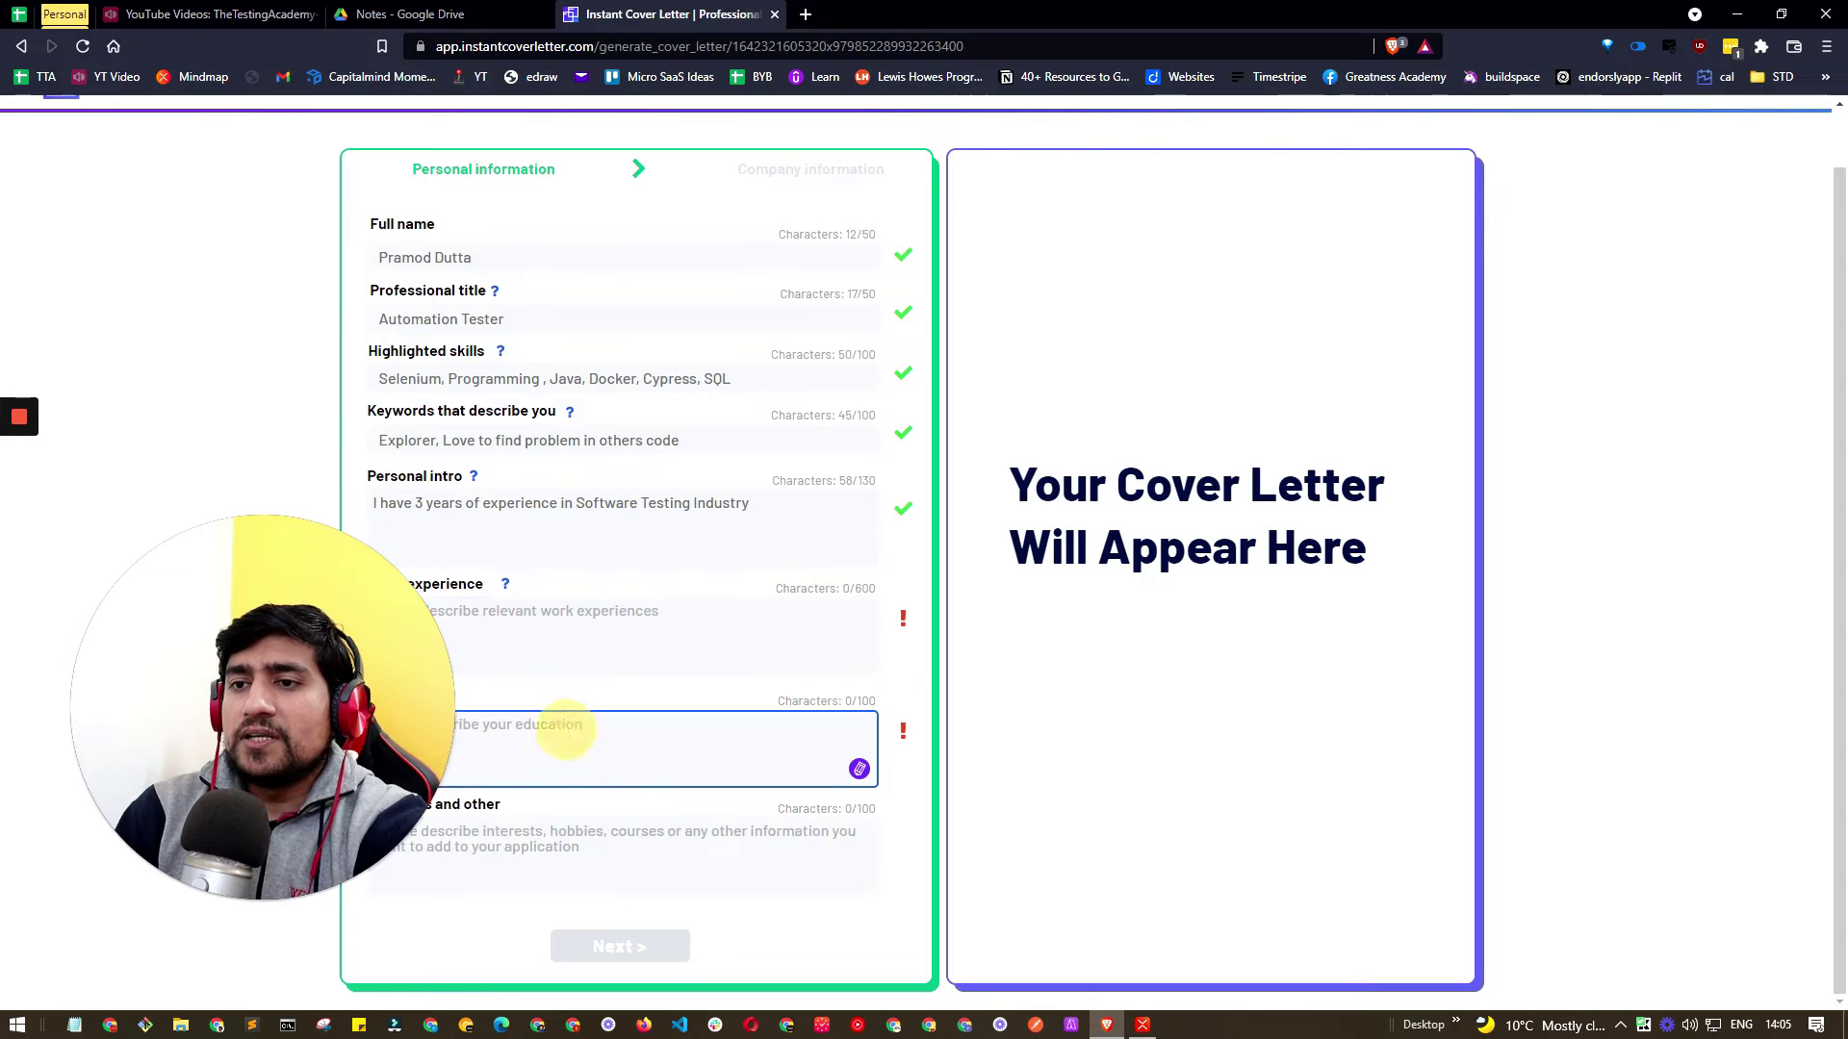
left_click(673, 862)
left_click(564, 630)
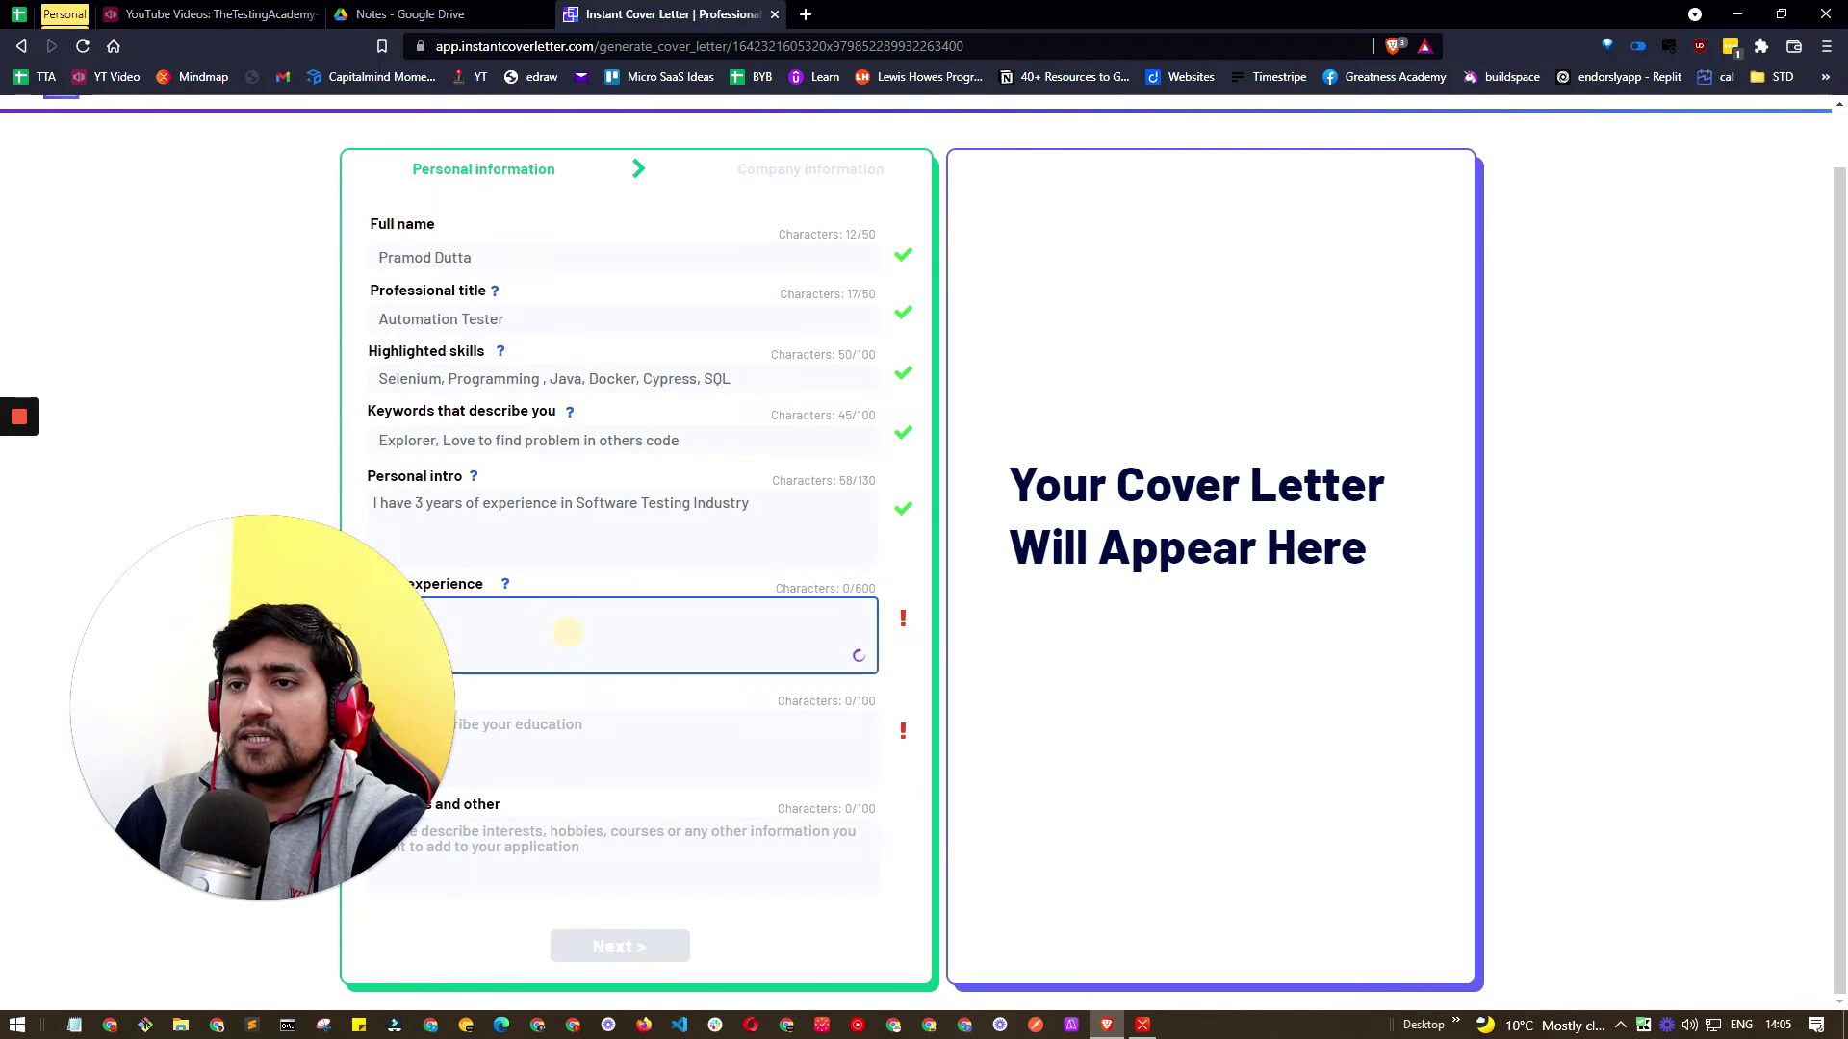
left_click(565, 747)
left_click(566, 861)
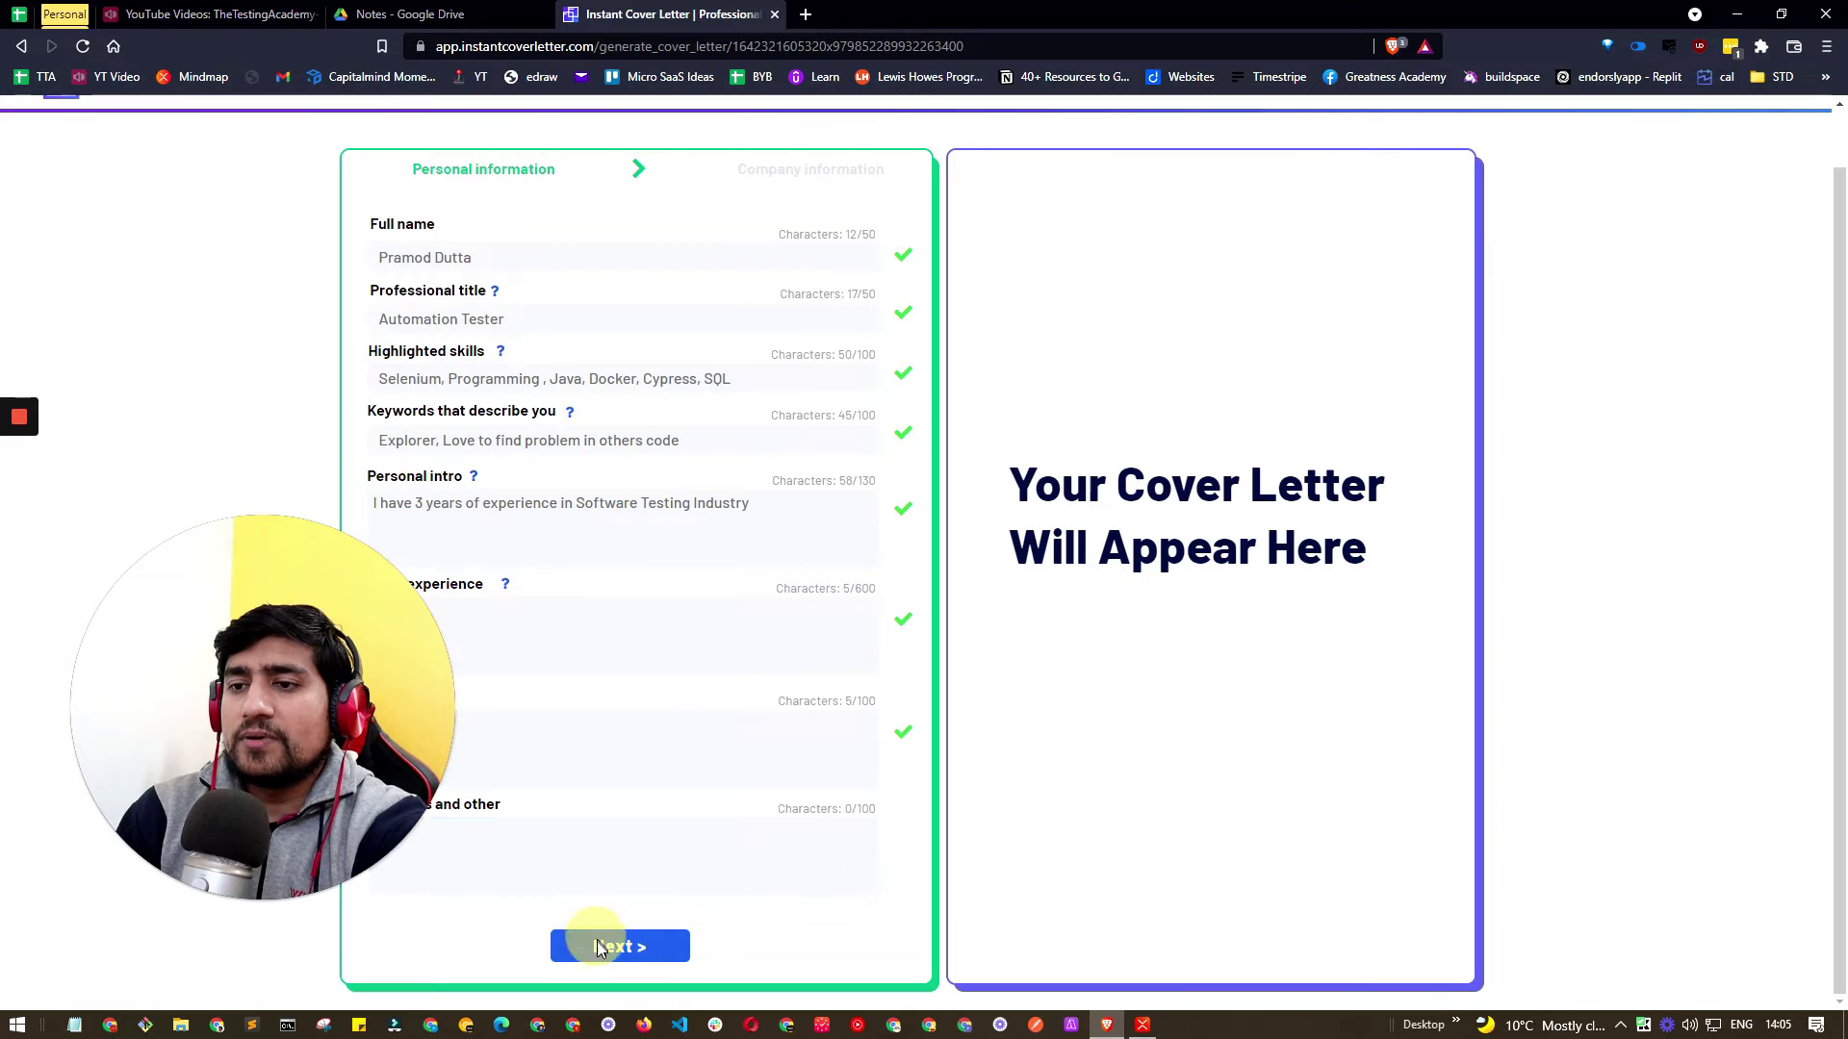
- Move to the company step and enter job position Automation Tester
left_click(587, 945)
left_click(430, 261)
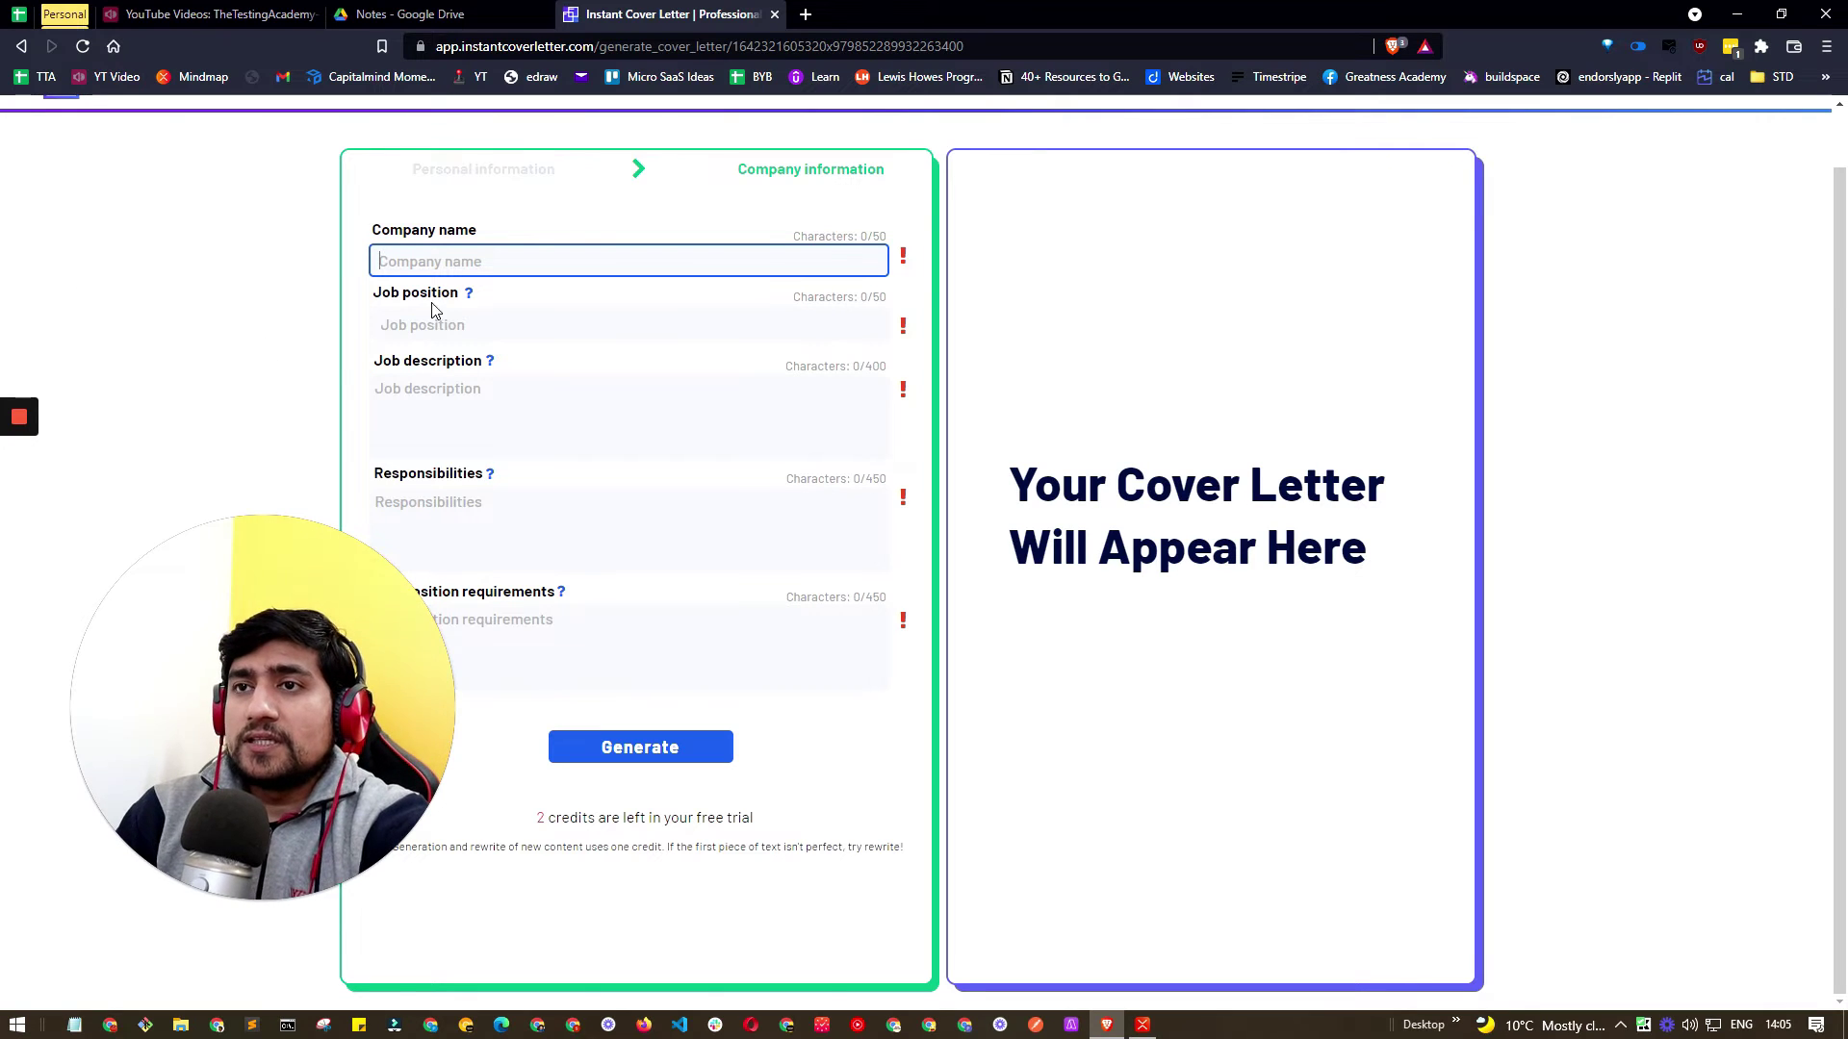
mouse_move(473, 298)
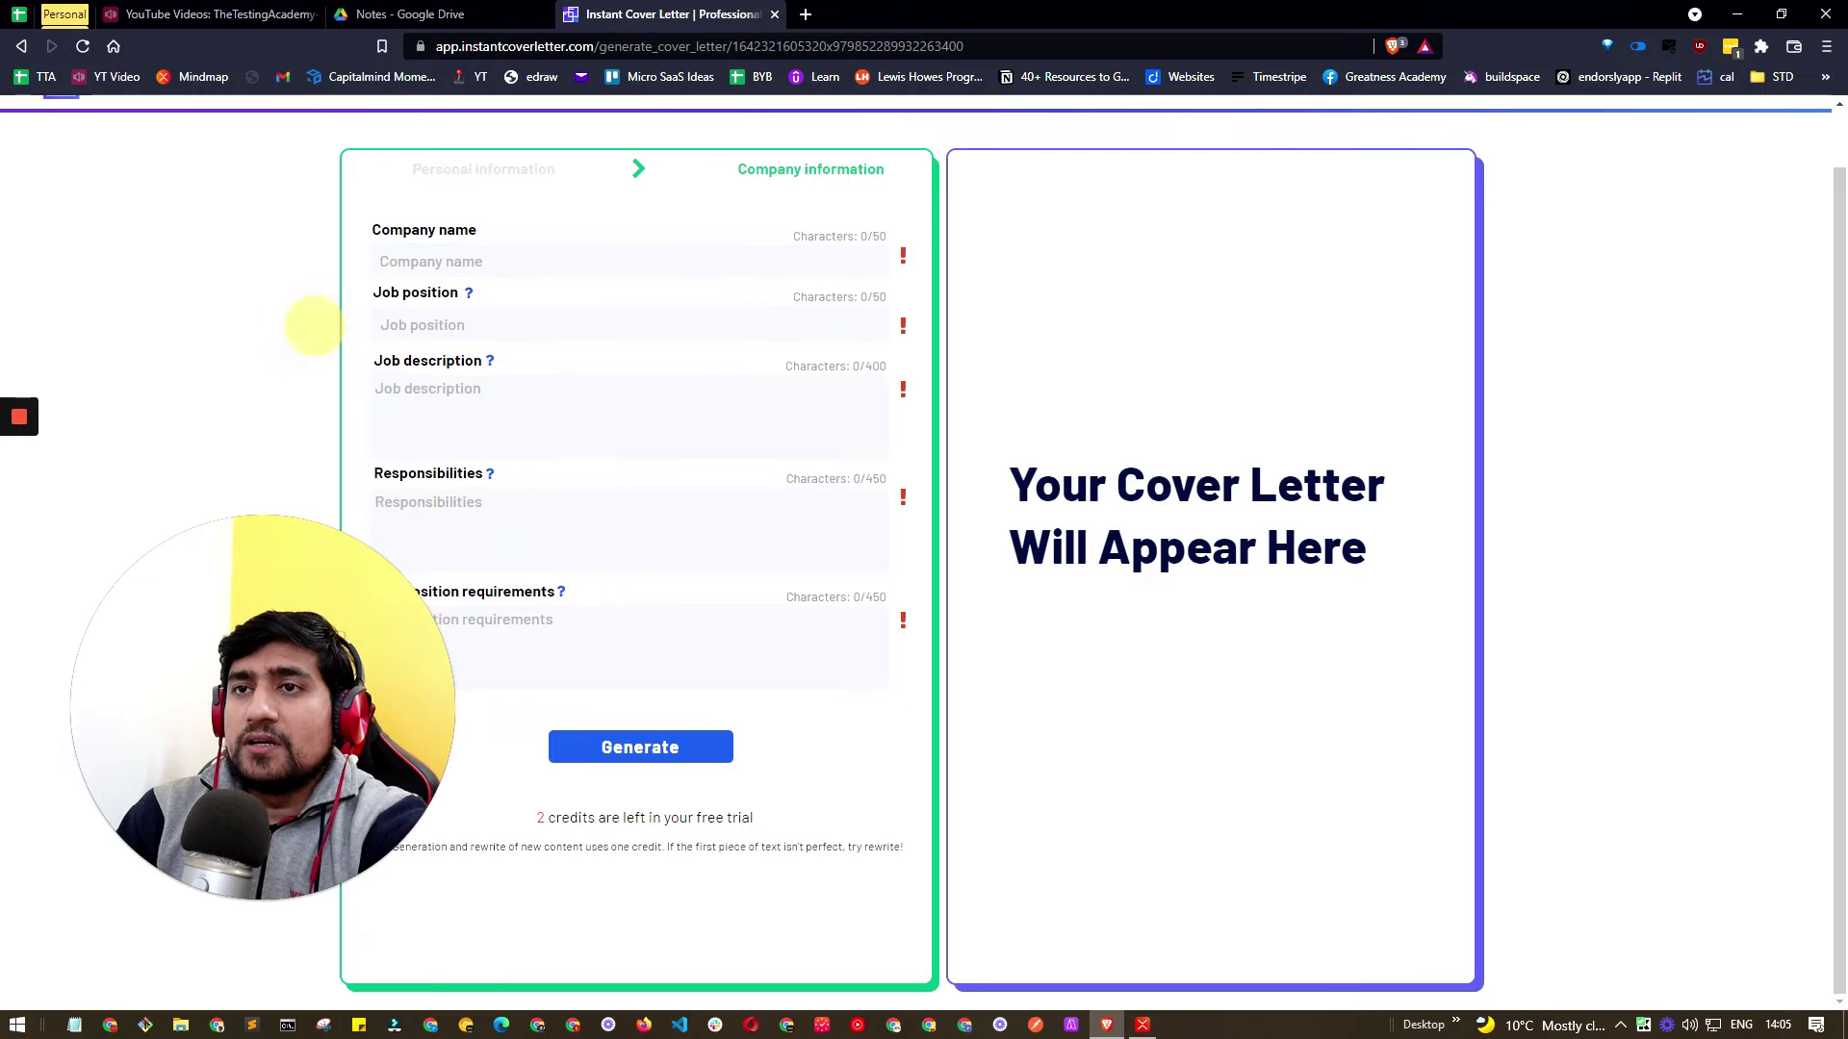
left_click(385, 324)
type("Automa")
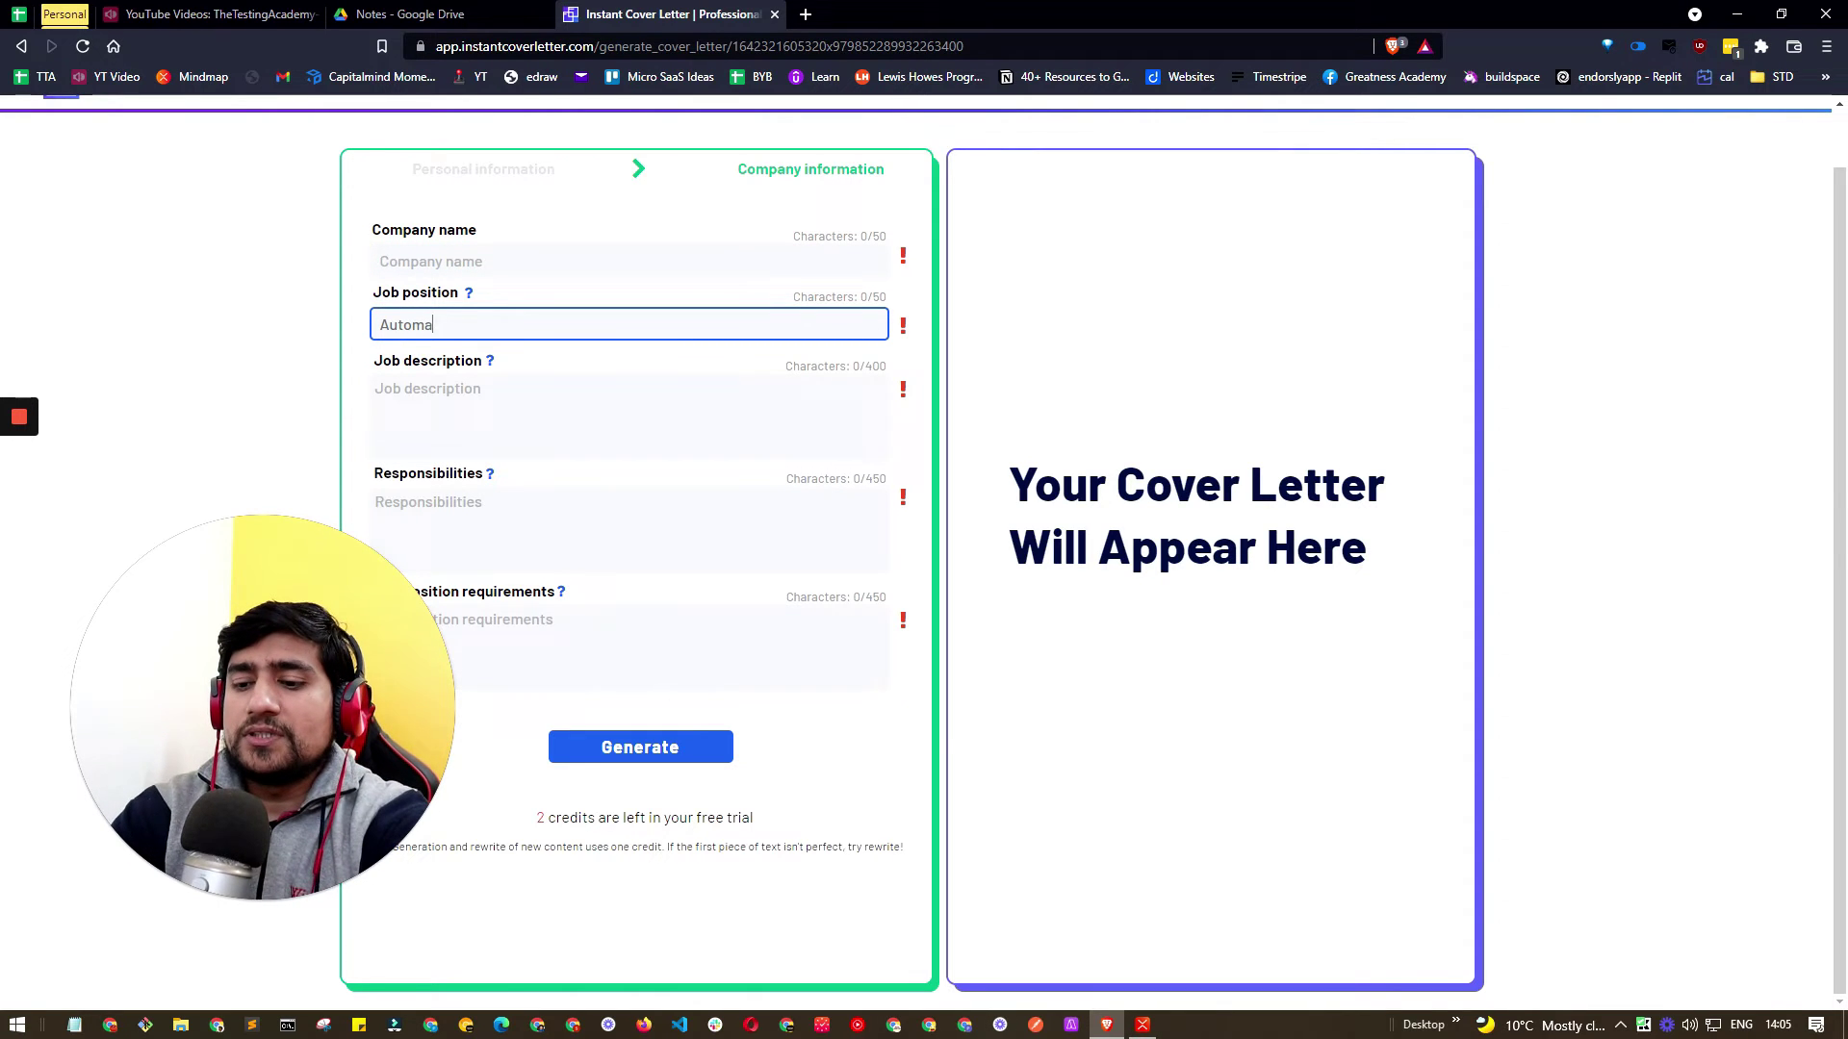
type("tion Tester")
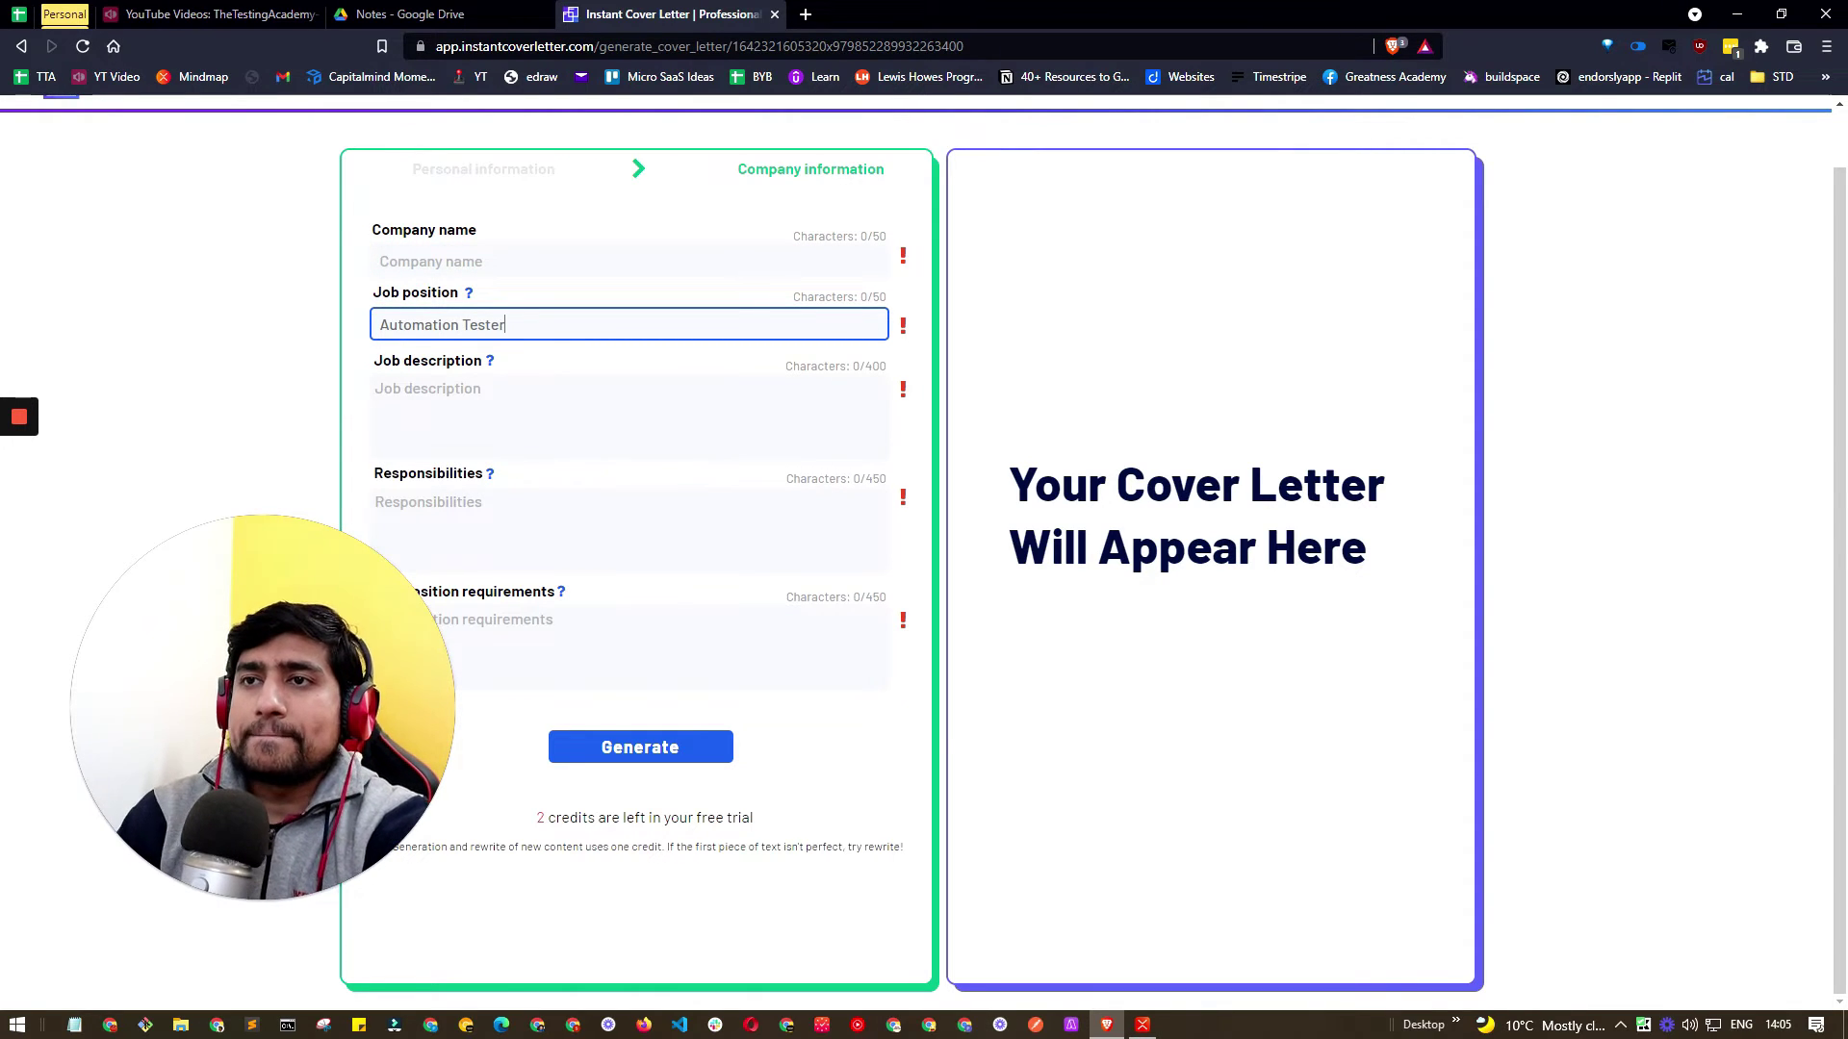
- Type placeholder text into the job description field, fixing the typos
left_click(433, 392)
mouse_move(493, 364)
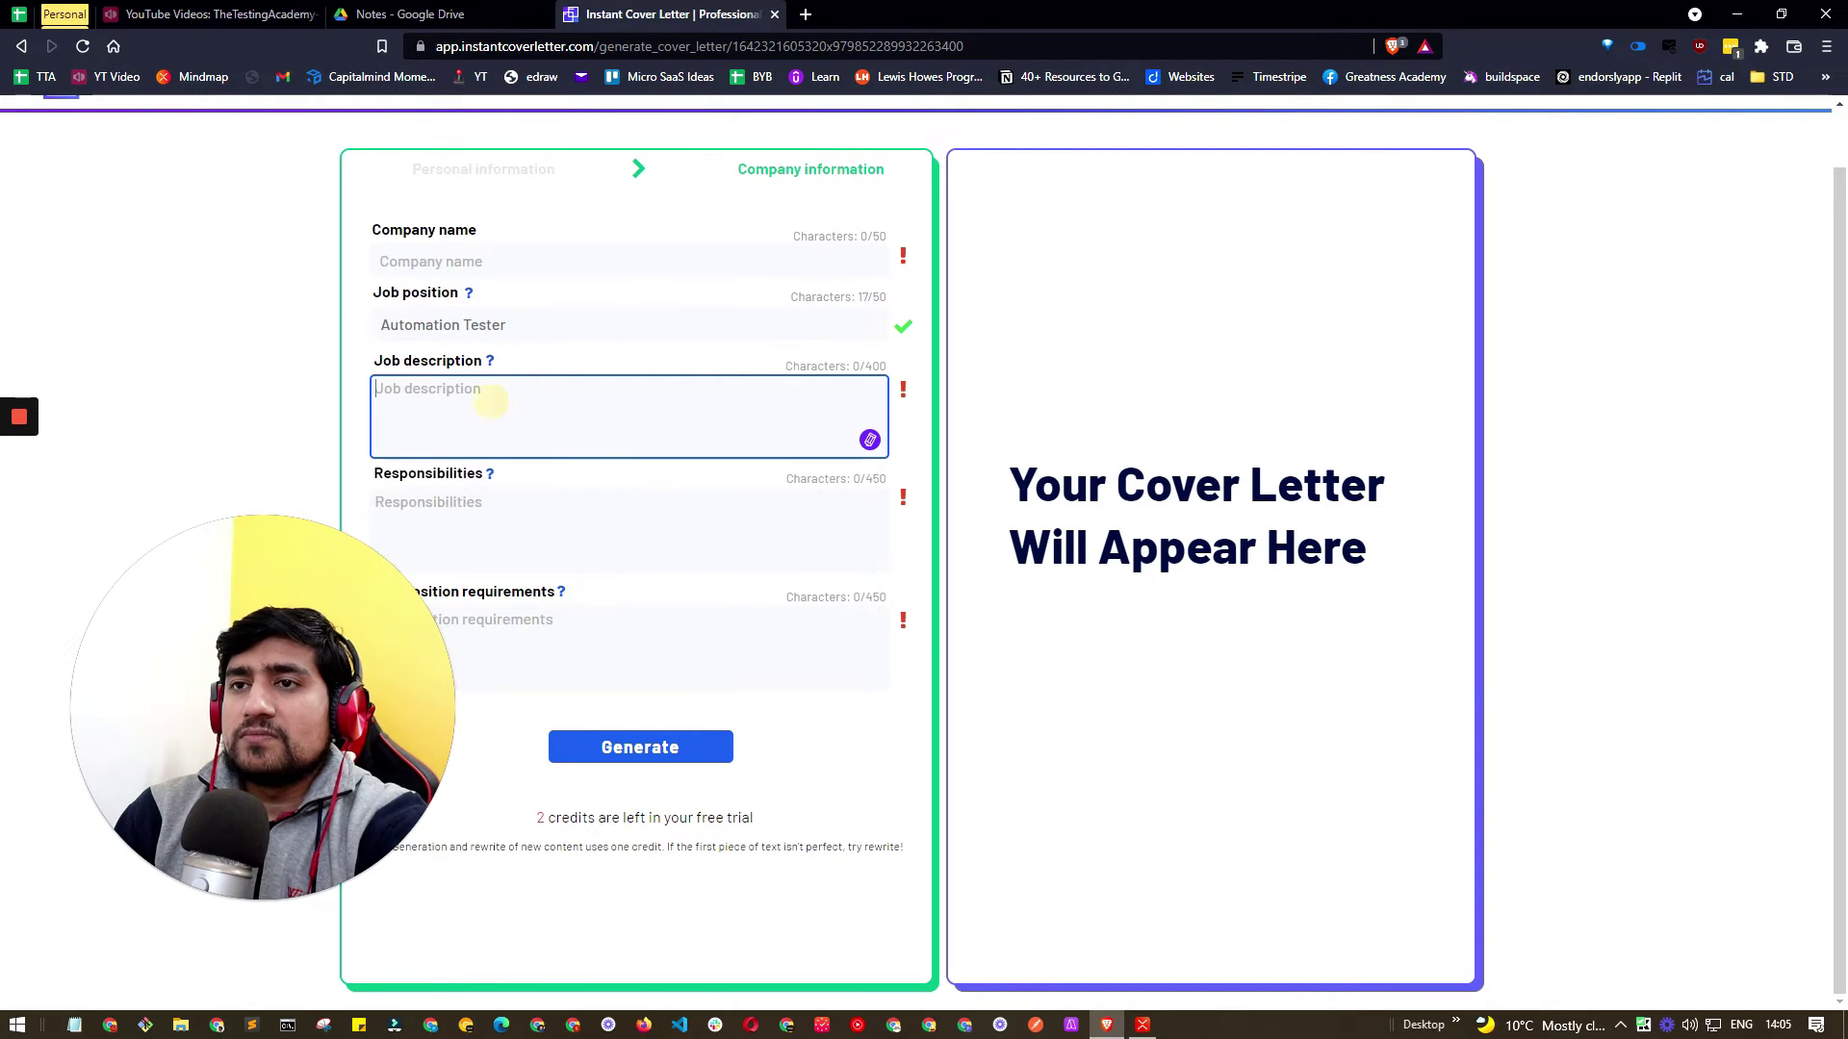
type("Job FD")
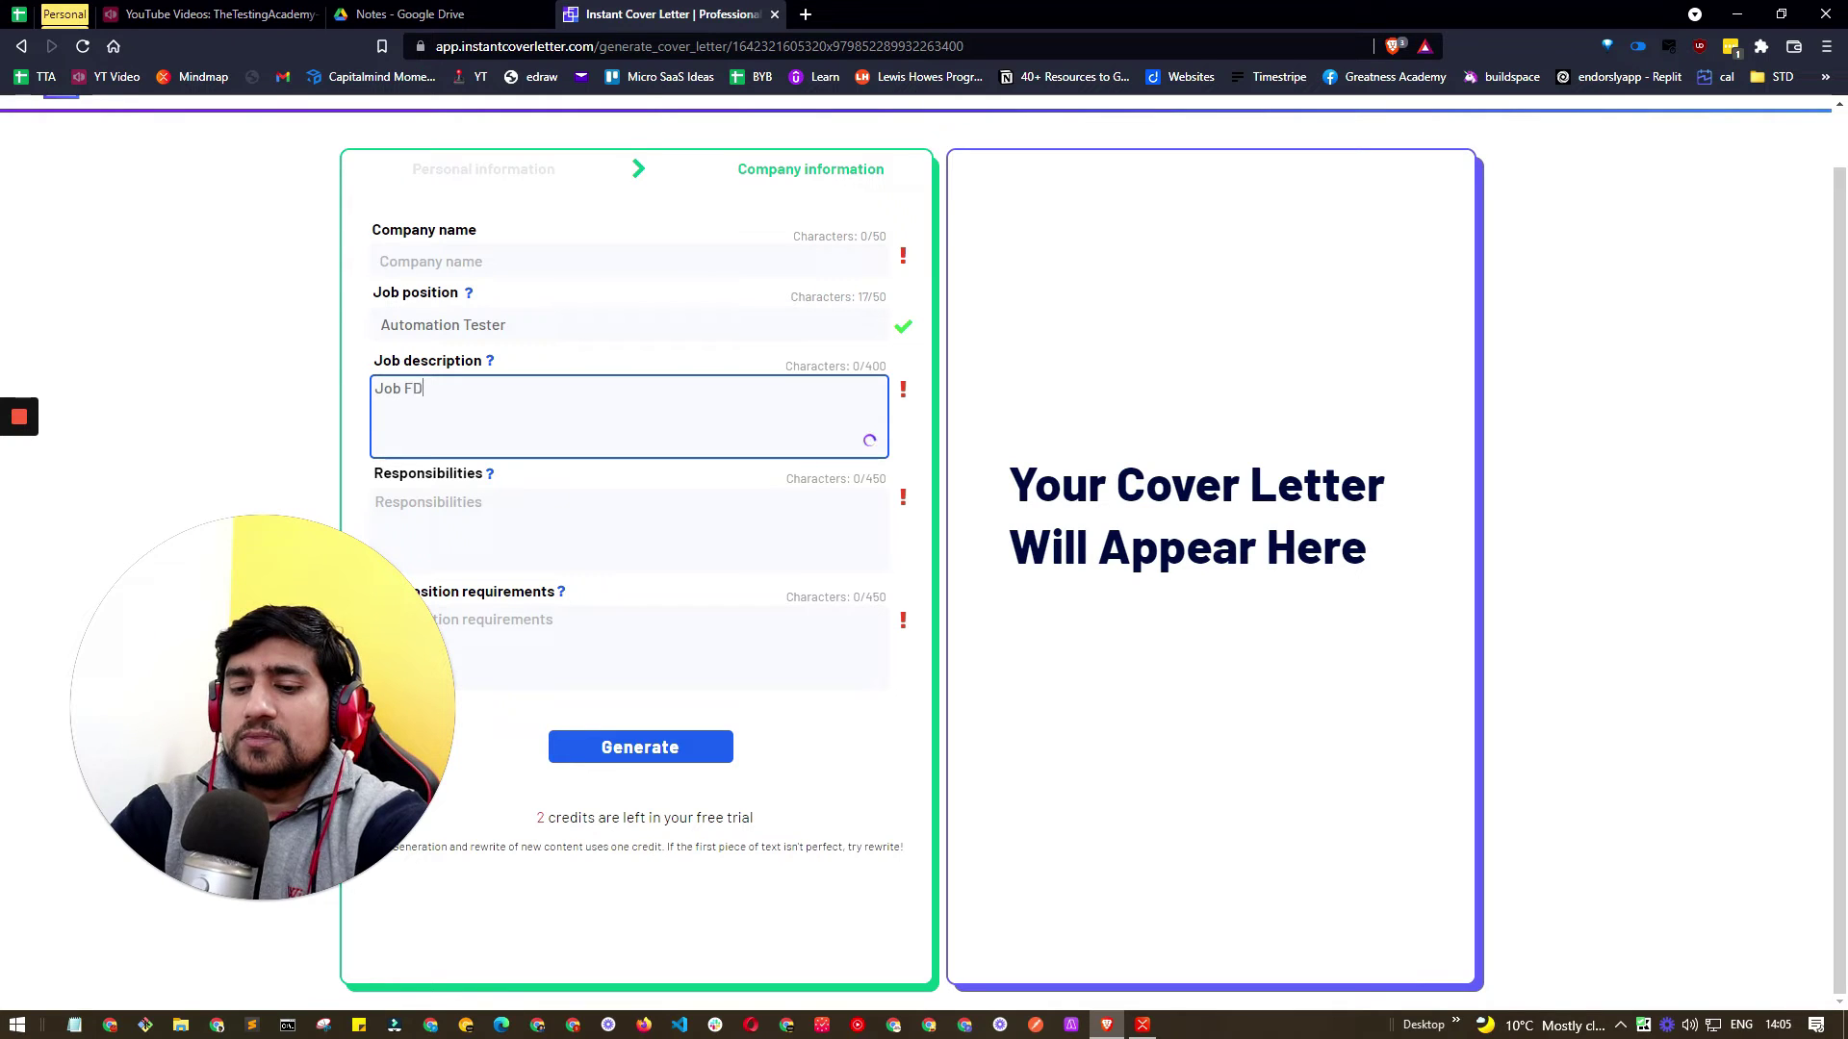
key("BackSpace")
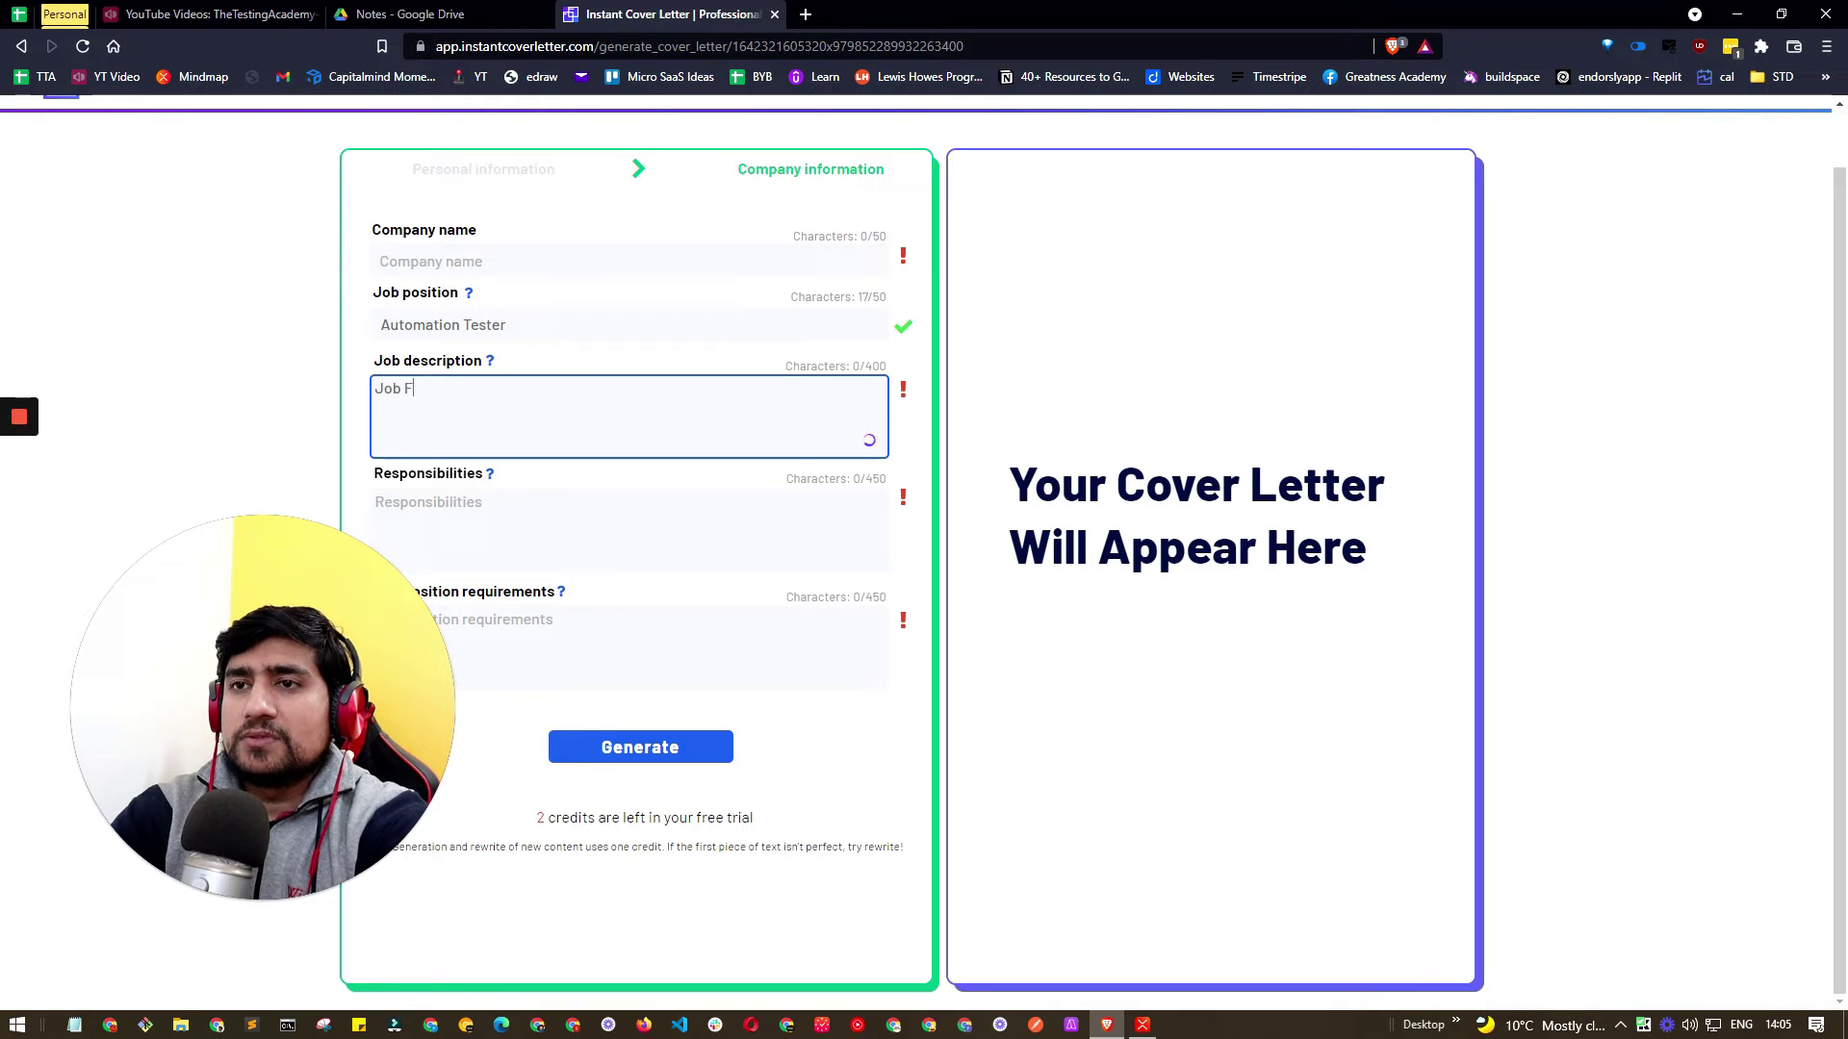
type("ES")
key("BackSpace")
key("BackSpace")
key("BackSpace")
type("dESCRIPTION")
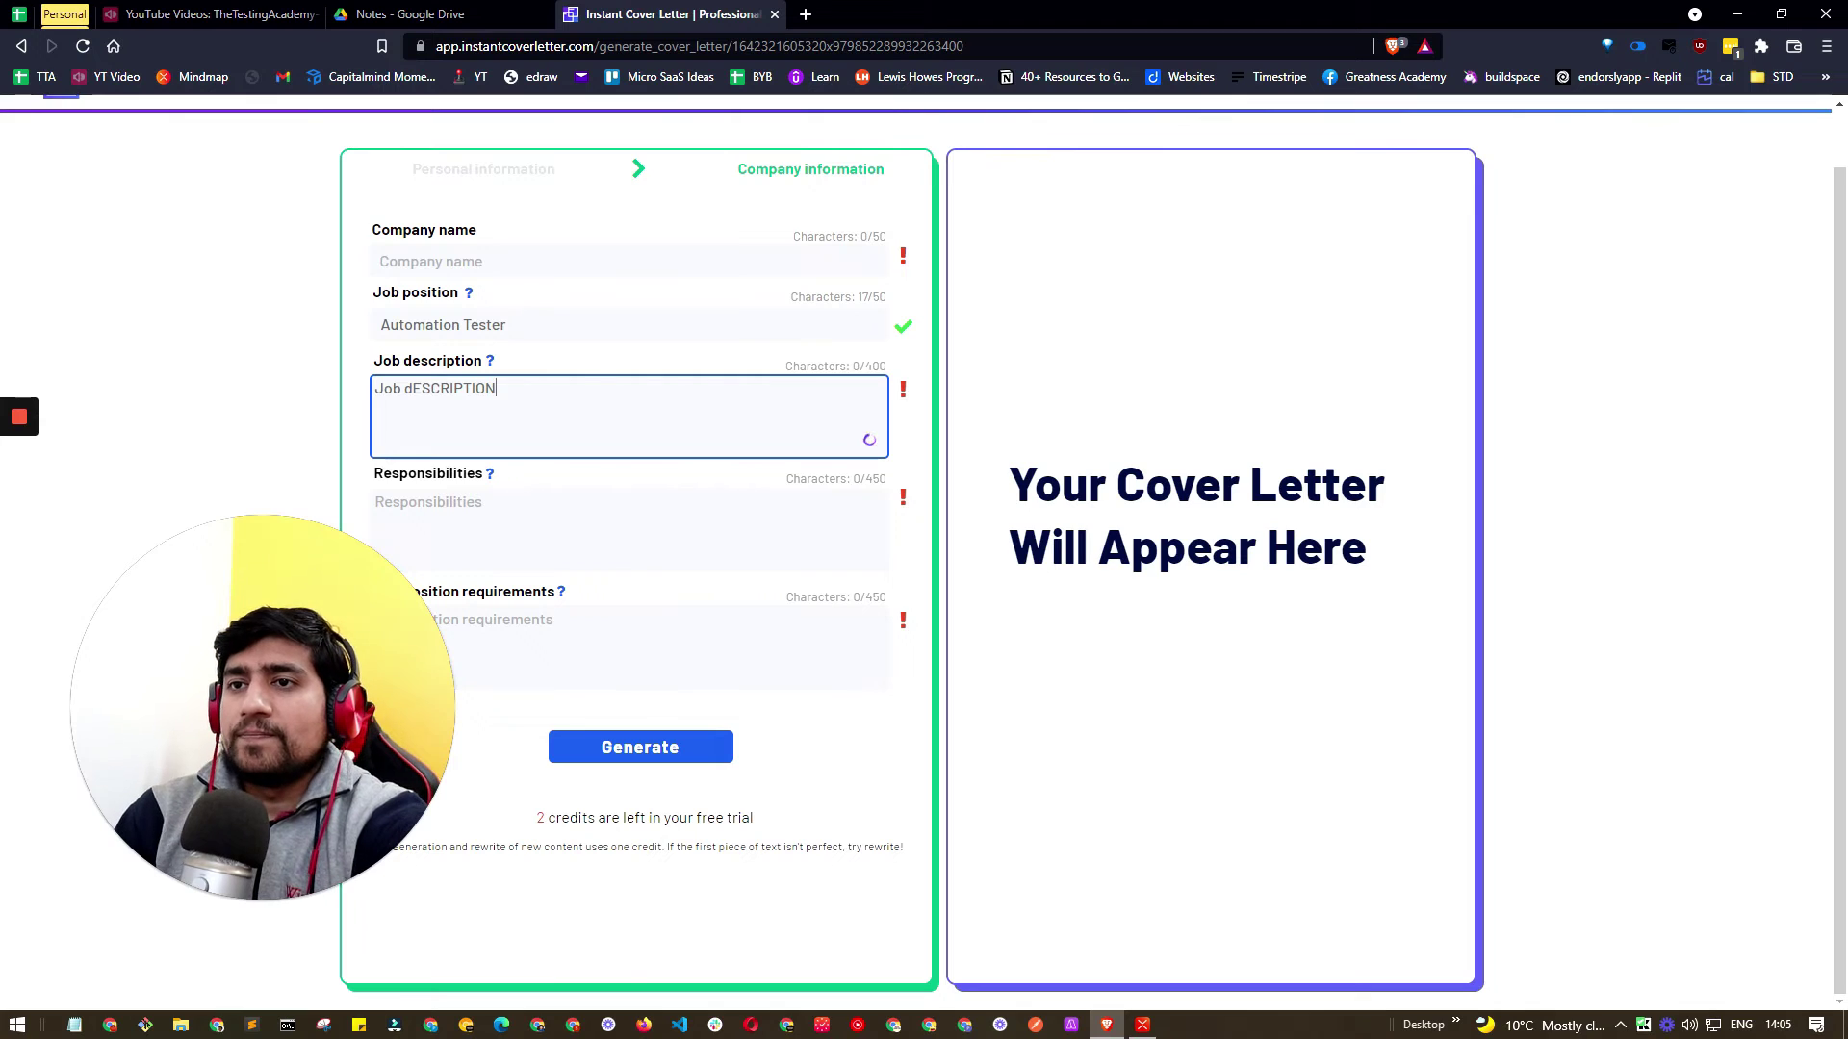
- List responsibilities '- Test Design' and '- Testing Reporting', deleting the misspelled bUG
left_click(384, 501)
type("-")
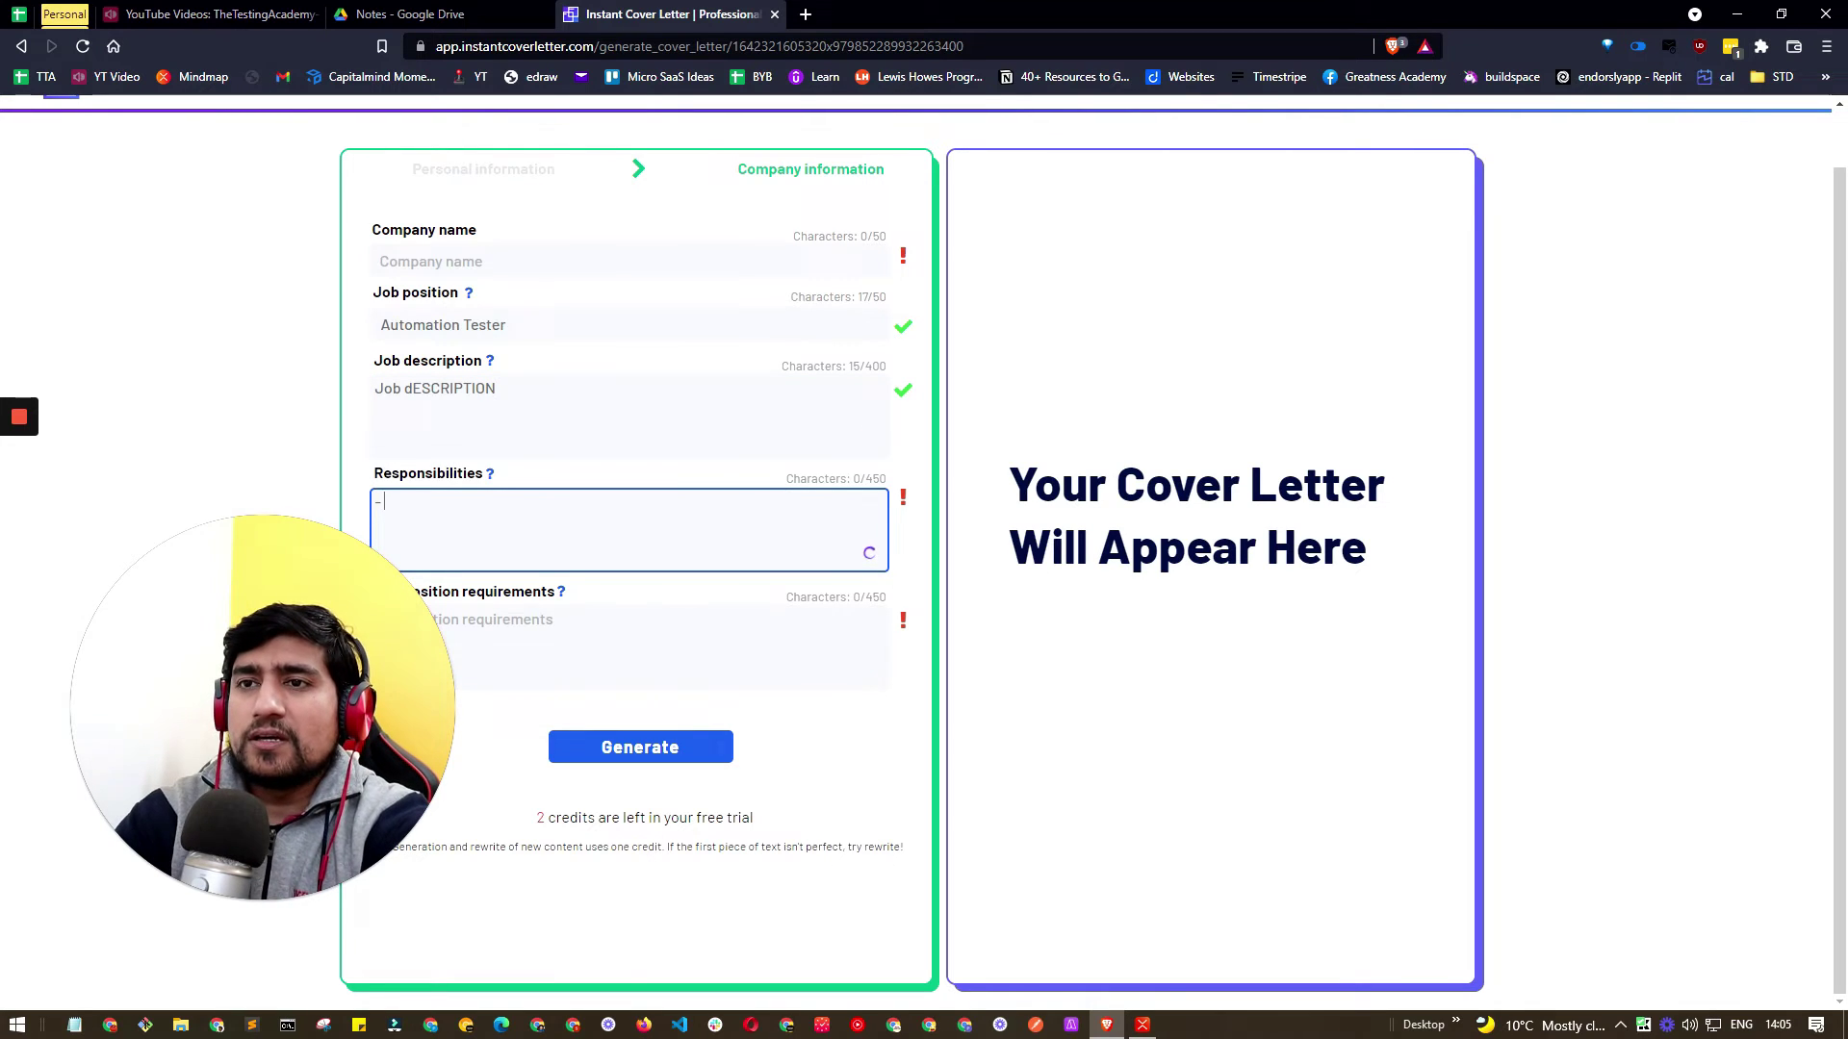
type(" Test De")
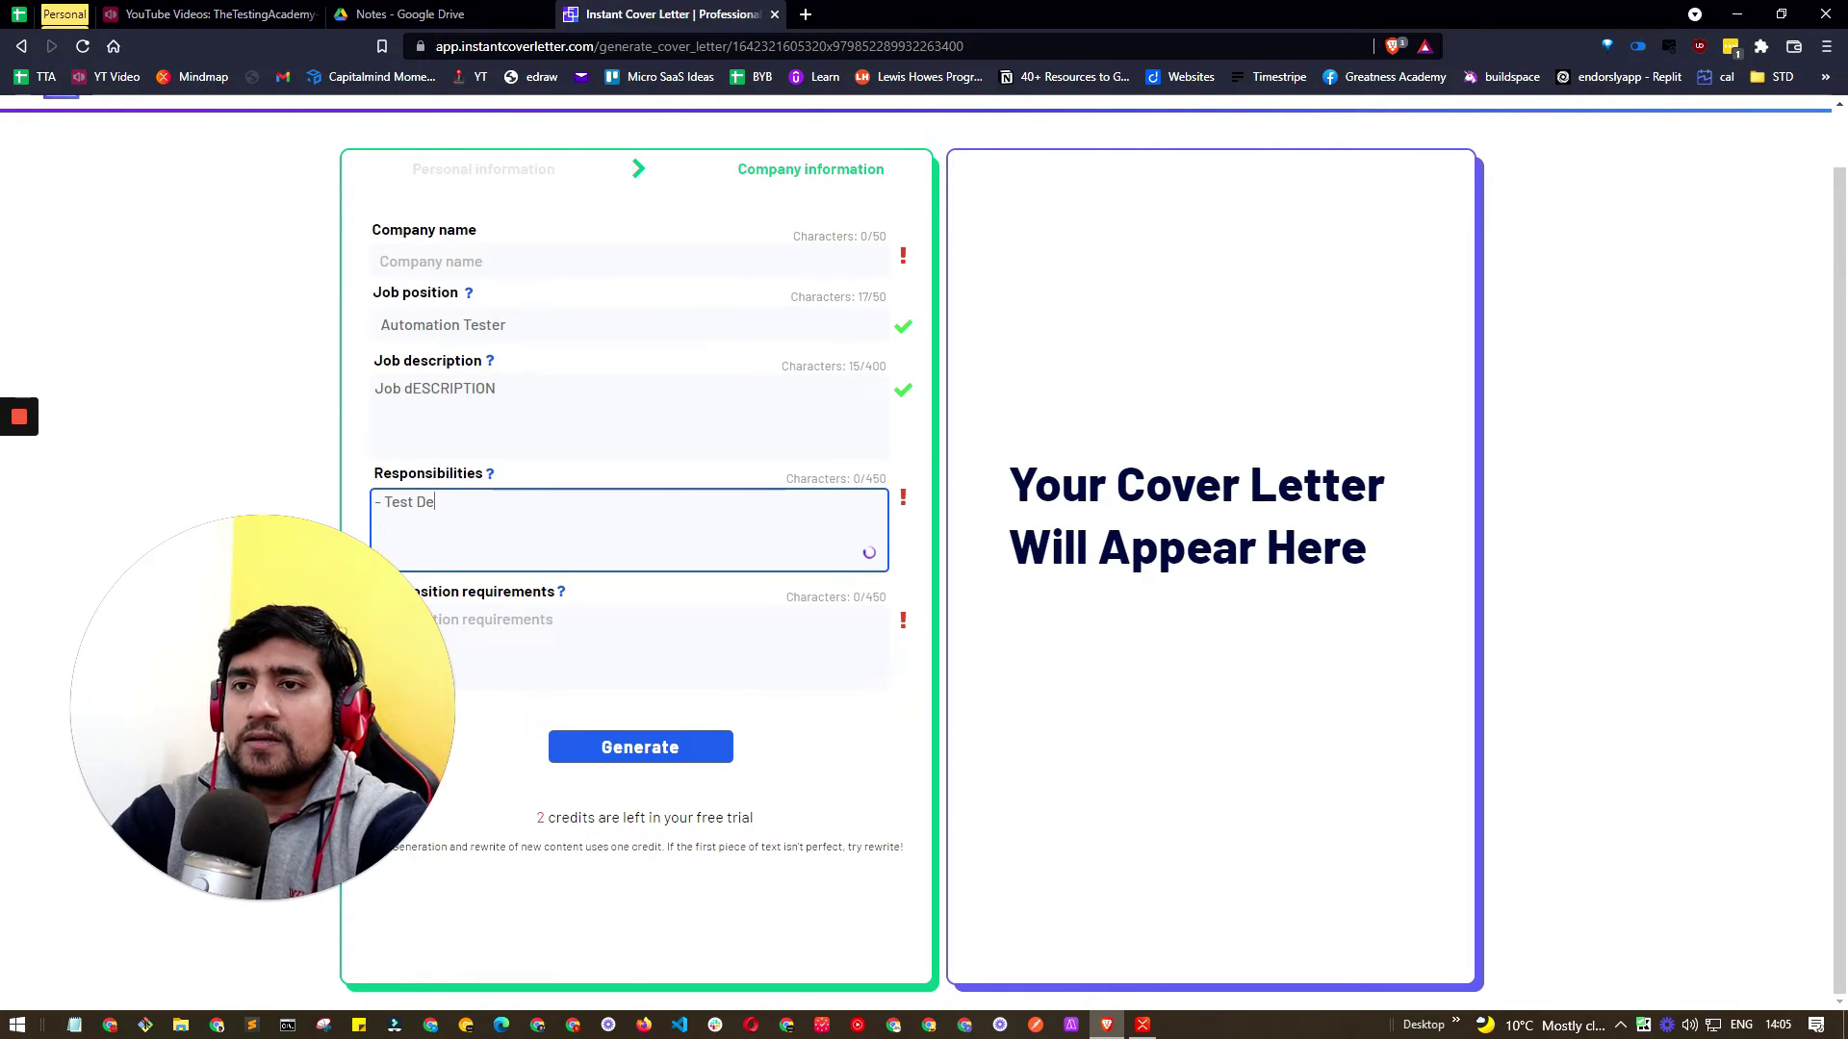
type("sign")
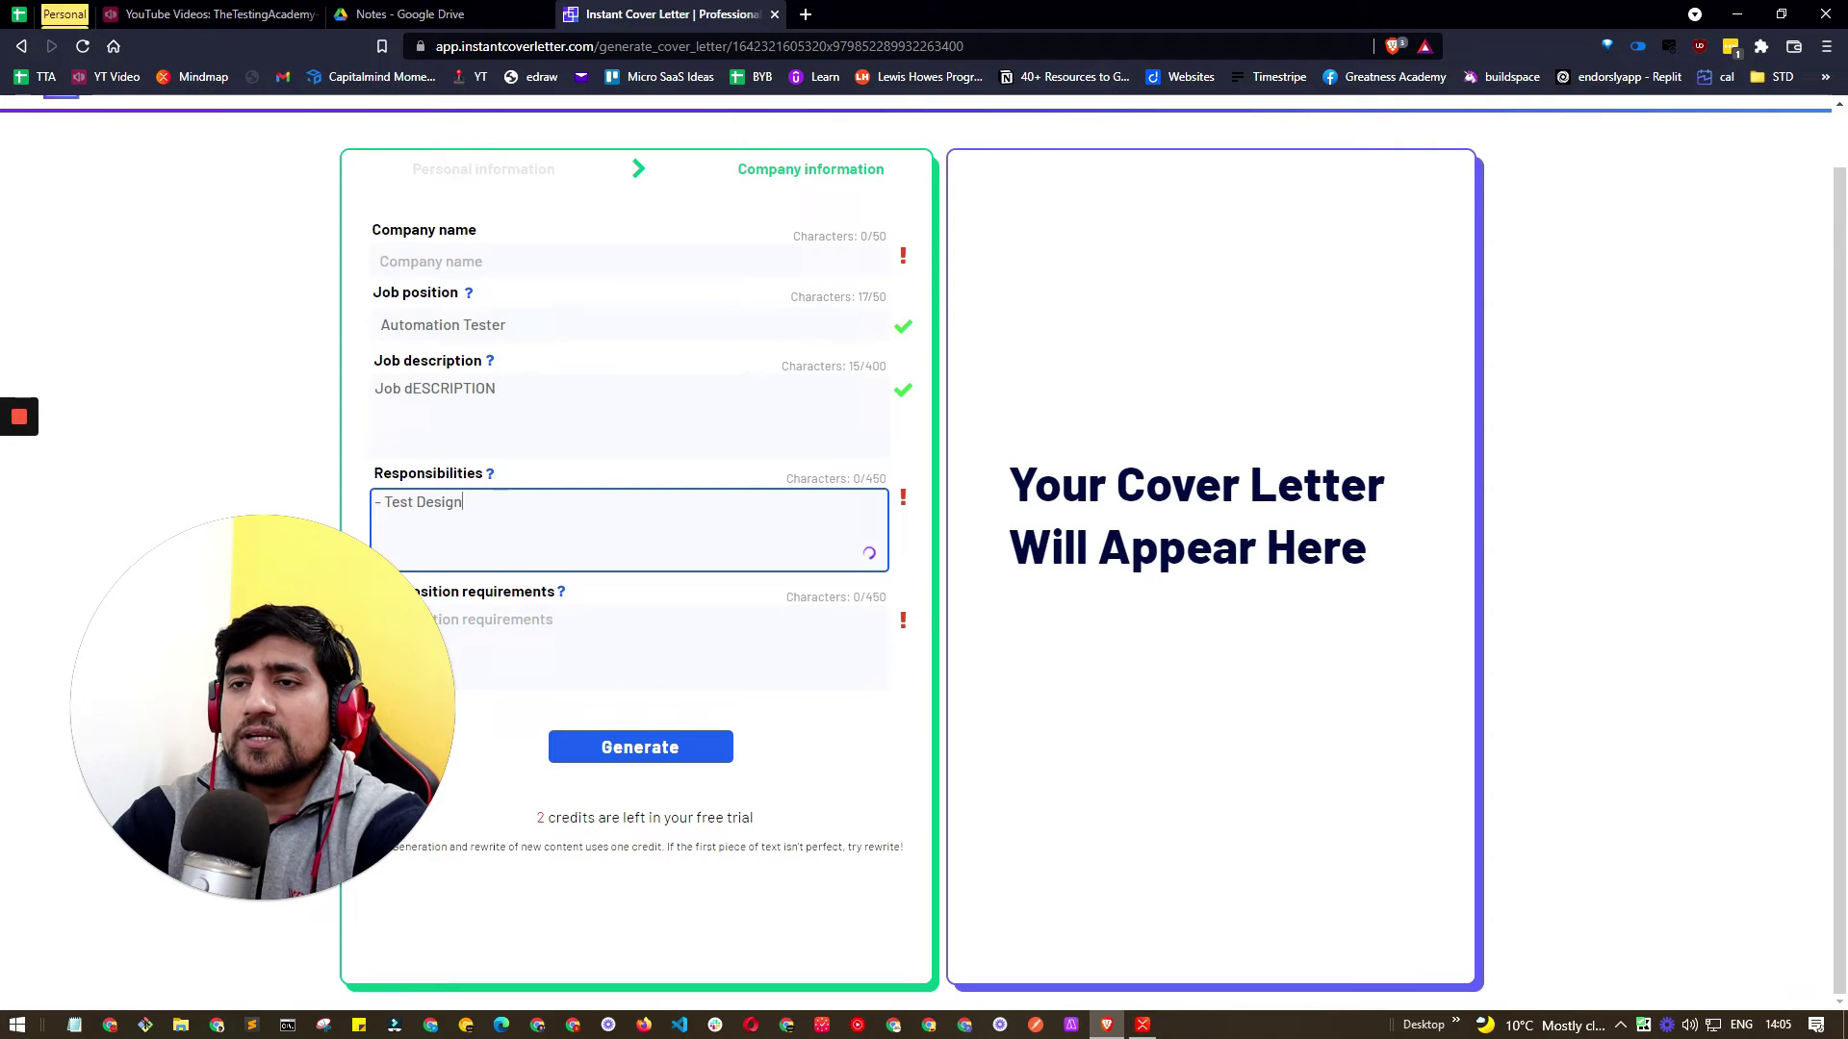
key("Return")
type("- Testing ")
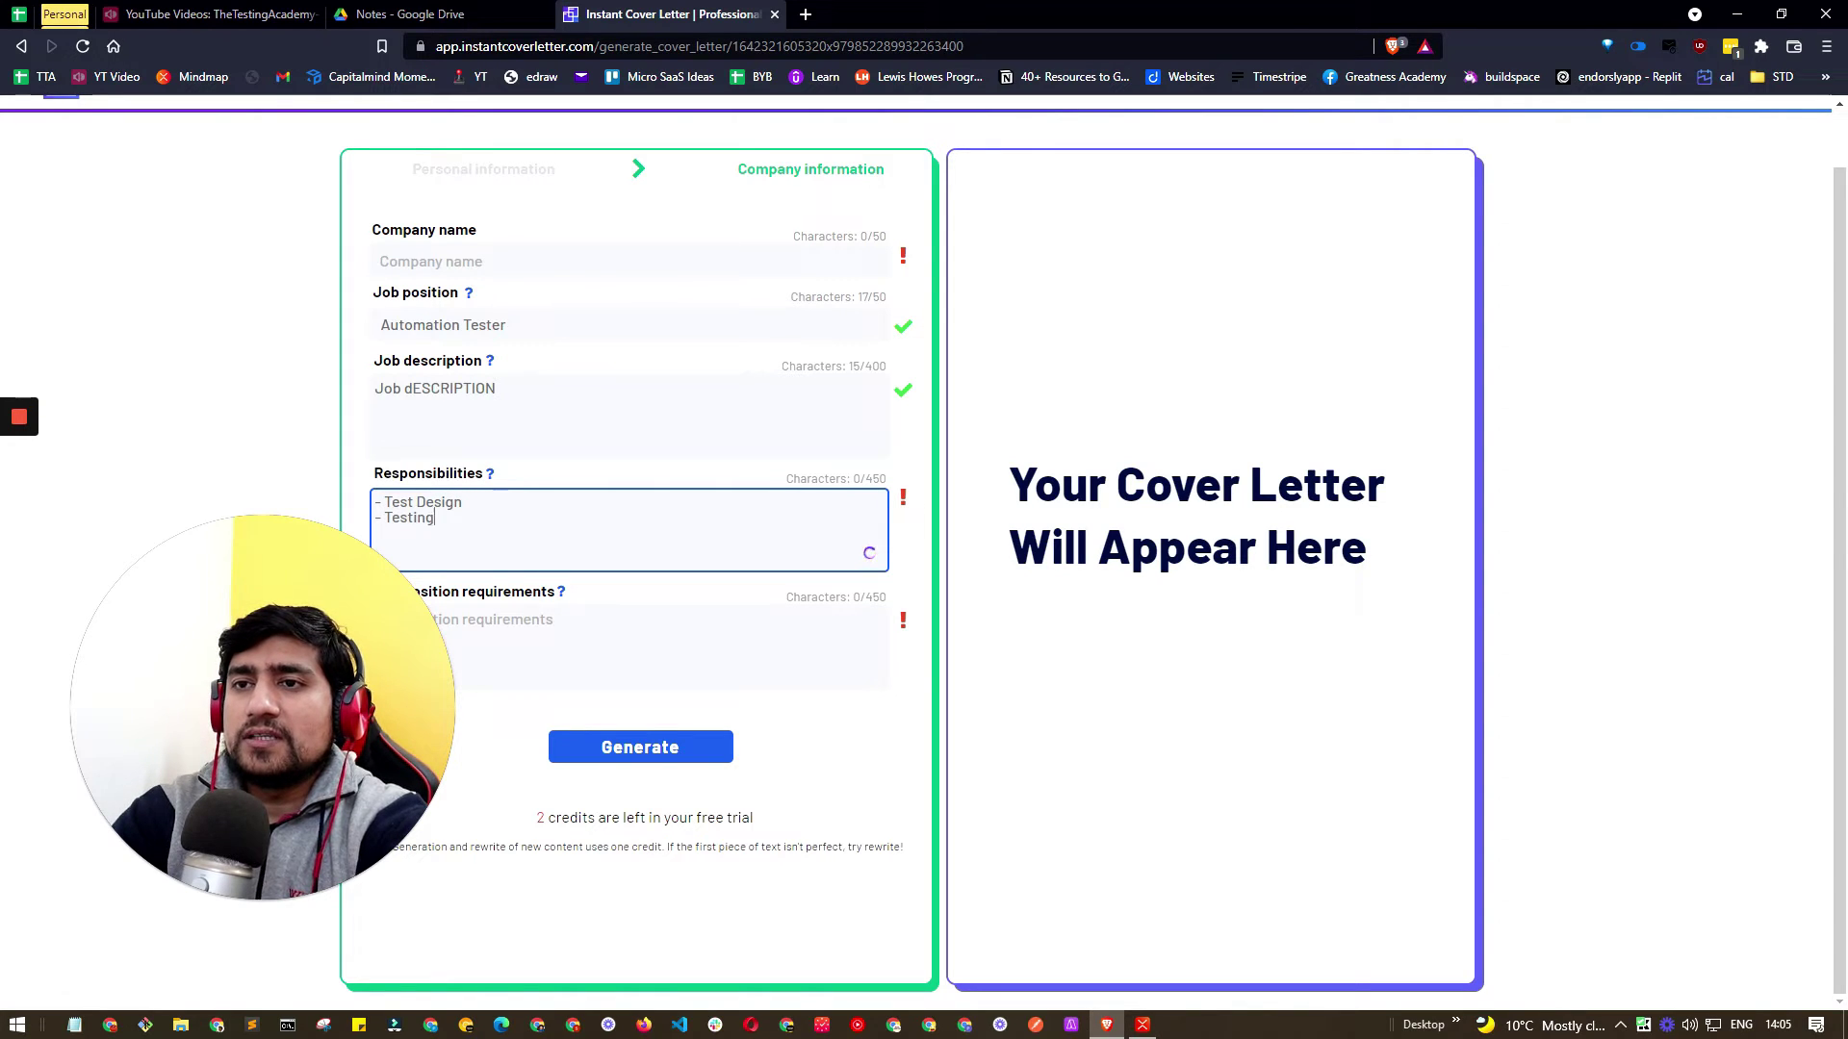
type("Reporting bUG")
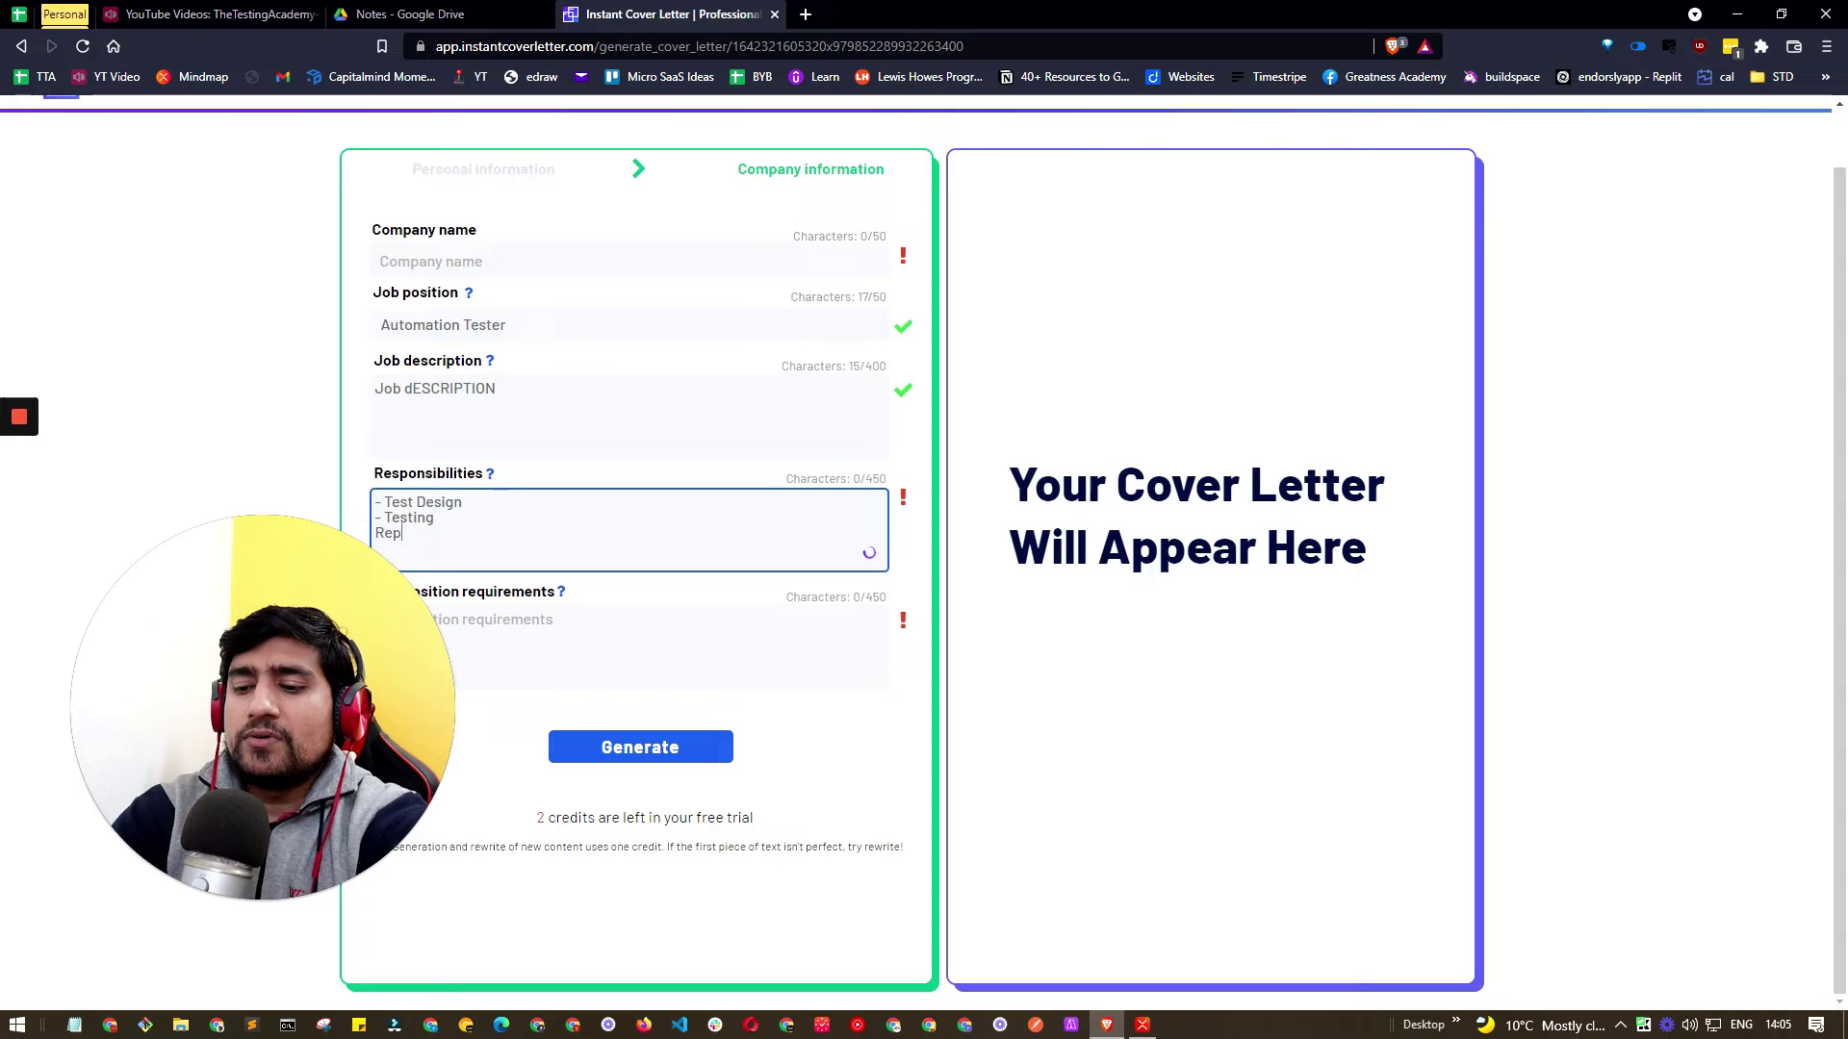
key("BackSpace")
key("BackSpace")
key("BackSpace")
key("BackSpace")
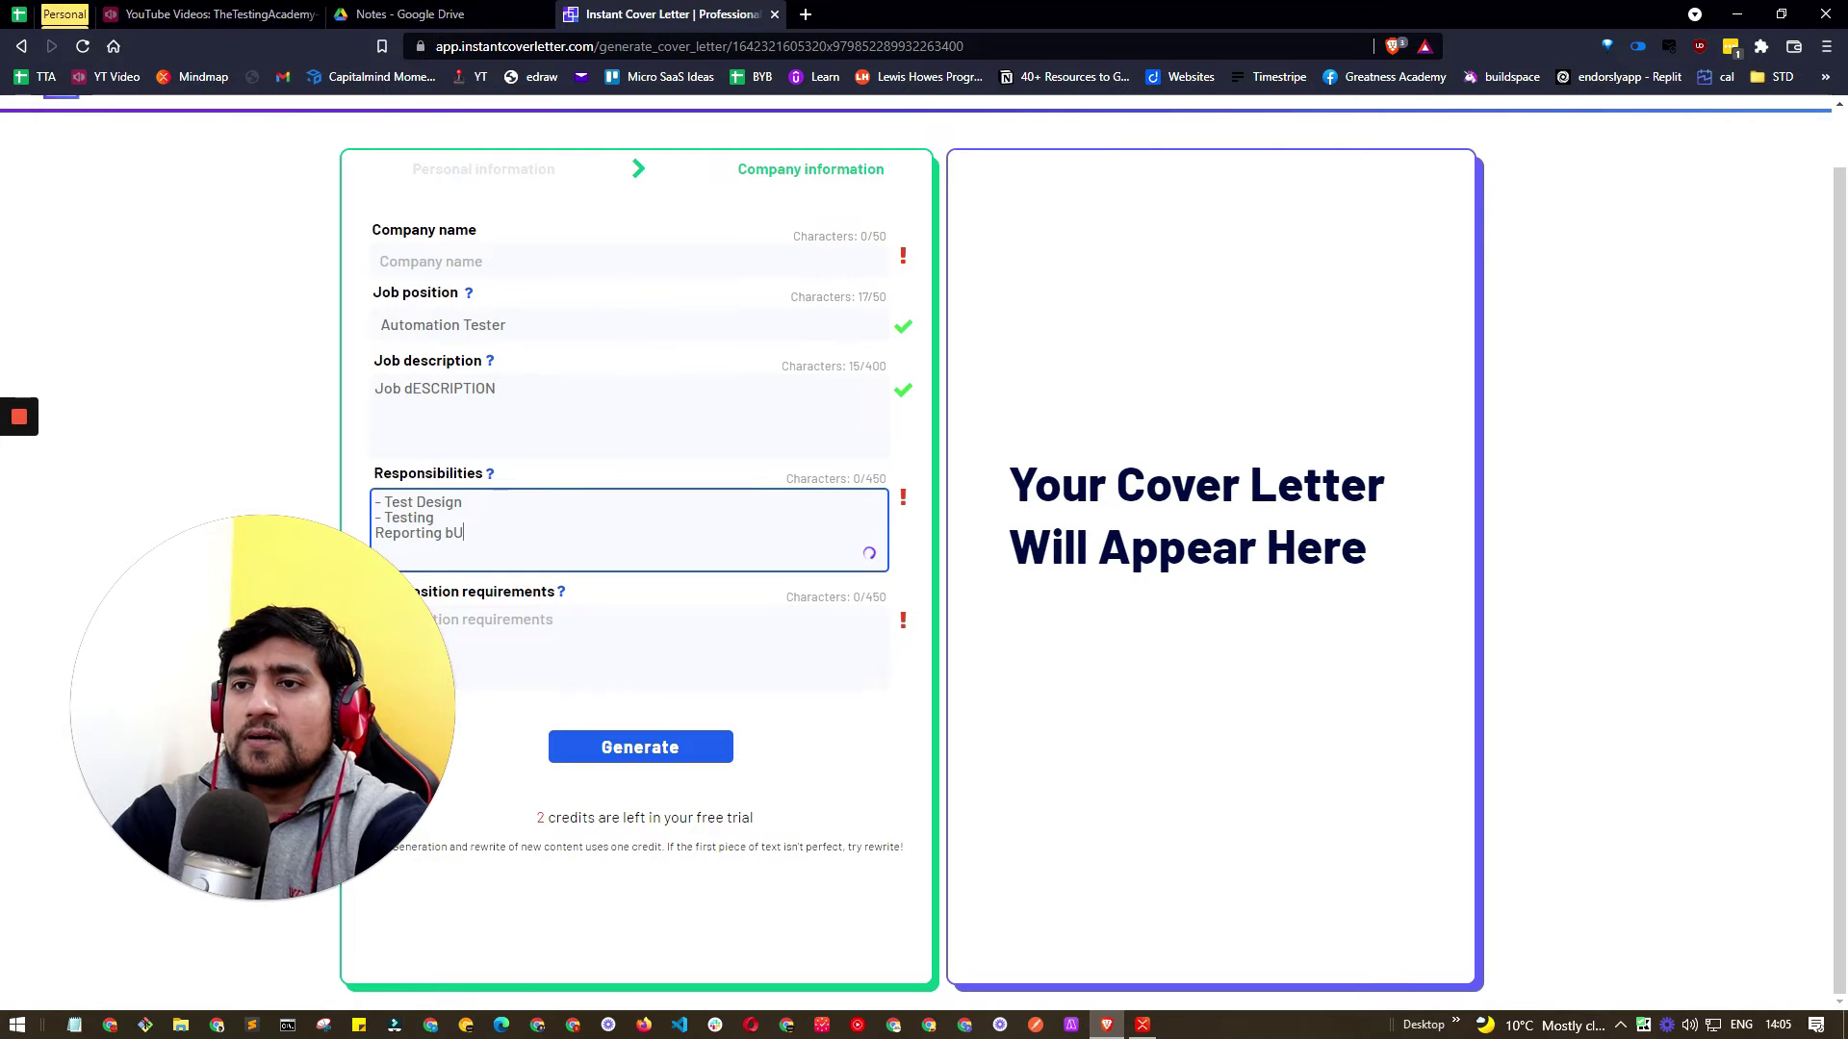
- Finish the last responsibility as 'Reporting Bugs' and generate the Automation Tester letter
type("Bugs")
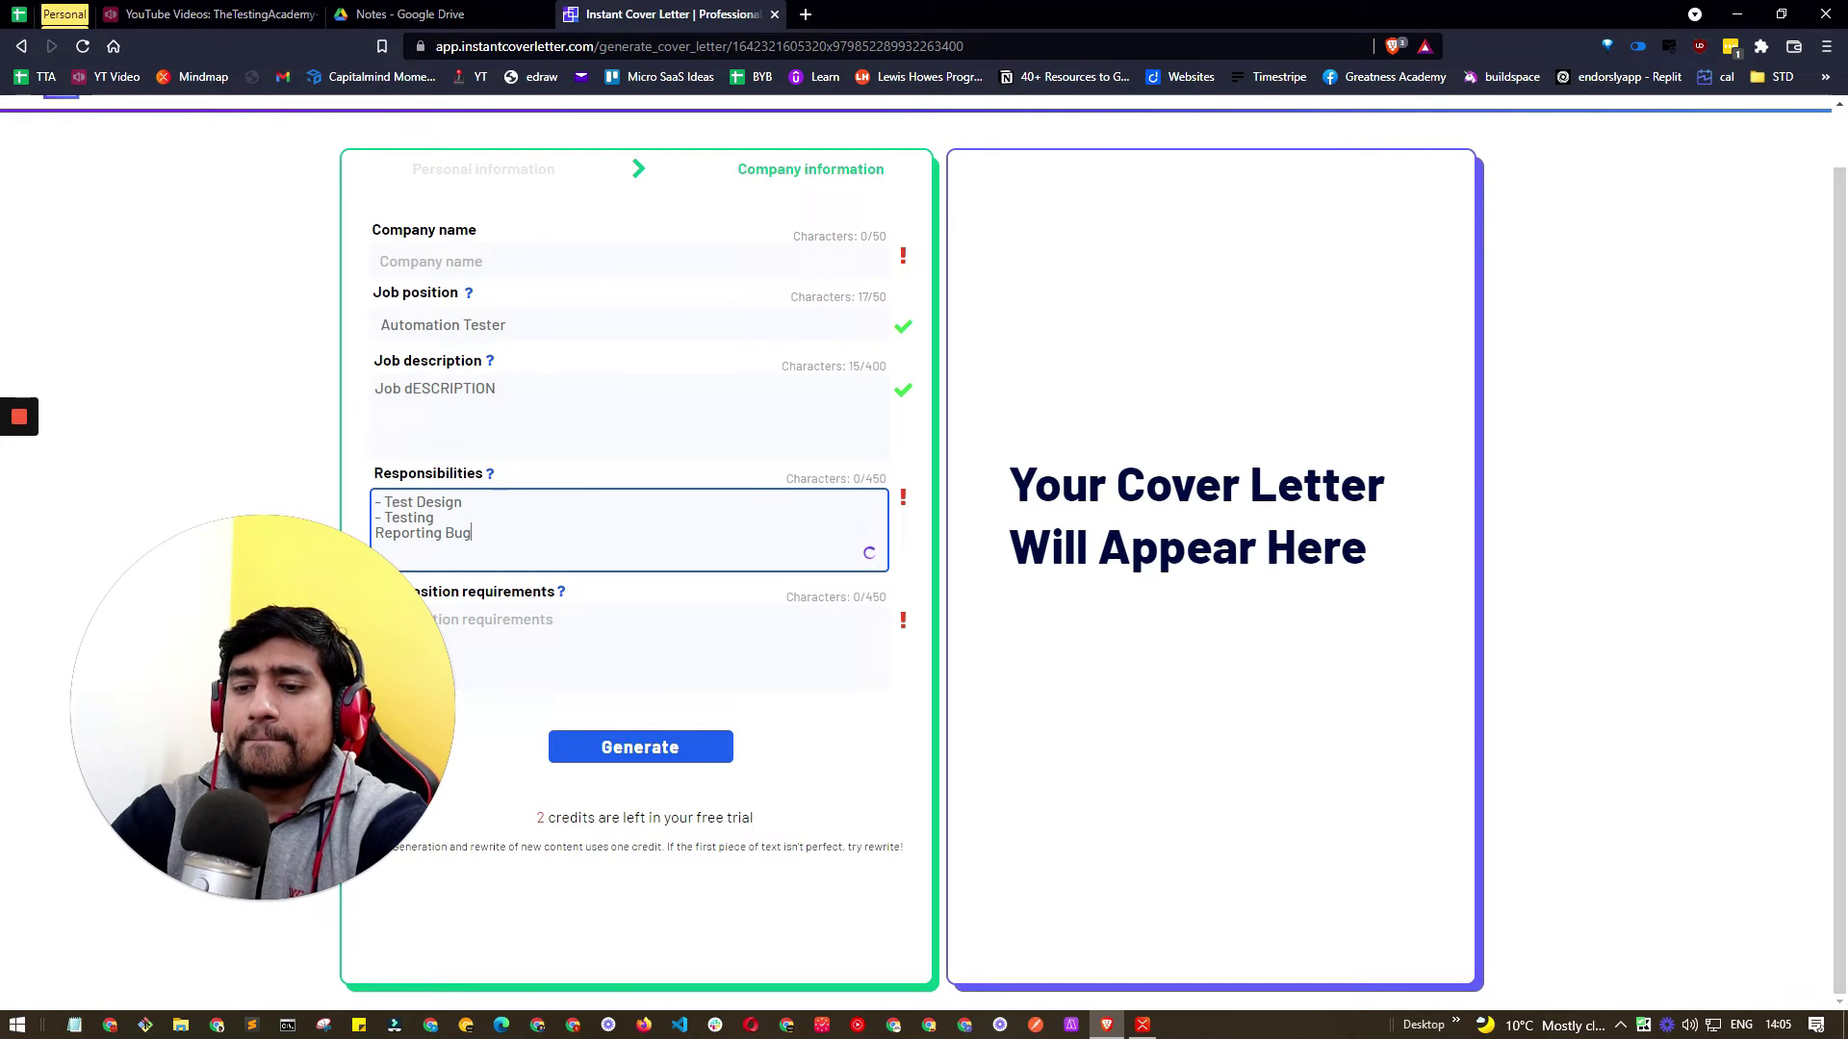
left_click(623, 750)
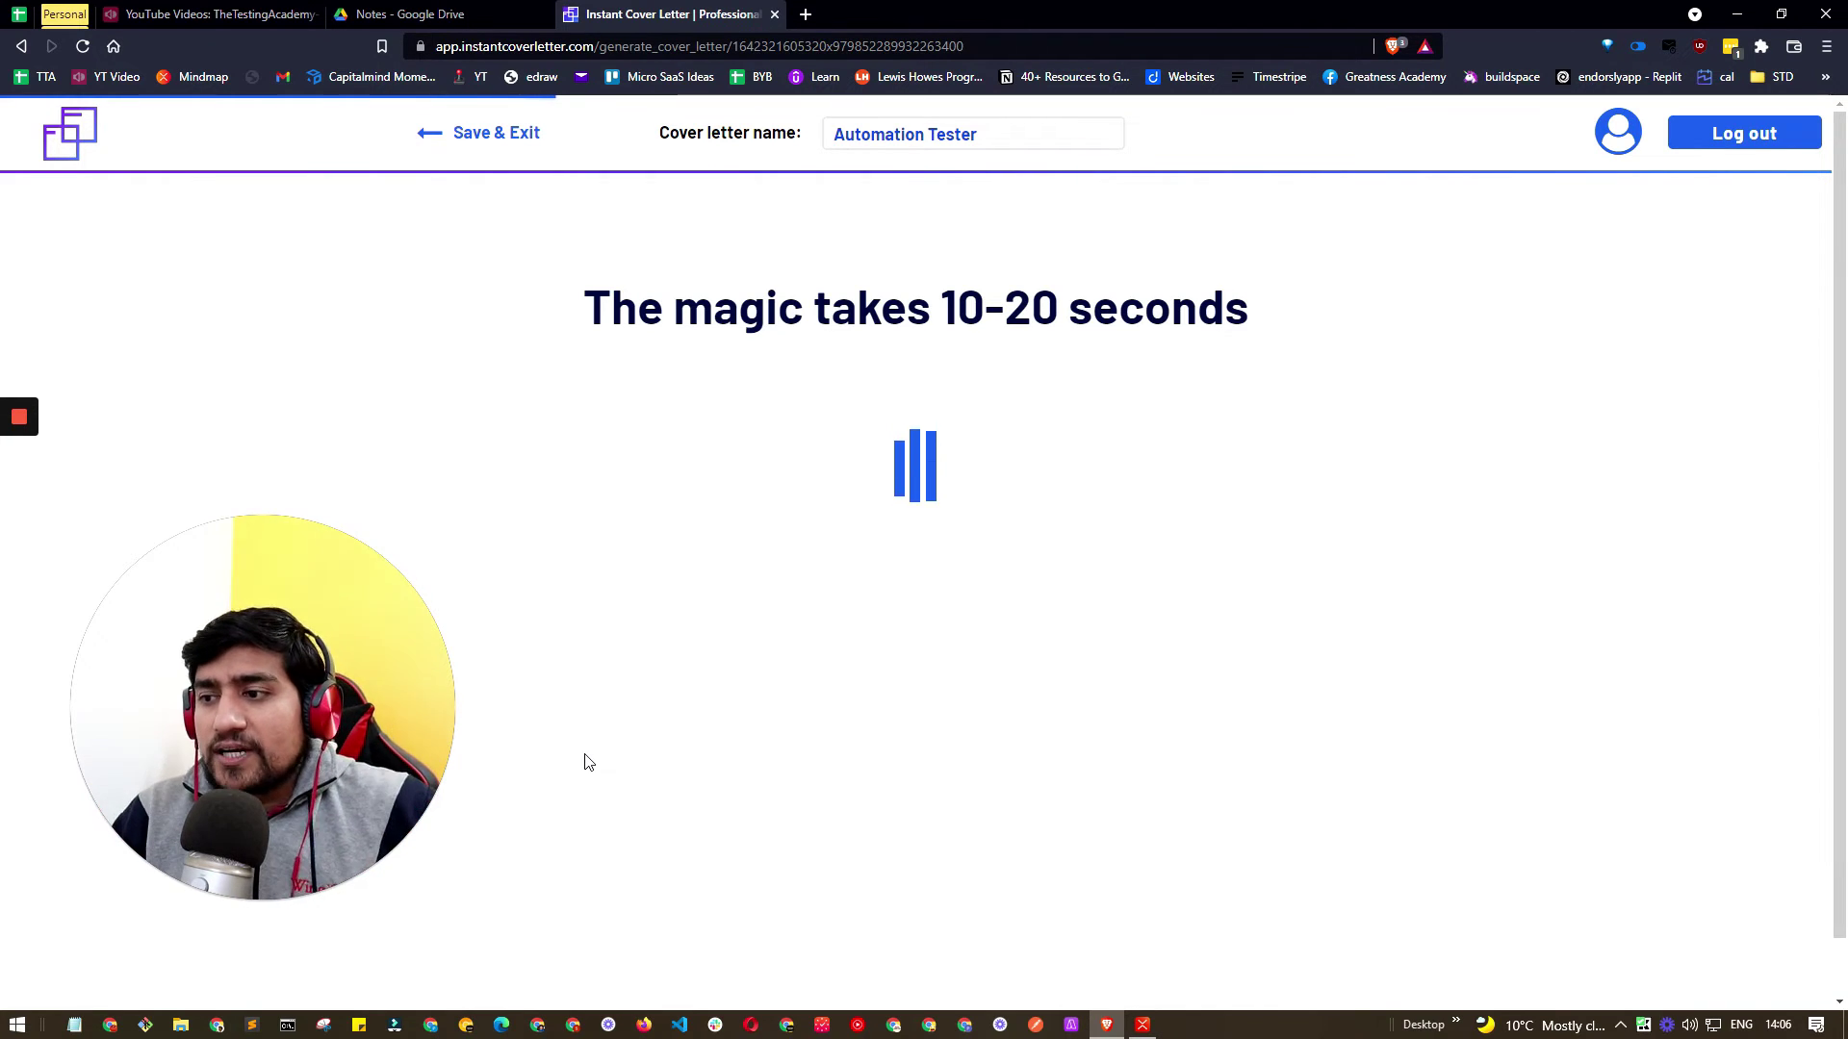
- Bring XMind forward, expand Personal Tips, and review the Personalise it, loom link and funny tips
left_click(1142, 1025)
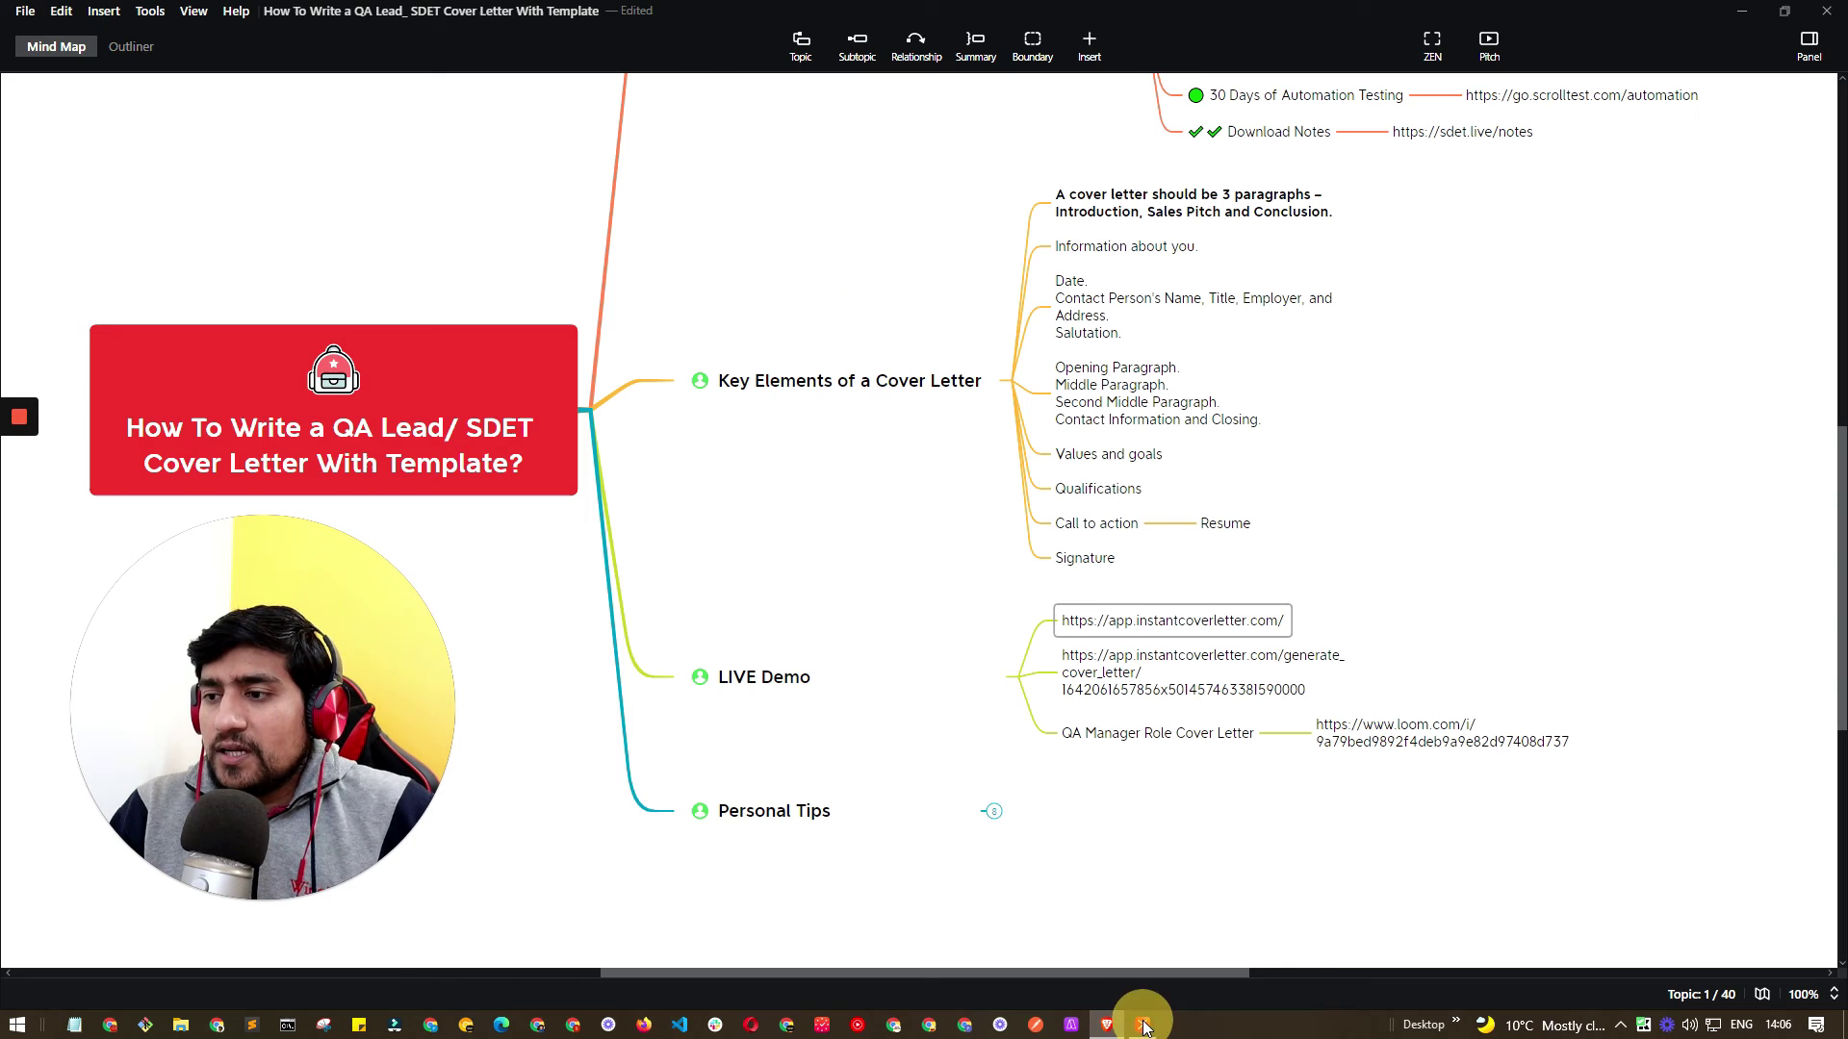
left_click(993, 812)
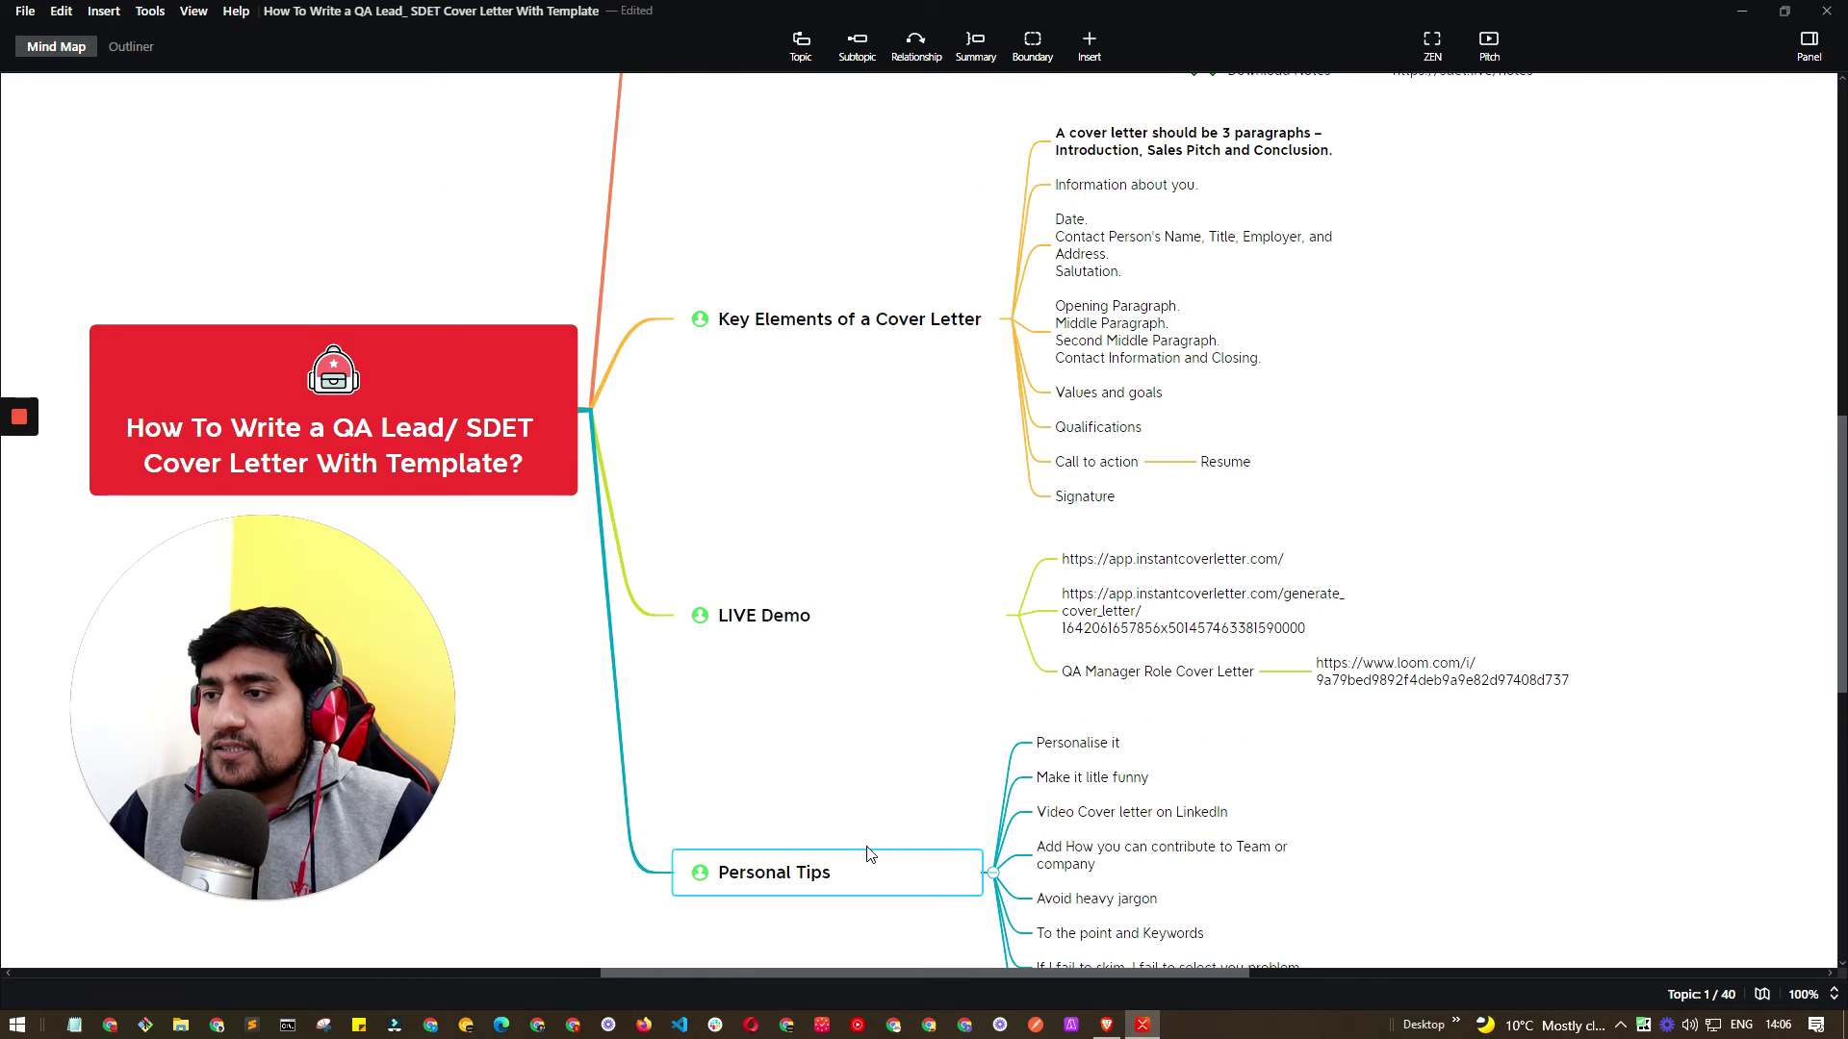
scroll(818, 799, "down", 4)
left_click(762, 700)
left_click(746, 562)
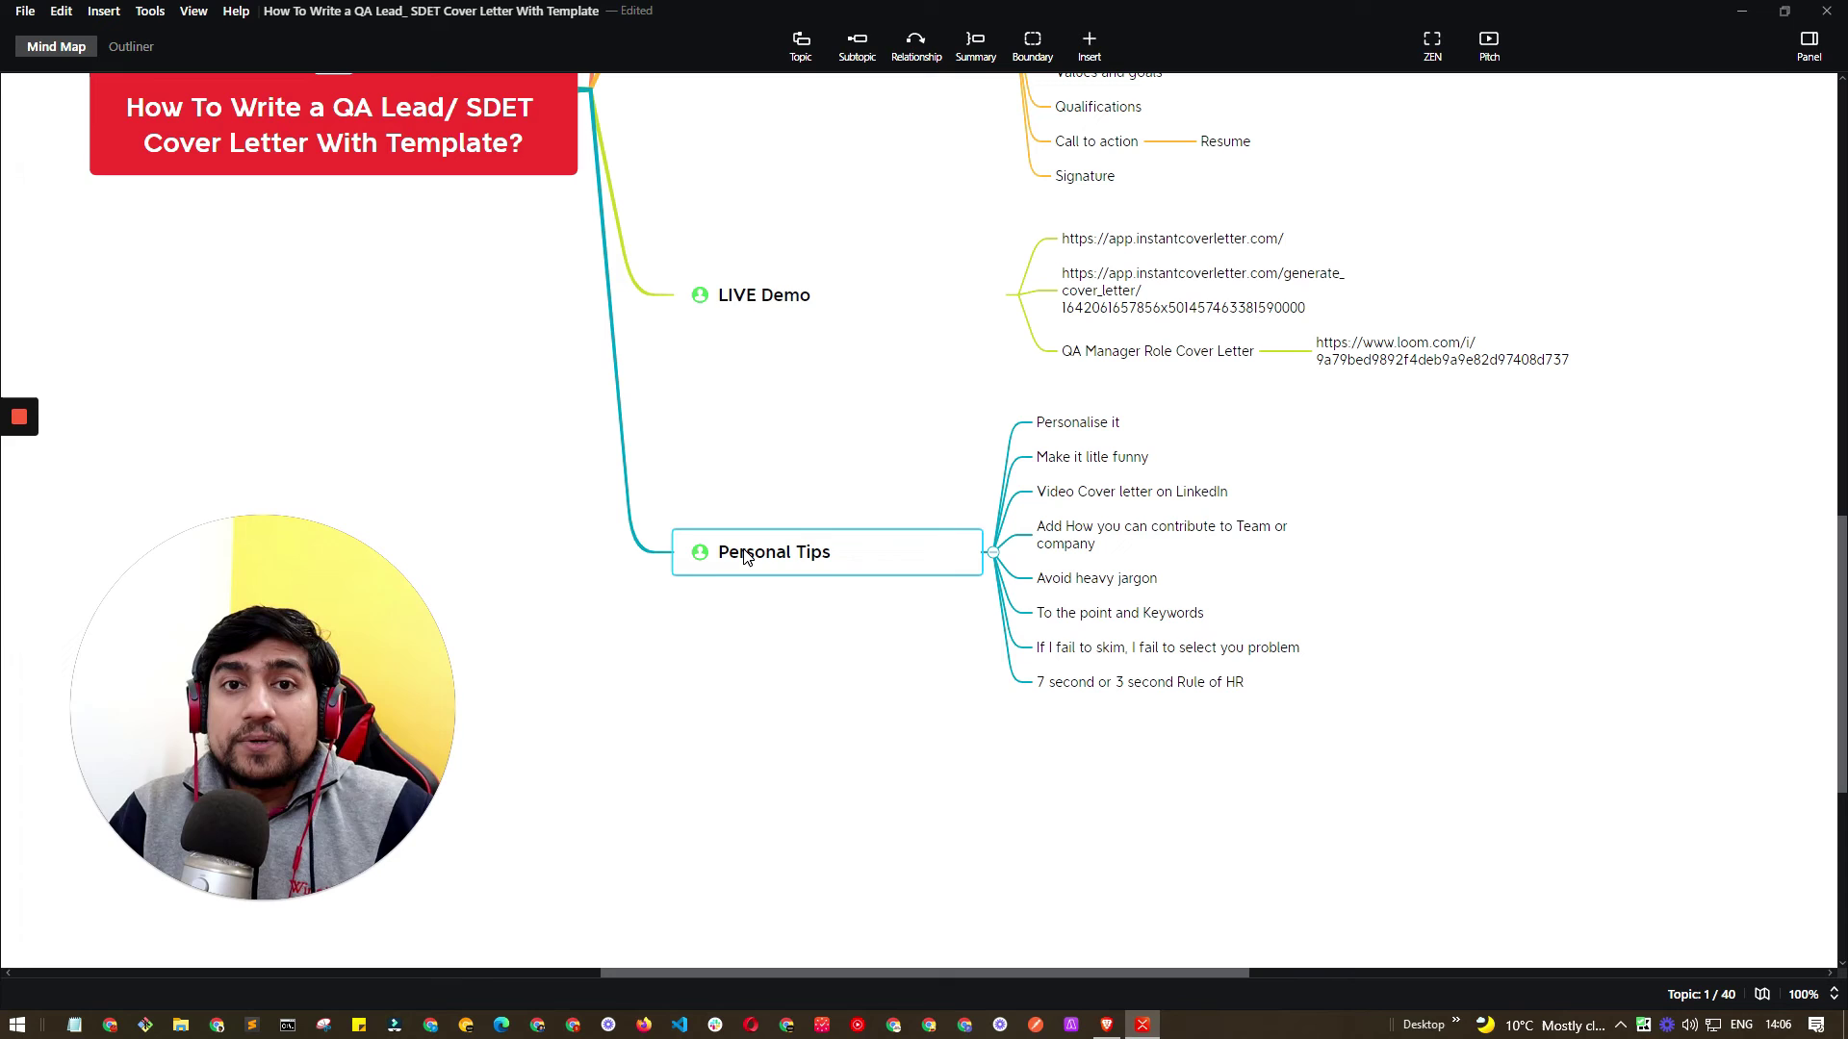
left_click(1098, 425)
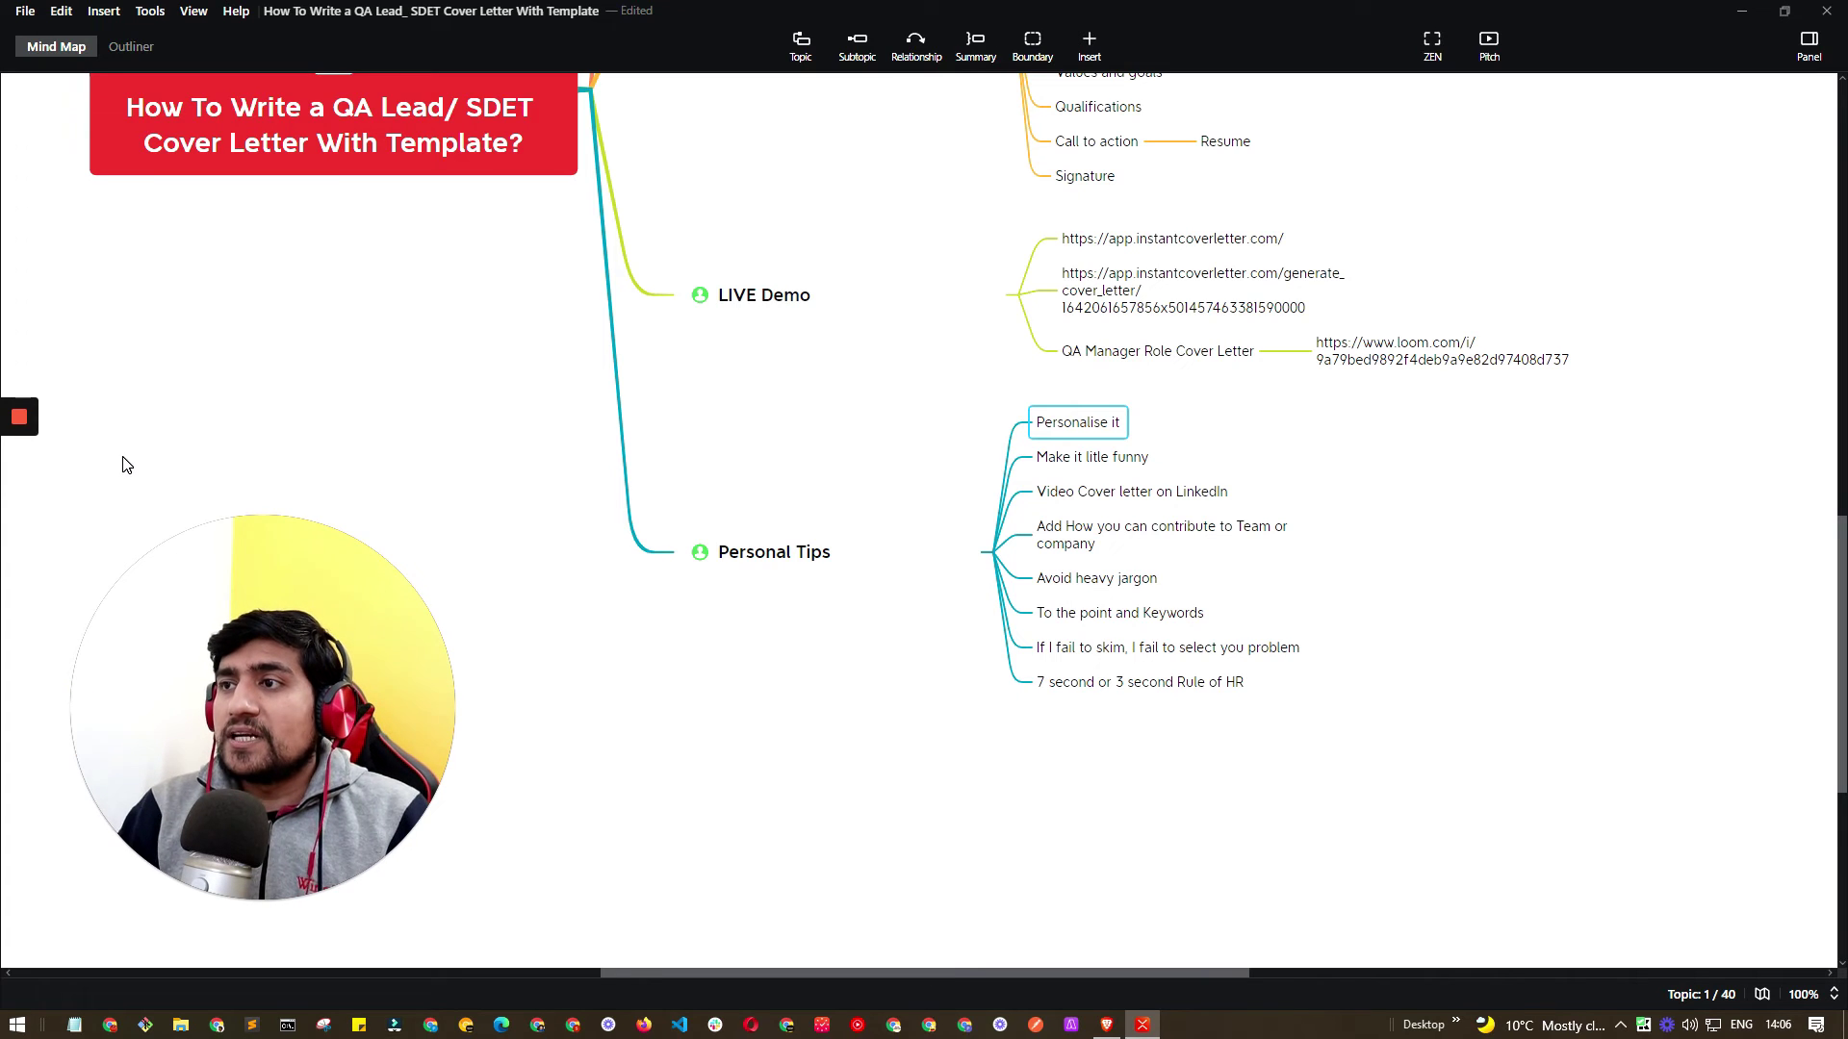
left_click(1440, 371)
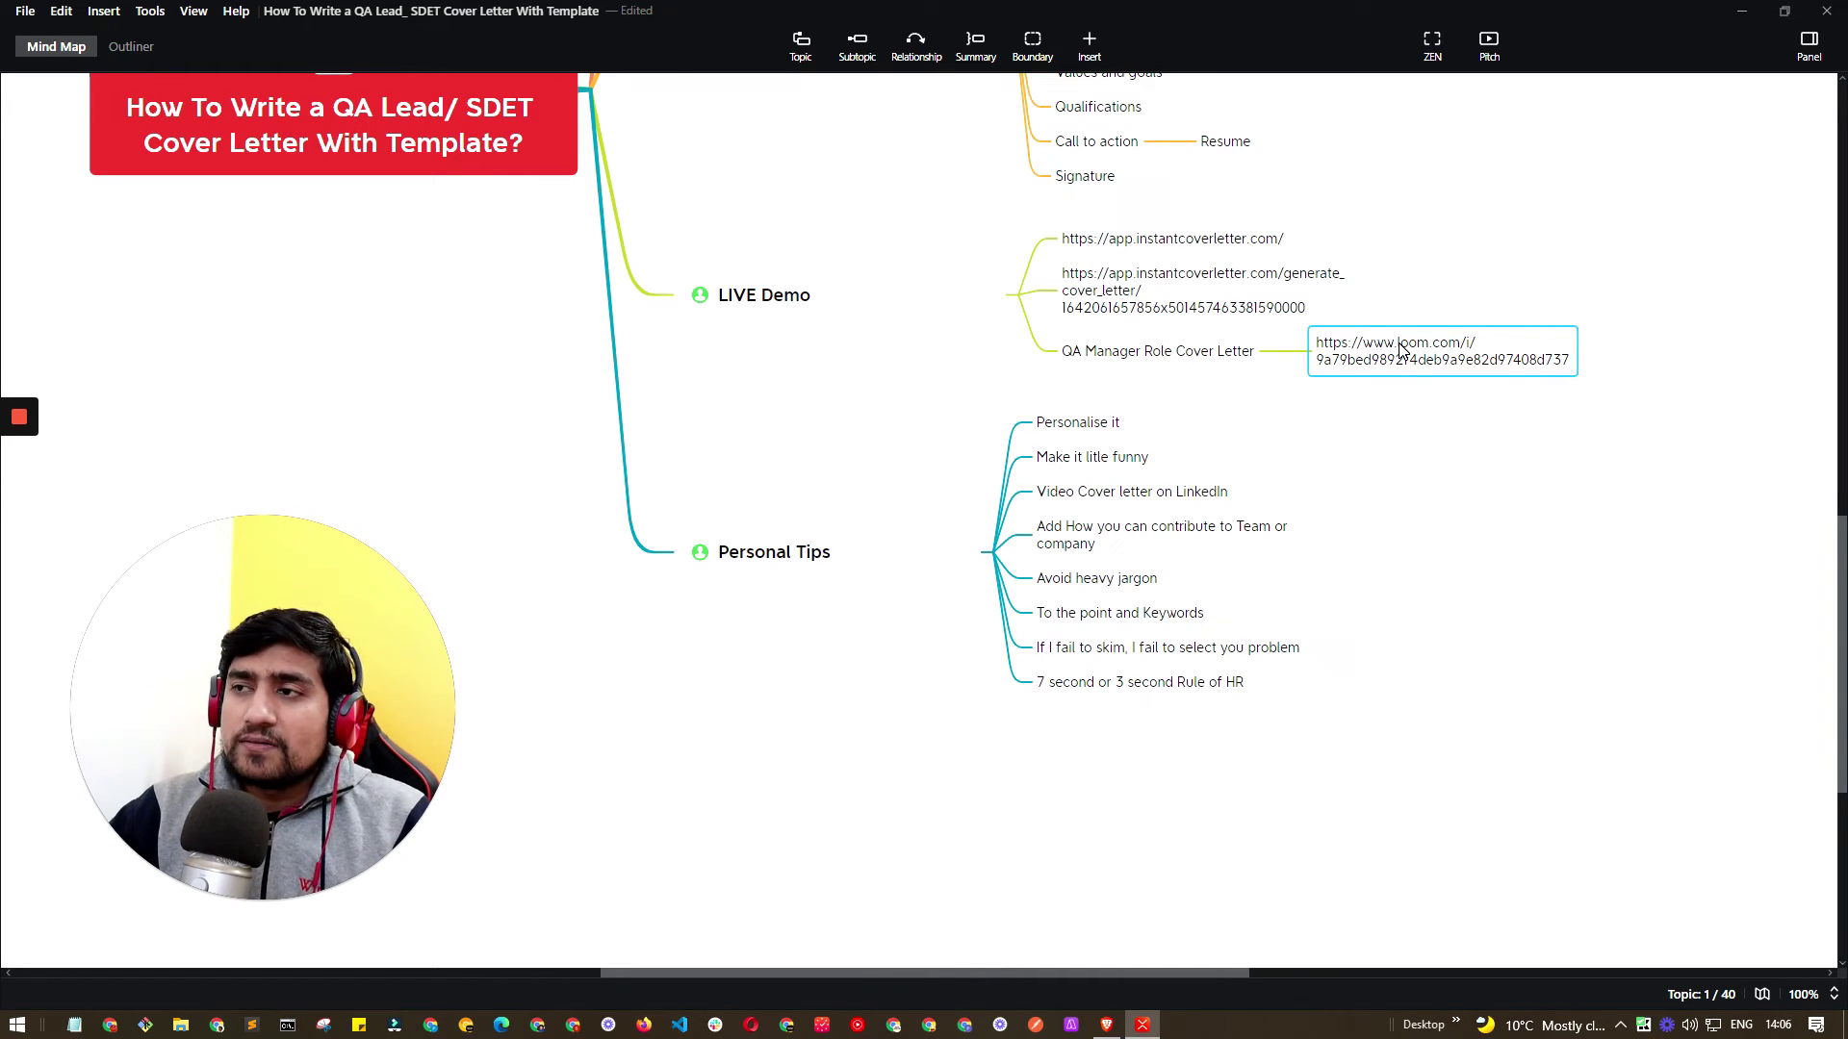
left_click(1073, 459)
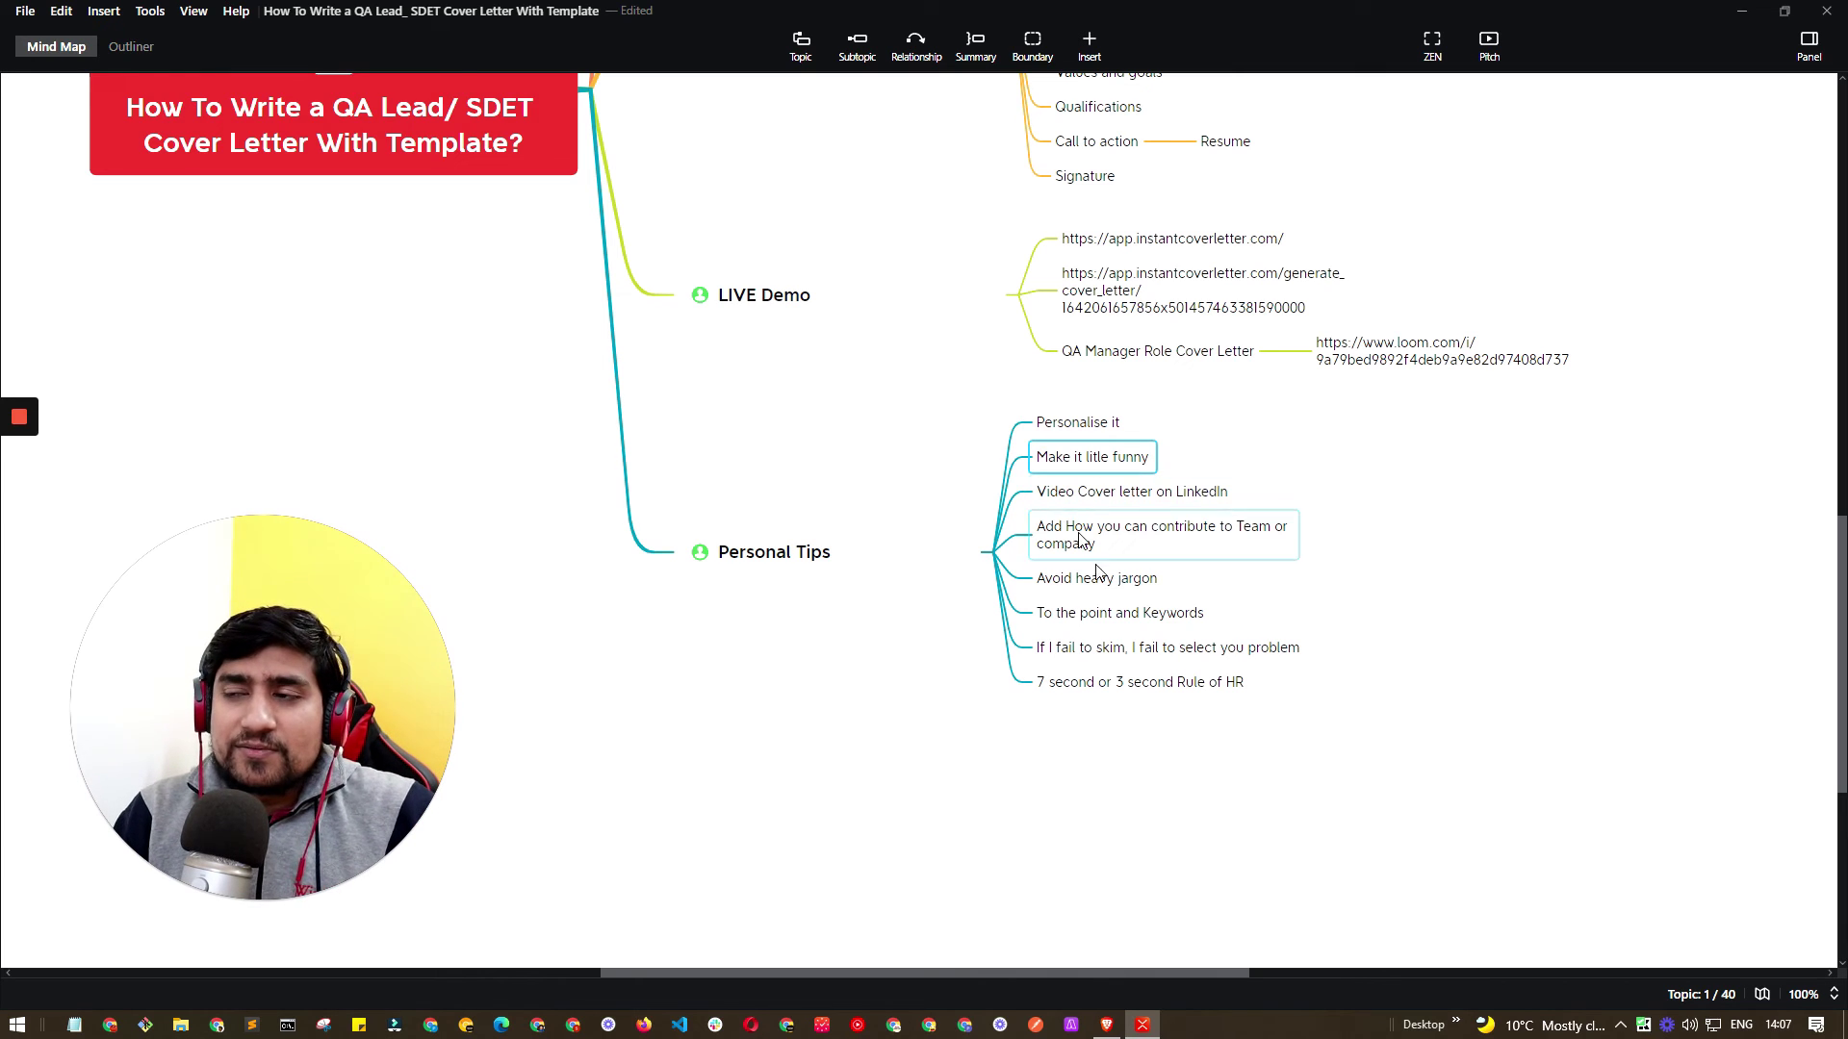
left_click(1122, 502)
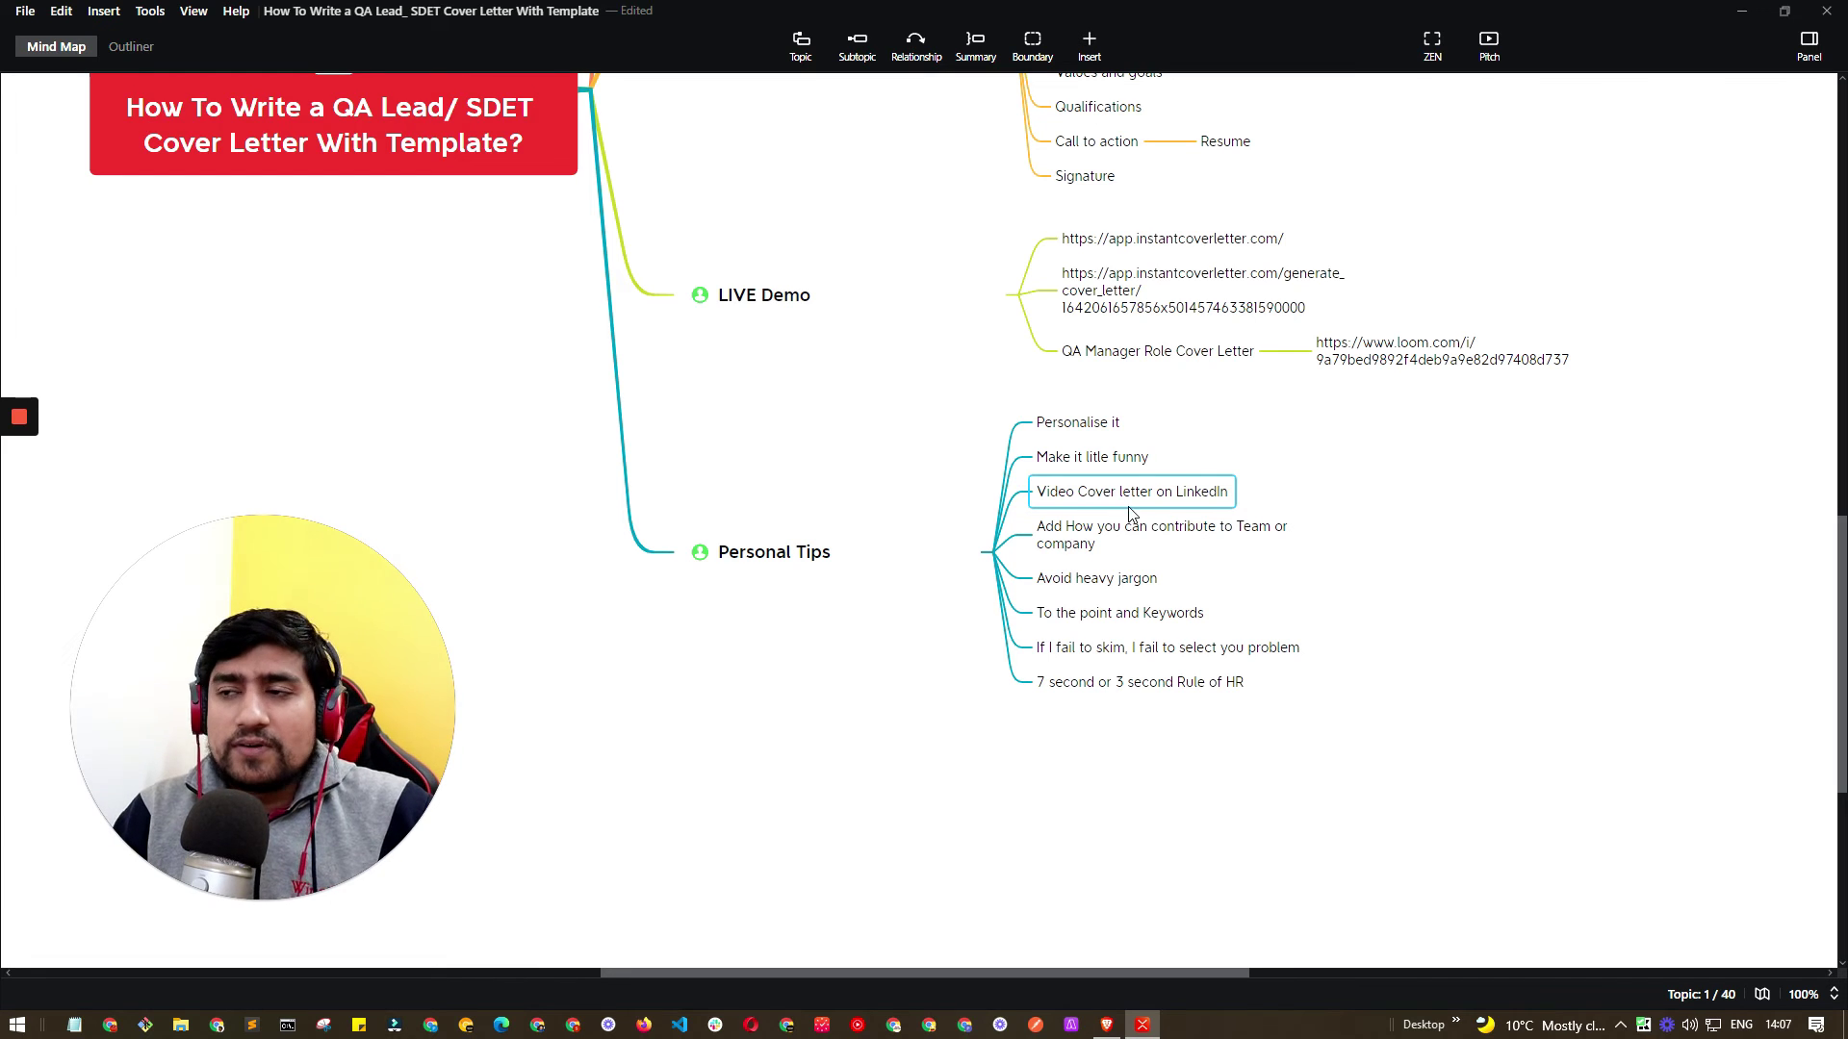
left_click(1149, 537)
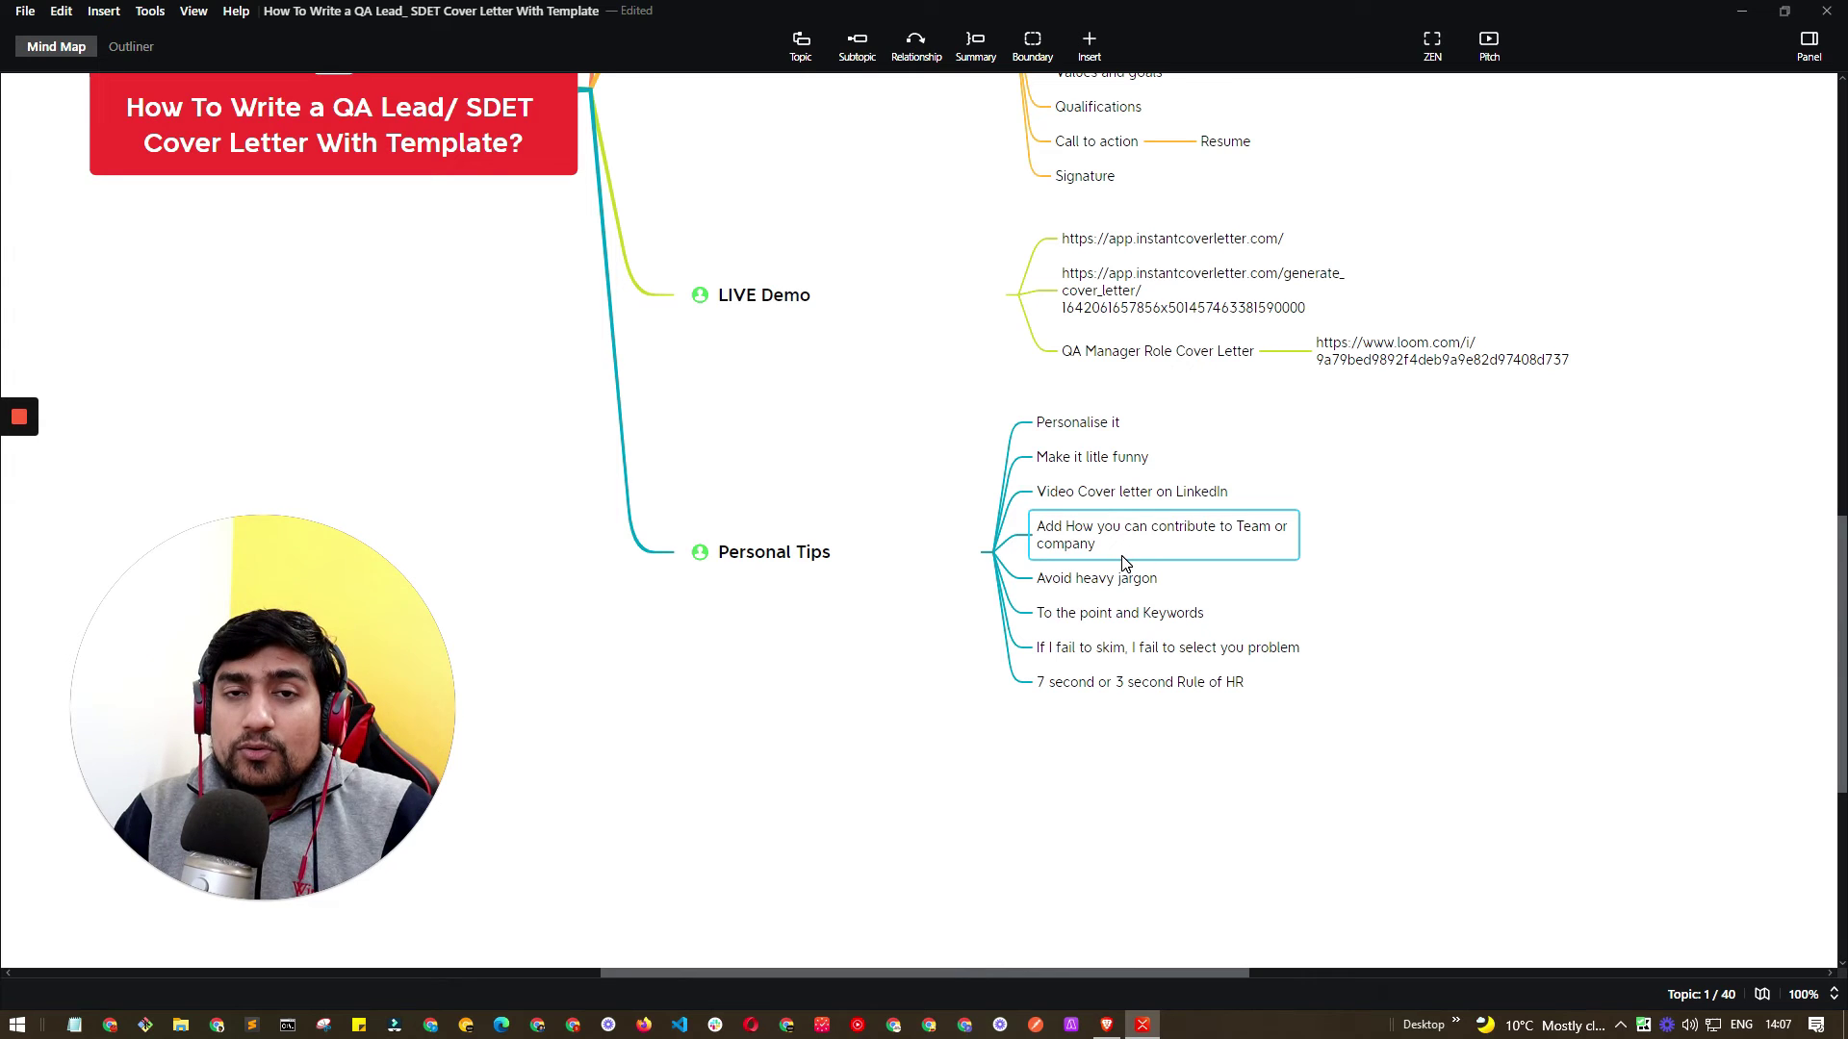
left_click(1123, 581)
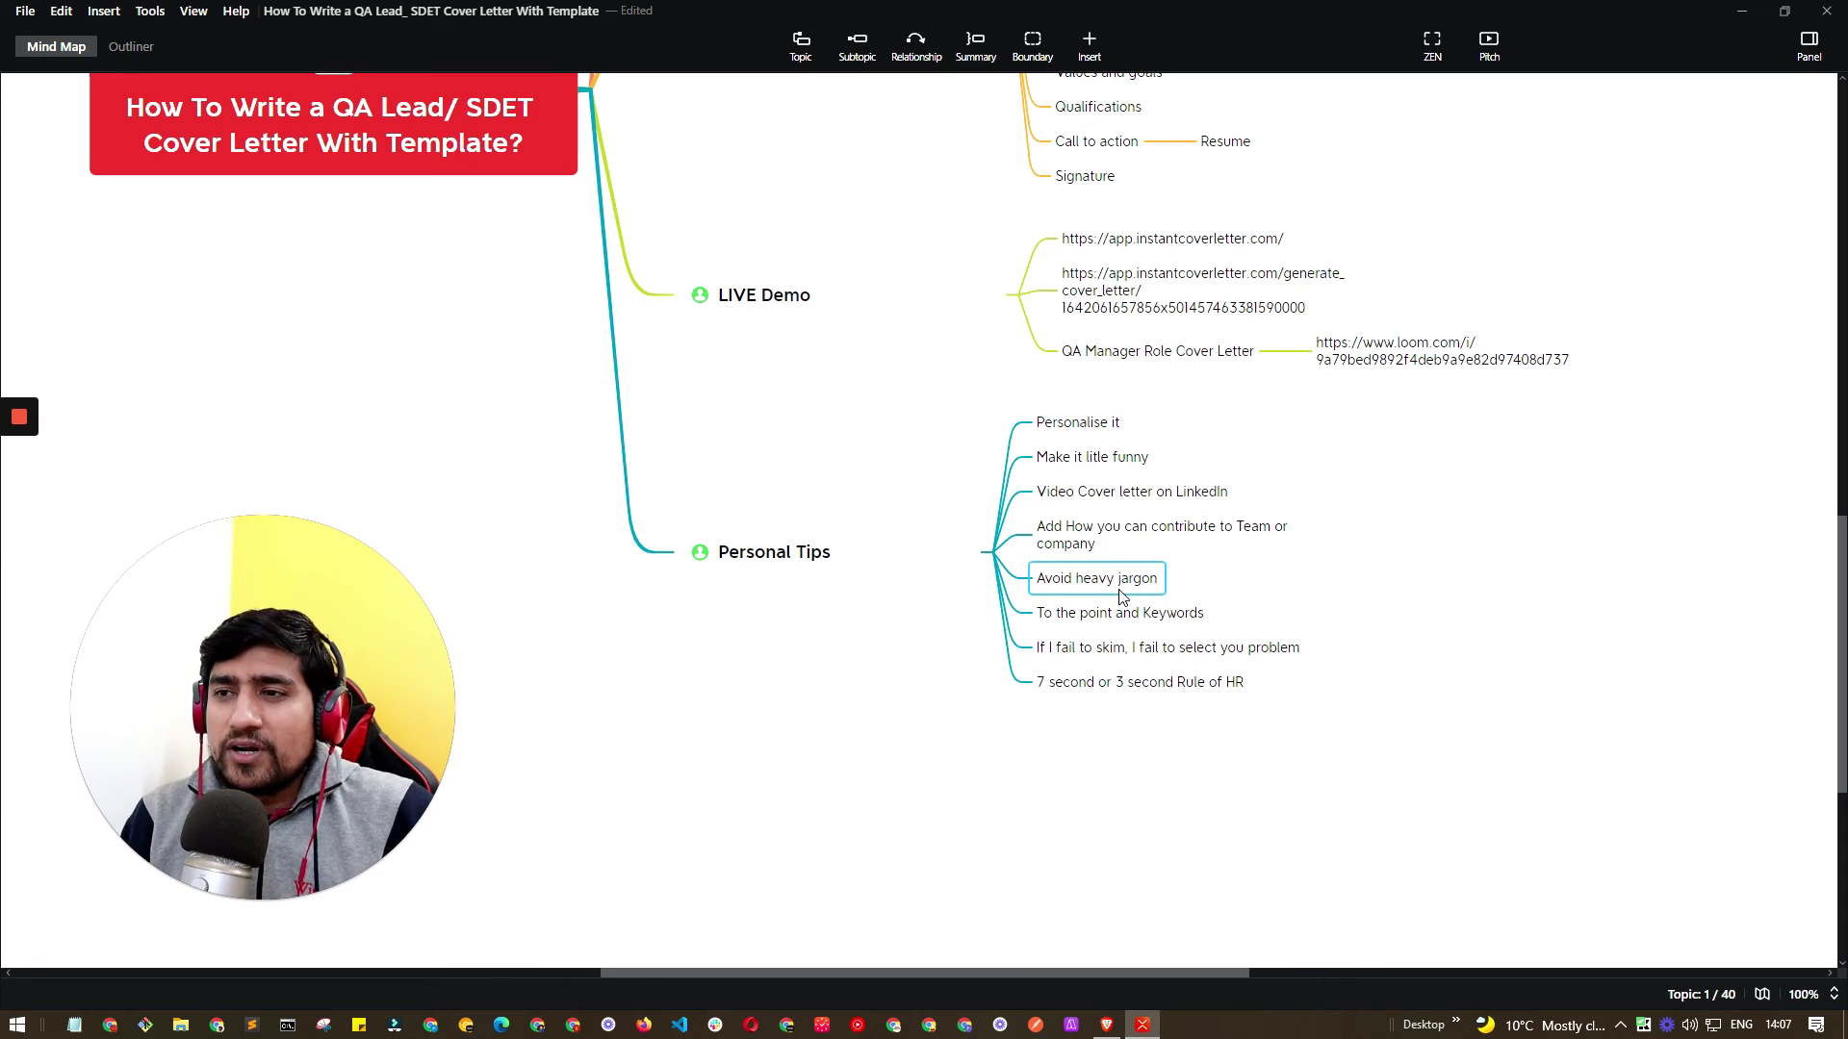
left_click(1136, 617)
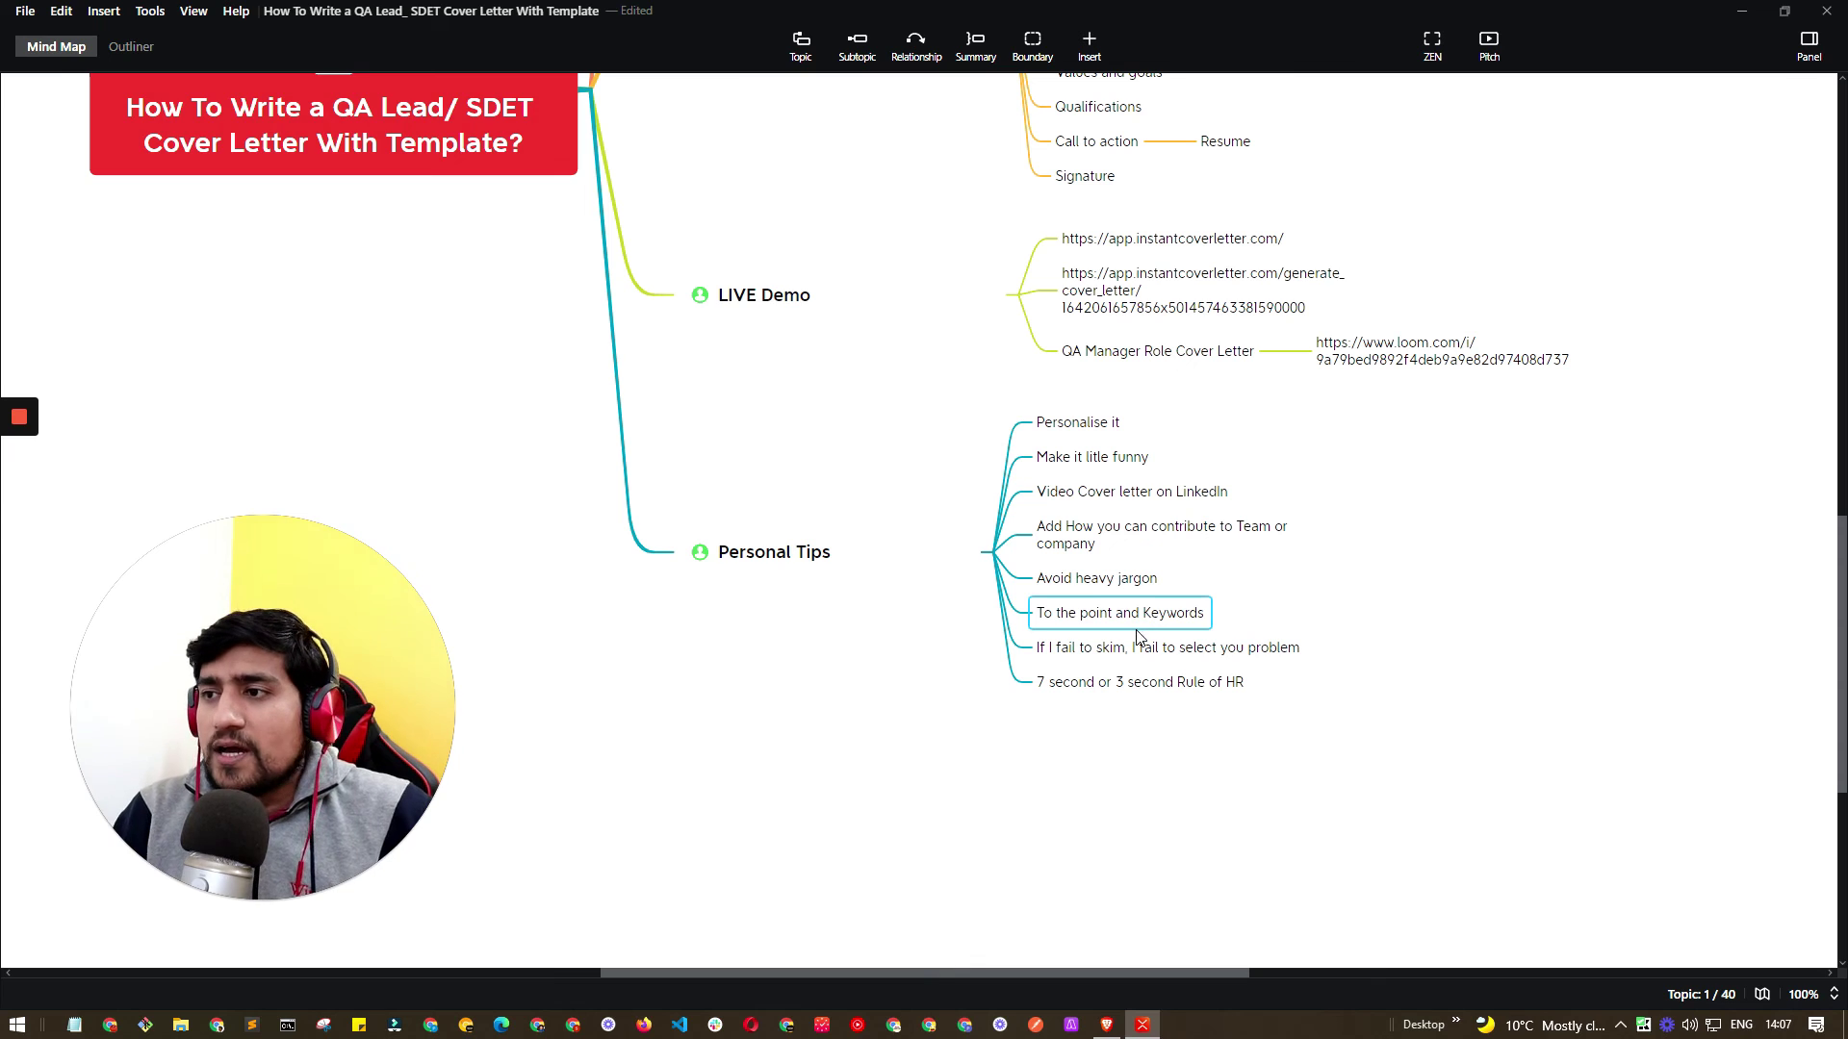
left_click(1134, 649)
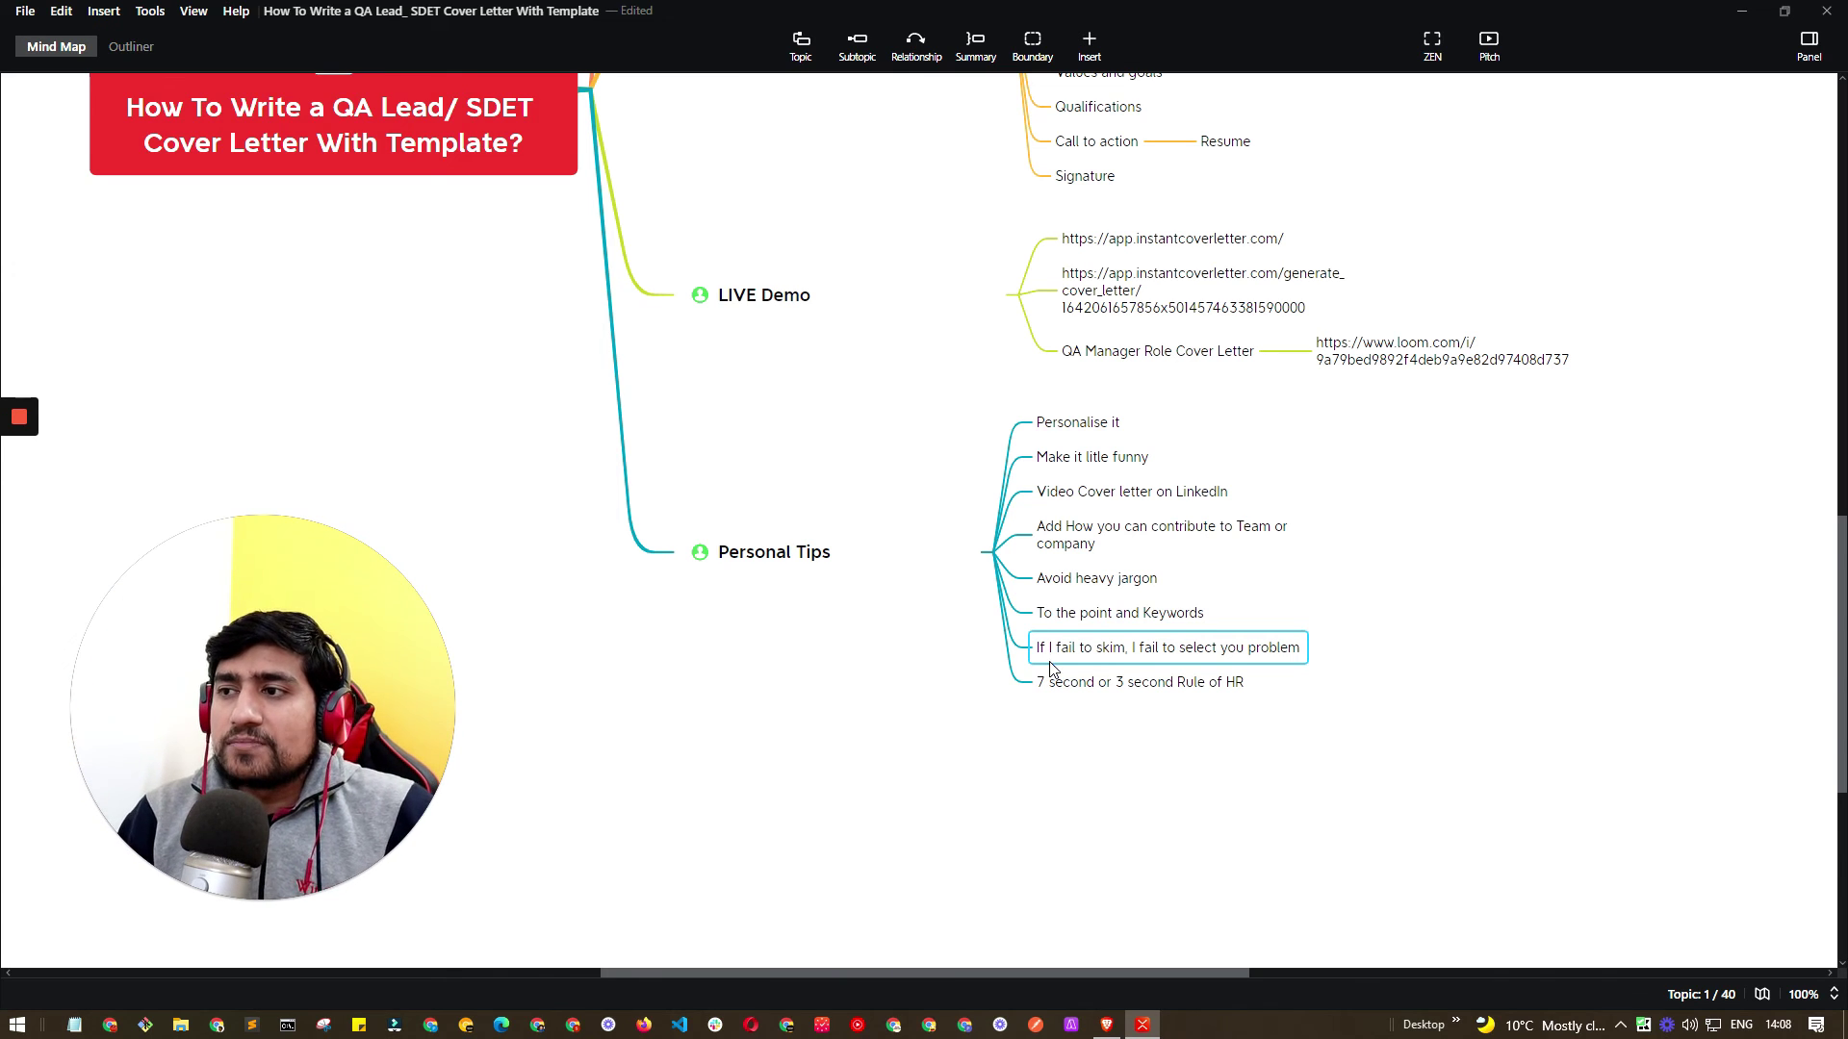
left_click(1108, 619)
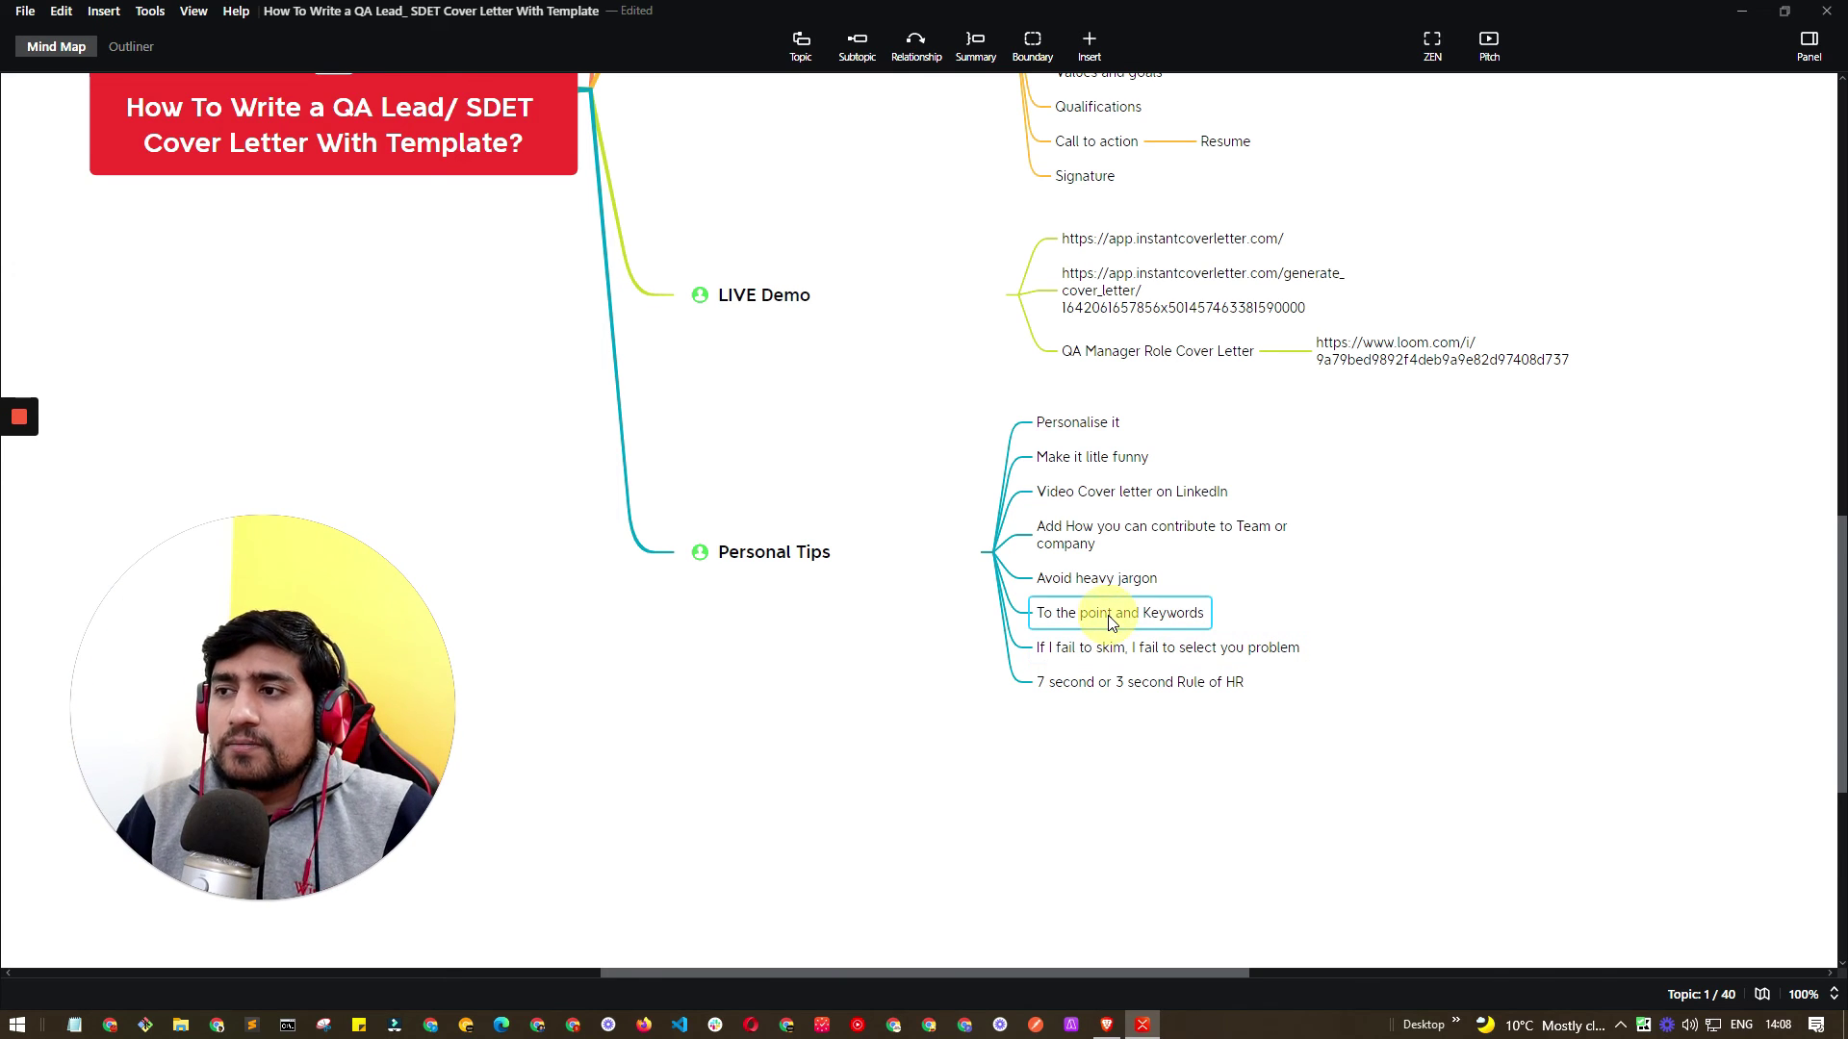
left_click(1126, 682)
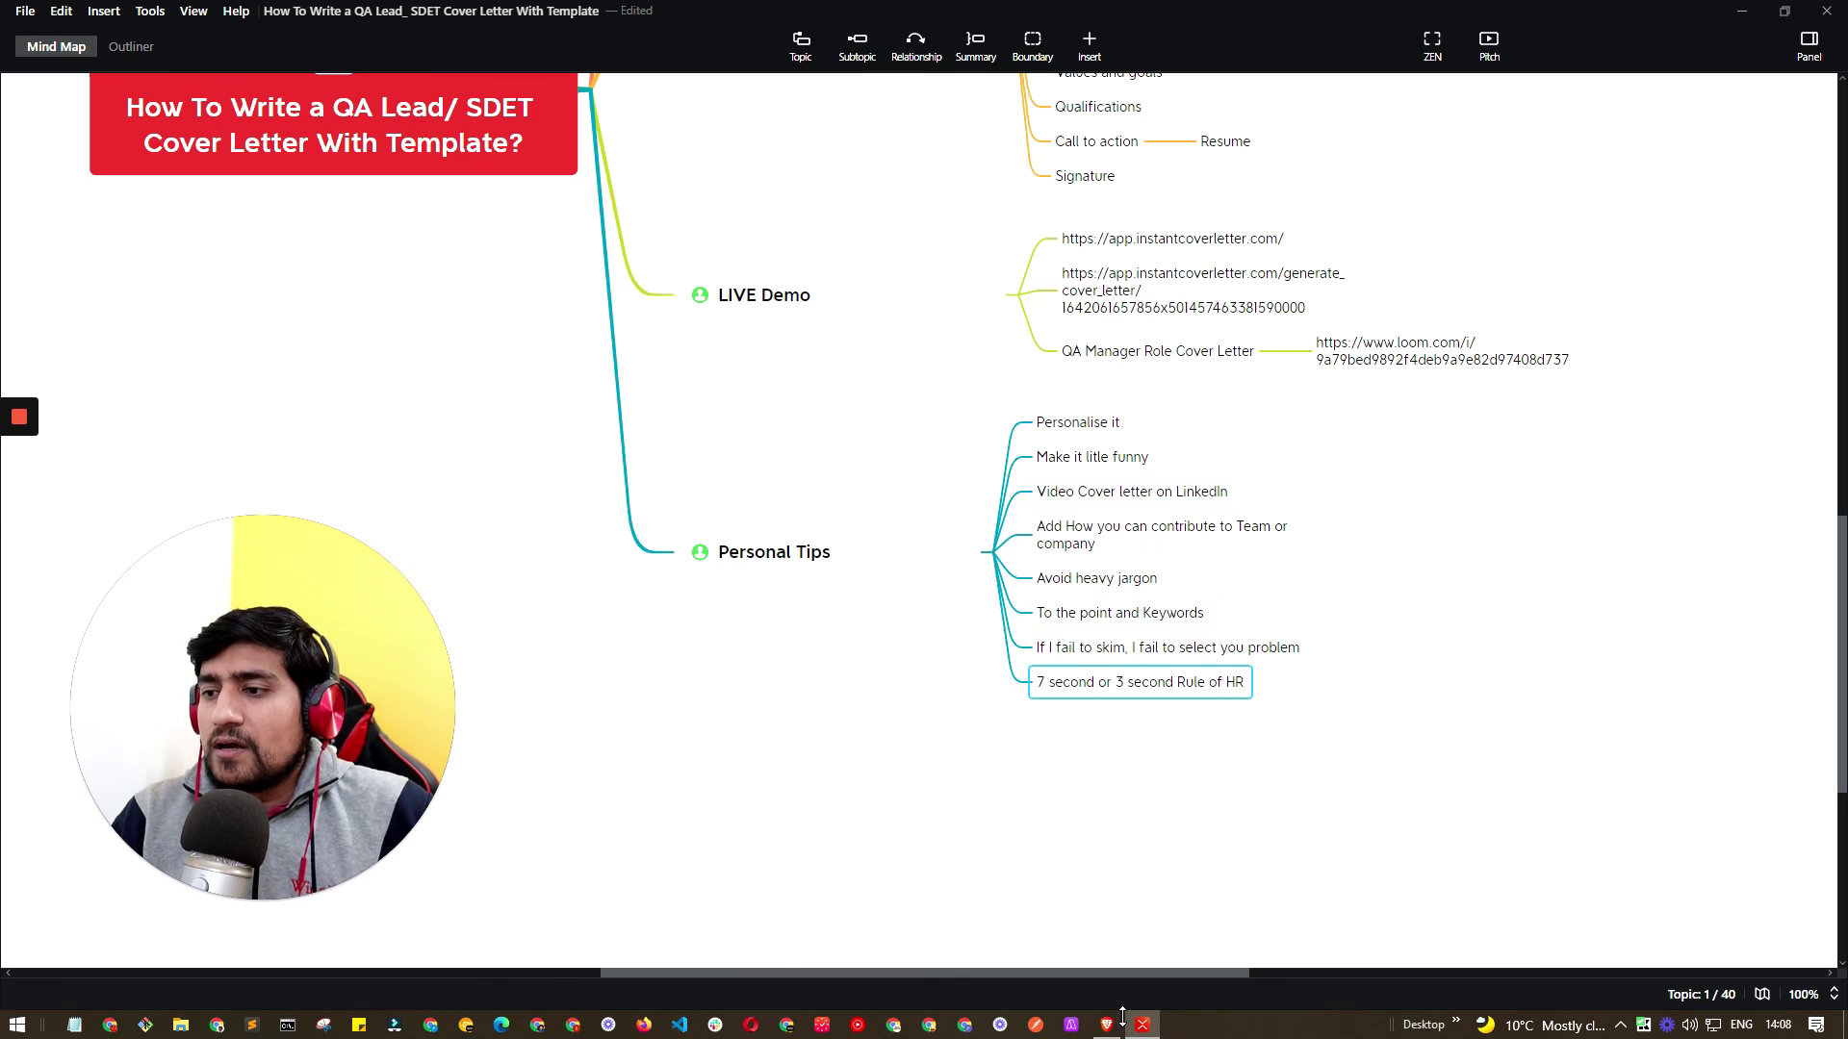
- Return to the generated Automation Tester letter, copy its text, and close the payment plans prompt
key("alt+Tab")
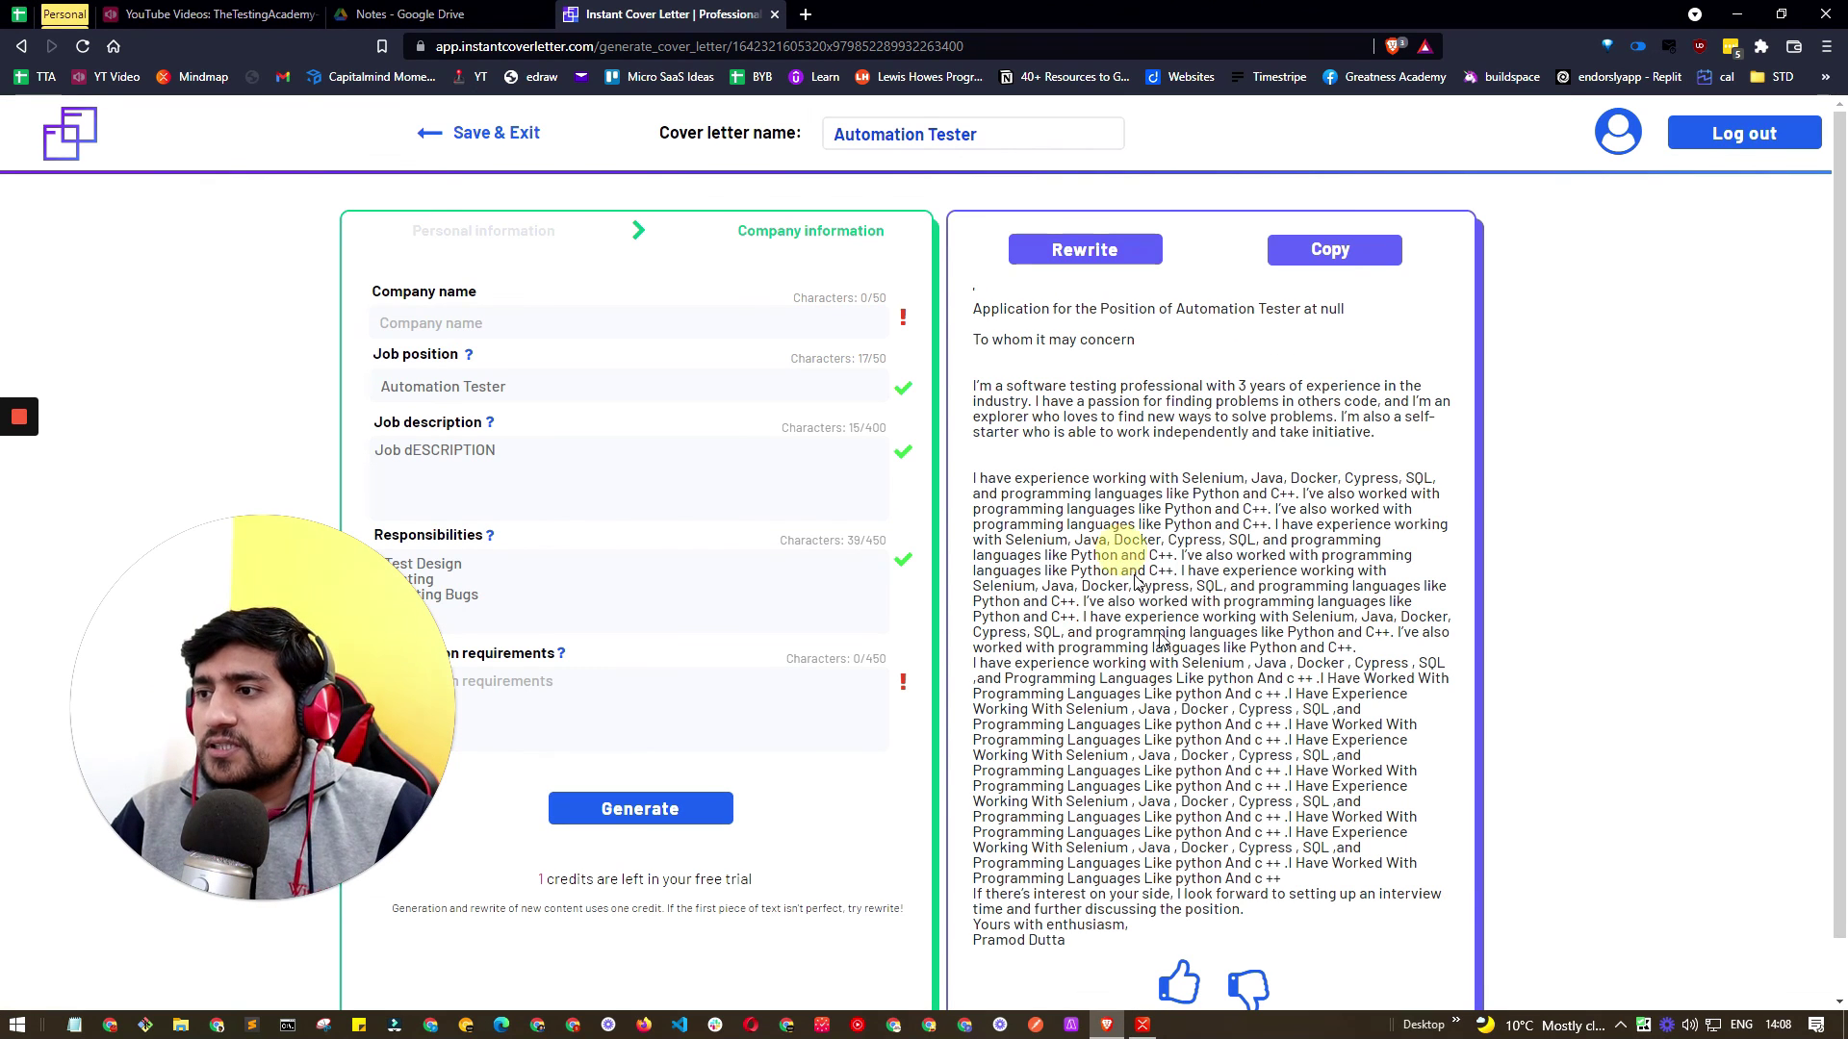
scroll(1069, 601, "down", 1)
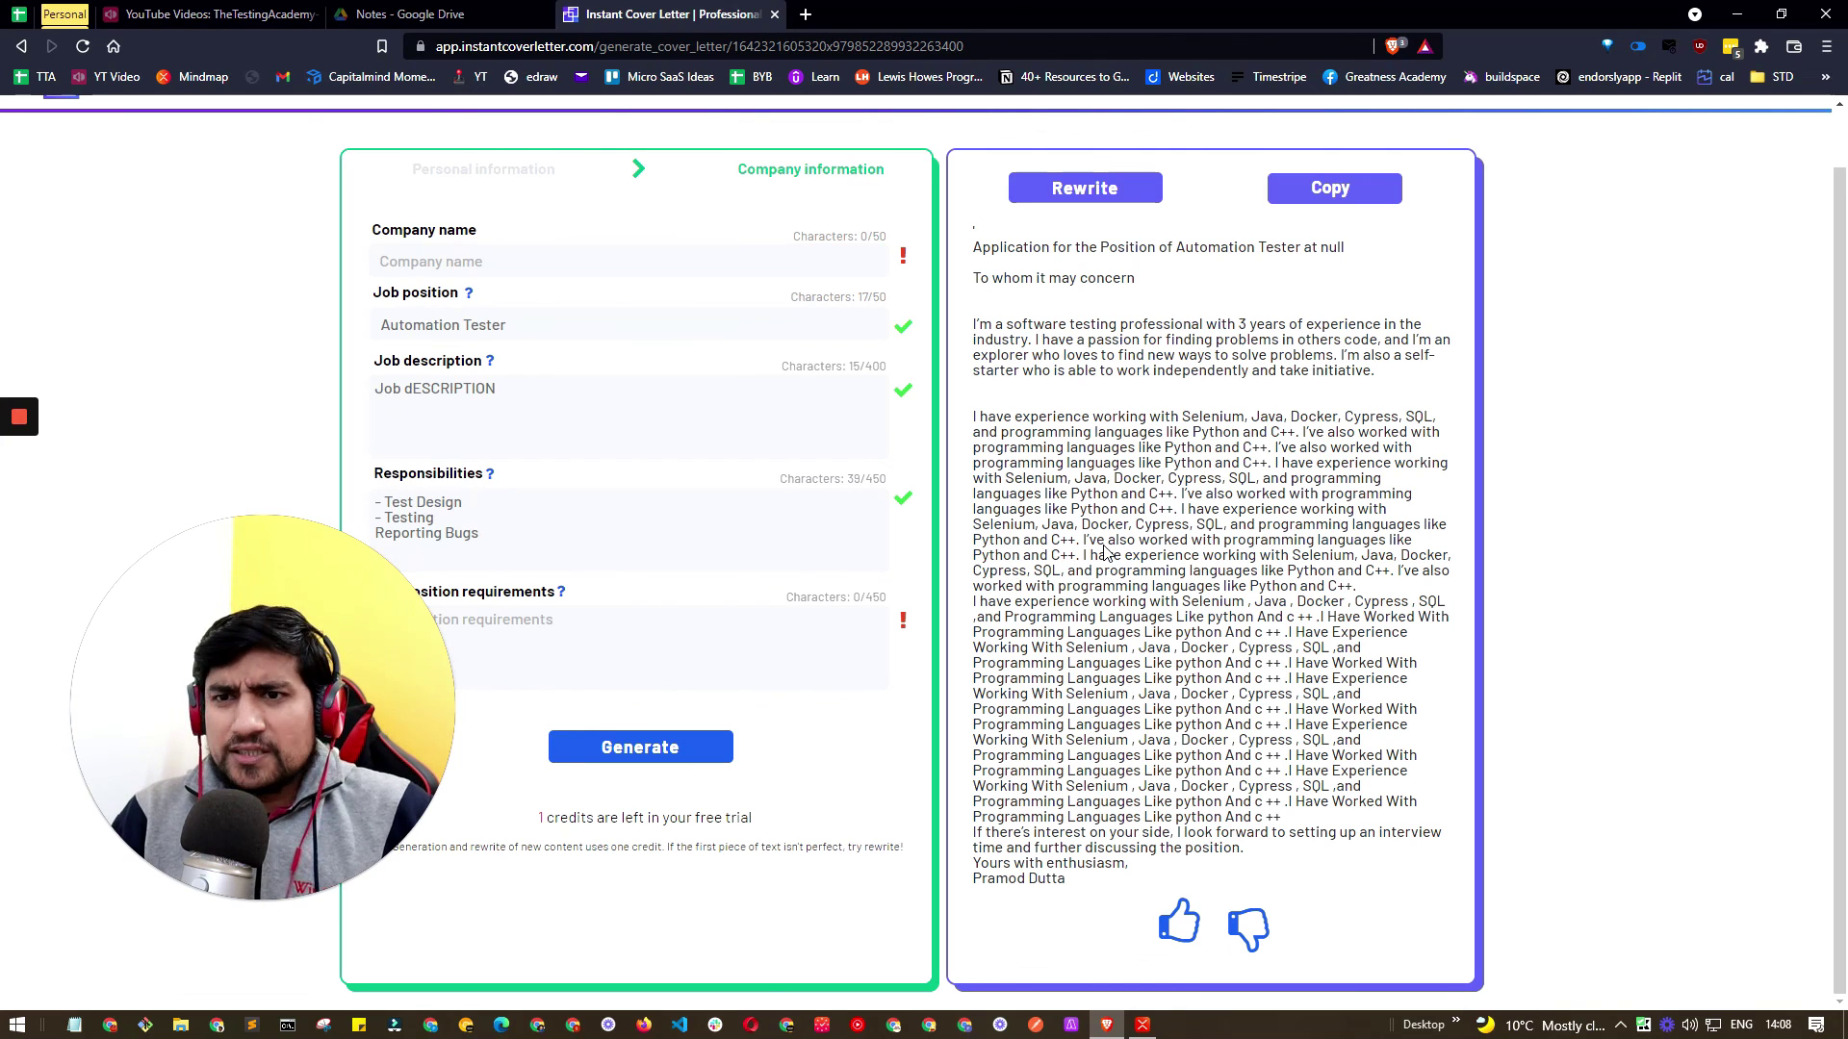
right_click(1679, 248)
left_click(1309, 252)
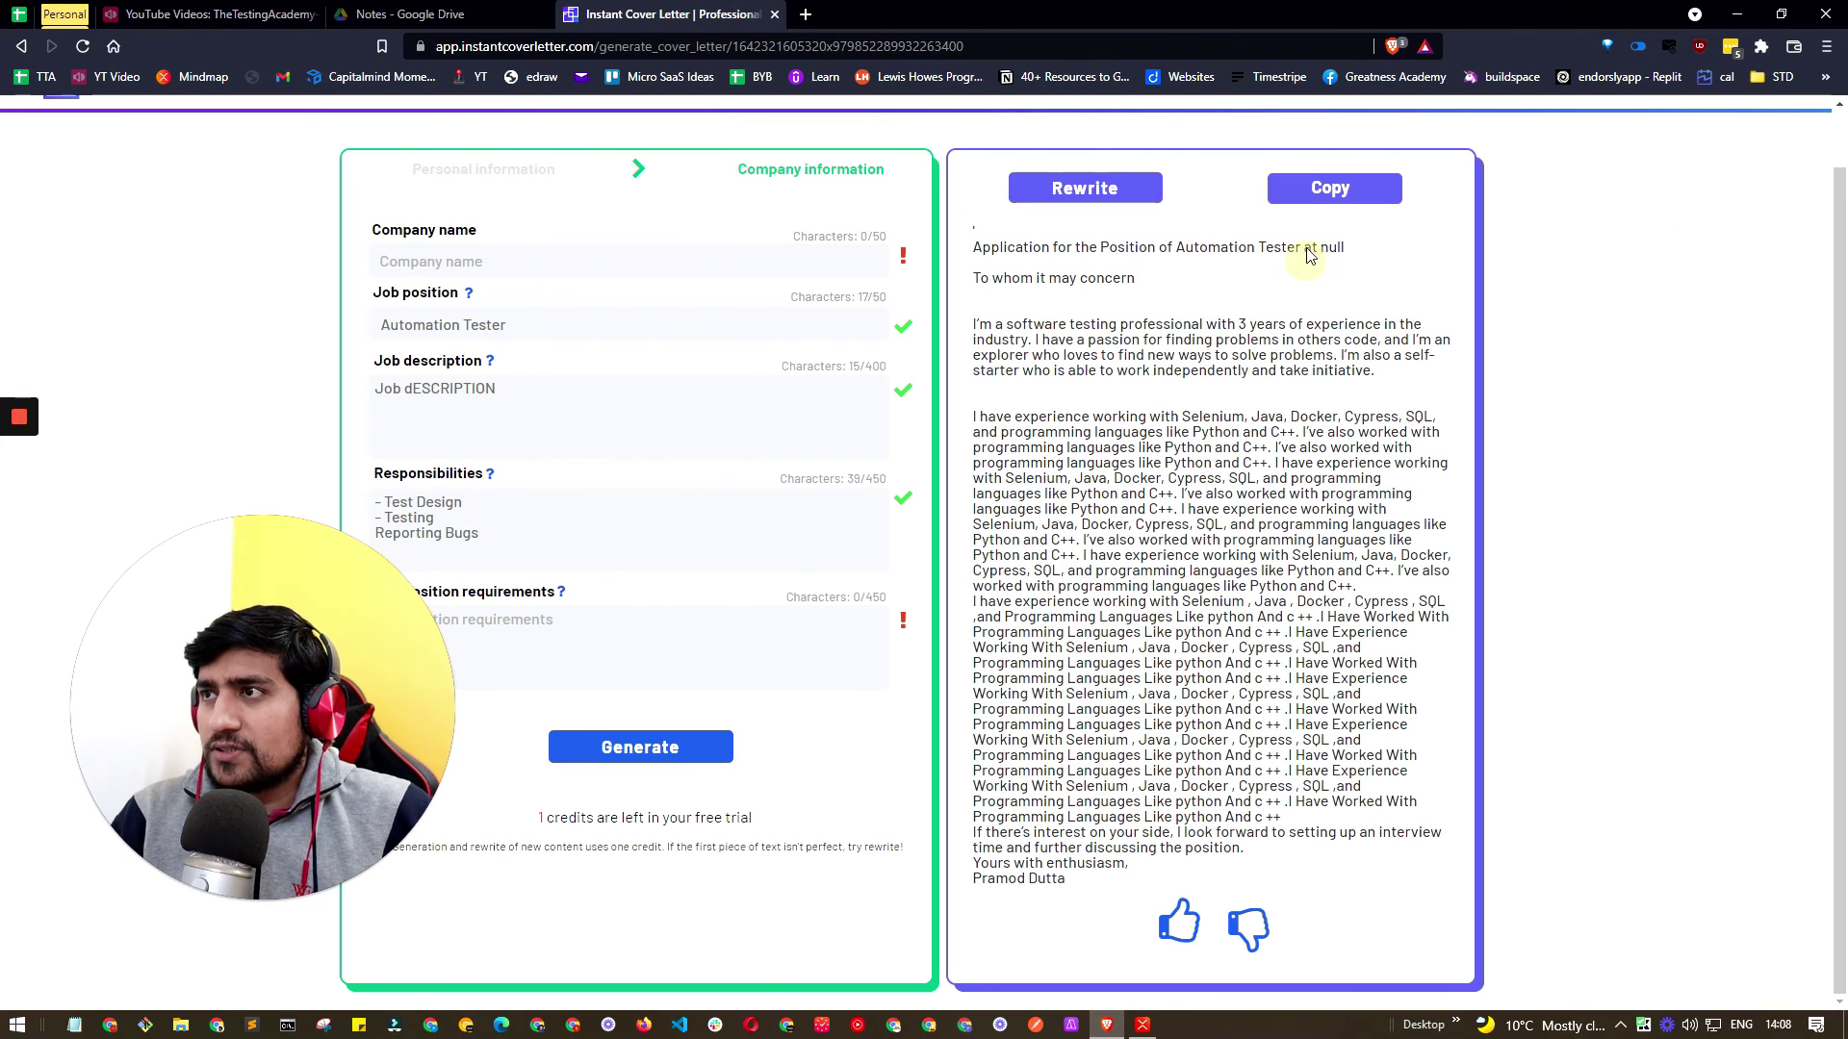
left_click(1317, 197)
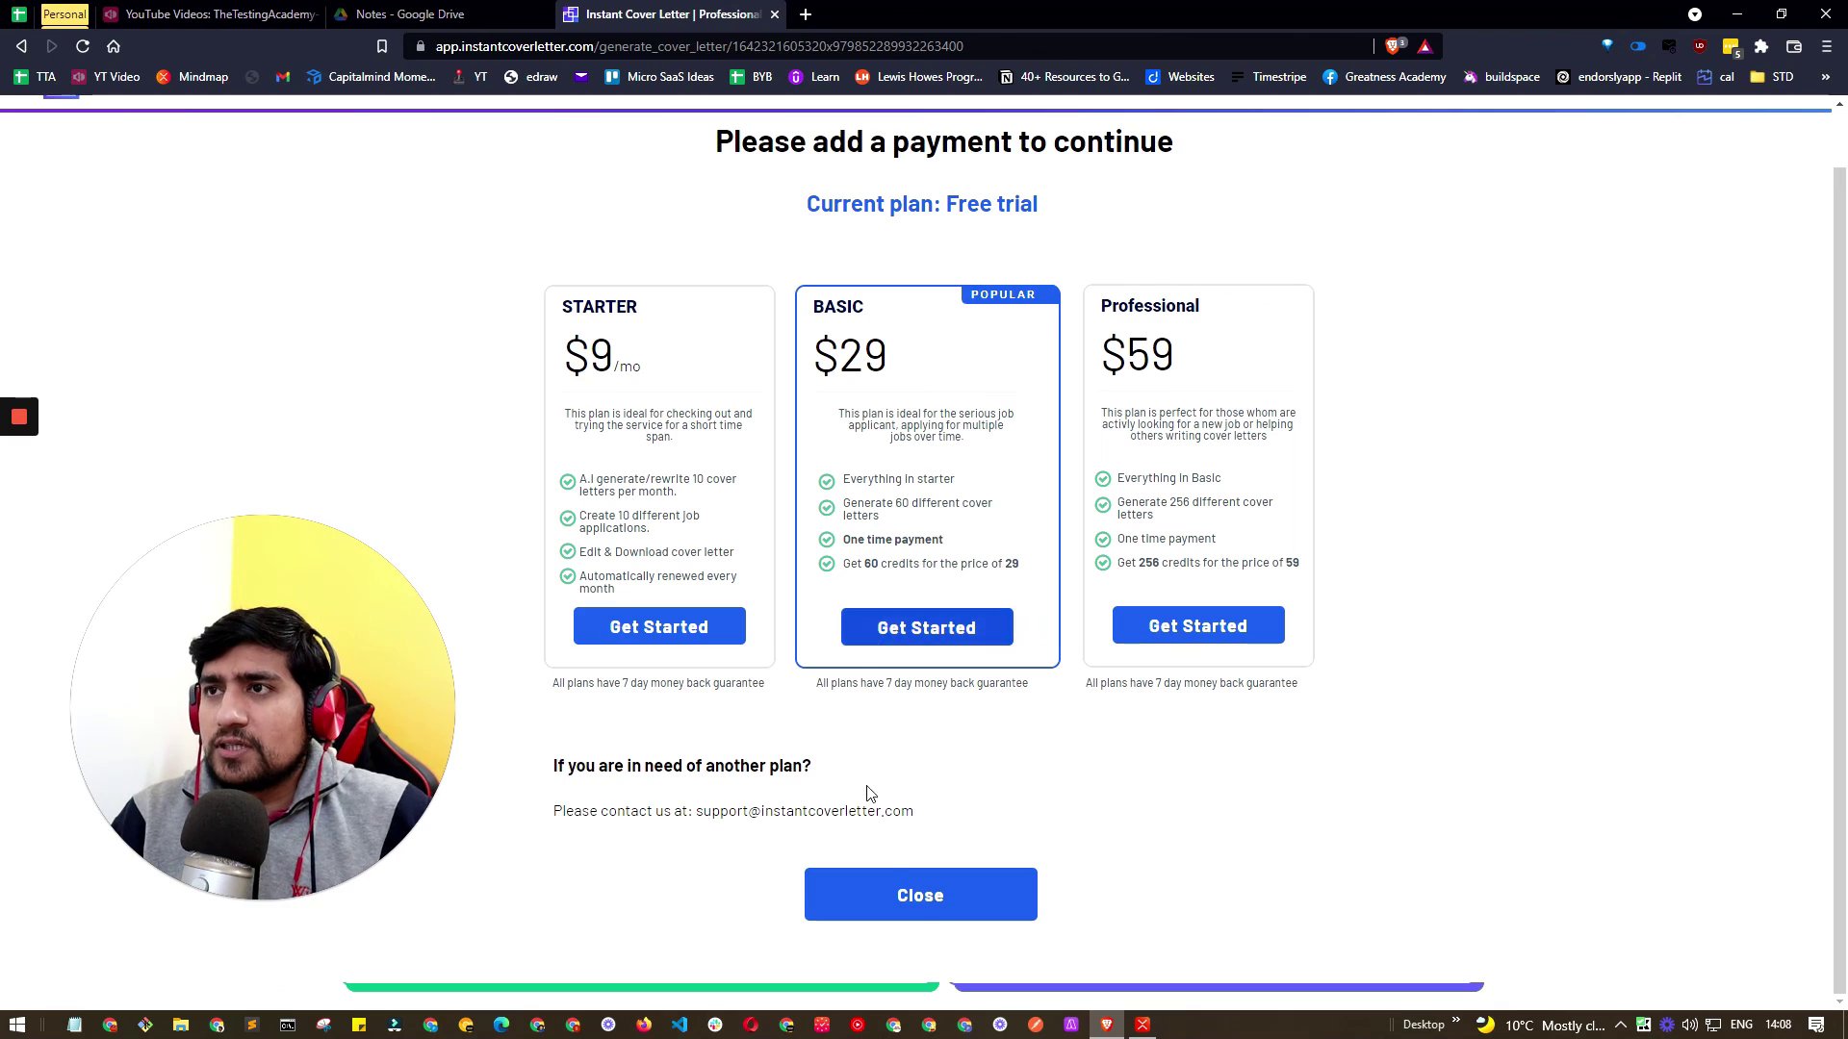
left_click(913, 903)
- Copy the cover letter text from the textarea's placeholder value in DevTools Elements
right_click(1279, 397)
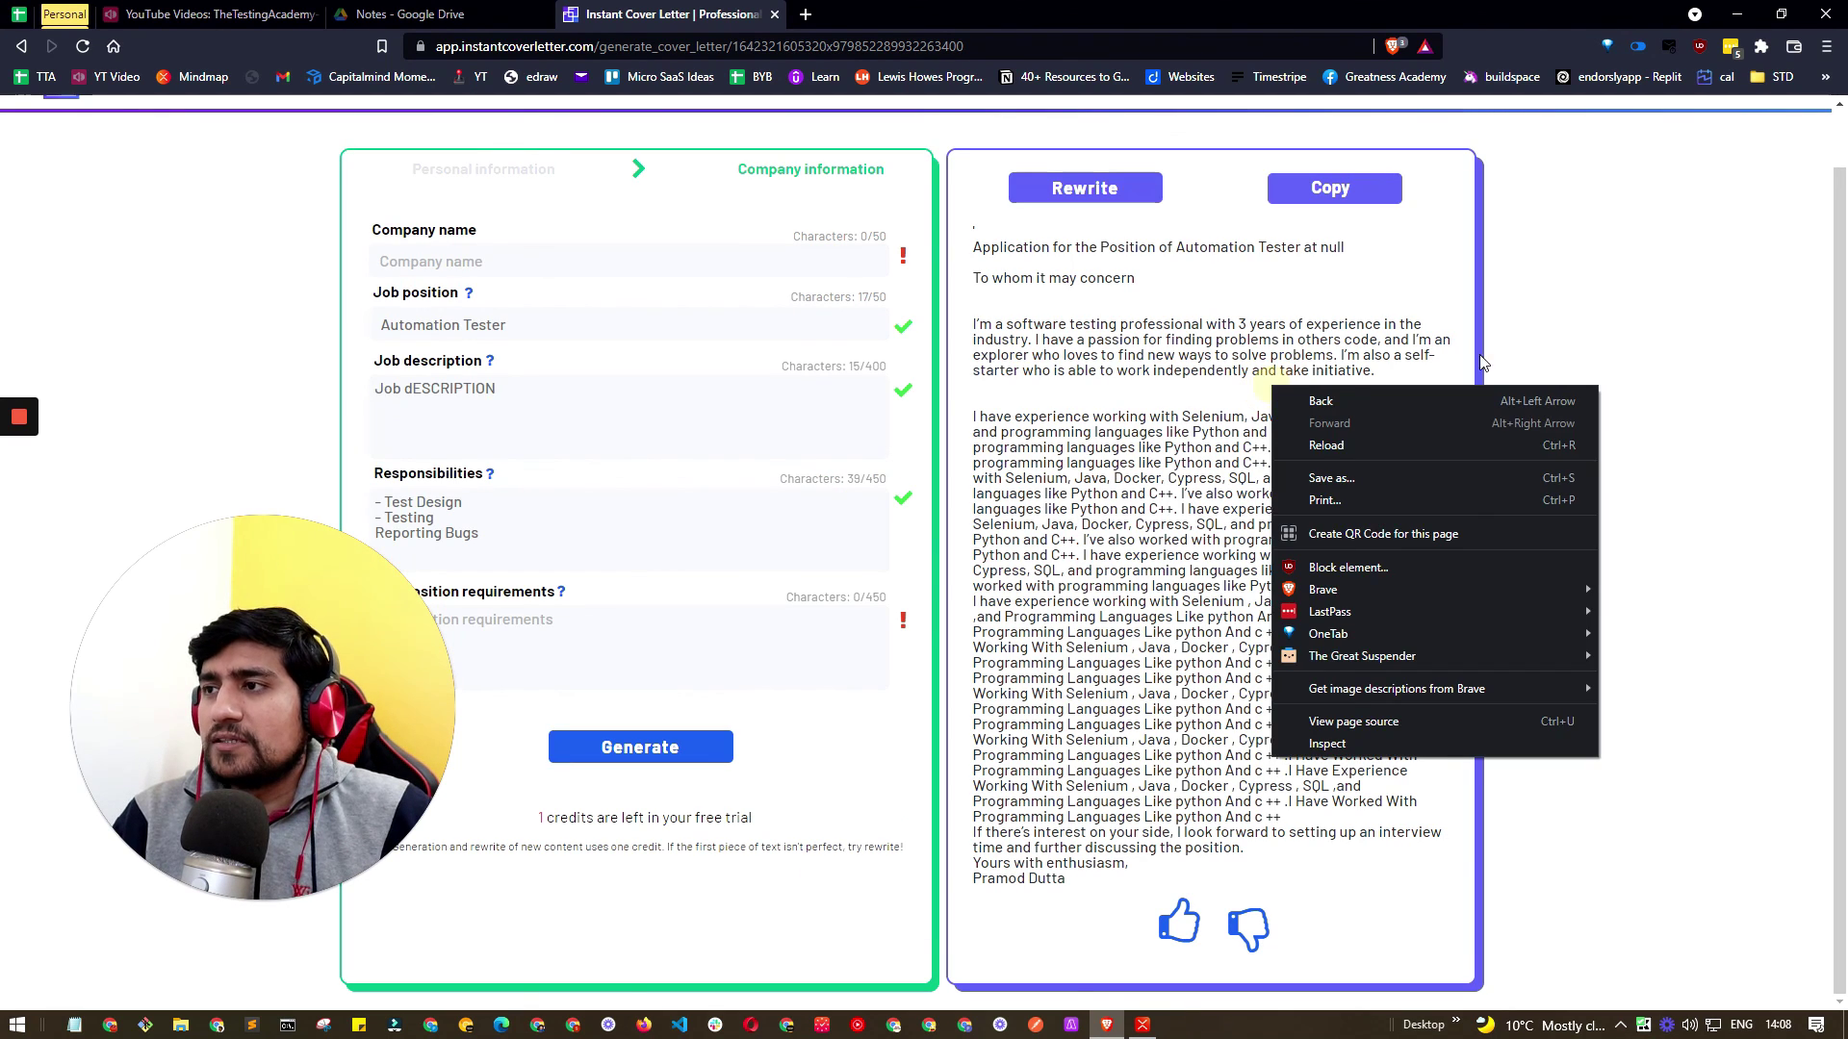
left_click(1286, 747)
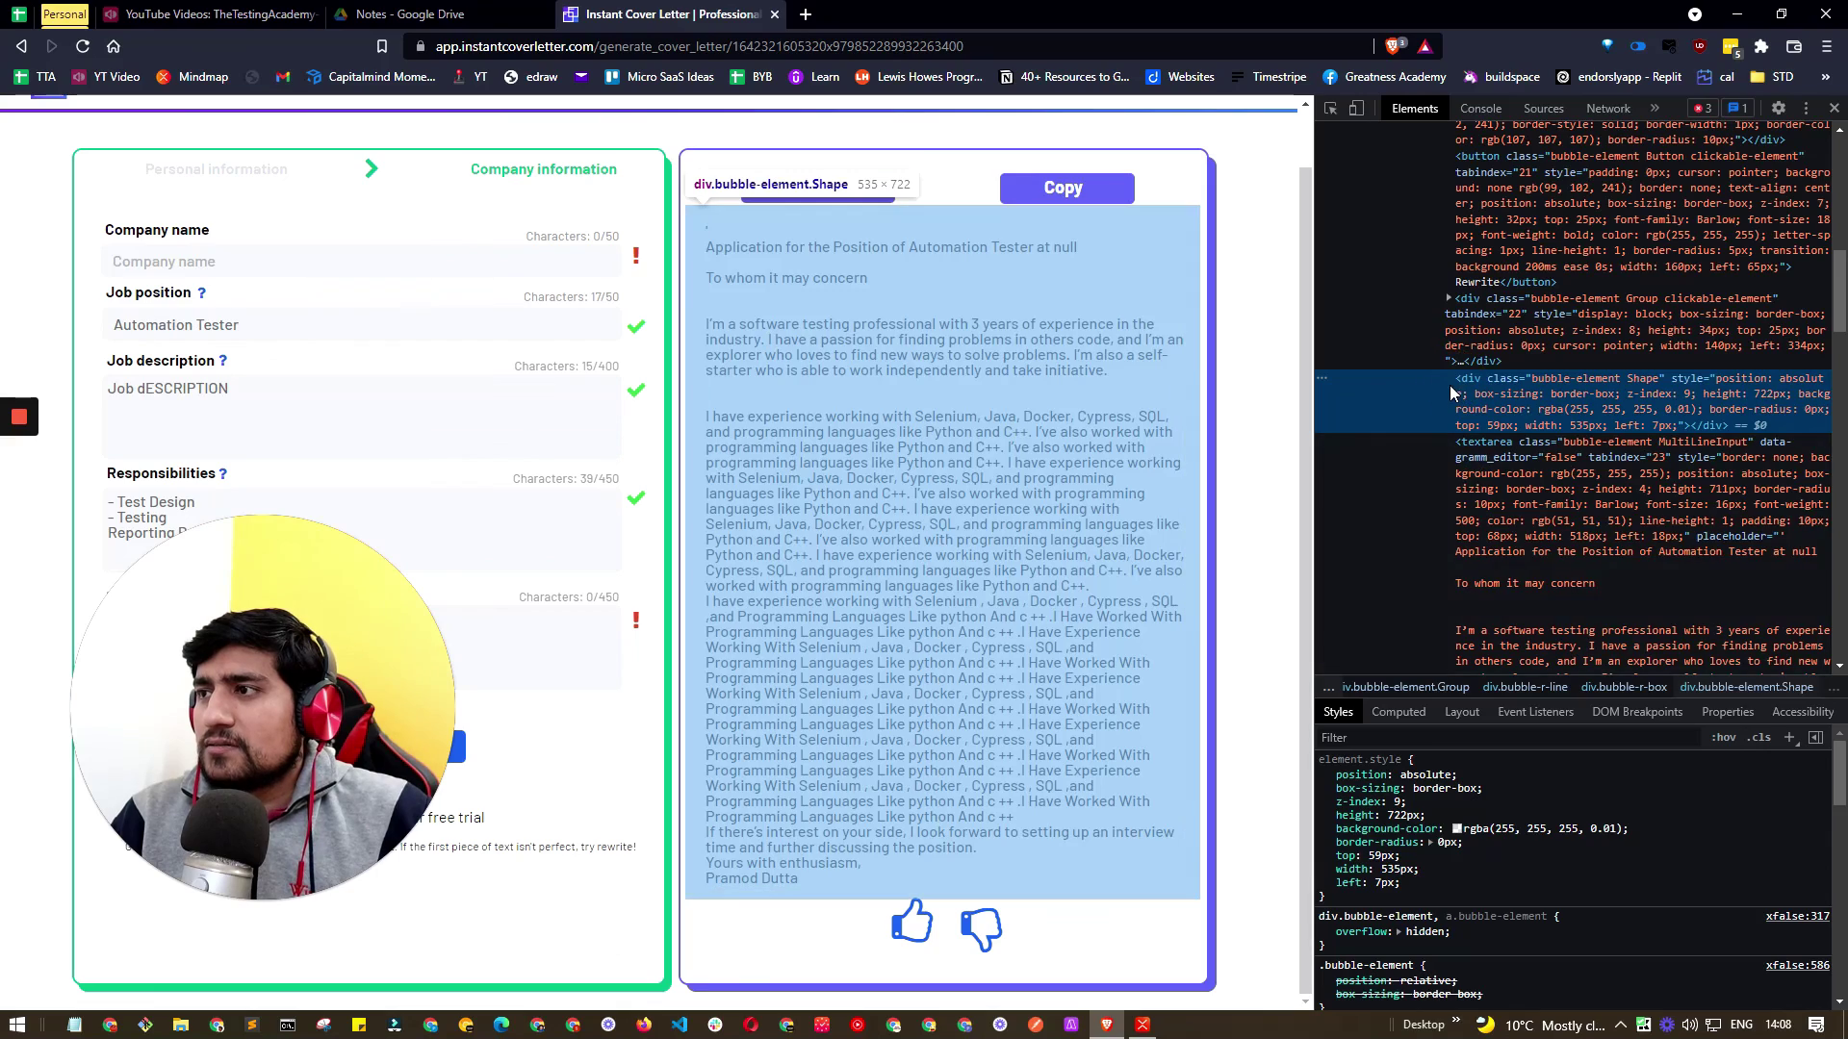
left_click(1482, 452)
scroll(1493, 464, "down", 3)
double_click(1527, 504)
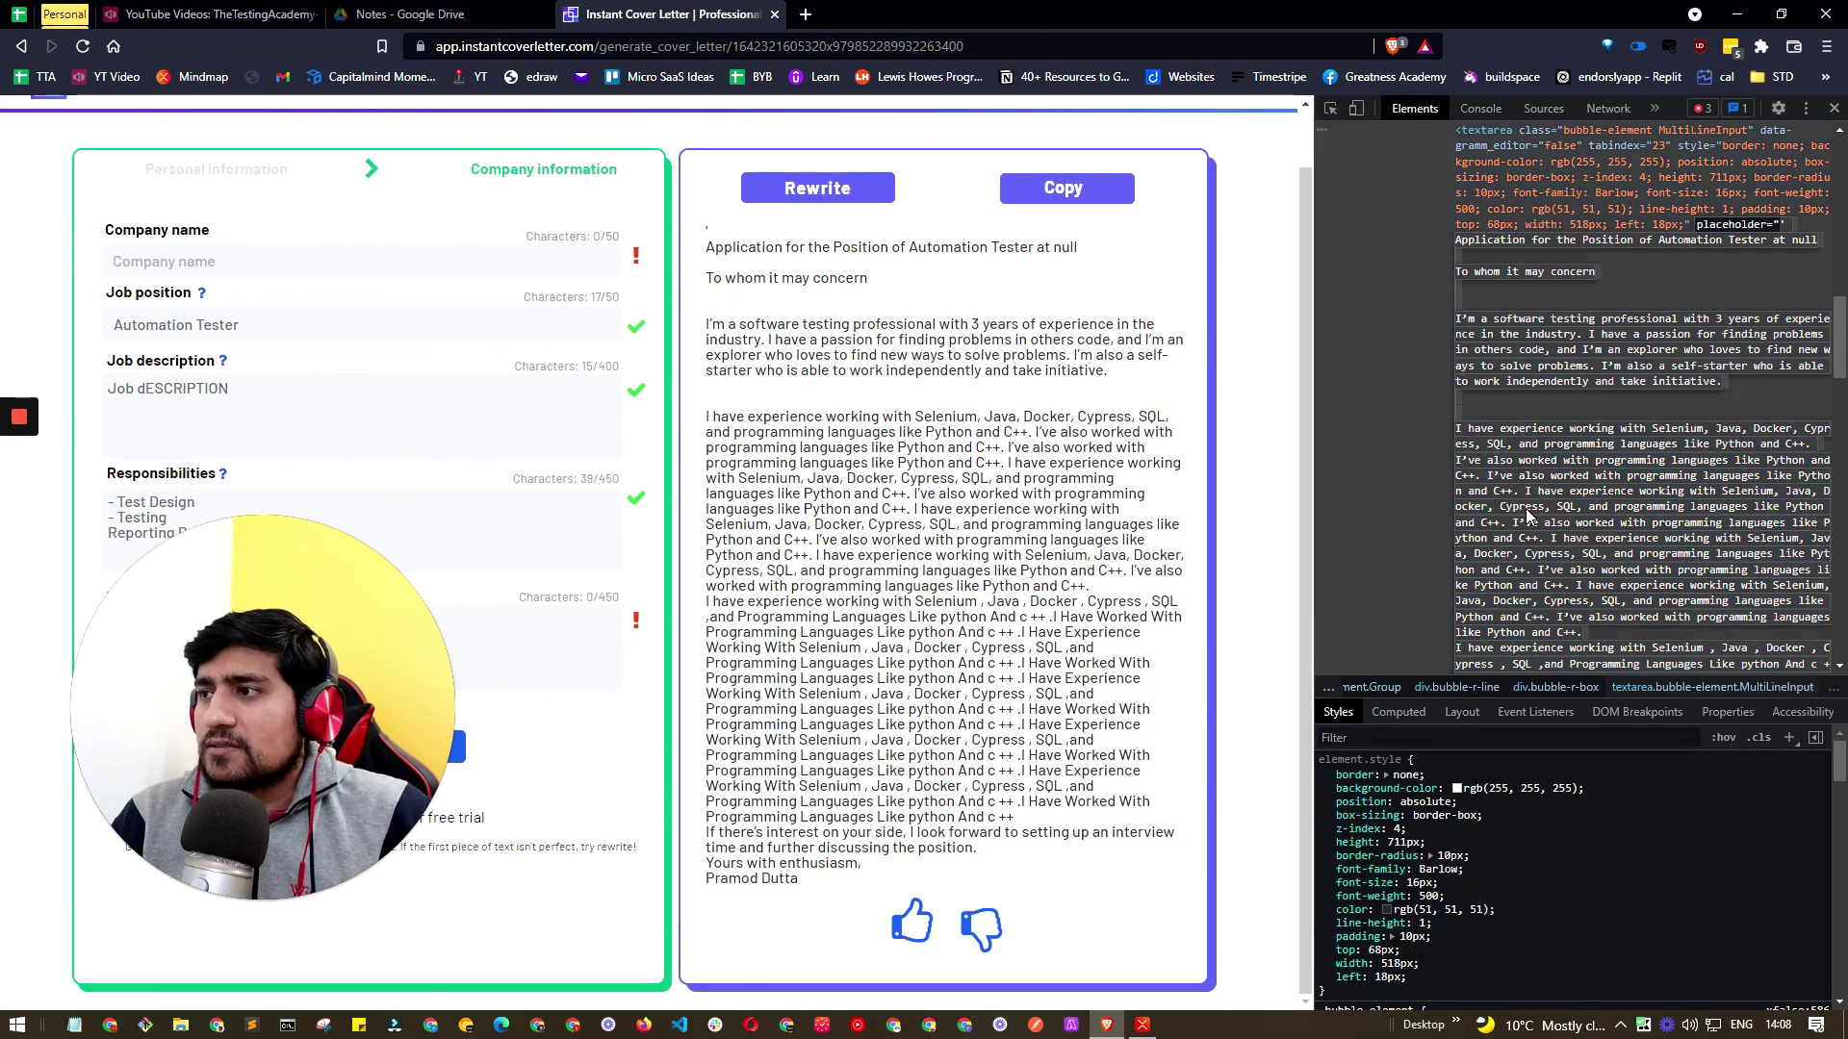
key("BackSpace")
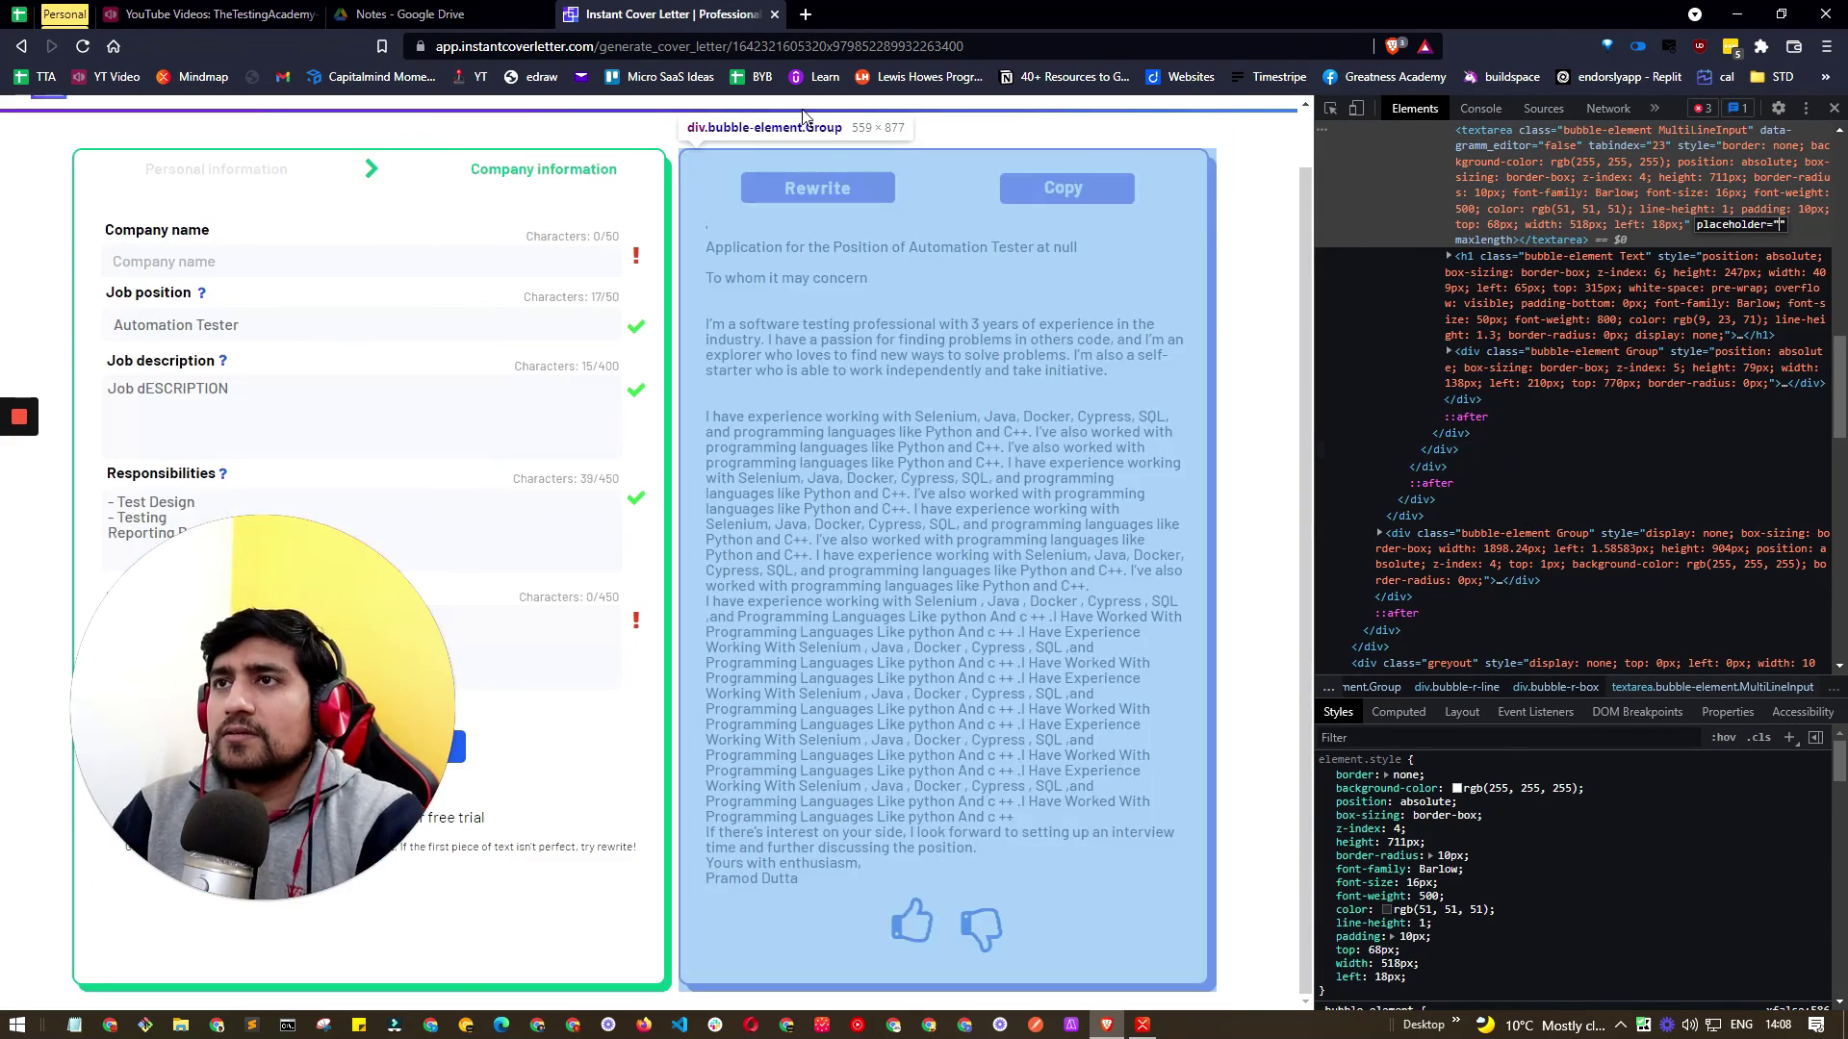
- Paste the copied letter into a new tab to verify it, then close DevTools
left_click(806, 14)
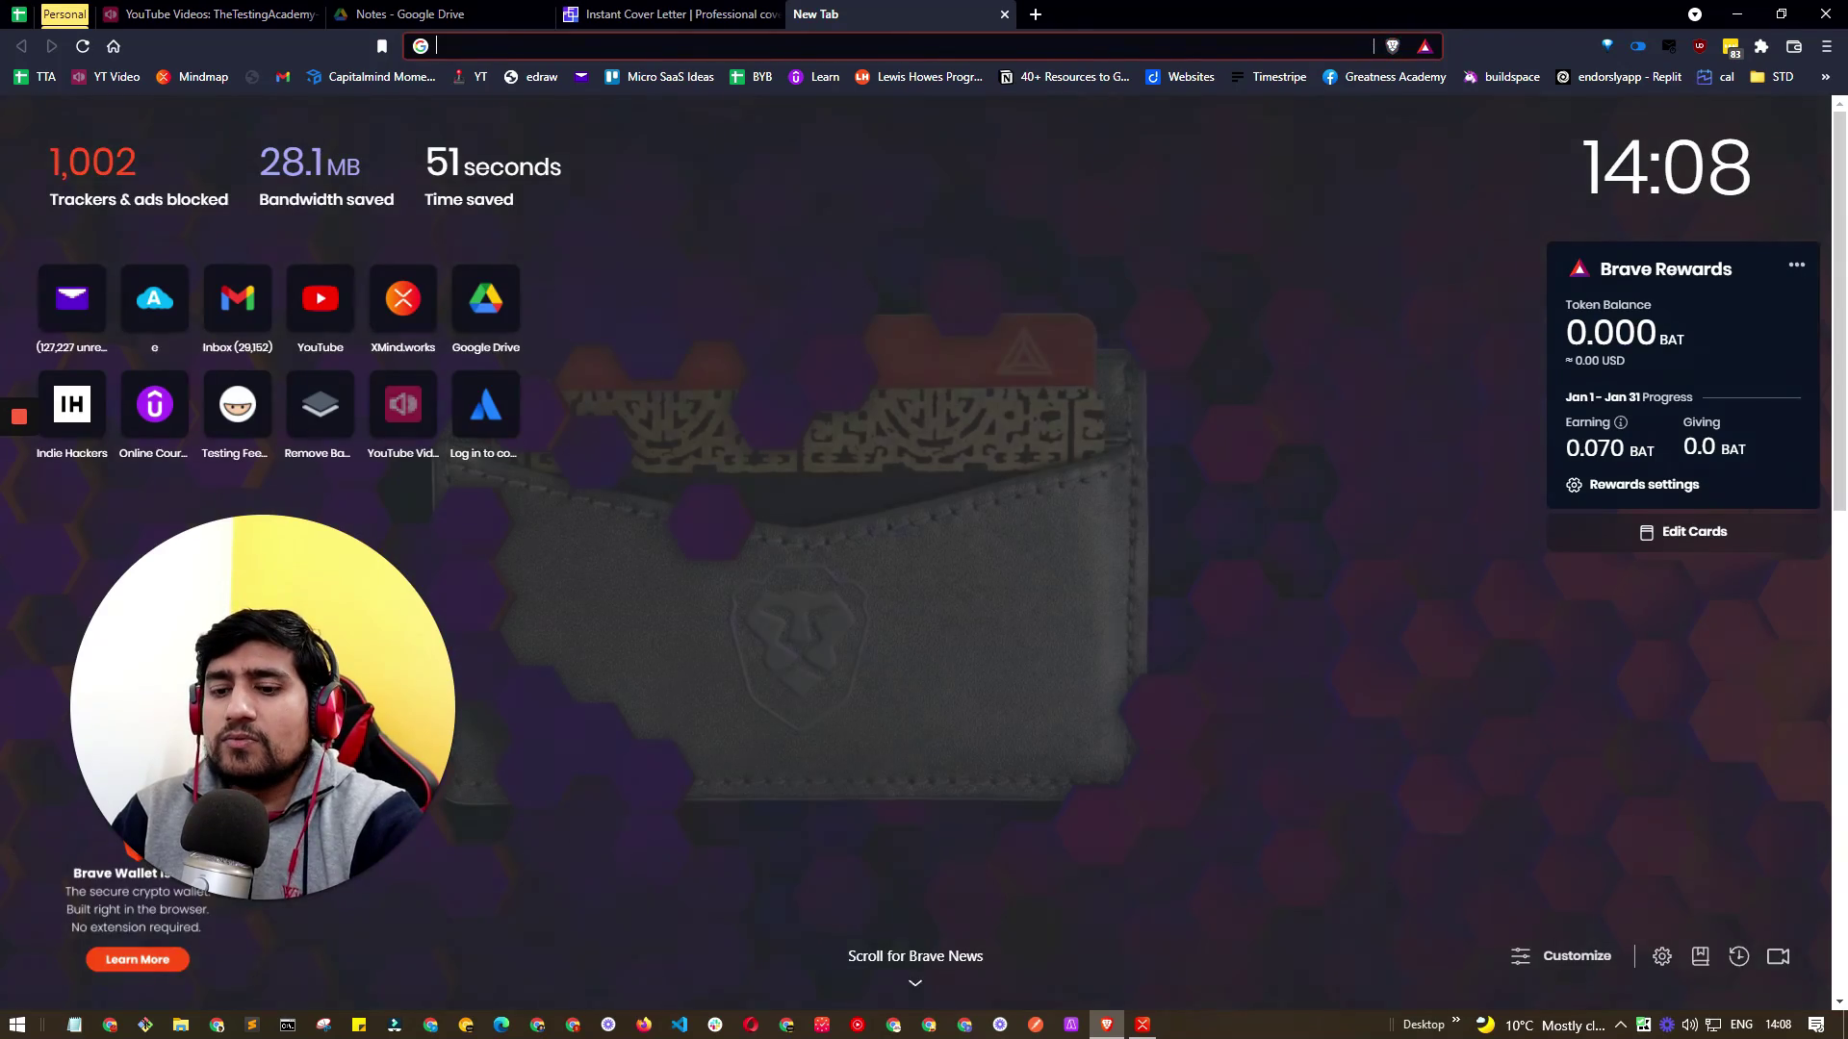
key("ctrl+v")
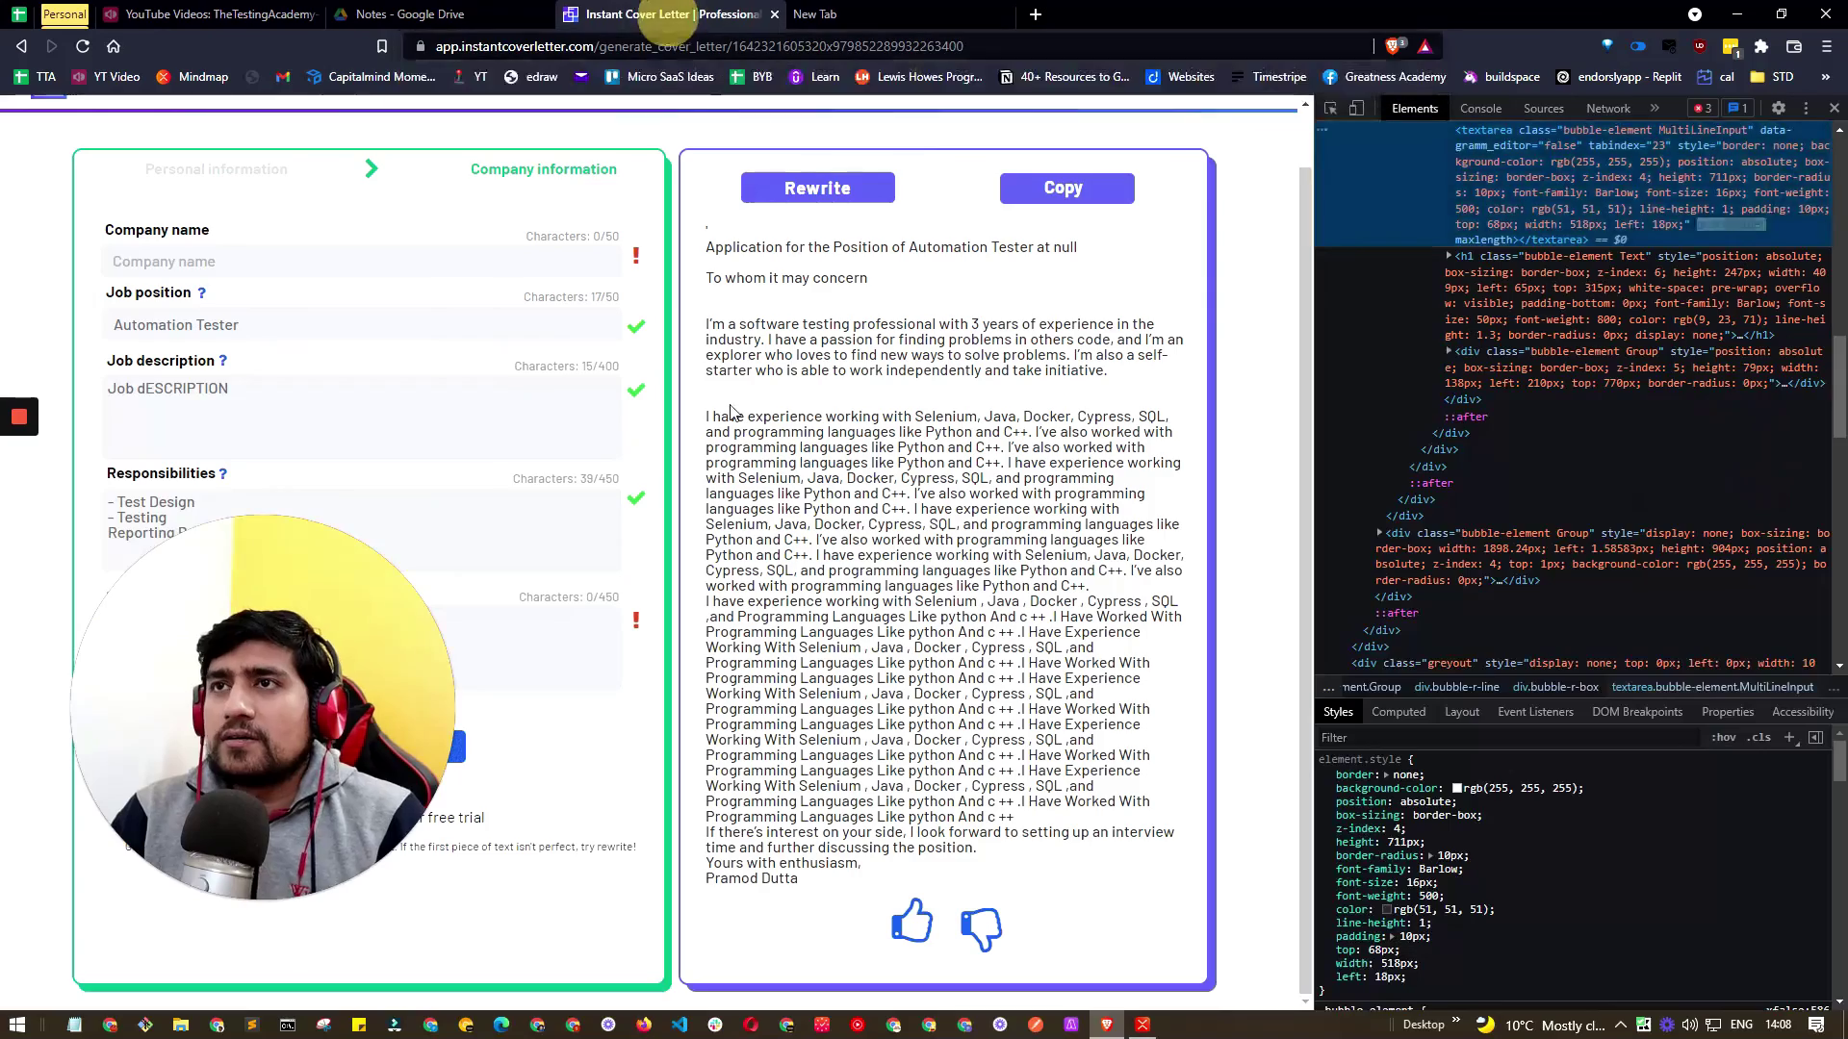
left_click(666, 14)
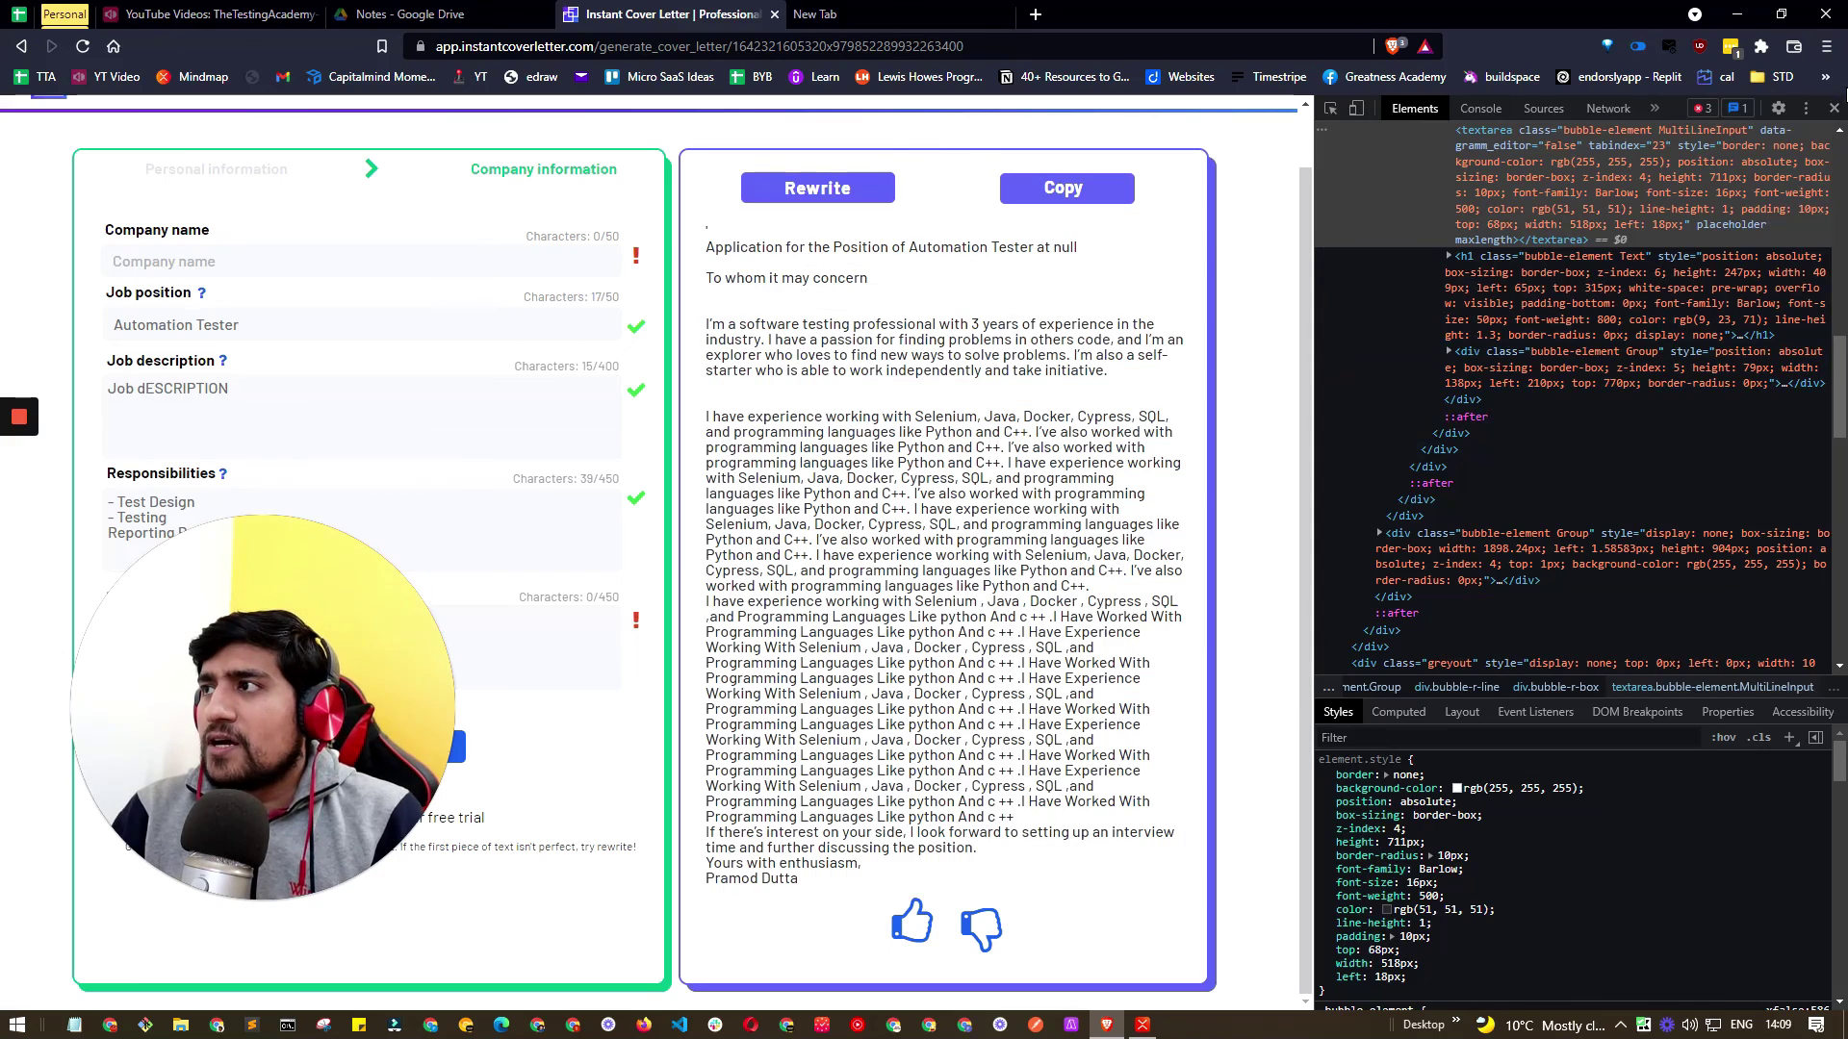
key("F12")
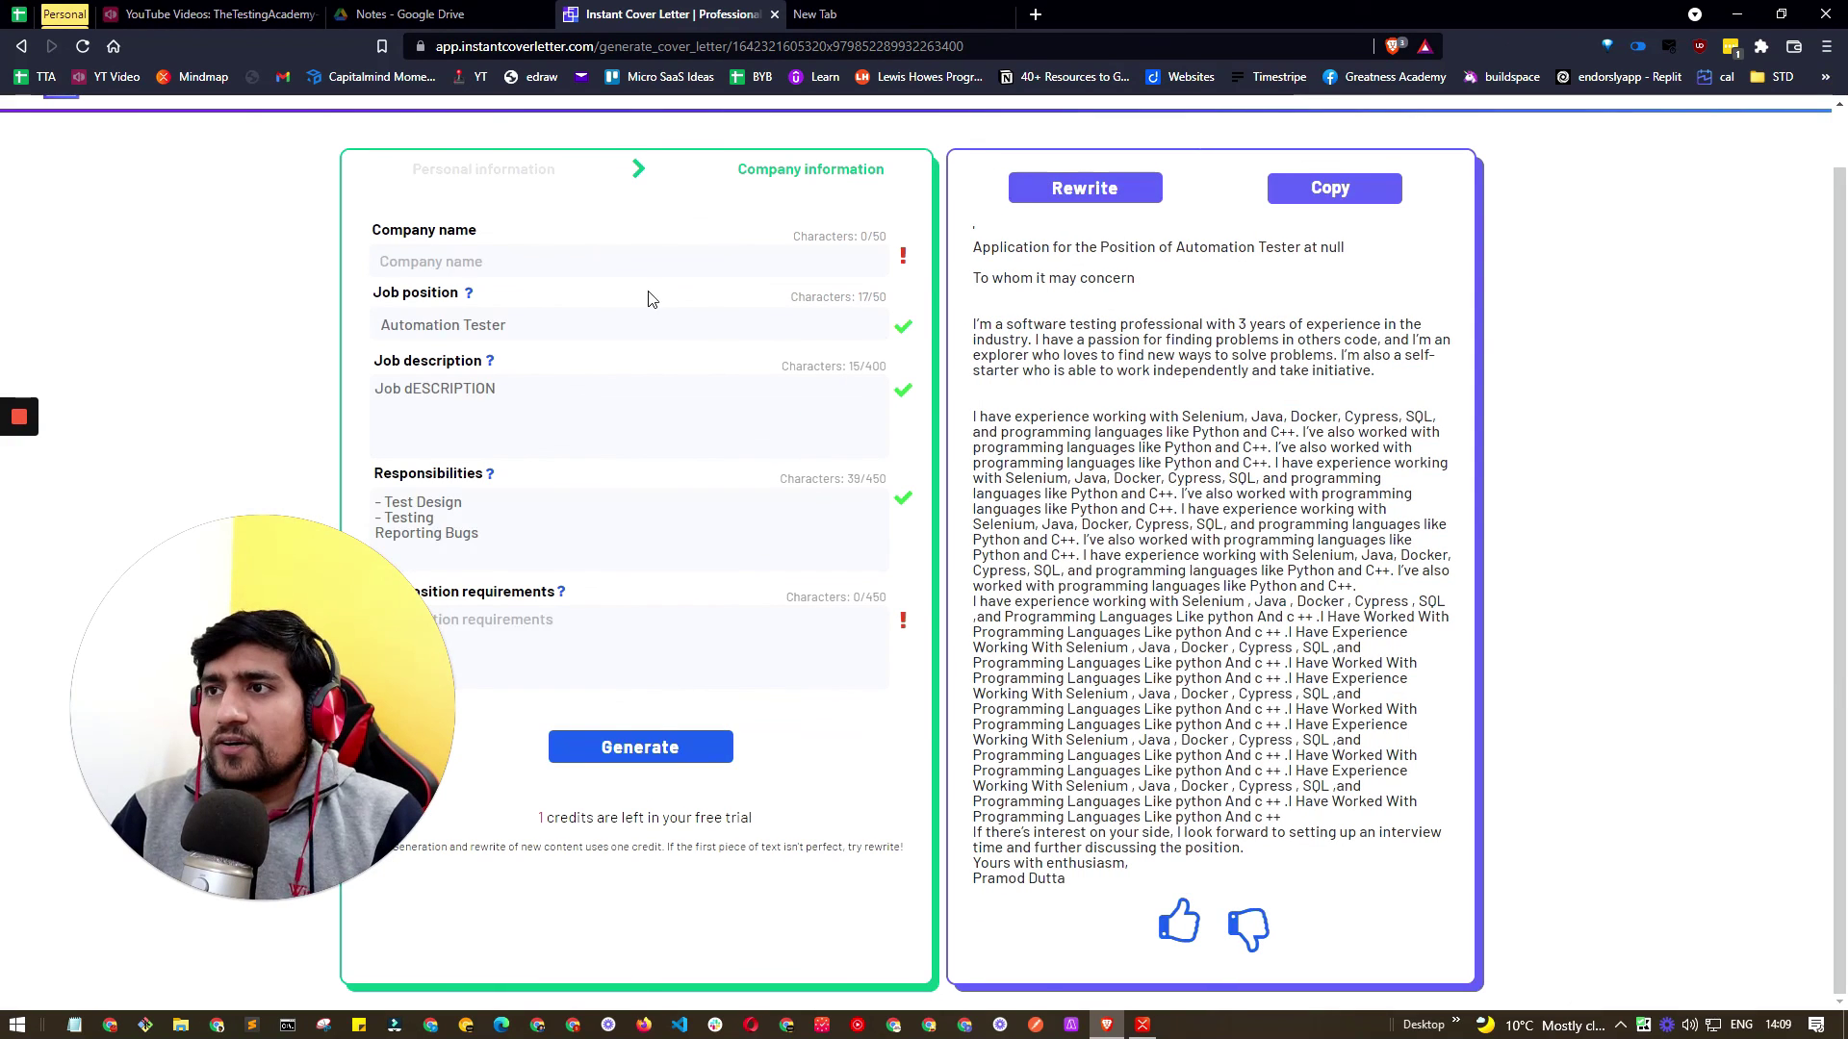
- Bring XMind forward and scroll up to the LIVE Demo links and Personal Tips
left_click(1142, 1024)
scroll(565, 469, "up", 3)
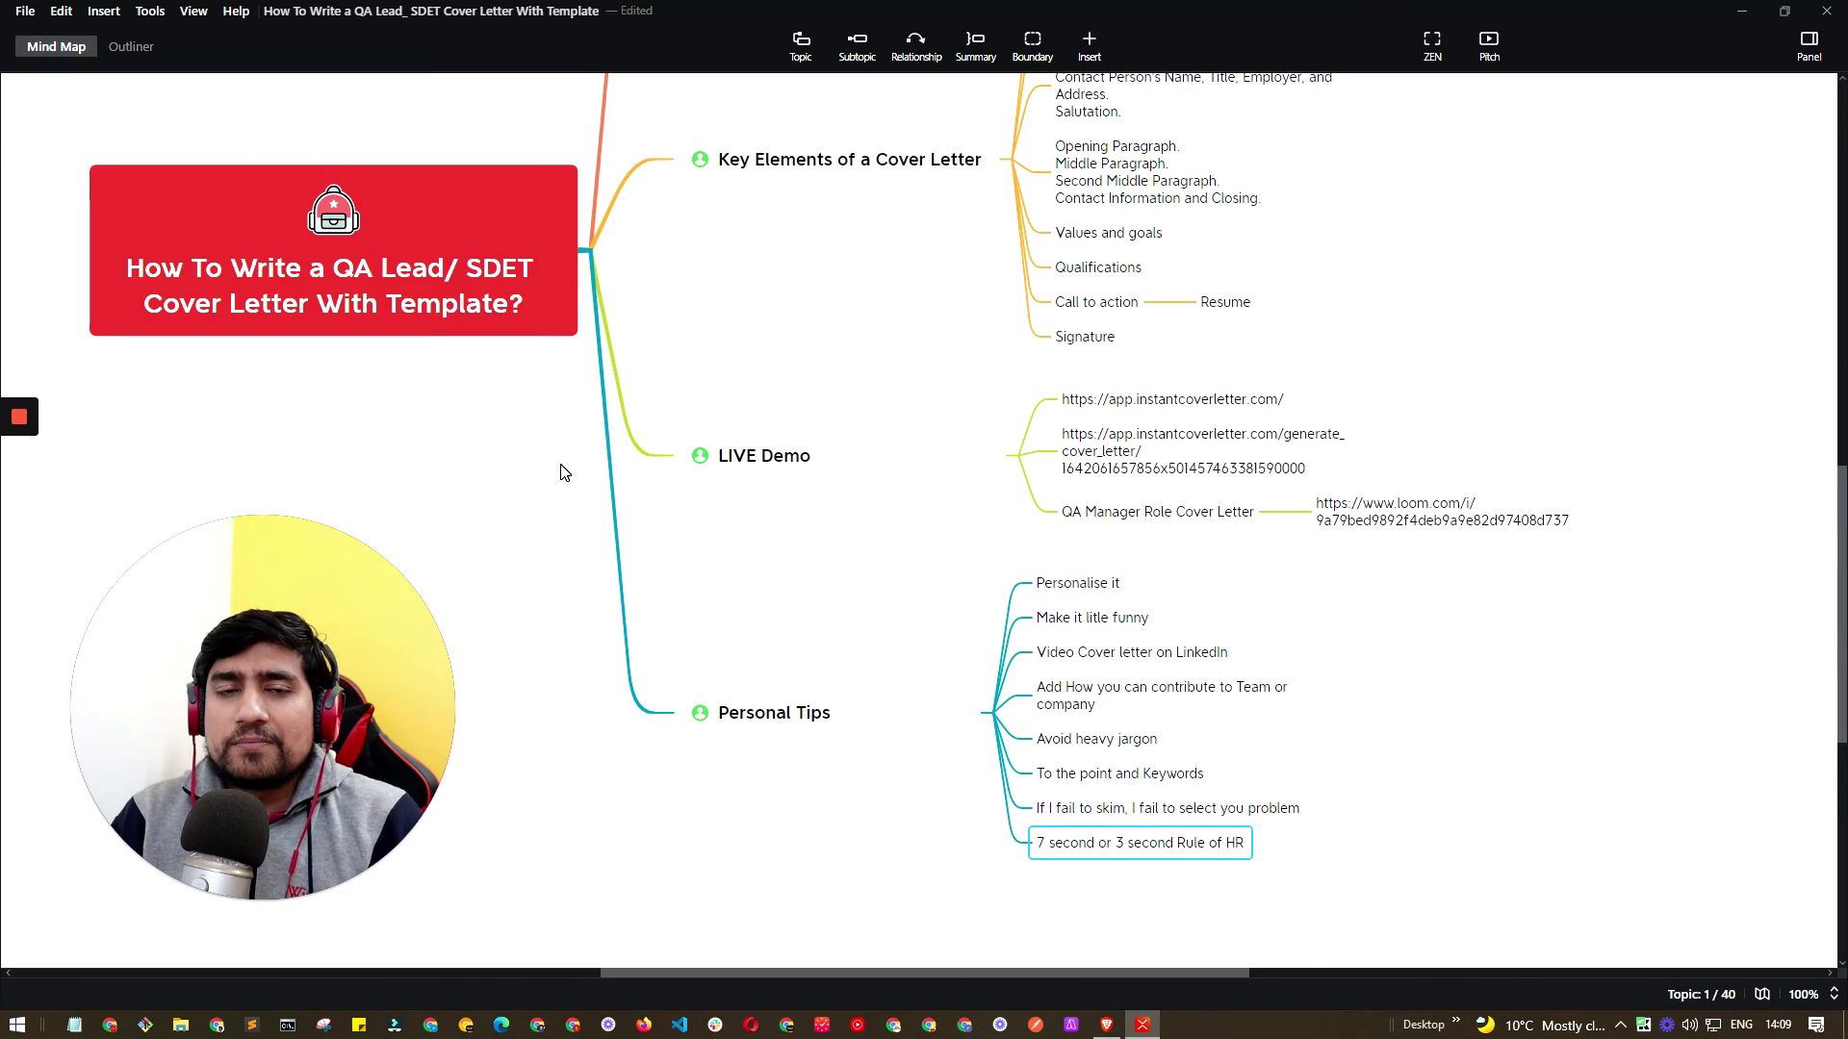